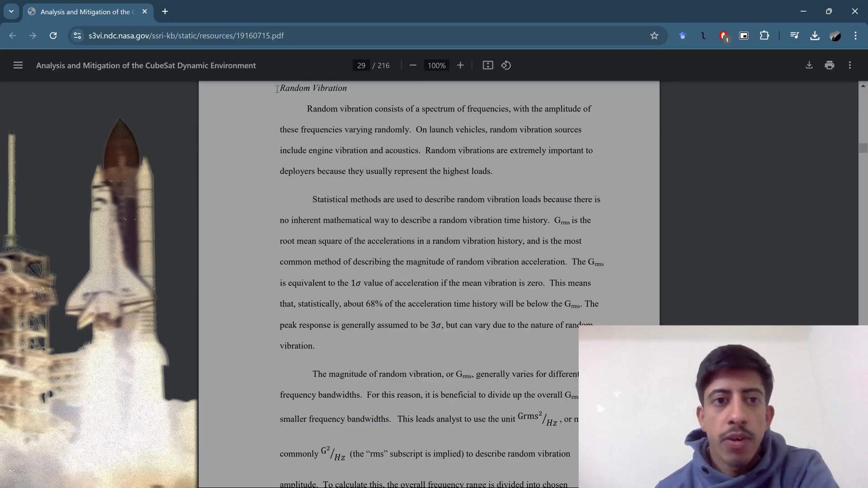
# Highlight the "Random Vibration" section heading, then clear the selection.
pyautogui.moveTo(277, 89); pyautogui.dragTo(357, 89)
pyautogui.click(331, 89)
pyautogui.doubleClick(330, 89)
pyautogui.click(277, 89)
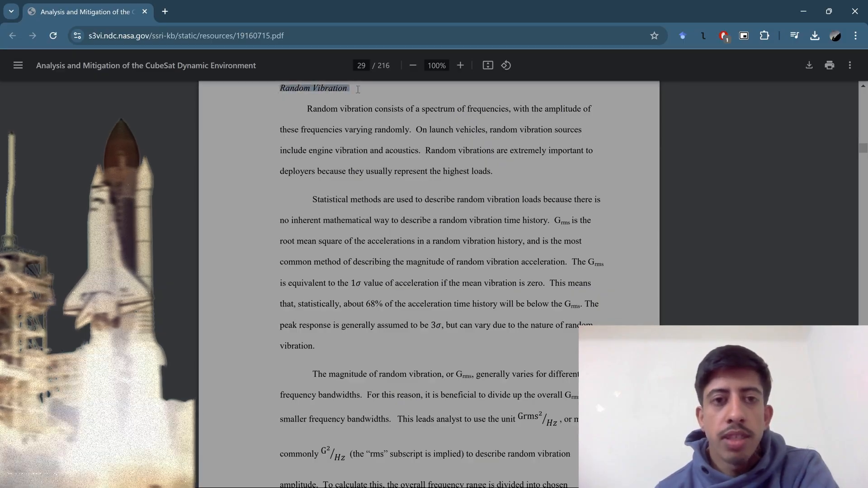
pyautogui.click(306, 161)
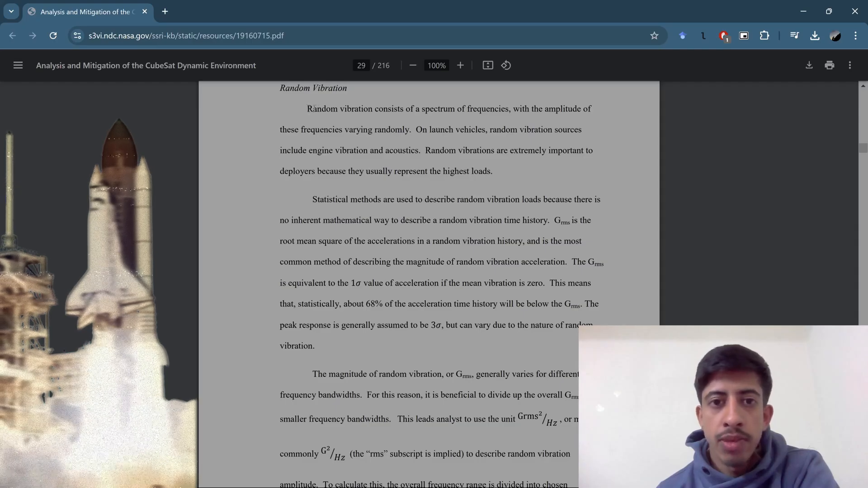
# Read the definition of random vibration, highlighting "a spectrum of frequencies" and the phrase about frequencies varying randomly.
pyautogui.moveTo(307, 109); pyautogui.dragTo(495, 109)
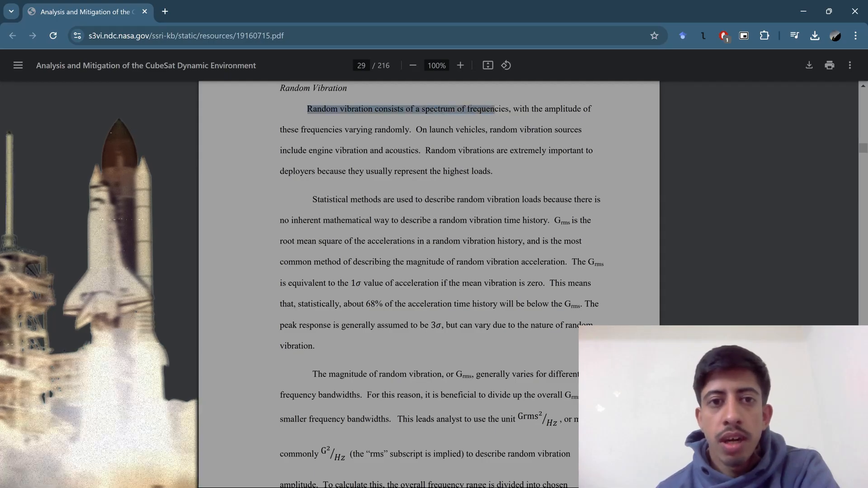
pyautogui.click(452, 108)
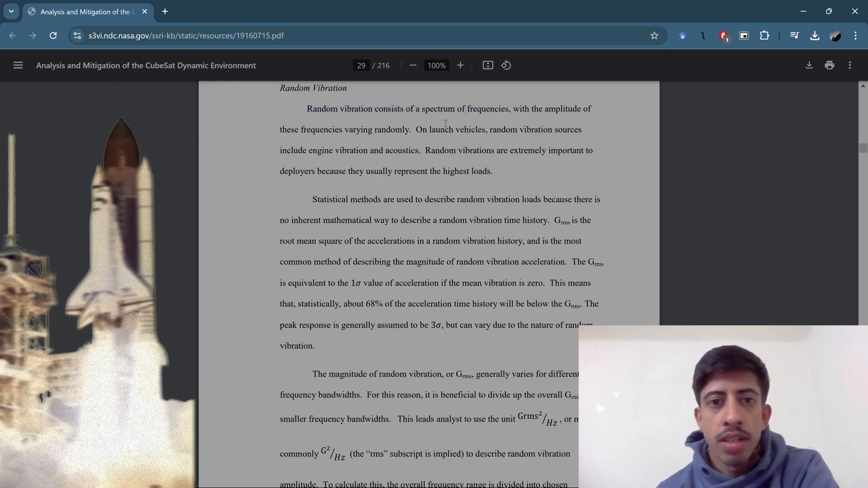
pyautogui.moveTo(416, 109); pyautogui.dragTo(510, 108)
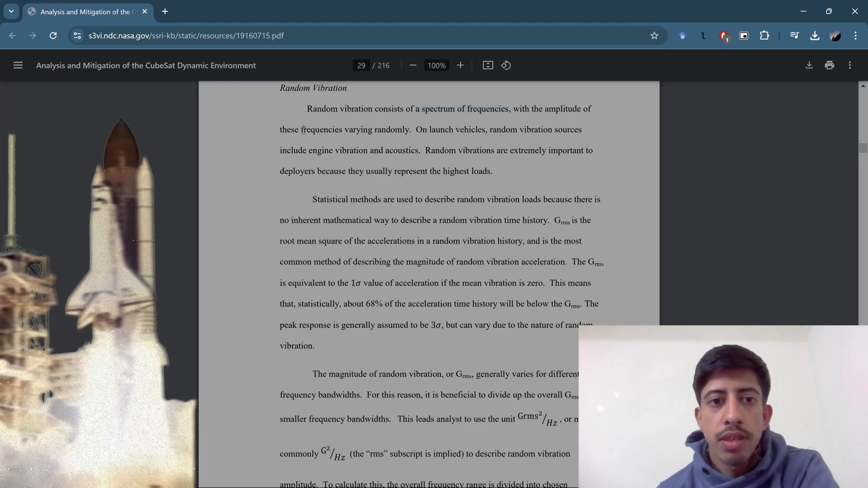
pyautogui.moveTo(301, 130); pyautogui.dragTo(415, 131)
pyautogui.click(415, 130)
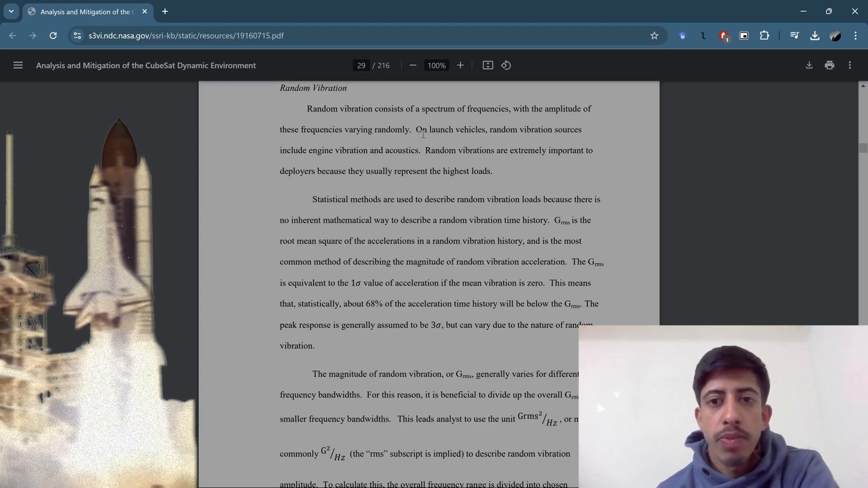
# Highlight the sentences on launch vehicle vibration sources and on why random vibrations are important to deployers.
pyautogui.moveTo(416, 130); pyautogui.dragTo(420, 154)
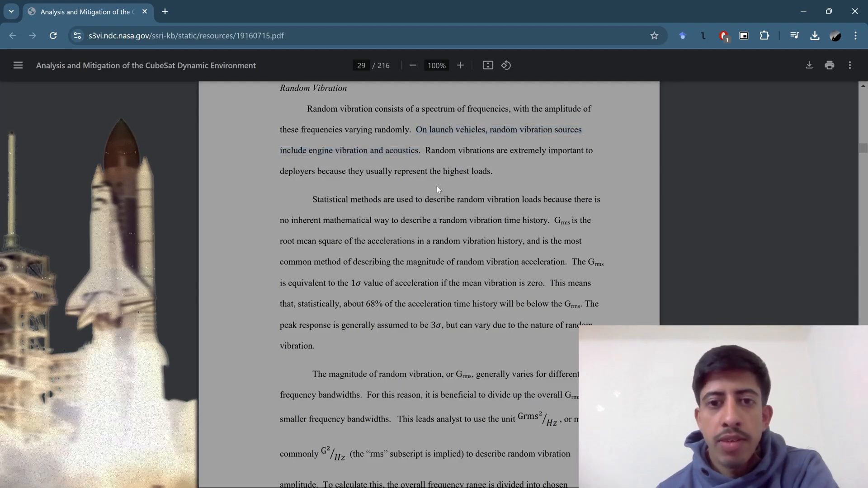
pyautogui.click(427, 151)
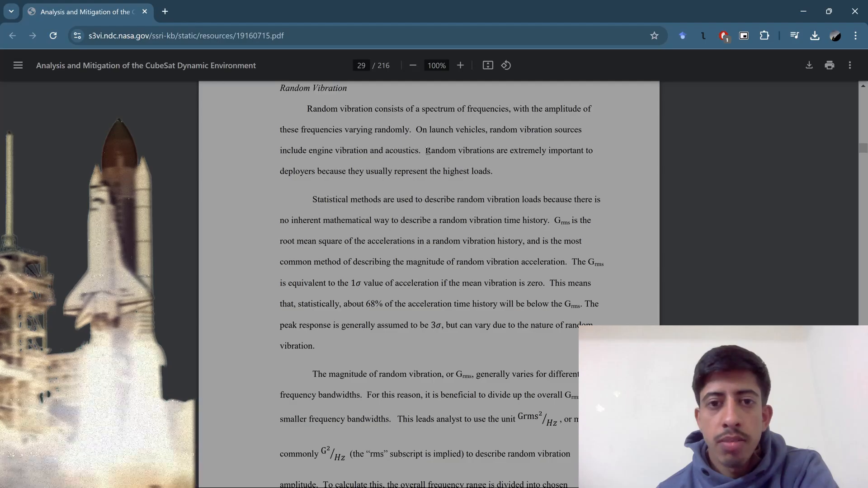
pyautogui.moveTo(427, 151); pyautogui.dragTo(498, 172)
pyautogui.click(497, 171)
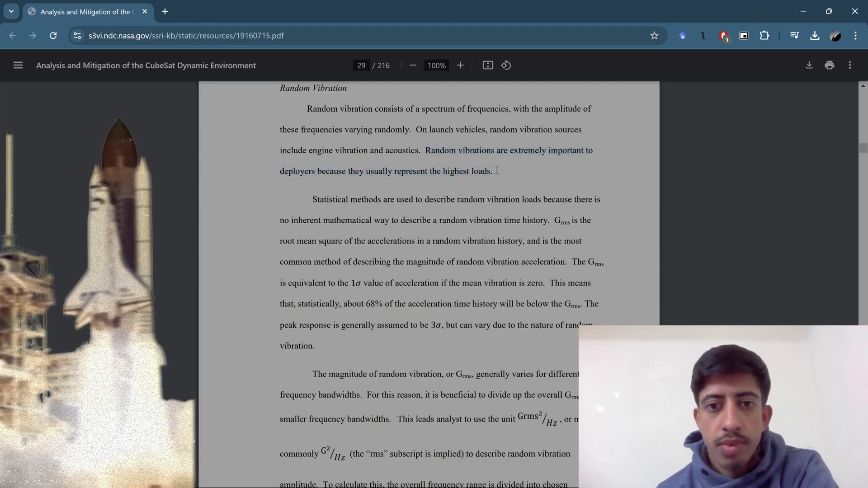
pyautogui.moveTo(490, 170); pyautogui.dragTo(425, 151)
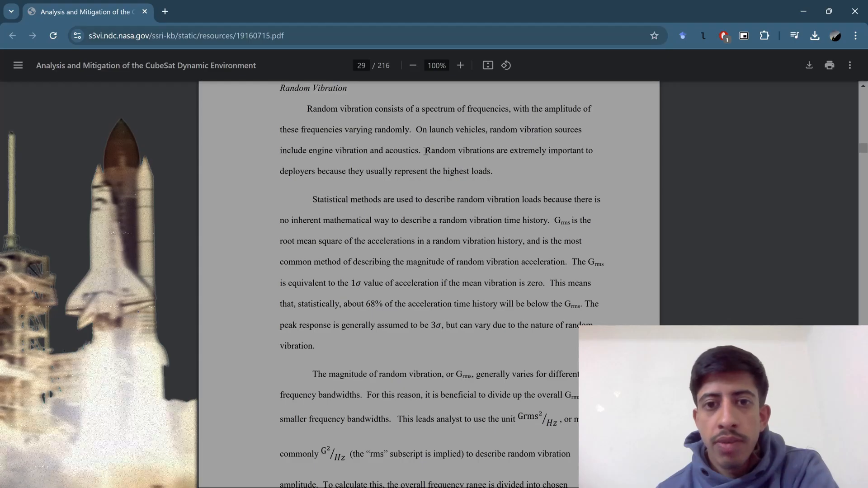
pyautogui.moveTo(427, 151); pyautogui.dragTo(501, 175)
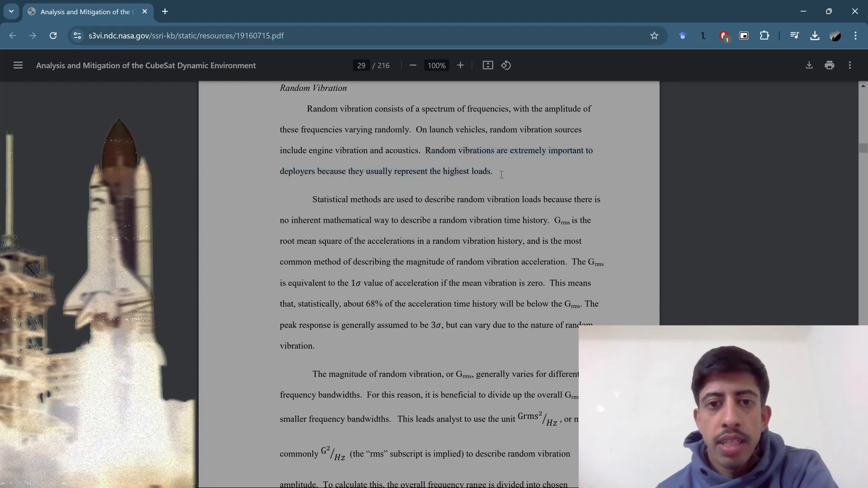
# Highlight the sentence on why statistical methods are used to describe random vibration loads.
pyautogui.scroll(-1, 433, 225)
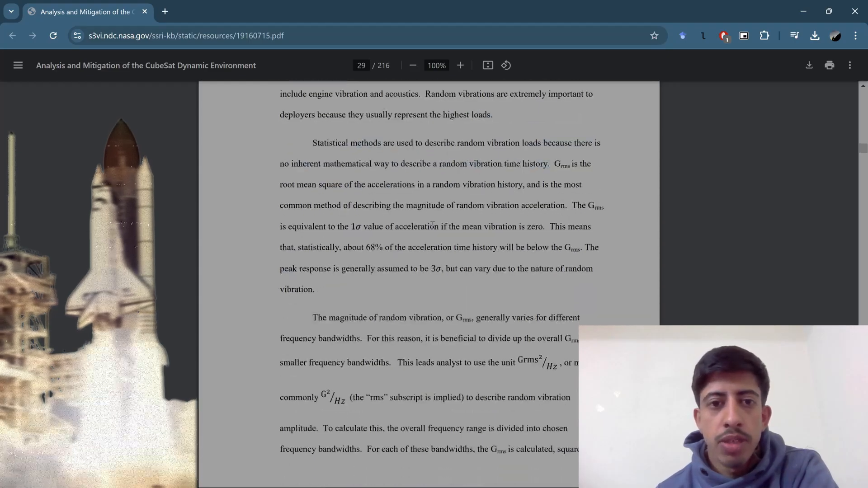
pyautogui.scroll(-1, 432, 224)
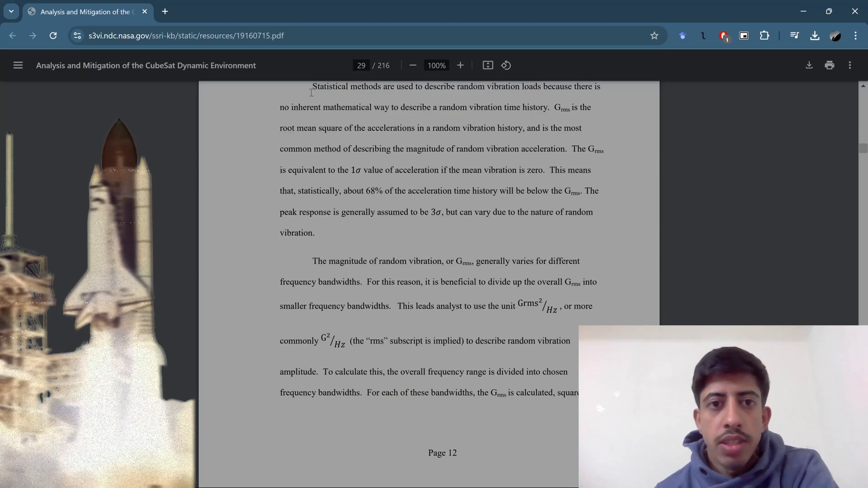
pyautogui.moveTo(391, 87); pyautogui.dragTo(313, 89)
pyautogui.click(547, 110)
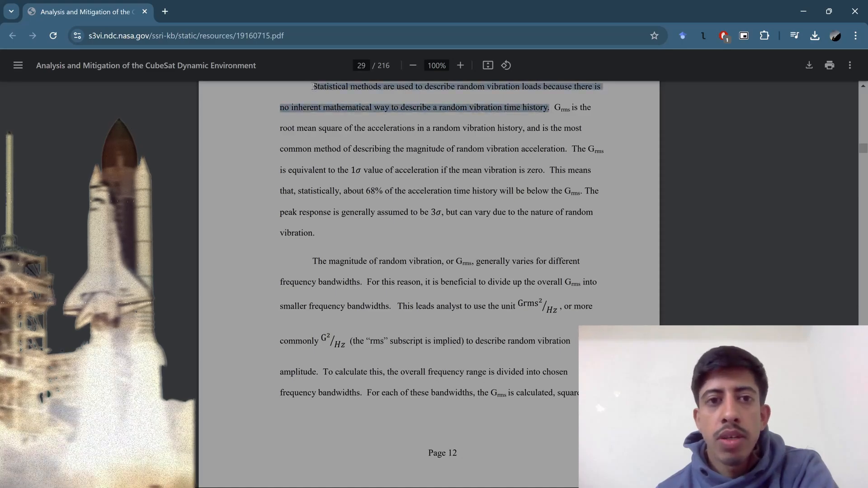
pyautogui.click(313, 87)
pyautogui.moveTo(376, 87); pyautogui.dragTo(549, 108)
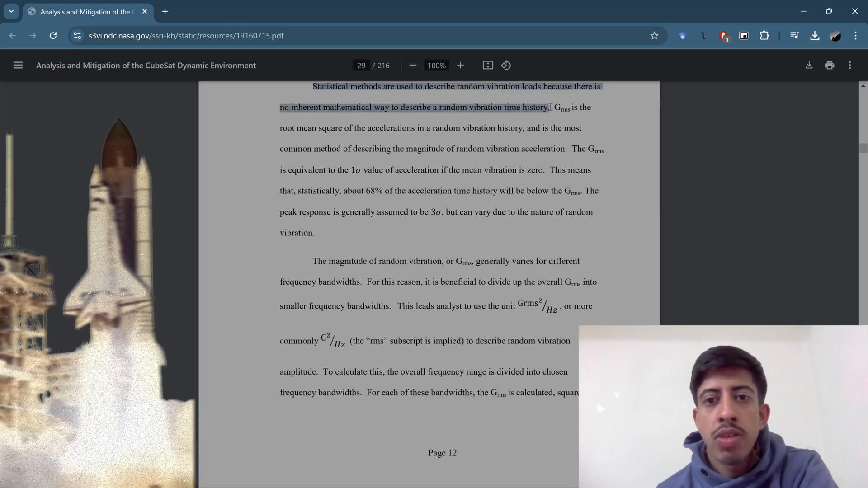
pyautogui.click(551, 108)
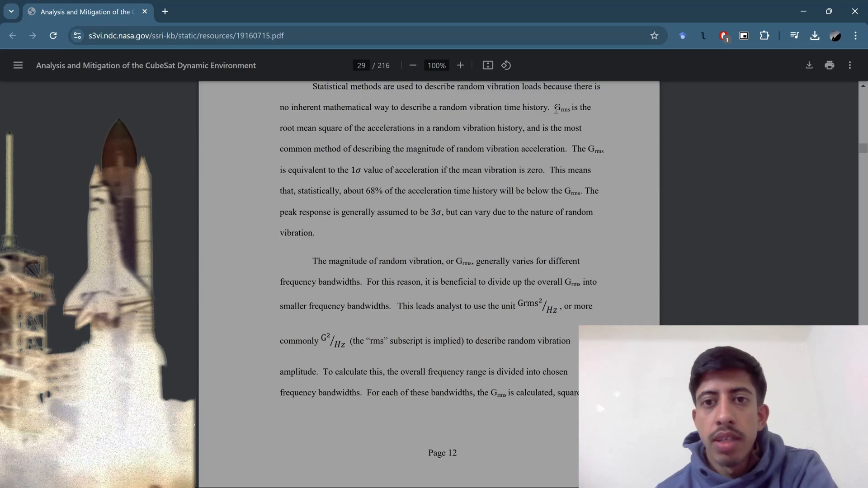
# Highlight the definition of Grms as the root mean square of the accelerations in a random vibration history.
pyautogui.moveTo(554, 108); pyautogui.dragTo(525, 129)
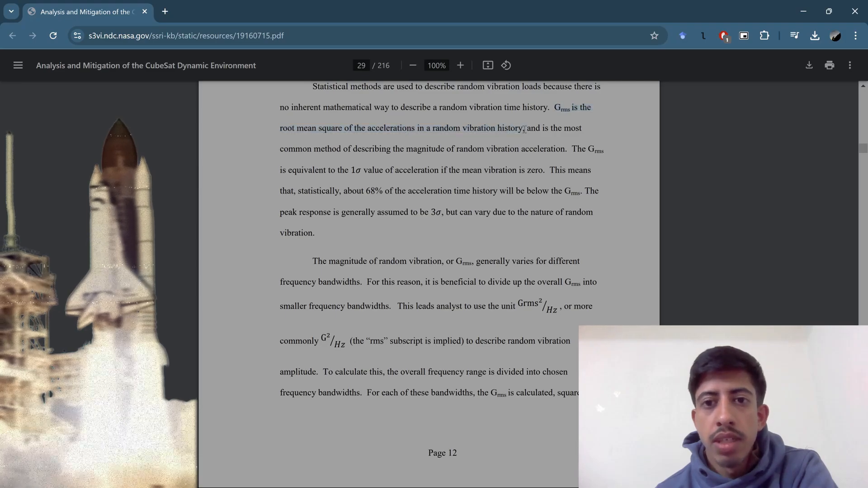
pyautogui.click(556, 111)
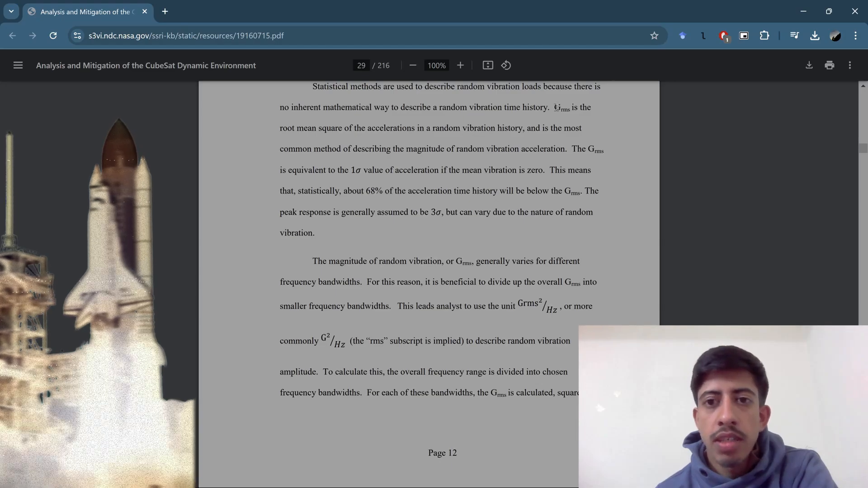
pyautogui.moveTo(556, 107)
pyautogui.mouseDown()
pyautogui.moveTo(470, 131)
pyautogui.moveTo(520, 131)
pyautogui.moveTo(553, 115)
pyautogui.mouseUp()
pyautogui.click(524, 131)
pyautogui.click(555, 109)
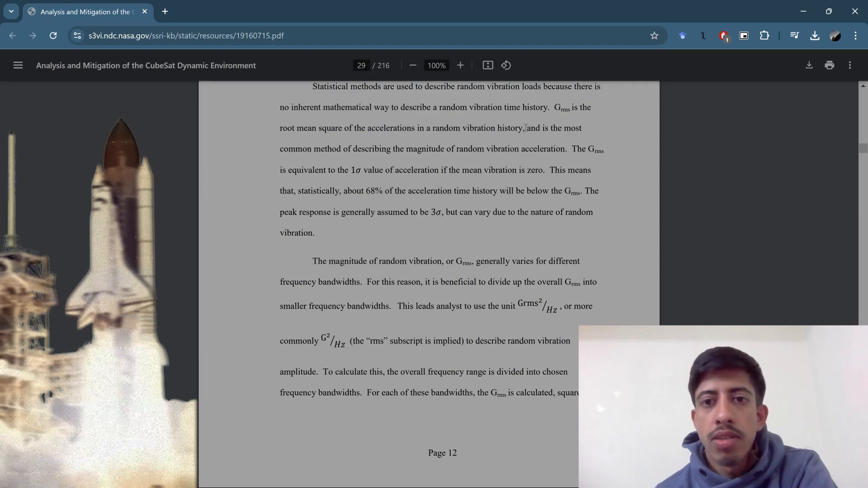
pyautogui.moveTo(524, 131); pyautogui.dragTo(555, 111)
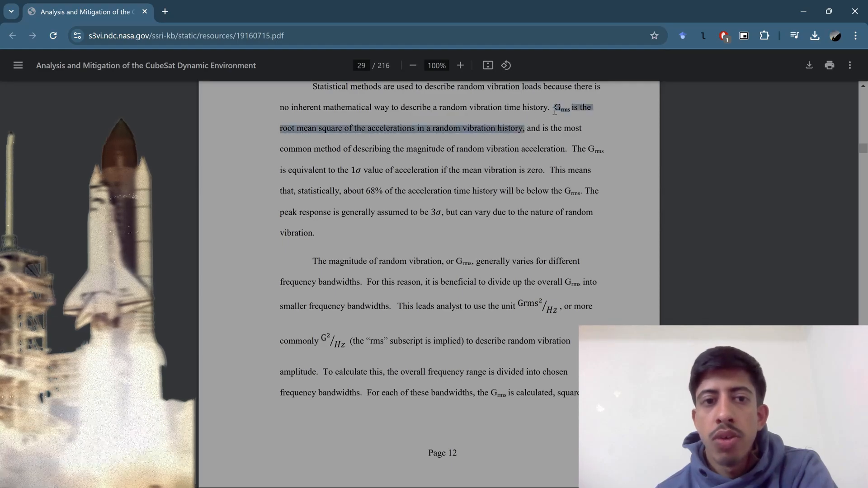
pyautogui.click(555, 111)
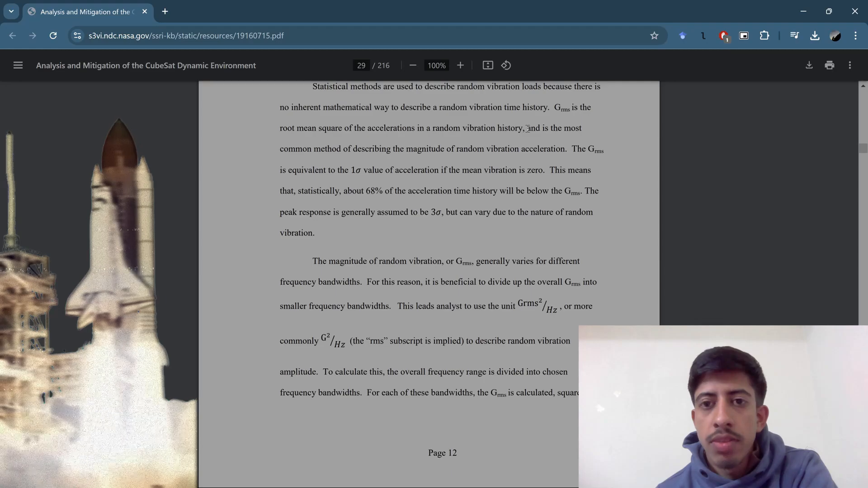
# Highlight the text on Grms describing random vibration acceleration and on its 1σ equivalence when the mean vibration is zero.
pyautogui.moveTo(527, 128); pyautogui.dragTo(560, 148)
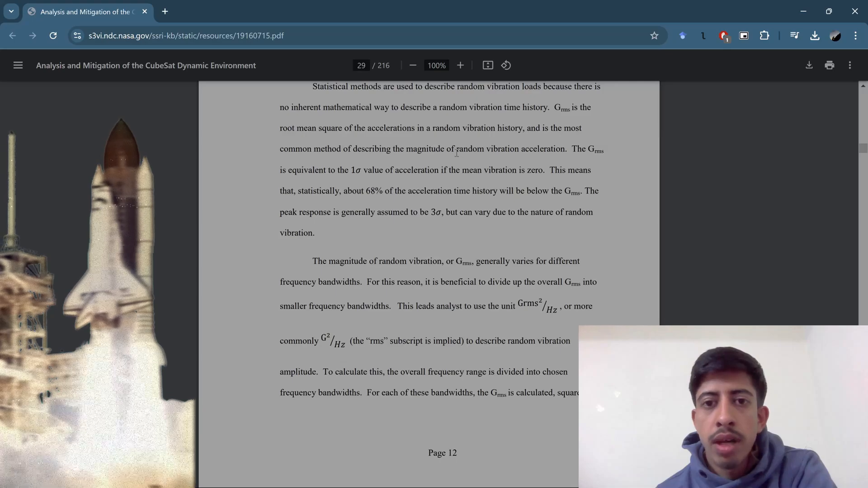
pyautogui.moveTo(457, 152); pyautogui.dragTo(562, 153)
pyautogui.click(561, 153)
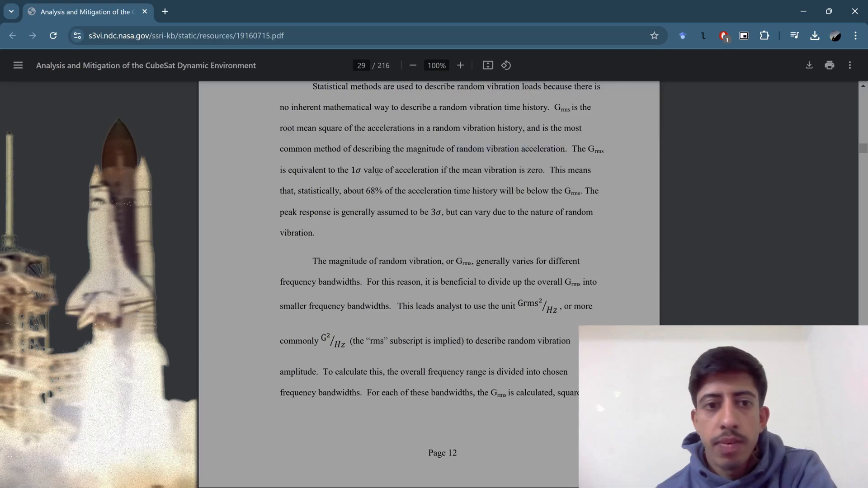
pyautogui.moveTo(365, 171); pyautogui.dragTo(541, 170)
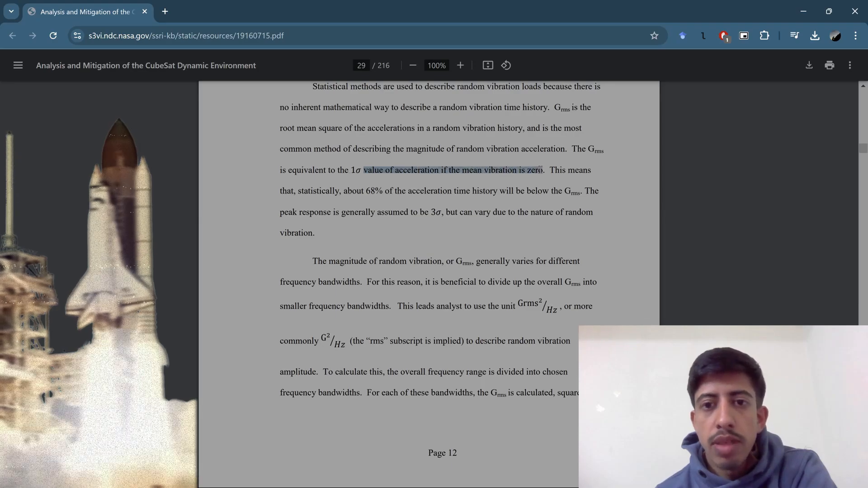
pyautogui.click(515, 175)
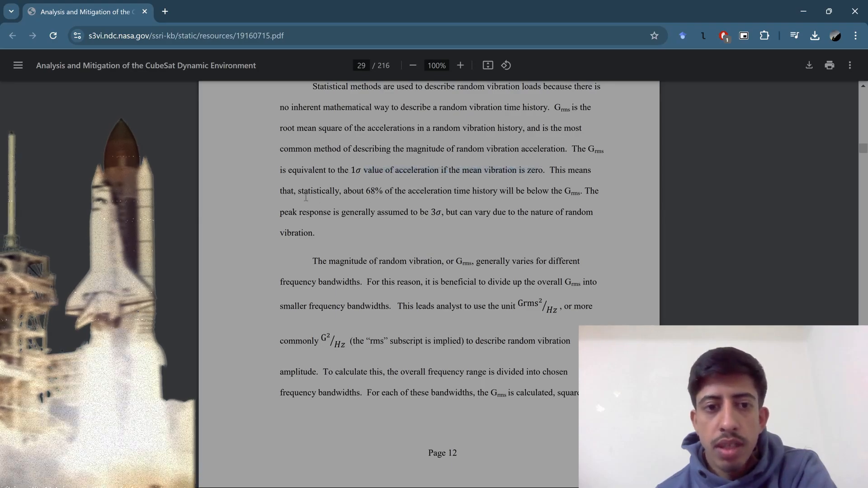
# Review the statements on the 68% acceleration time history and the 3σ peak response, highlighting back to the 1σ sentence.
pyautogui.moveTo(301, 191); pyautogui.dragTo(593, 212)
pyautogui.click(437, 213)
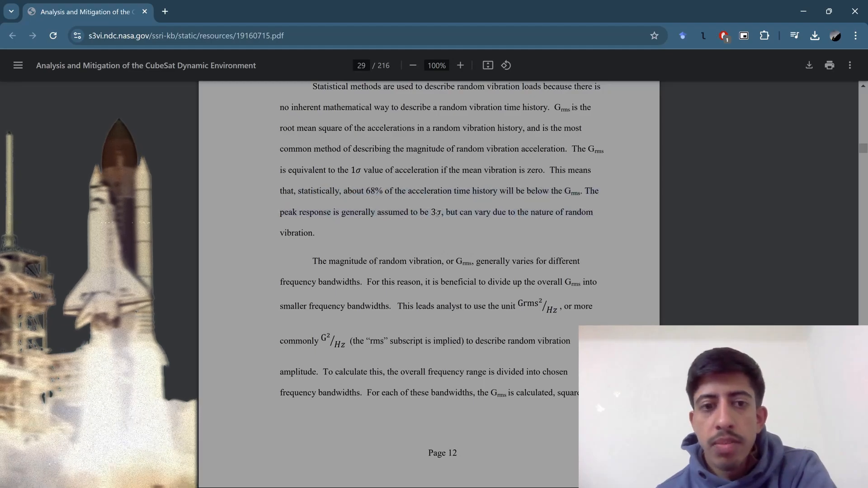
pyautogui.scroll(-1, 386, 202)
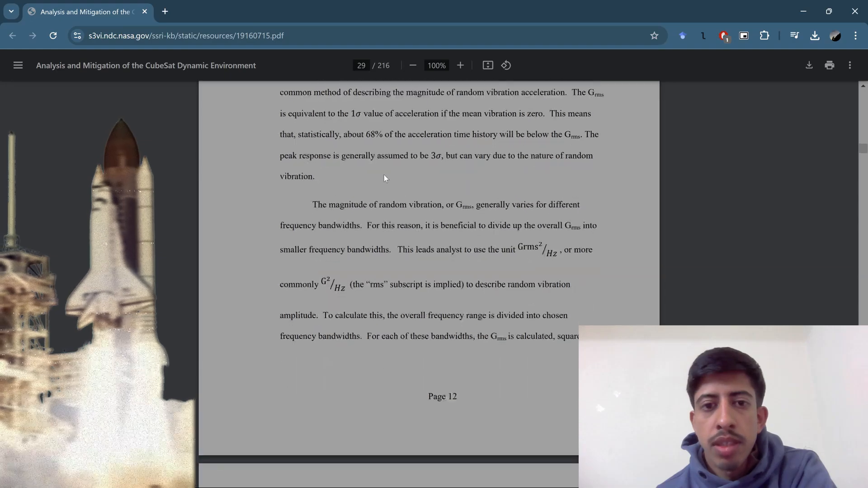
pyautogui.moveTo(447, 152); pyautogui.dragTo(472, 168)
pyautogui.click(469, 166)
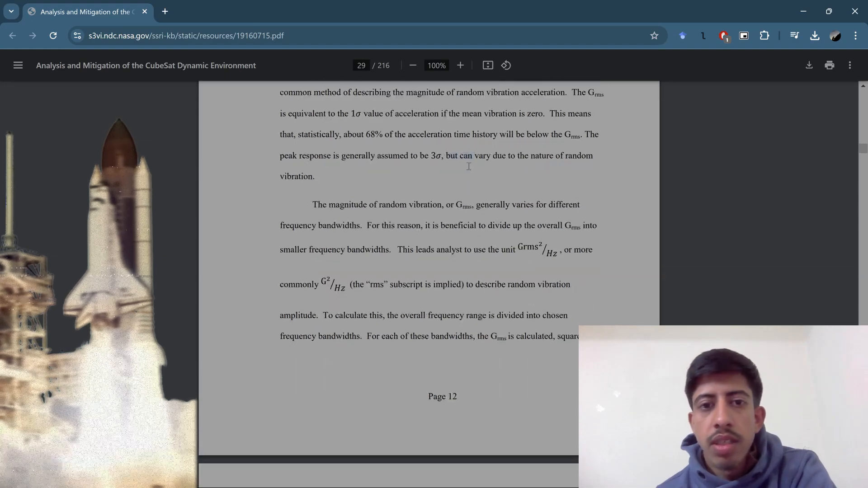
pyautogui.moveTo(316, 166); pyautogui.dragTo(573, 93)
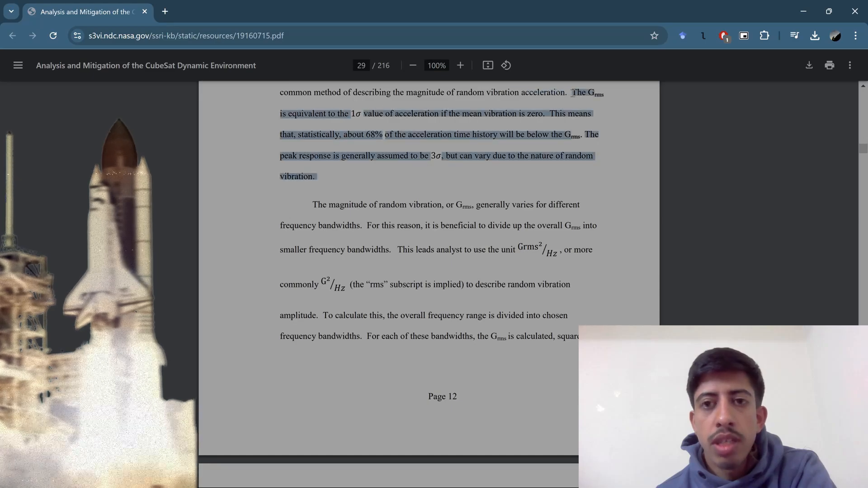
pyautogui.click(573, 93)
# Highlight the passage on Grms varying between frequency bandwidths and on dividing the overall Grms into smaller bandwidths.
pyautogui.scroll(-1, 406, 203)
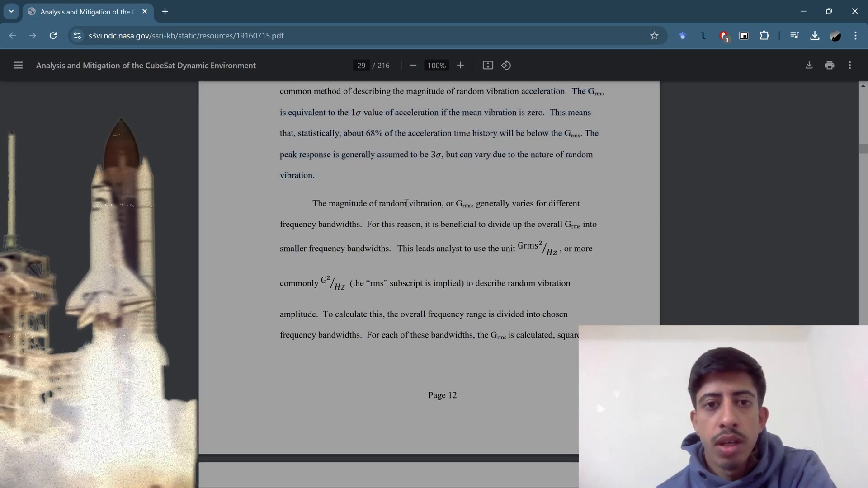
pyautogui.scroll(-1, 407, 203)
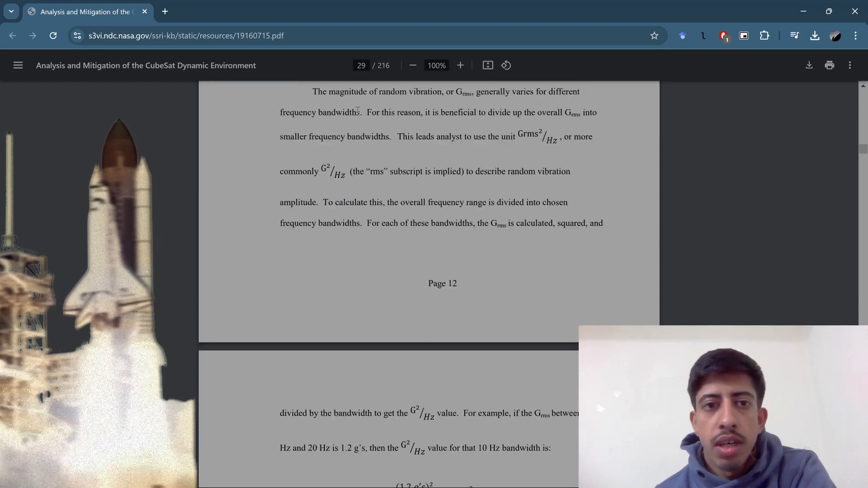
pyautogui.moveTo(312, 92); pyautogui.dragTo(520, 134)
pyautogui.click(366, 113)
pyautogui.click(411, 133)
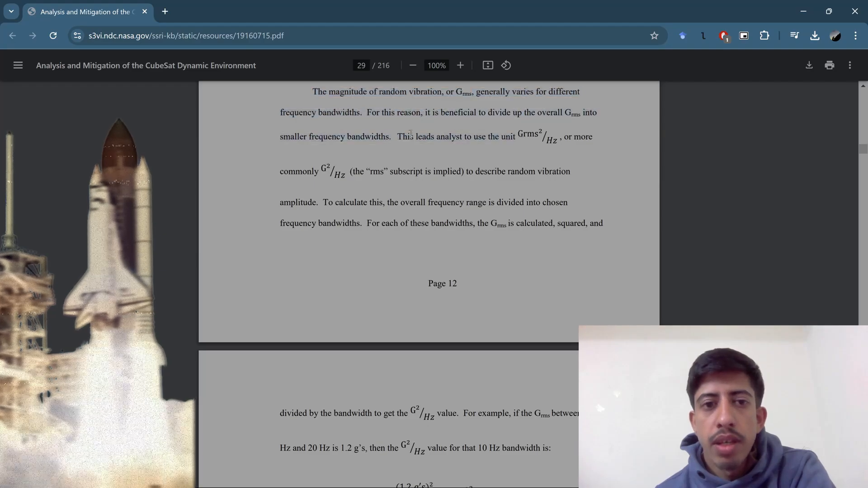
# Examine the sentence introducing the Grms²/Hz and G²/Hz units for describing random vibration amplitude.
pyautogui.moveTo(400, 138); pyautogui.dragTo(569, 174)
pyautogui.click(565, 167)
pyautogui.click(399, 137)
pyautogui.click(567, 176)
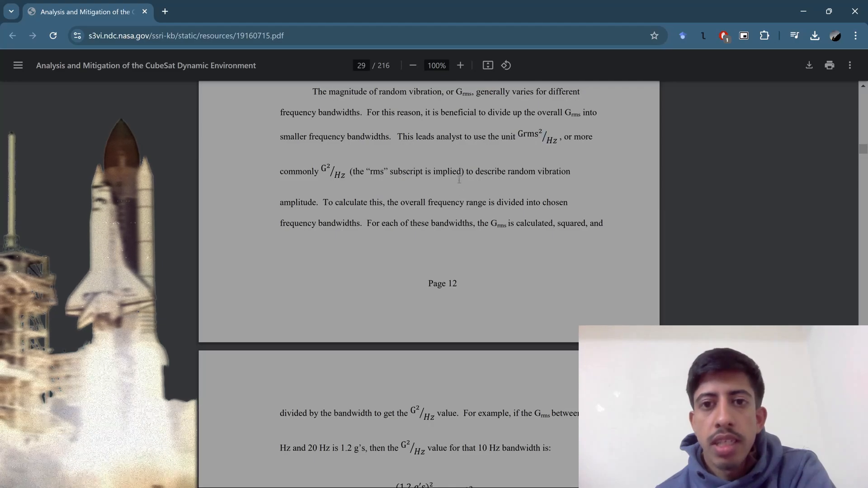
pyautogui.scroll(1, 456, 190)
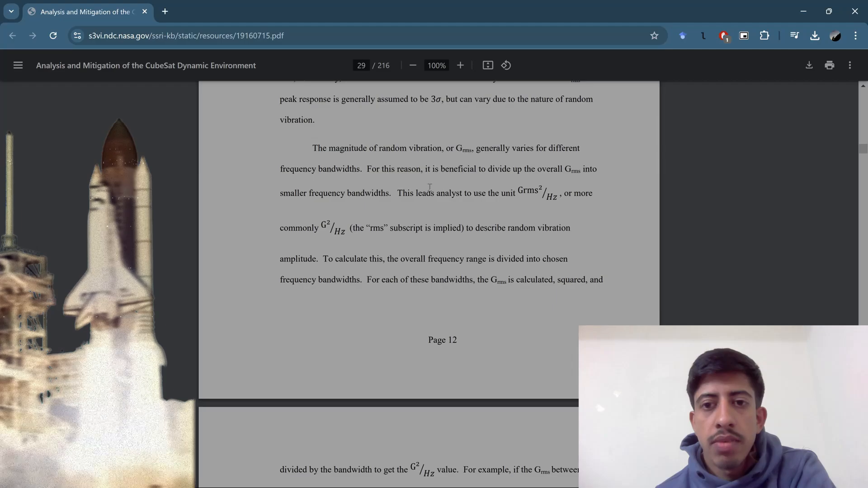
pyautogui.scroll(-1, 413, 187)
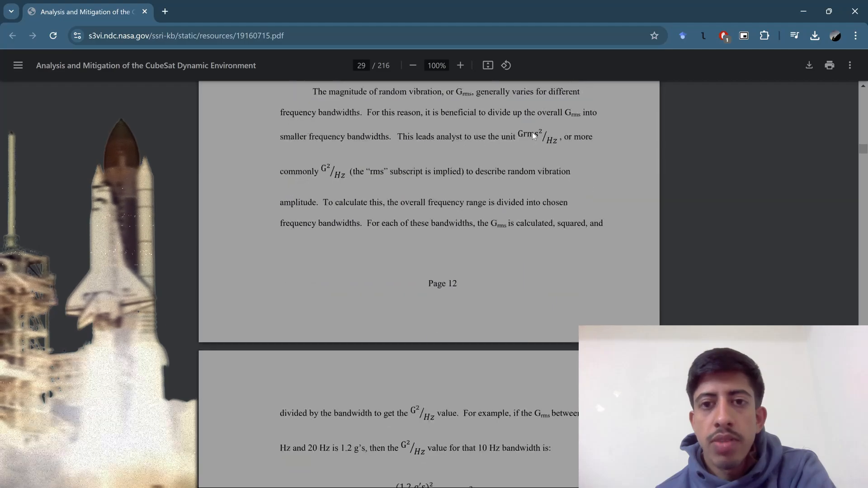
# Highlight the Grms²/Hz unit and the following note about the implied "rms" subscript.
pyautogui.moveTo(516, 136); pyautogui.dragTo(544, 136)
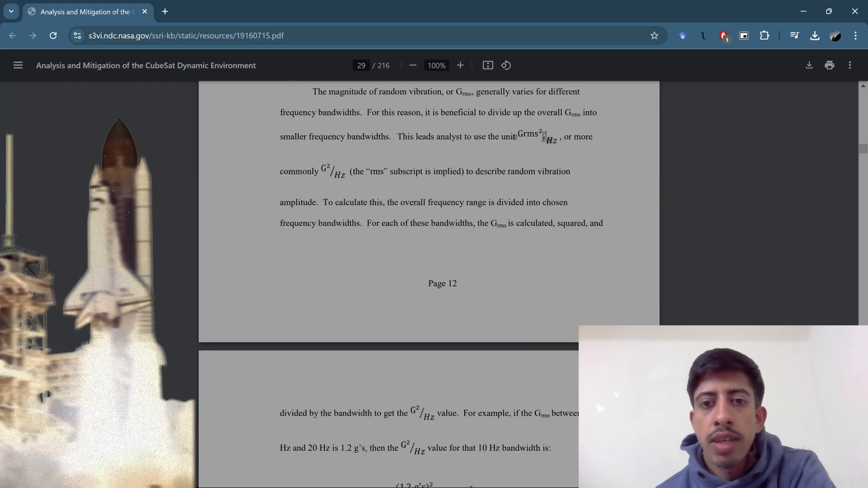
pyautogui.click(544, 136)
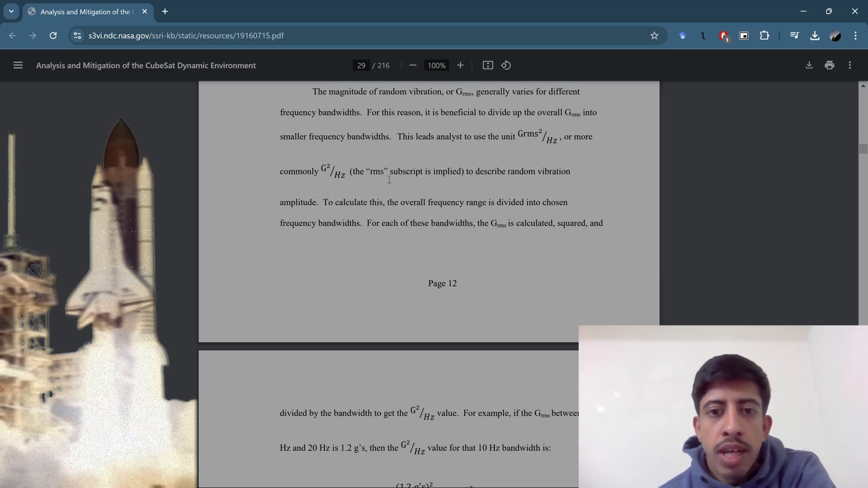
pyautogui.moveTo(389, 180); pyautogui.dragTo(474, 165)
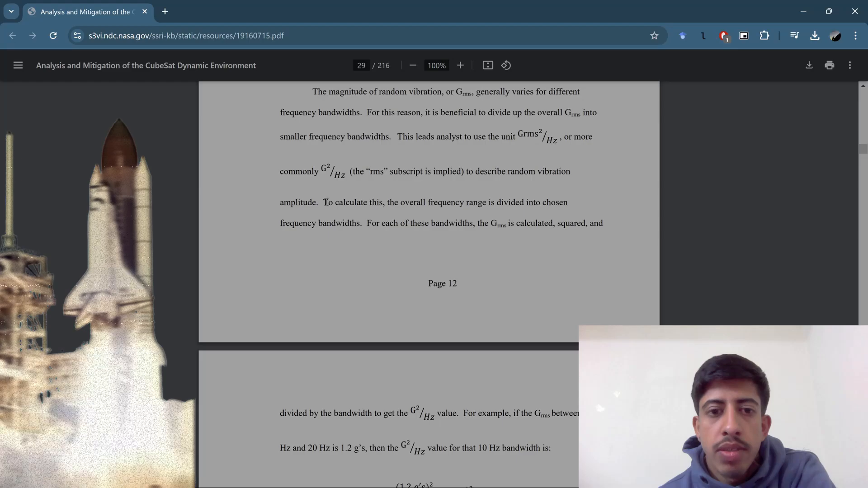
# Highlight the sentences on dividing the overall frequency range into chosen bandwidths to calculate the random vibration amplitude.
pyautogui.moveTo(325, 202); pyautogui.dragTo(491, 201)
pyautogui.moveTo(466, 217); pyautogui.dragTo(615, 225)
pyautogui.click(614, 224)
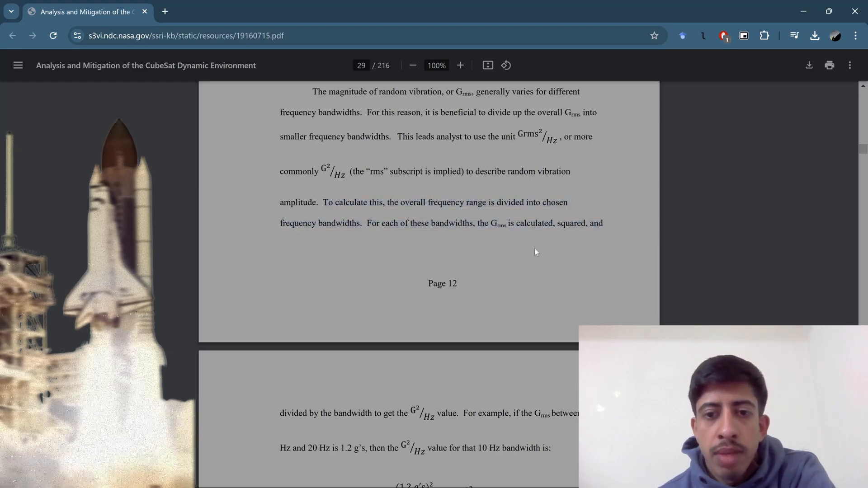
pyautogui.scroll(-1, 342, 269)
pyautogui.scroll(-1, 343, 269)
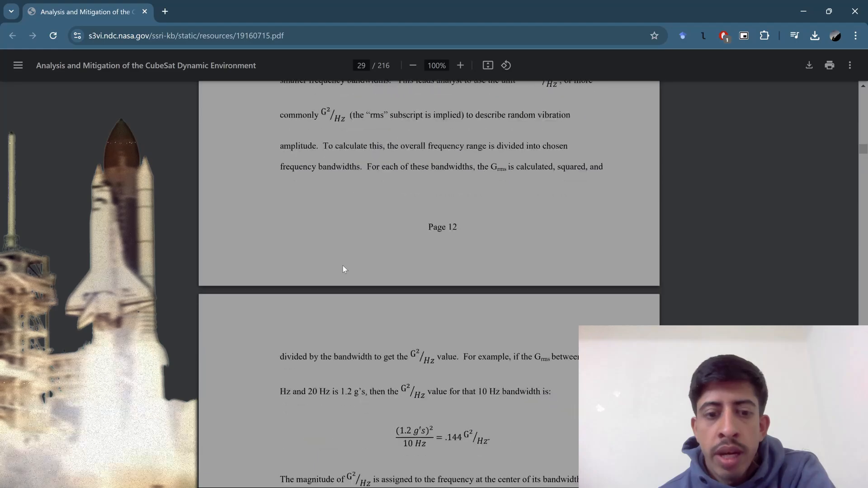
pyautogui.scroll(-1, 360, 249)
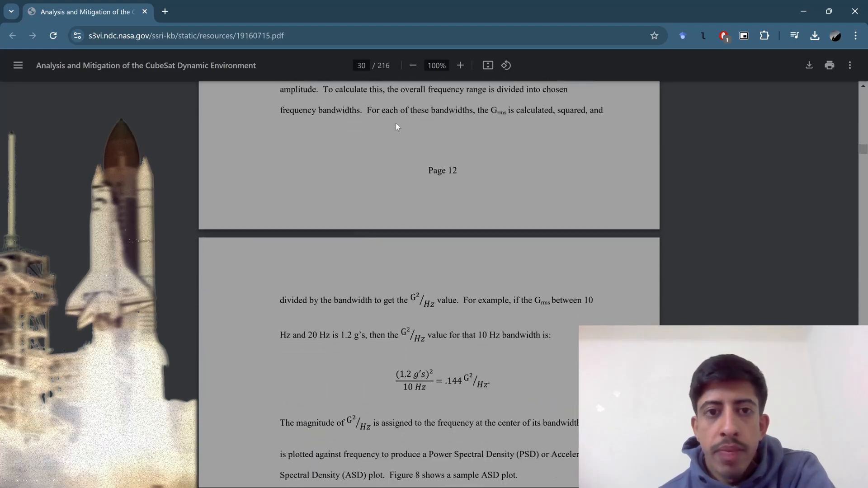
# Highlight the text on calculating and squaring each bandwidth's Grms, continuing to its division by the bandwidth for the G²/Hz value.
pyautogui.moveTo(367, 110); pyautogui.dragTo(605, 110)
pyautogui.click(604, 110)
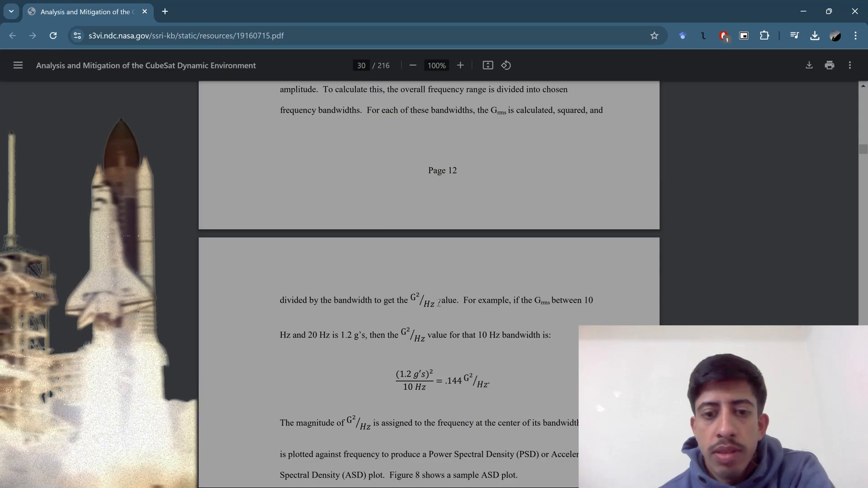
pyautogui.moveTo(438, 302); pyautogui.dragTo(473, 302)
pyautogui.click(473, 302)
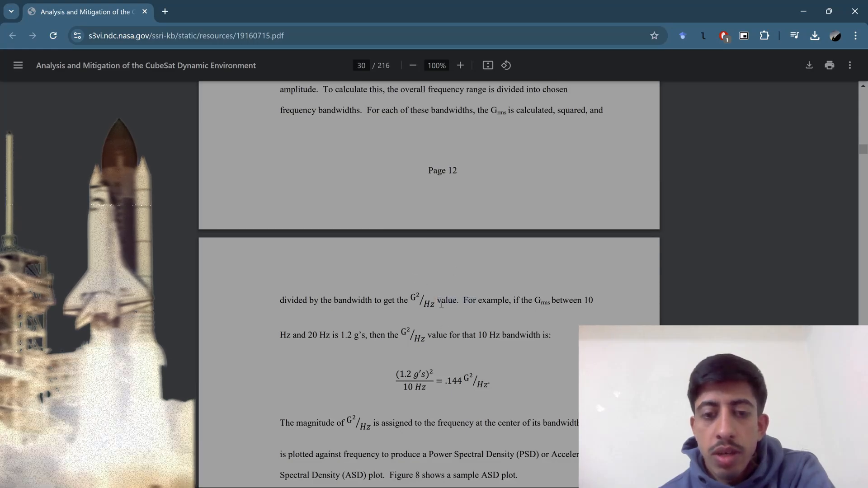
# Highlight the example that assumes a Grms of 1.2 g's between 10 Hz and 20 Hz.
pyautogui.scroll(-1, 467, 304)
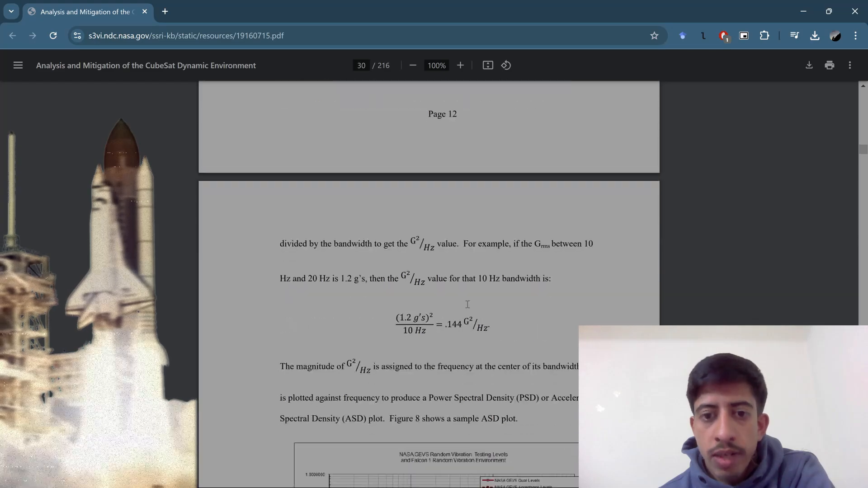
pyautogui.moveTo(464, 243); pyautogui.dragTo(610, 249)
pyautogui.click(610, 249)
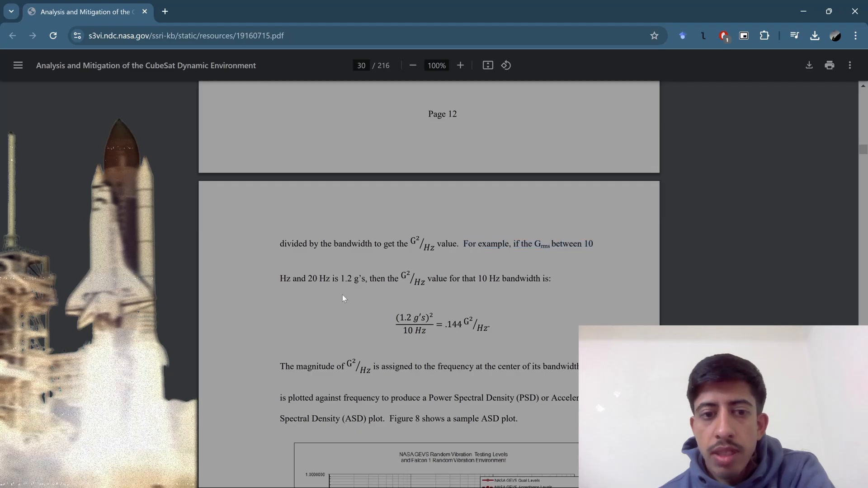
pyautogui.moveTo(308, 279); pyautogui.dragTo(359, 276)
pyautogui.click(359, 276)
pyautogui.scroll(-1, 359, 276)
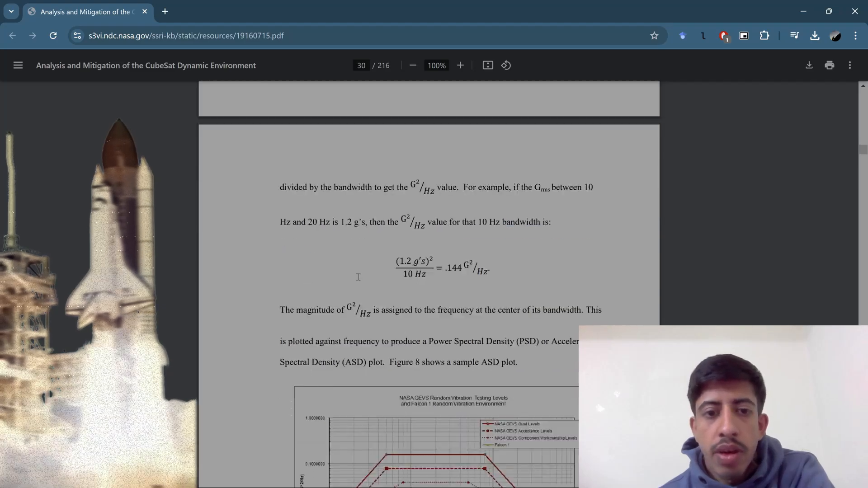
pyautogui.moveTo(343, 221); pyautogui.dragTo(291, 221)
pyautogui.click(286, 221)
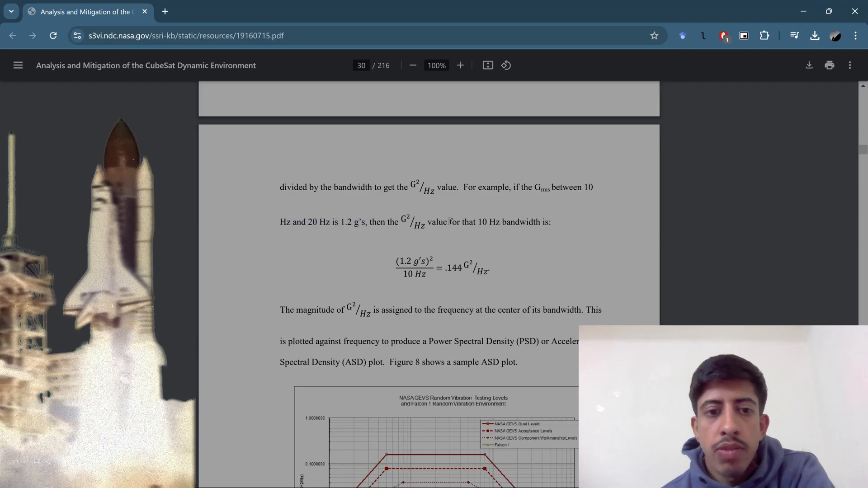
# Highlight the wording on the G²/Hz value for the 10 Hz bandwidth and examine the worked equation below it.
pyautogui.scroll(-1, 409, 261)
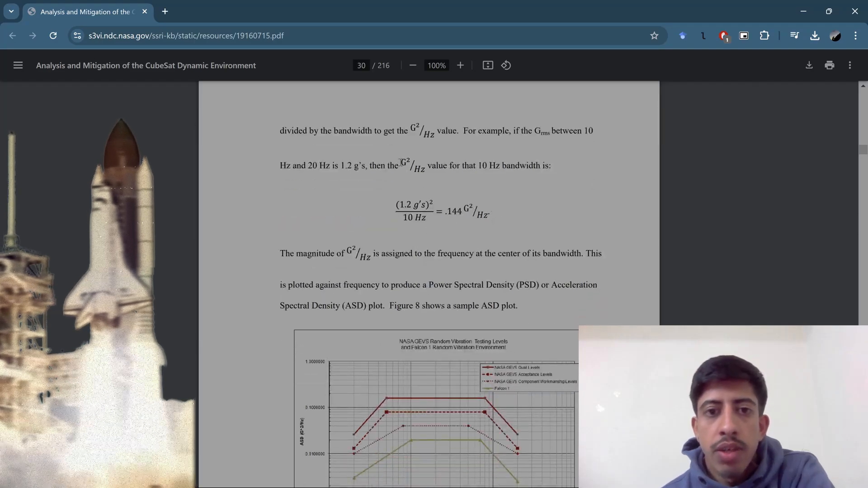
pyautogui.moveTo(423, 165); pyautogui.dragTo(555, 167)
pyautogui.click(431, 169)
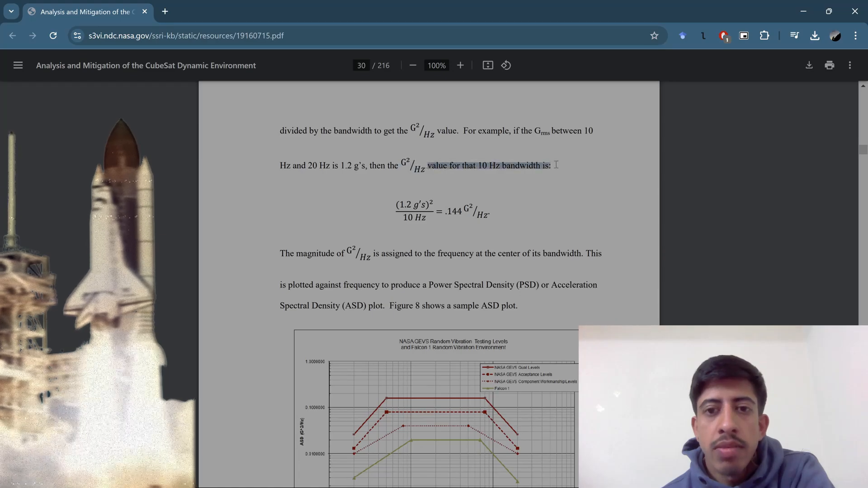
pyautogui.click(518, 195)
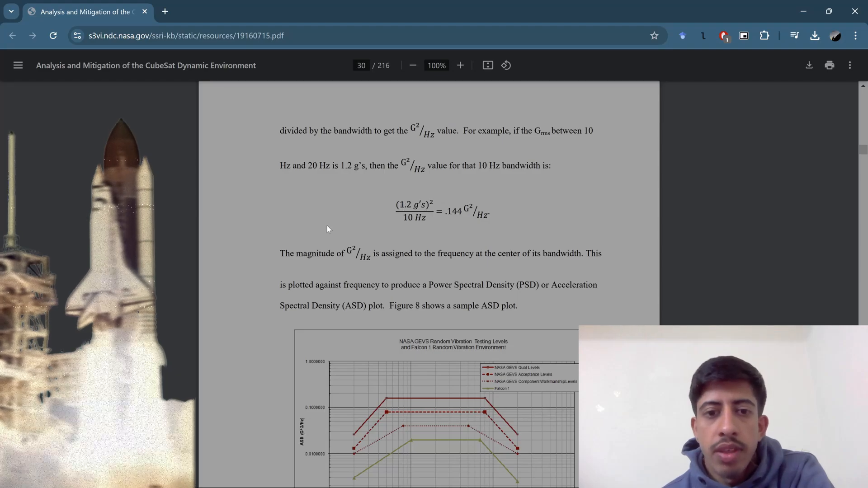
pyautogui.scroll(-1, 275, 228)
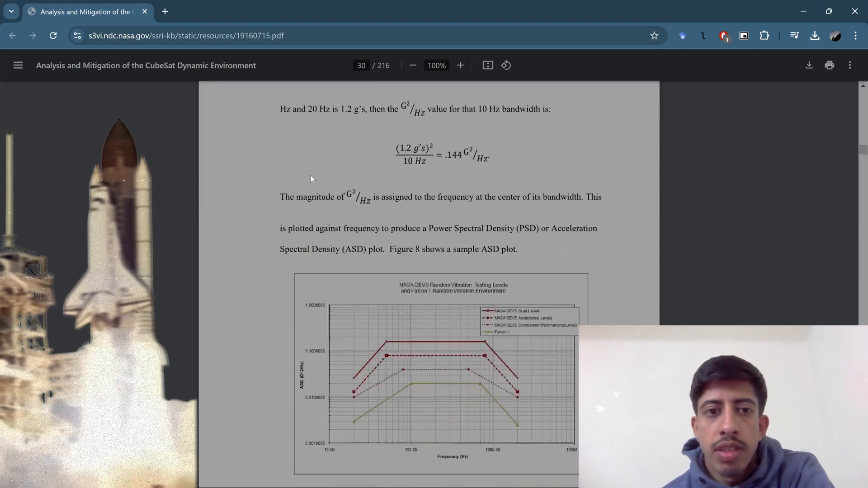
pyautogui.scroll(1, 306, 187)
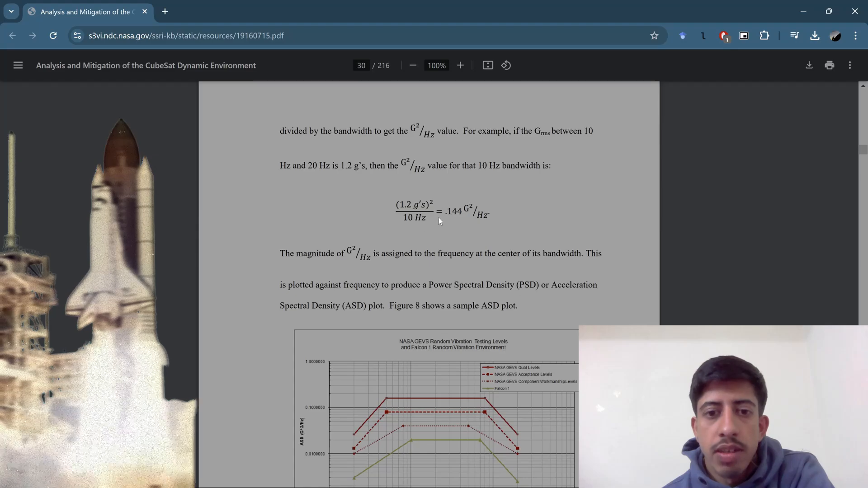
# Examine the paragraph on PSD and ASD plots together with the sample ASD plot in Figure 8.
pyautogui.scroll(-2, 271, 262)
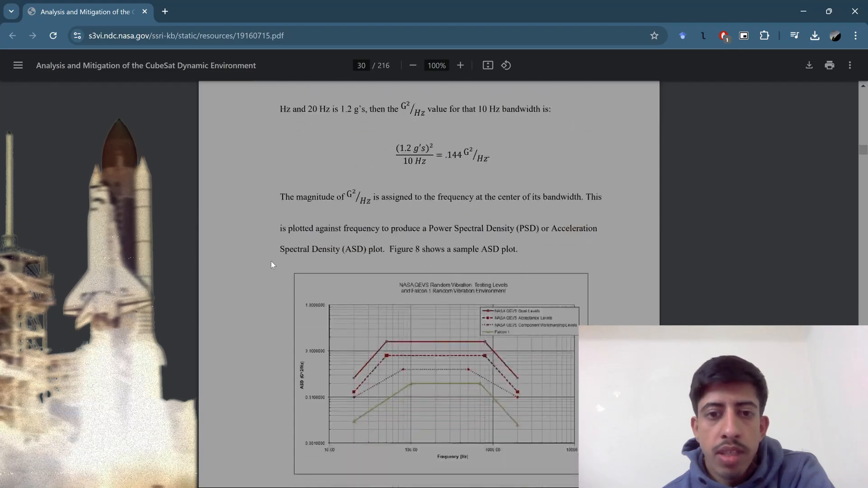
pyautogui.scroll(-1, 271, 262)
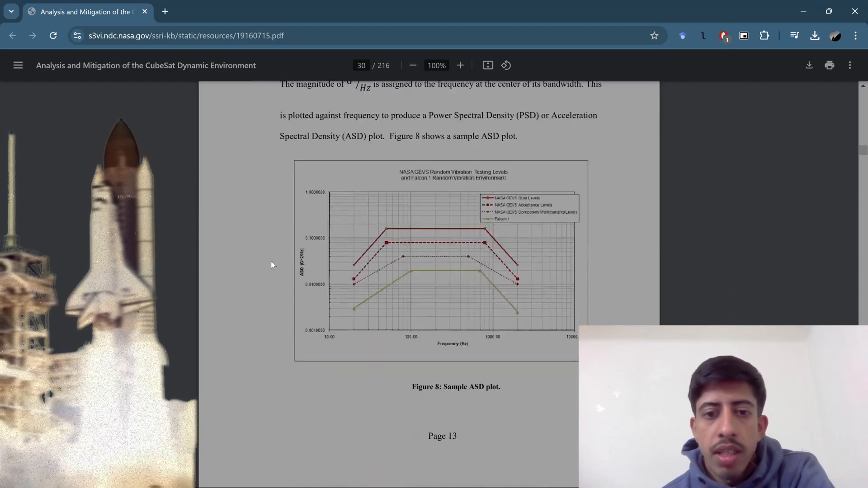
pyautogui.scroll(1, 271, 262)
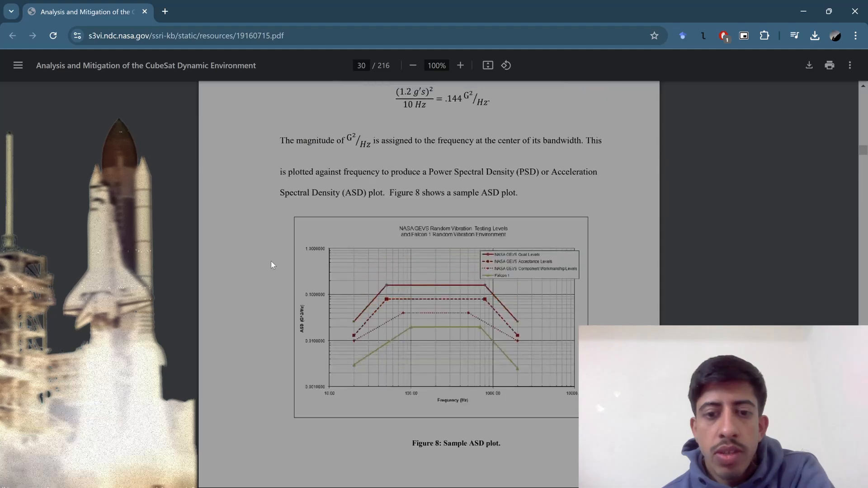
pyautogui.scroll(-1, 272, 262)
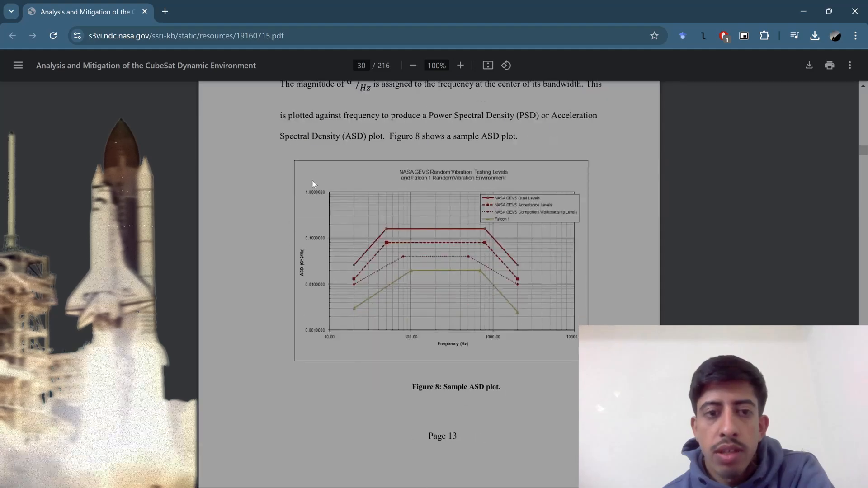
pyautogui.scroll(1, 267, 269)
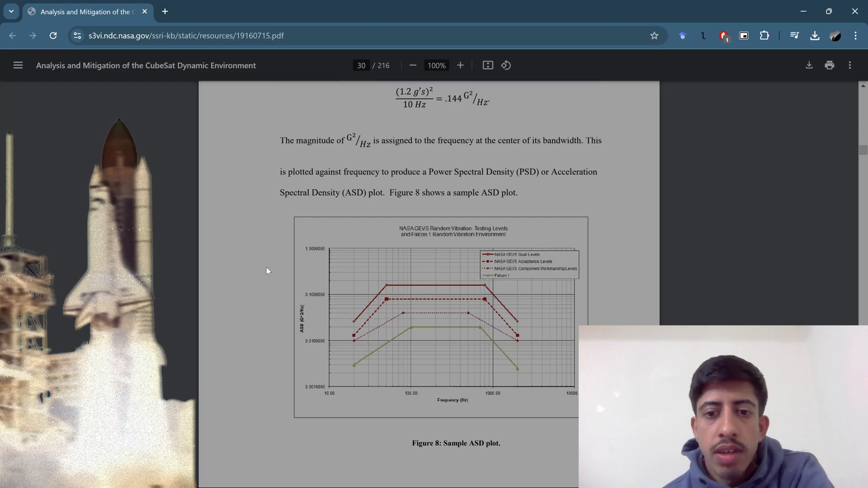
pyautogui.scroll(-1, 267, 270)
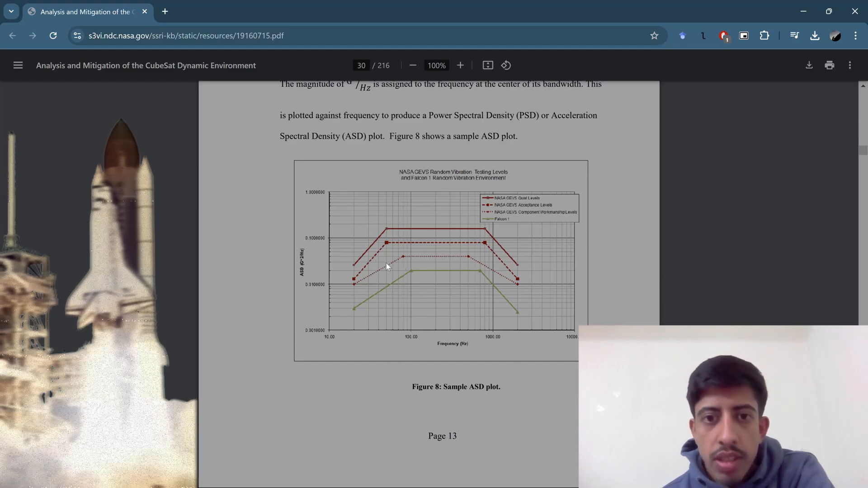
# Enlarge the document to 110% and examine the curves and axes of the Figure 8 sample ASD plot.
pyautogui.click(460, 65)
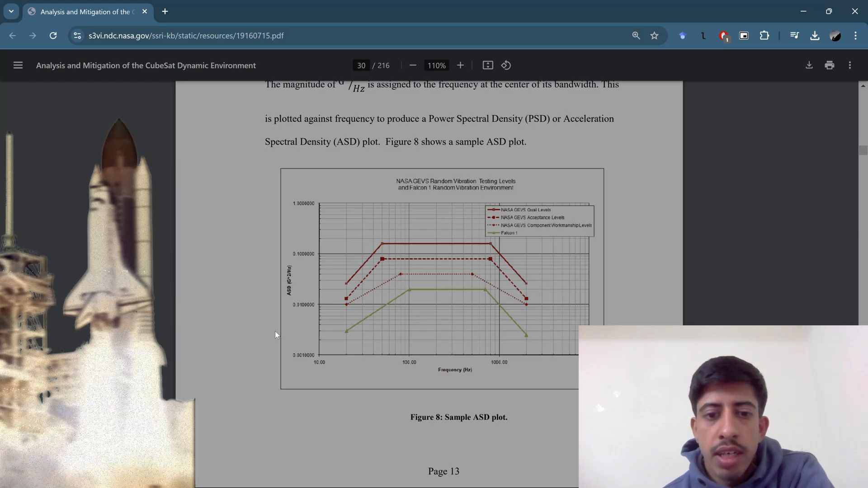
pyautogui.scroll(1, 275, 331)
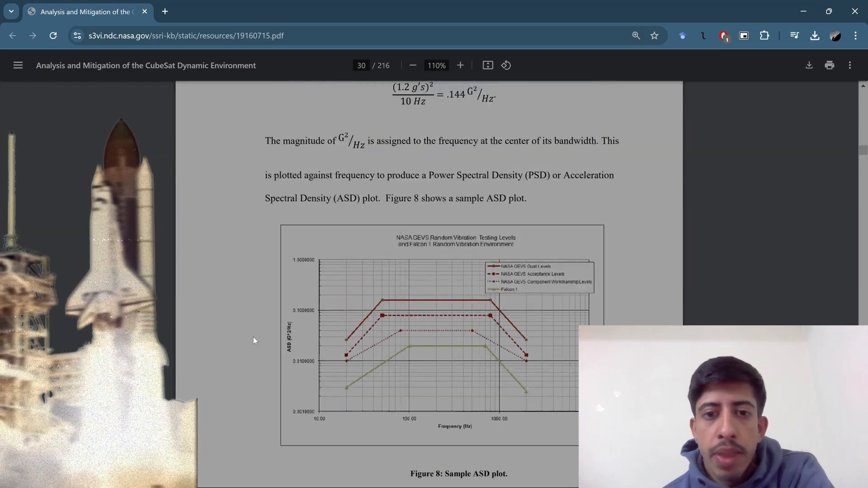
pyautogui.scroll(-1, 261, 321)
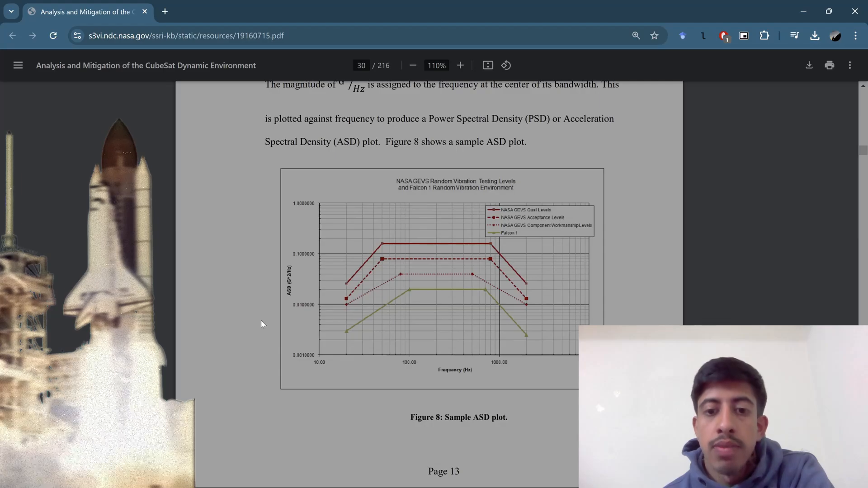
pyautogui.scroll(-2, 262, 321)
pyautogui.scroll(2, 261, 321)
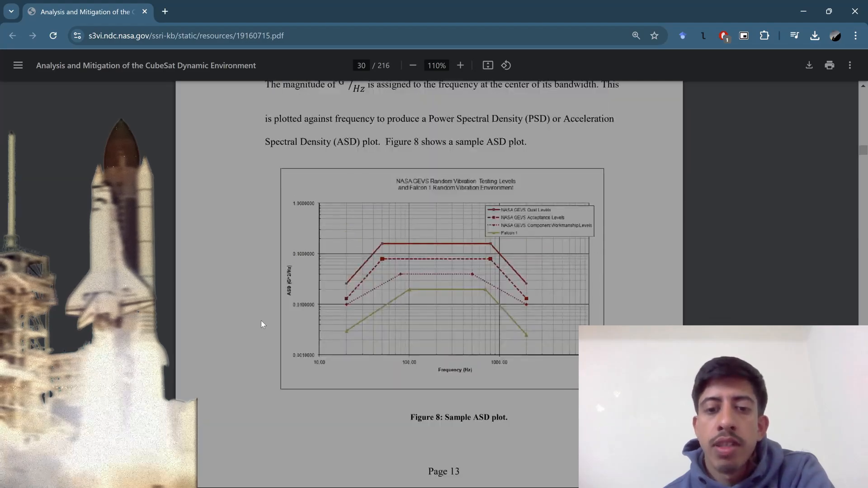
pyautogui.scroll(1, 262, 321)
pyautogui.scroll(-1, 261, 321)
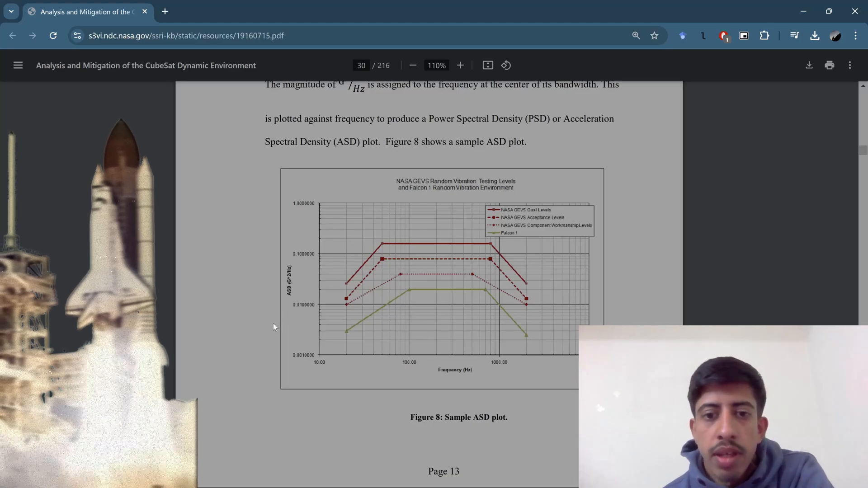
# Review the whole Random Vibration section from its heading down to the Figure 8 sample ASD plot.
pyautogui.scroll(5, 272, 324)
pyautogui.scroll(9, 272, 324)
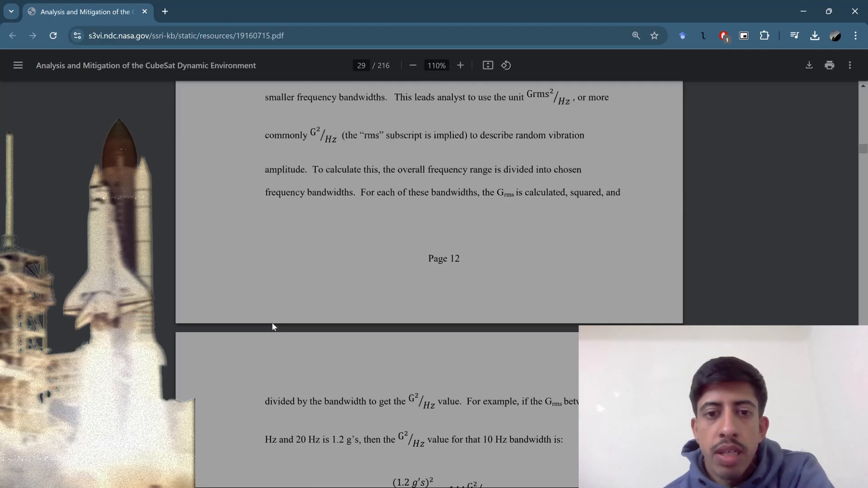
pyautogui.scroll(3, 272, 324)
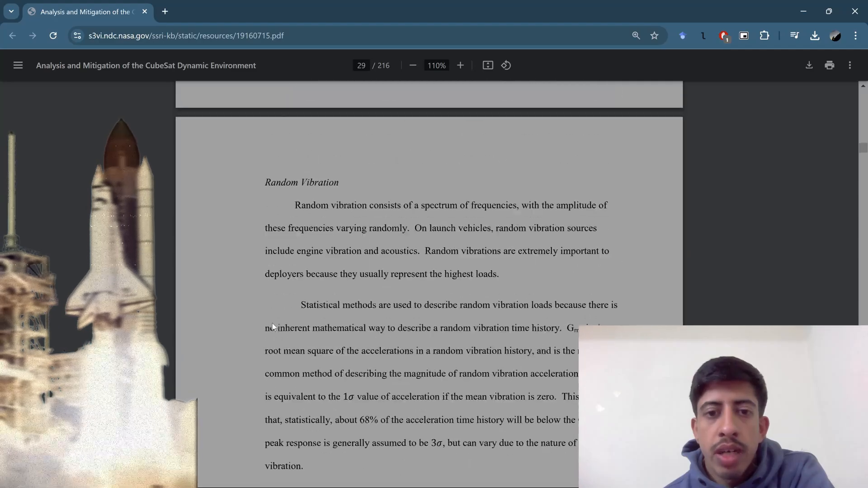
pyautogui.scroll(-2, 272, 324)
pyautogui.scroll(-7, 272, 324)
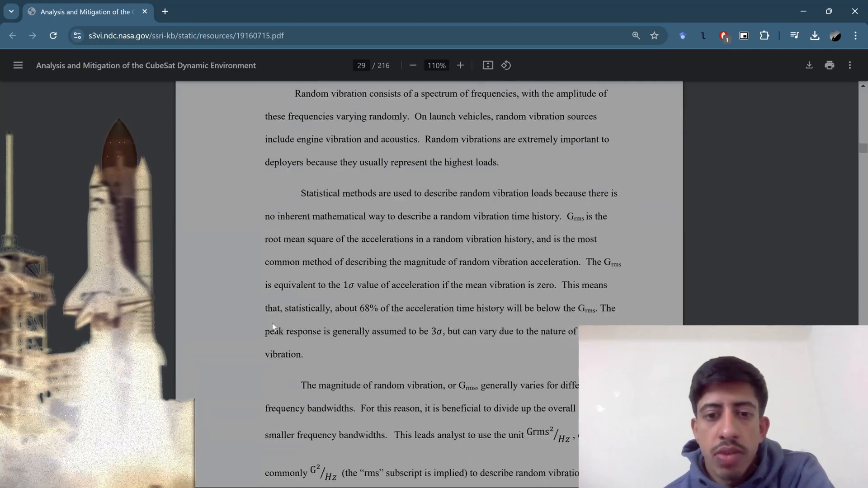
pyautogui.scroll(-5, 272, 324)
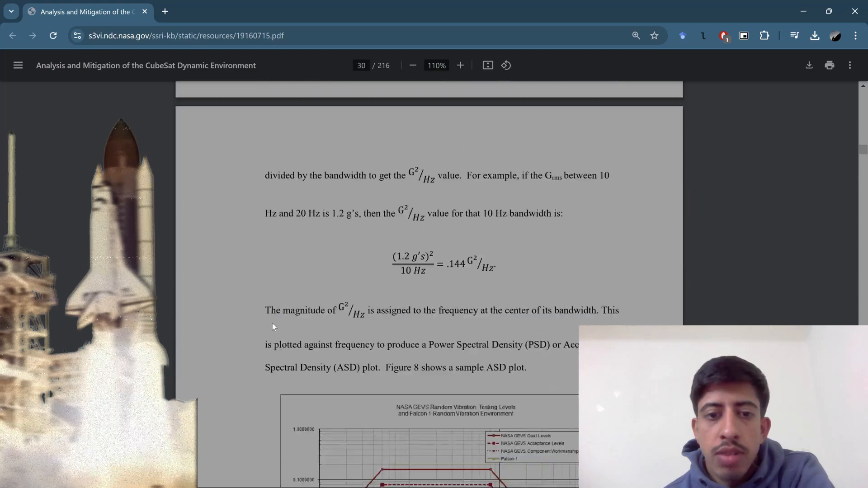
pyautogui.scroll(-2, 242, 335)
pyautogui.scroll(-5, 242, 337)
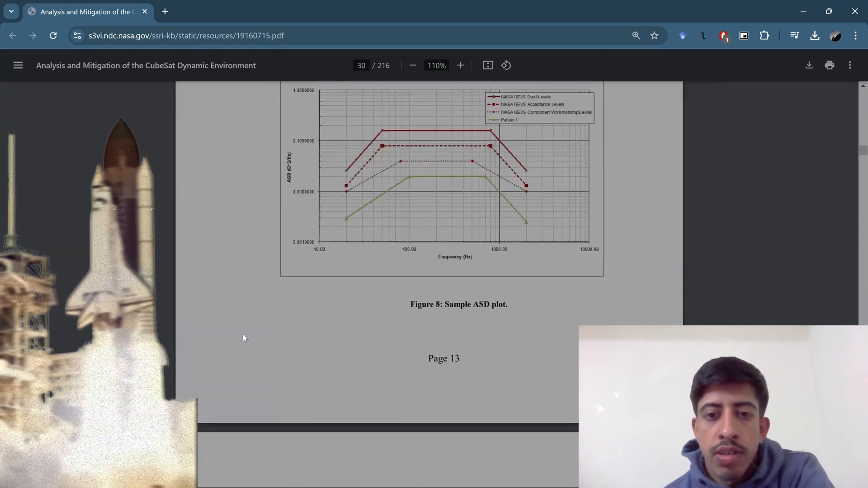
pyautogui.scroll(2, 243, 335)
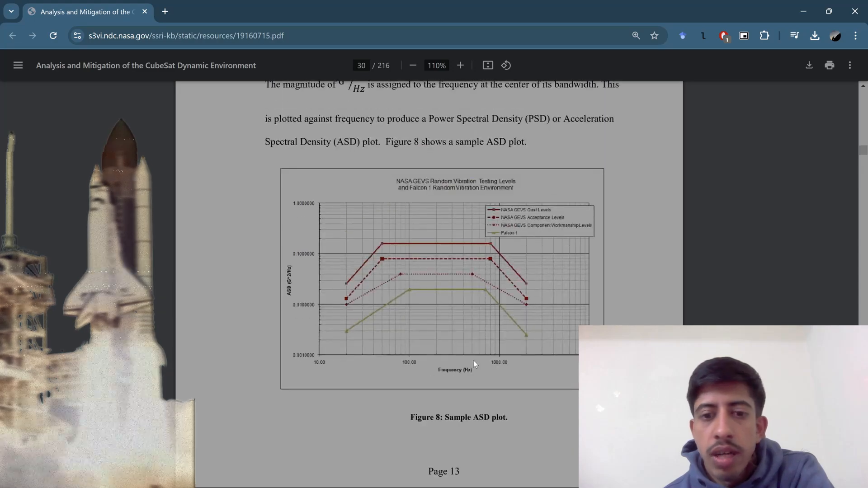
pyautogui.scroll(1, 473, 360)
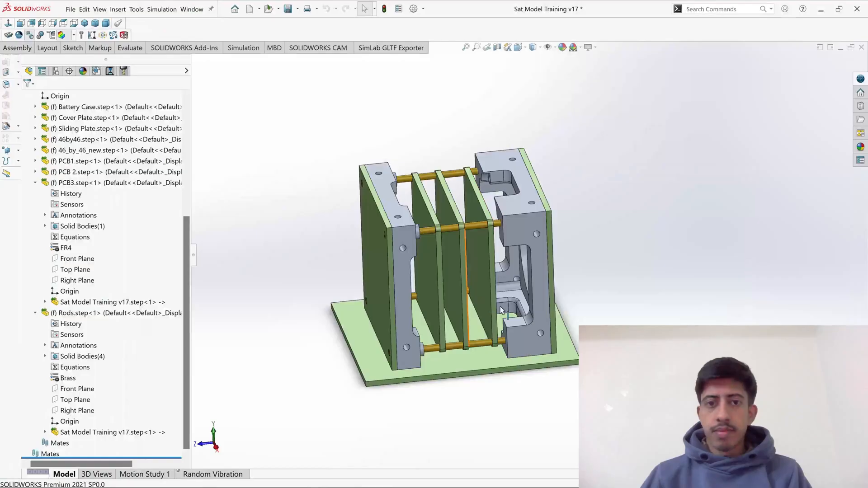
# Examine the satellite model's base plate, end frames, three PCBs and brass rods from several distances.
pyautogui.scroll(1, 578, 281)
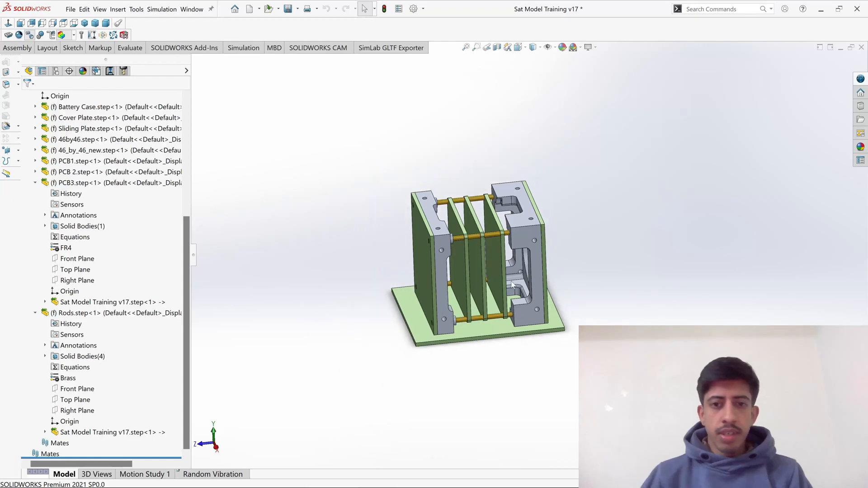
pyautogui.scroll(-6, 520, 276)
pyautogui.scroll(5, 522, 256)
pyautogui.scroll(-1, 535, 143)
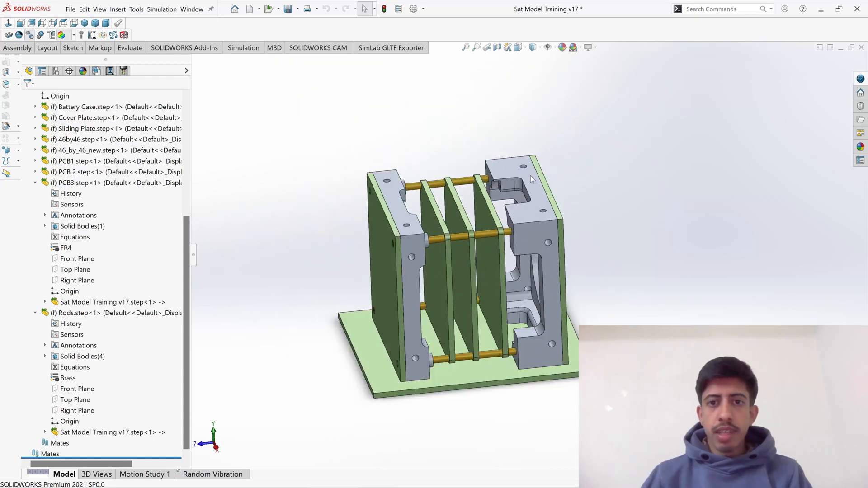
pyautogui.scroll(-3, 545, 237)
pyautogui.scroll(3, 527, 267)
pyautogui.scroll(-2, 527, 312)
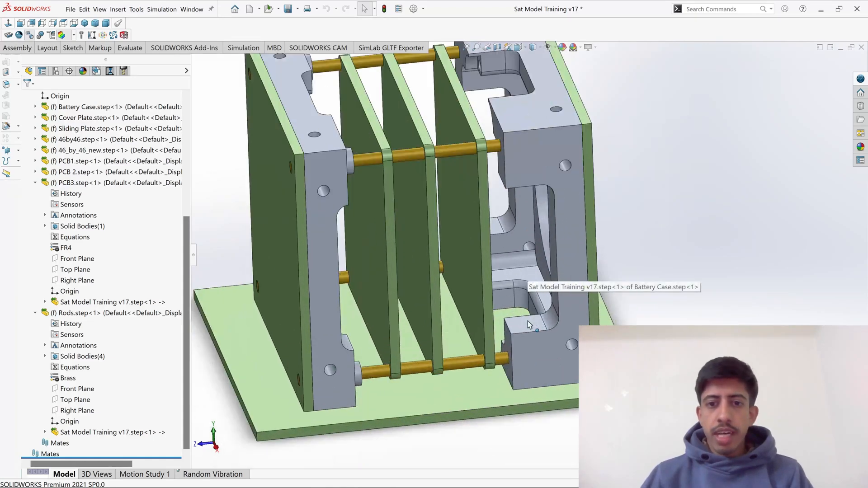
pyautogui.scroll(2, 528, 289)
pyautogui.scroll(-1, 523, 183)
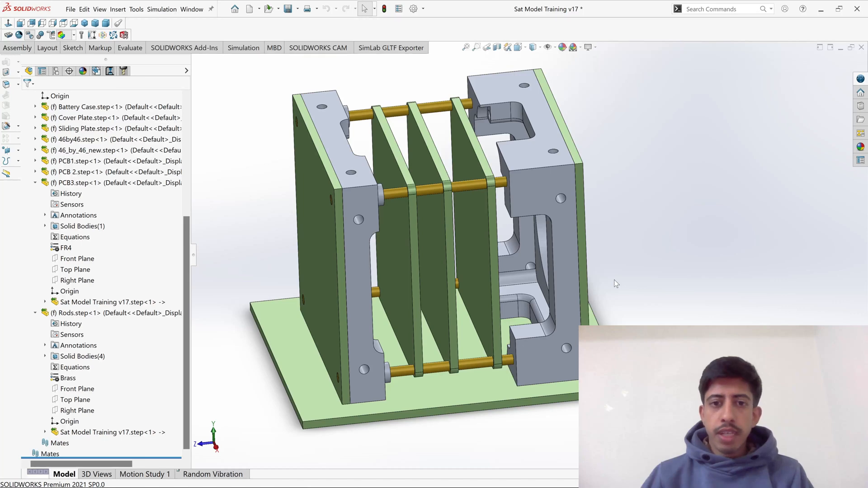
pyautogui.scroll(3, 614, 280)
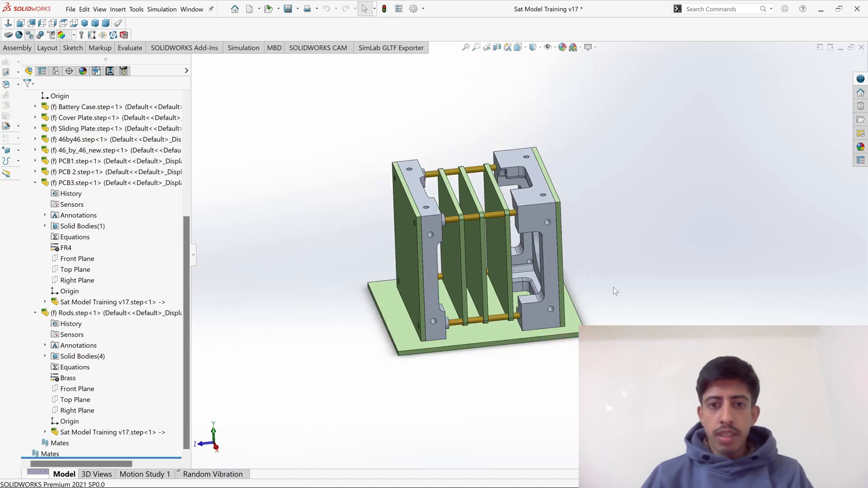
pyautogui.scroll(-2, 576, 239)
pyautogui.moveTo(575, 251); pyautogui.dragTo(590, 260, button='middle')
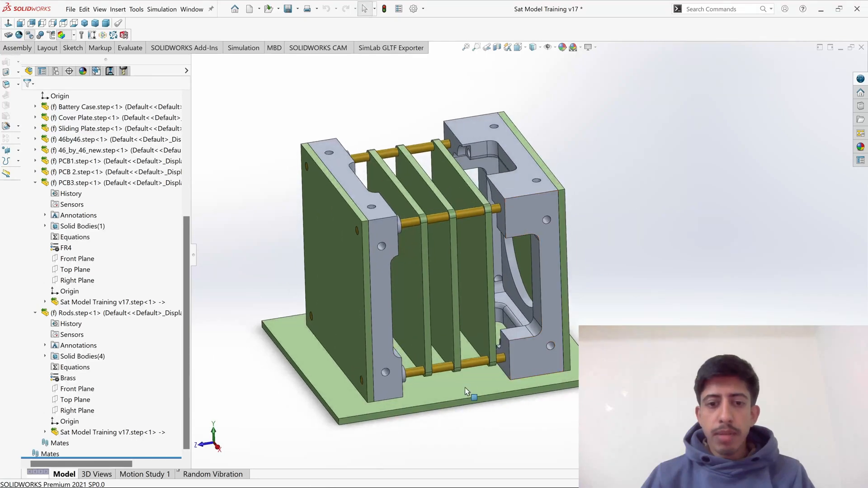
# Point out the sliding plate beneath the satellite by selecting its upper face, and clear the selection.
pyautogui.click(445, 391)
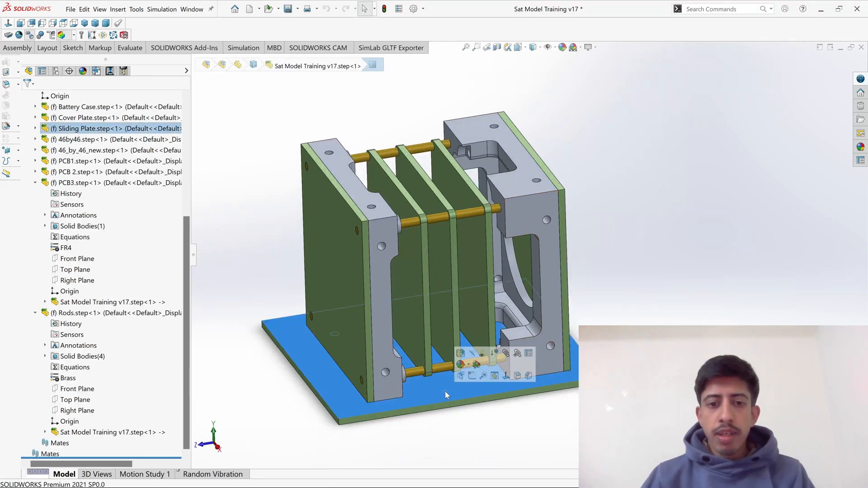
pyautogui.press('Escape')
pyautogui.scroll(2, 526, 243)
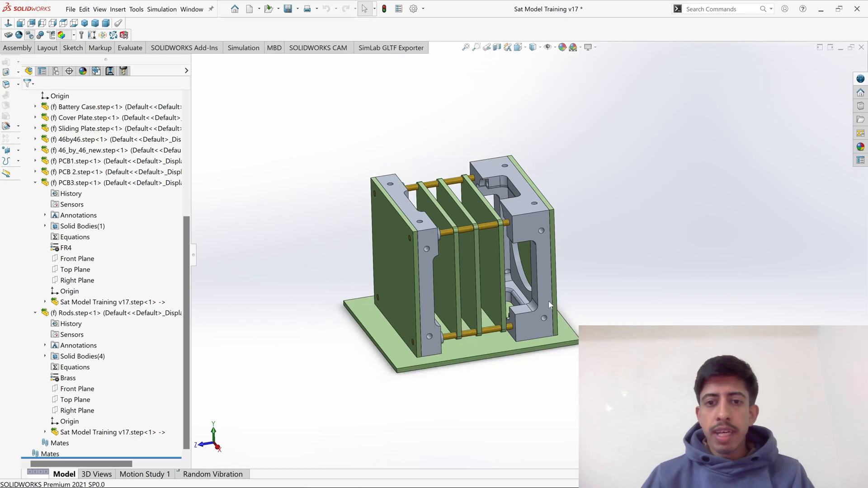
pyautogui.scroll(-2, 549, 301)
pyautogui.scroll(2, 592, 286)
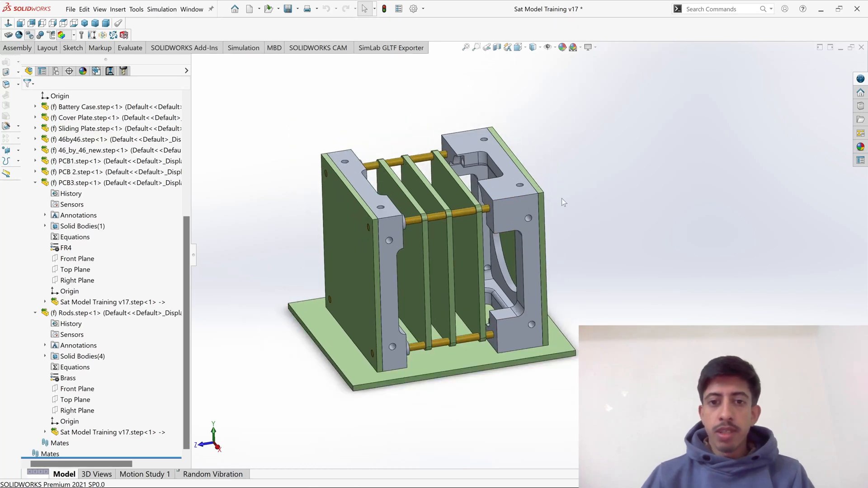
# Save the Sat Model Training v17 assembly.
pyautogui.moveTo(563, 259); pyautogui.dragTo(573, 305, button='middle')
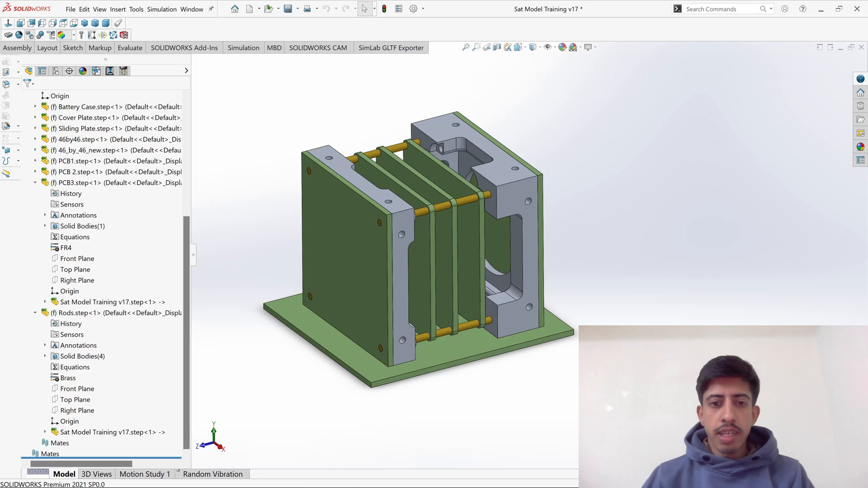
pyautogui.scroll(2, 578, 286)
pyautogui.scroll(-2, 540, 248)
pyautogui.scroll(2, 540, 249)
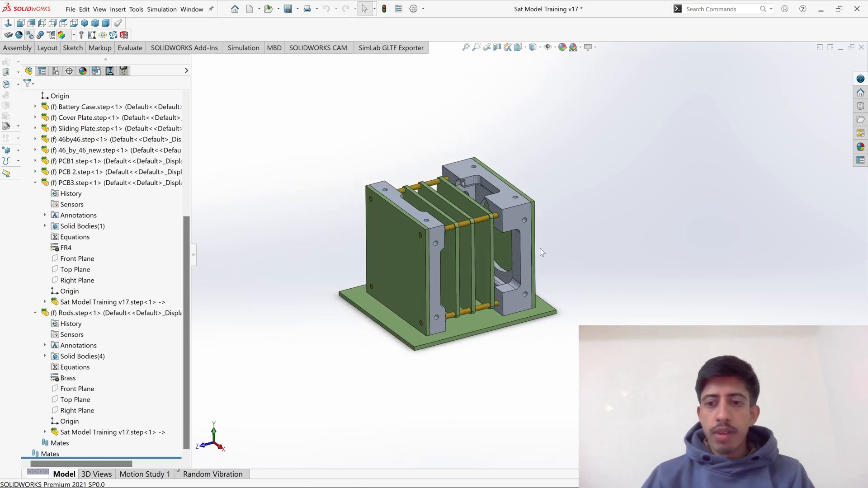
pyautogui.scroll(-2, 488, 221)
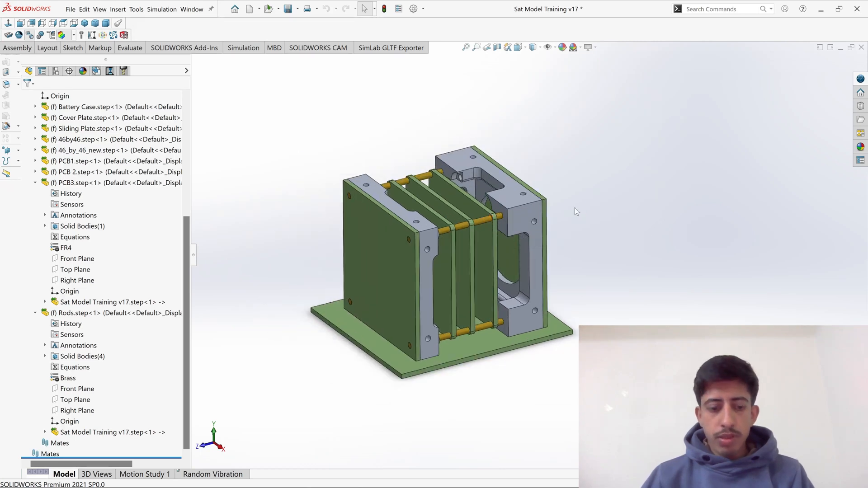
pyautogui.hotkey('ctrl', 's')
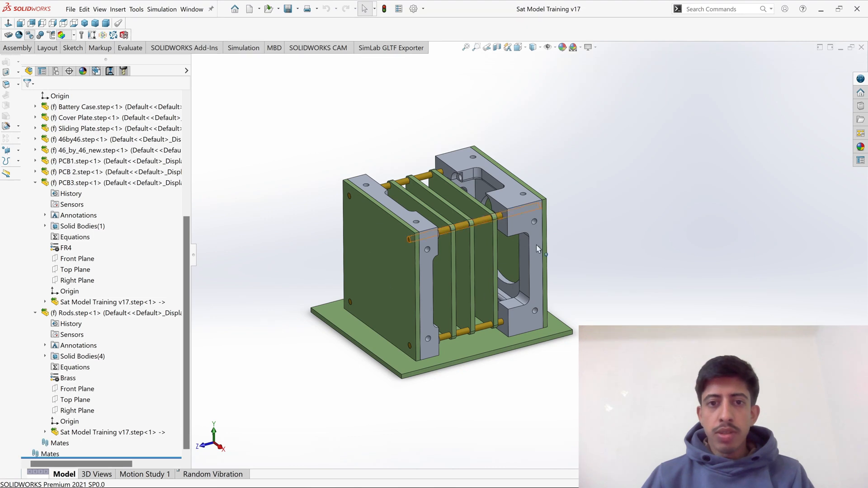
pyautogui.scroll(-2, 556, 263)
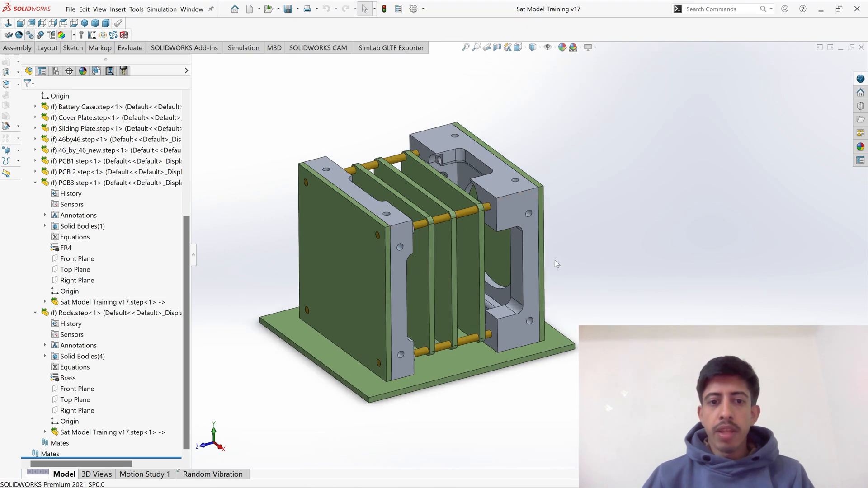
pyautogui.scroll(2, 555, 260)
pyautogui.scroll(-2, 506, 246)
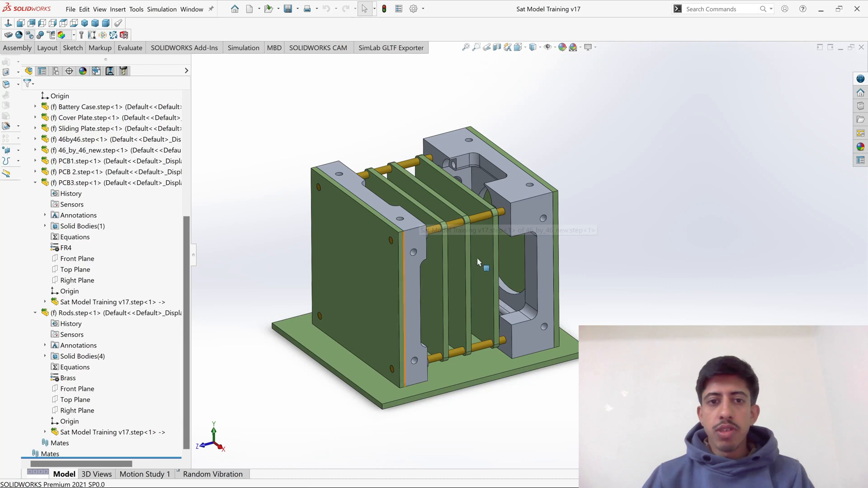
pyautogui.scroll(1, 560, 289)
pyautogui.scroll(-1, 571, 290)
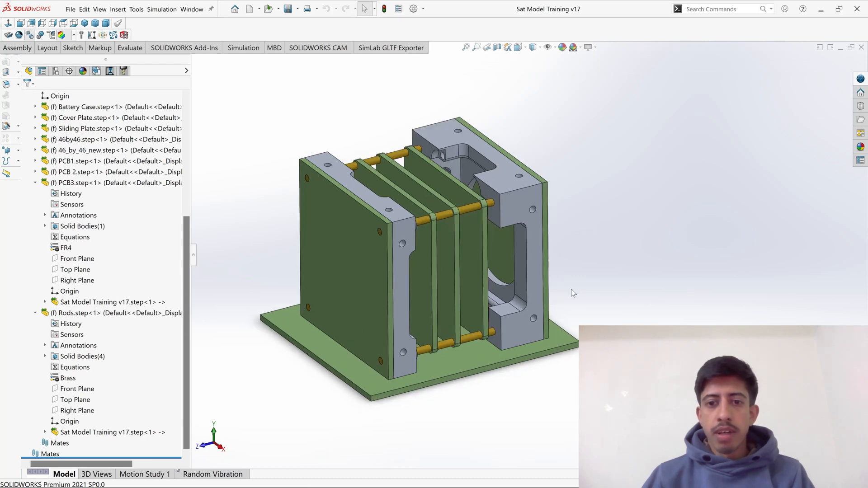
pyautogui.scroll(2, 572, 293)
pyautogui.scroll(-2, 564, 246)
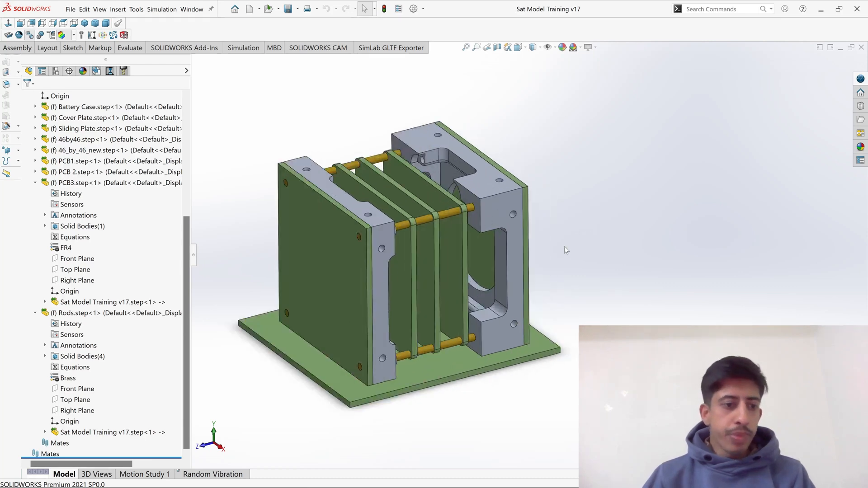
# Collapse the Sat Model Training v17.step subassembly in the feature tree.
pyautogui.scroll(5, 68, 330)
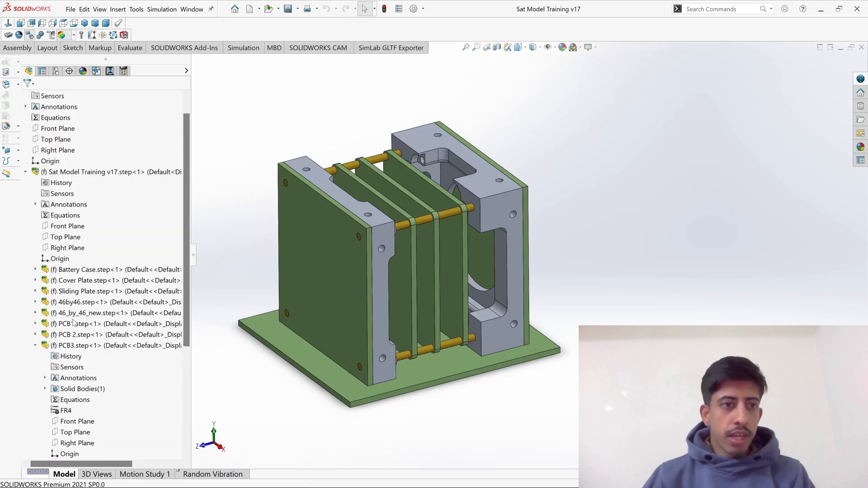
pyautogui.click(26, 194)
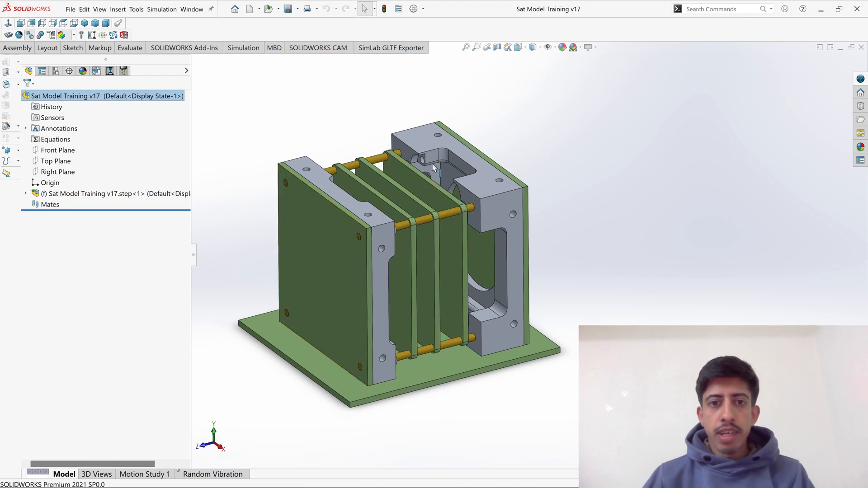
# Point out the two gray end frames by selecting their side faces, and view the satellite from its opposite side.
pyautogui.scroll(2, 522, 258)
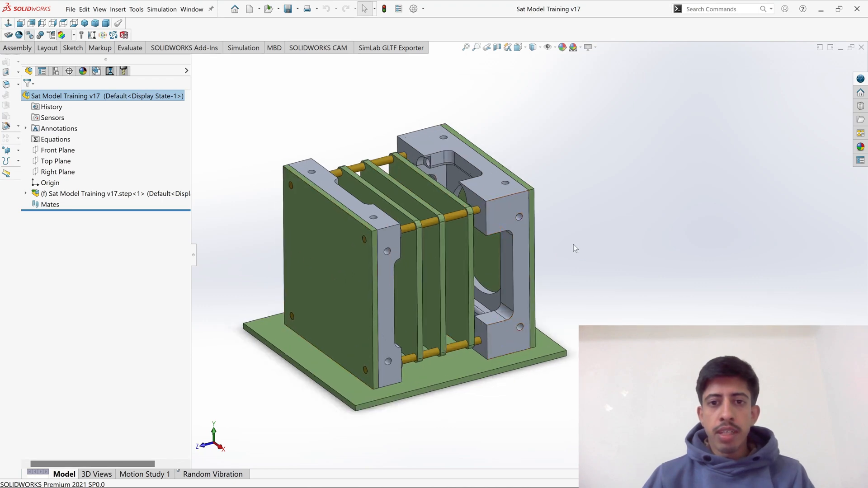
pyautogui.click(493, 205)
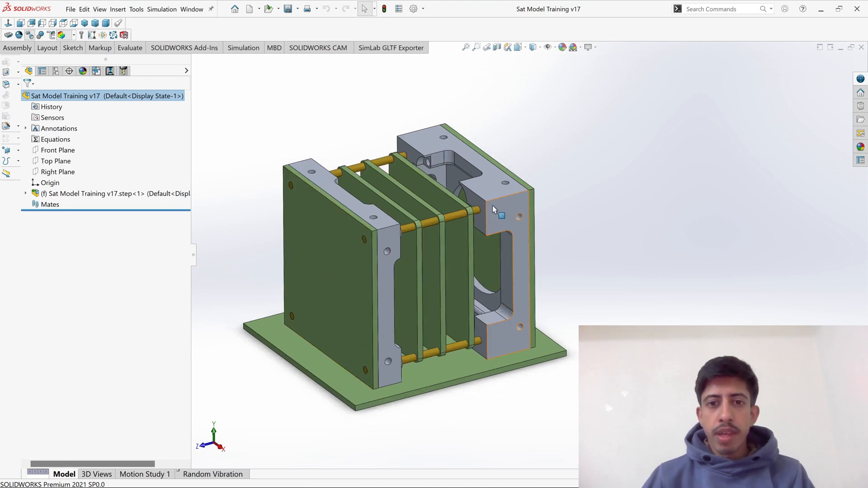
pyautogui.click(386, 239)
pyautogui.click(576, 263)
pyautogui.moveTo(576, 263); pyautogui.dragTo(411, 263, button='middle')
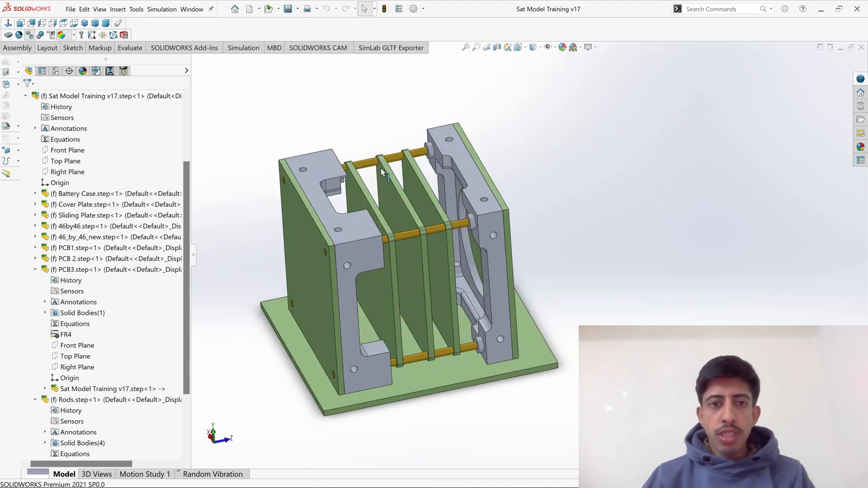
# Examine the stack of three PCBs and the brass rods joining them between the two end frames.
pyautogui.scroll(1, 580, 226)
pyautogui.scroll(-2, 471, 298)
pyautogui.moveTo(468, 300); pyautogui.dragTo(483, 289, button='middle')
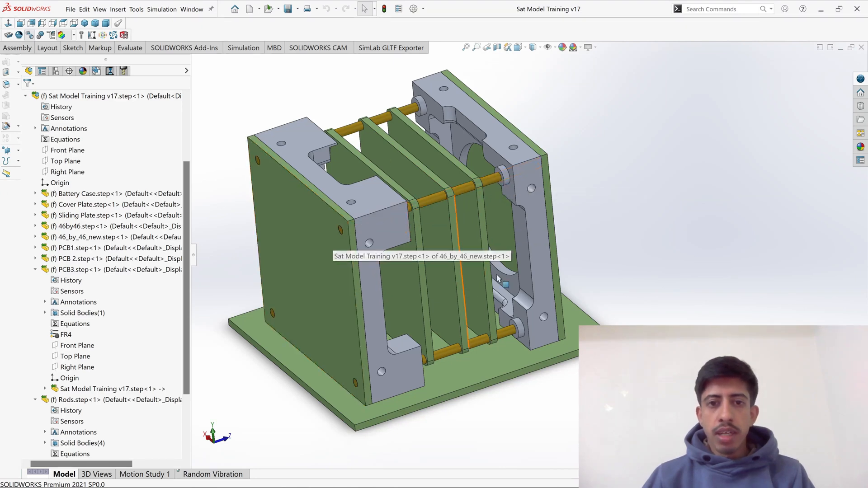
pyautogui.scroll(2, 608, 275)
pyautogui.scroll(-3, 558, 217)
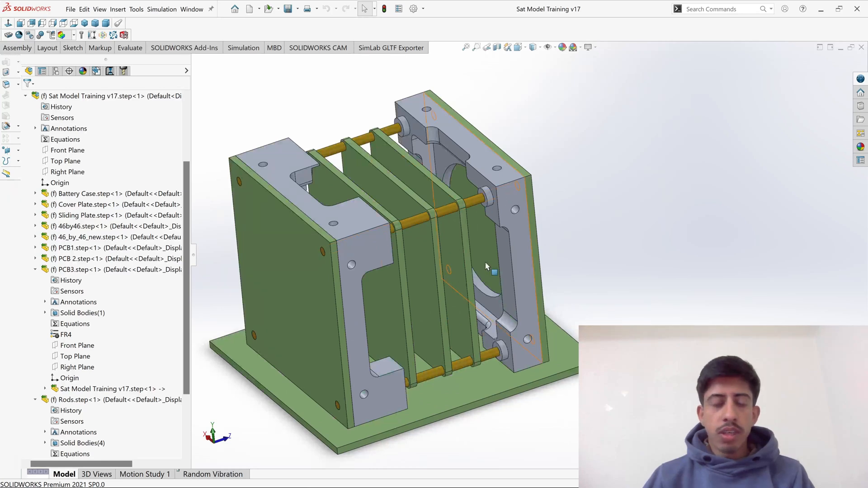
pyautogui.scroll(2, 494, 231)
pyautogui.scroll(-2, 459, 246)
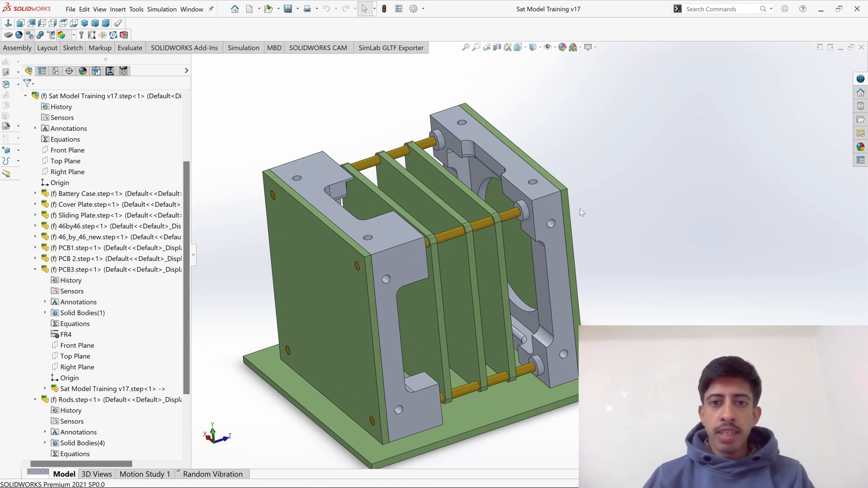
pyautogui.scroll(2, 583, 217)
pyautogui.moveTo(587, 270); pyautogui.dragTo(498, 268, button='middle')
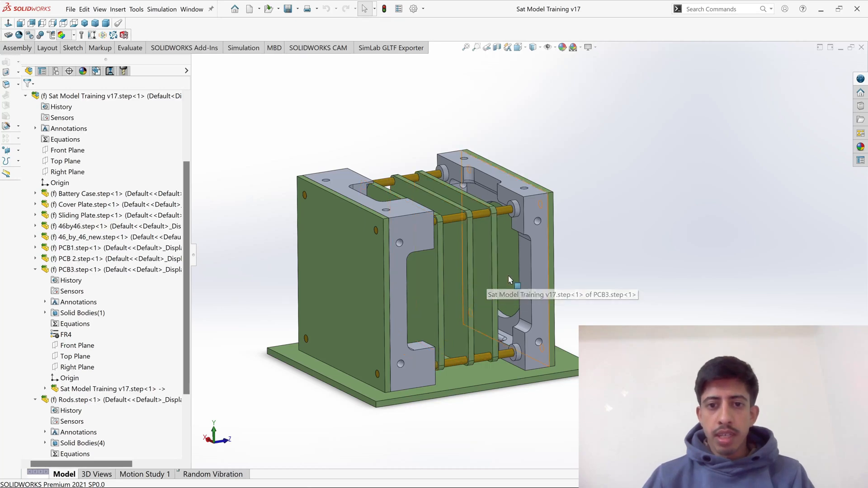
# Inspect the satellite's outer side panels and the underside of the base plate with its four mounting holes.
pyautogui.moveTo(574, 251); pyautogui.dragTo(435, 245, button='middle')
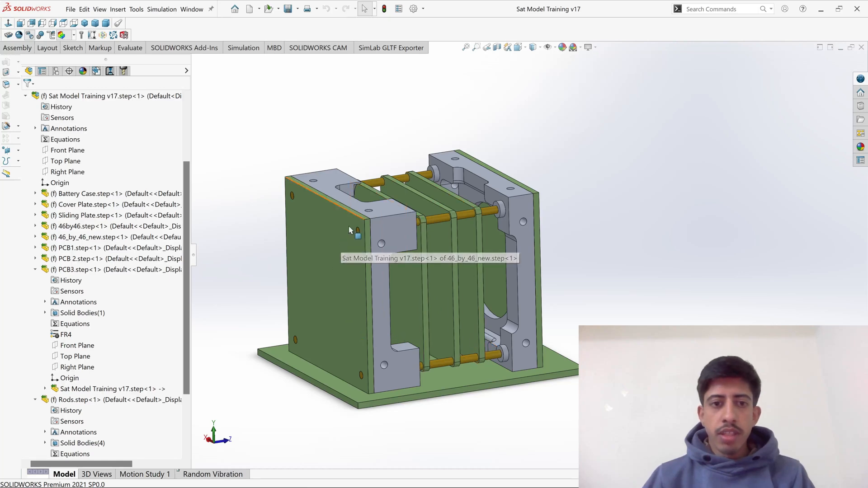
pyautogui.moveTo(607, 294); pyautogui.dragTo(480, 271, button='middle')
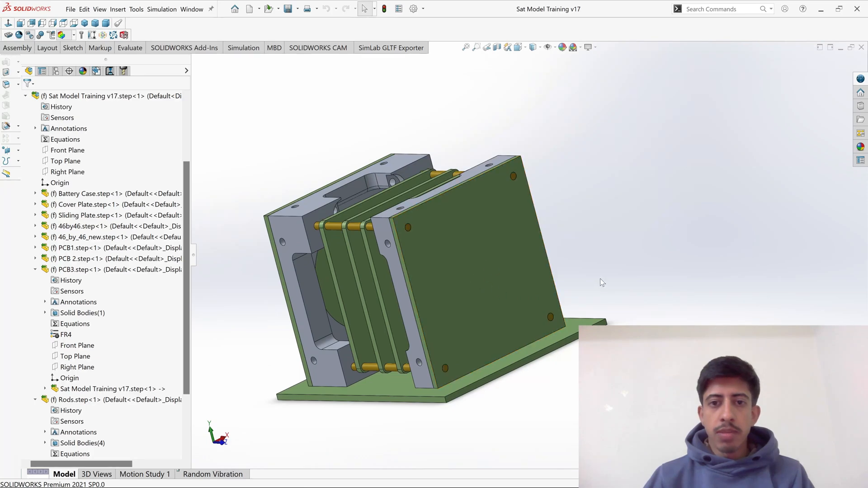
pyautogui.moveTo(601, 279); pyautogui.dragTo(709, 298, button='middle')
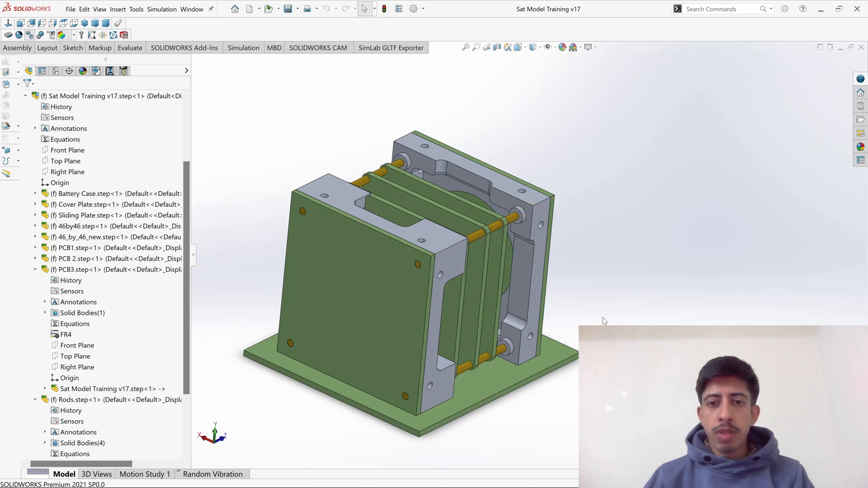
pyautogui.moveTo(603, 318); pyautogui.dragTo(534, 361, button='middle')
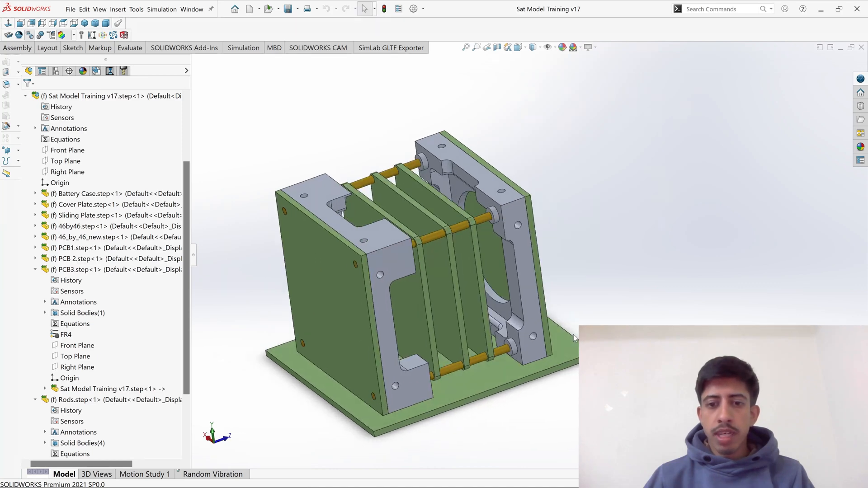
pyautogui.click(499, 381)
pyautogui.click(554, 412)
pyautogui.moveTo(555, 411); pyautogui.dragTo(518, 234, button='middle')
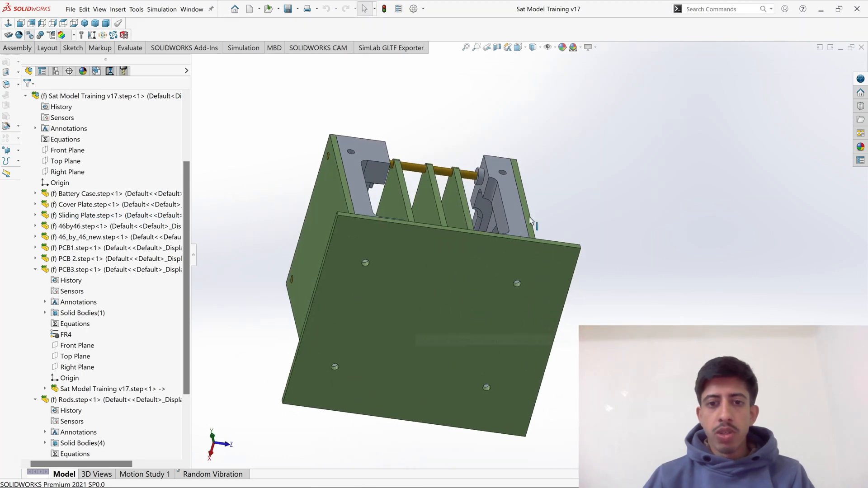
pyautogui.moveTo(583, 172); pyautogui.dragTo(626, 280, button='middle')
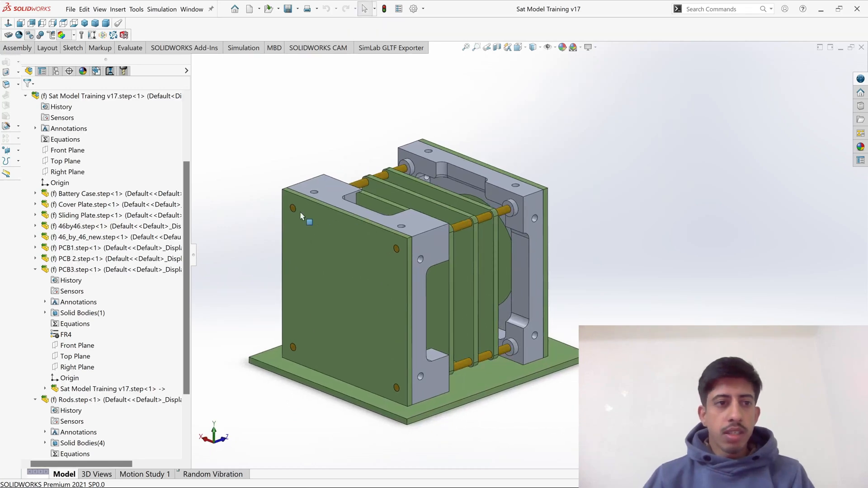
# Collapse the Sat Model Training v17.step subassembly so the feature tree shows only top-level items, and view the satellite up close.
pyautogui.scroll(3, 138, 245)
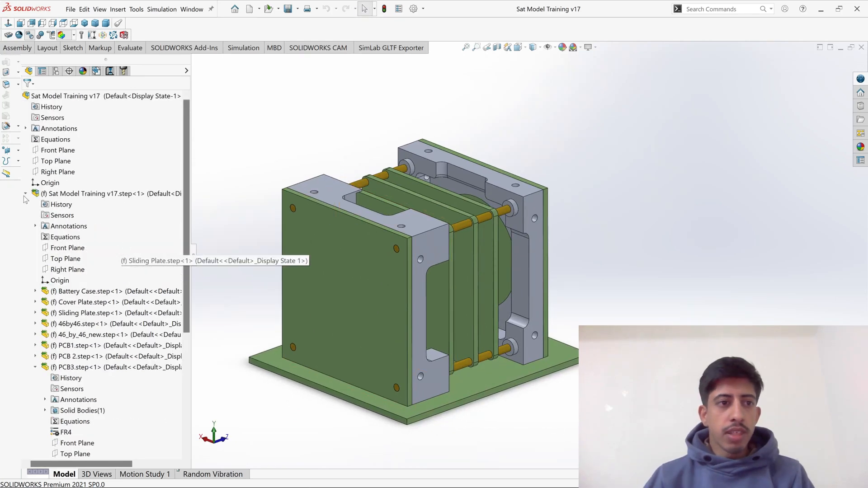
pyautogui.click(25, 194)
pyautogui.scroll(2, 505, 292)
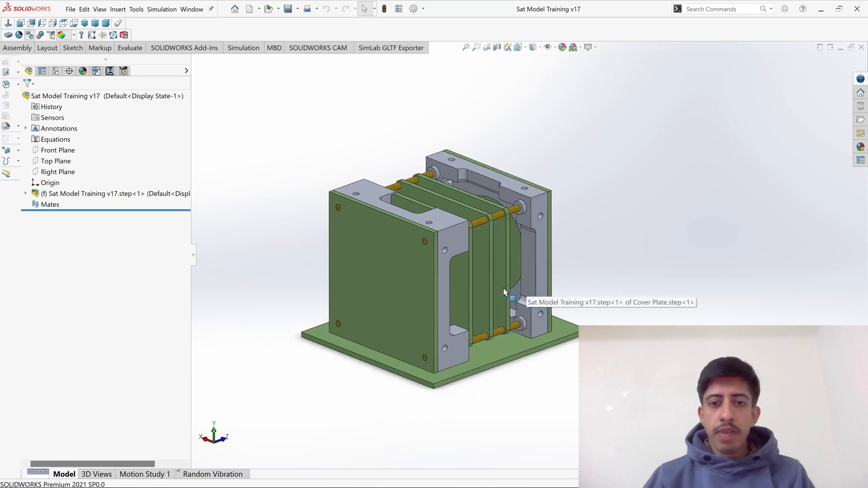
pyautogui.scroll(-4, 504, 291)
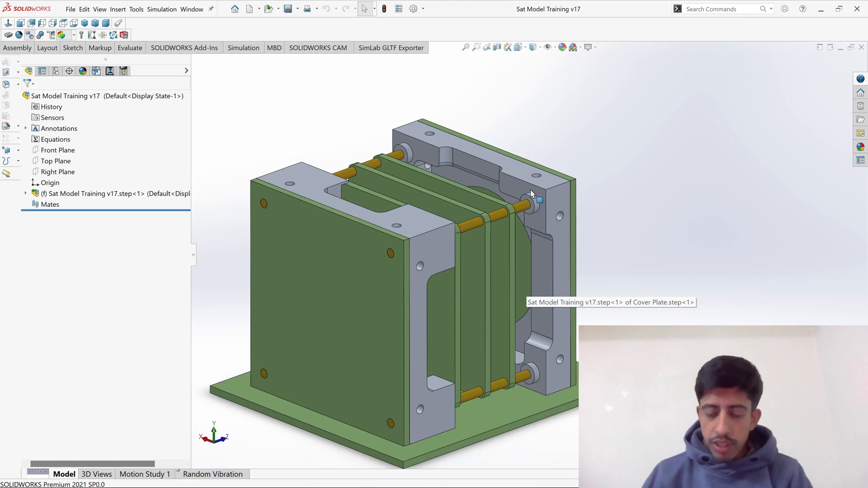
pyautogui.scroll(3, 531, 194)
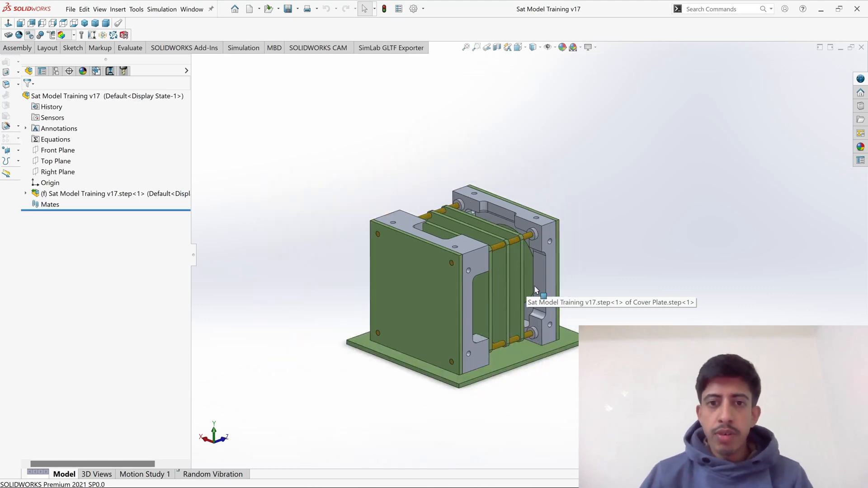
pyautogui.scroll(-2, 532, 279)
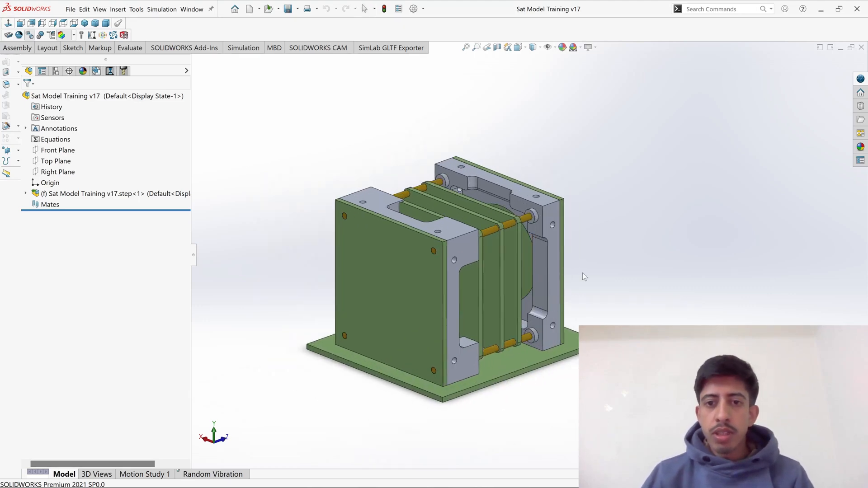
pyautogui.moveTo(582, 273); pyautogui.dragTo(598, 251, button='middle')
pyautogui.scroll(1, 551, 290)
pyautogui.scroll(-2, 561, 296)
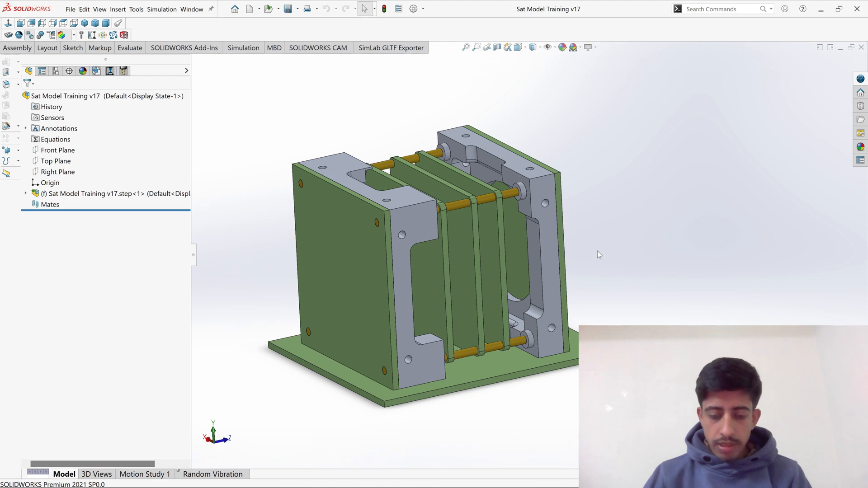
pyautogui.scroll(1, 650, 235)
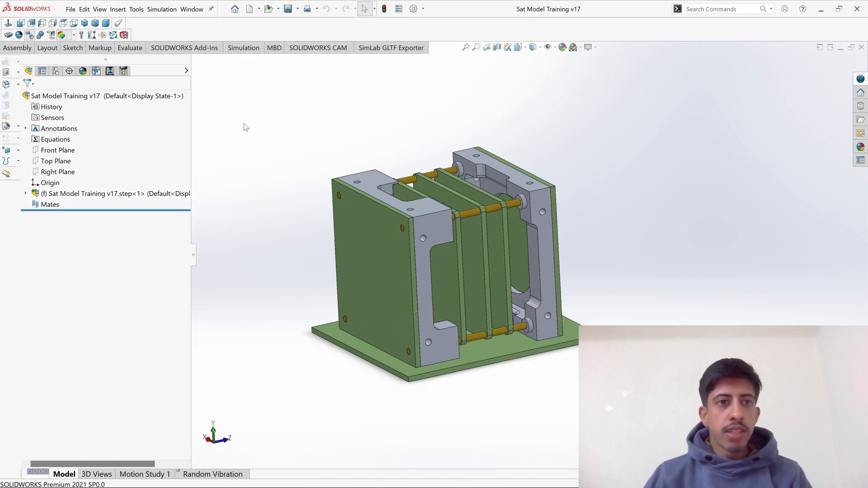
# Look through the Simulation commands and the available SOLIDWORKS add-ins with the satellite assembly in view.
pyautogui.click(244, 48)
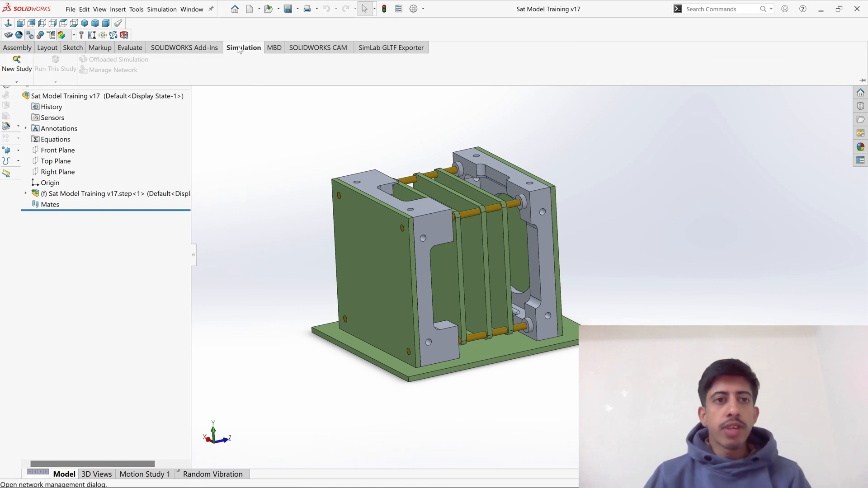
pyautogui.click(186, 48)
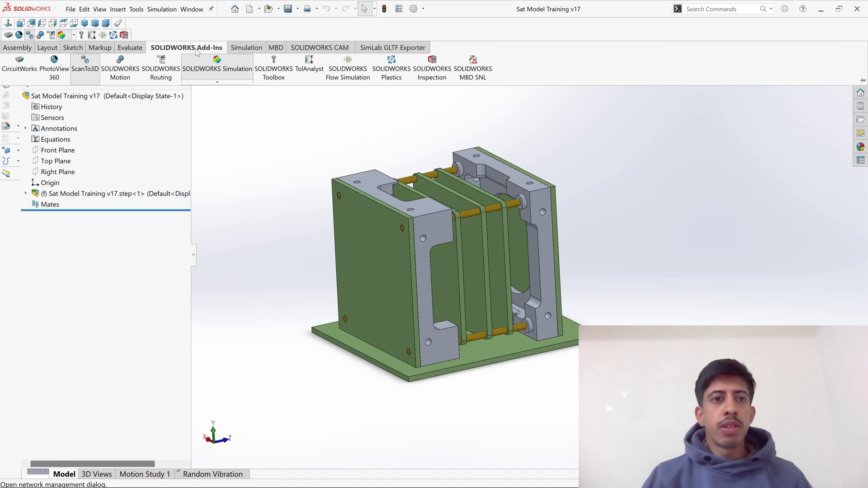
pyautogui.click(247, 48)
pyautogui.scroll(1, 476, 204)
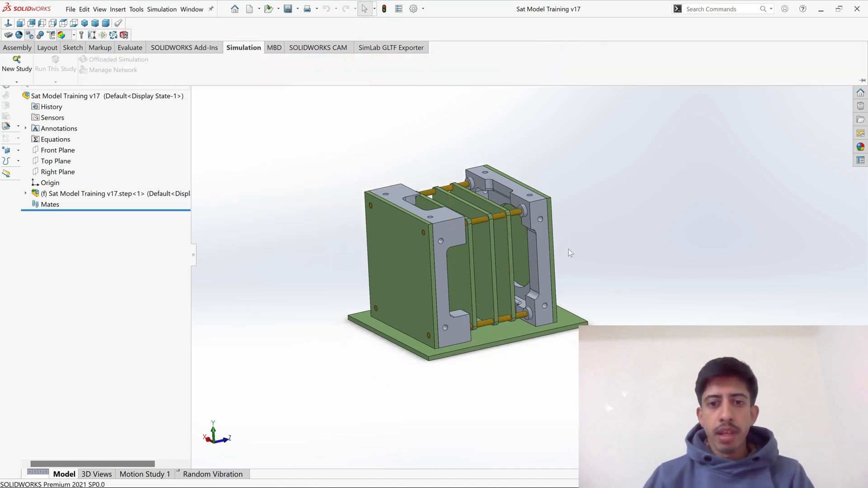
pyautogui.scroll(-2, 557, 281)
pyautogui.scroll(1, 558, 281)
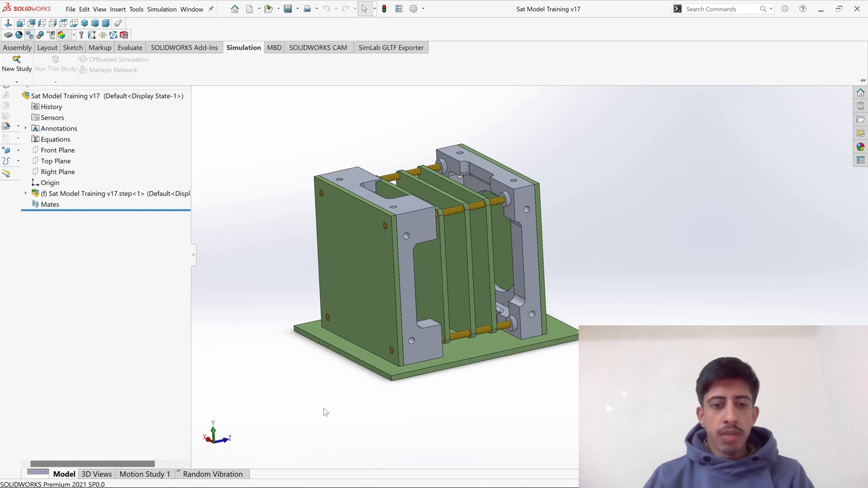
pyautogui.scroll(1, 327, 387)
pyautogui.scroll(-1, 549, 309)
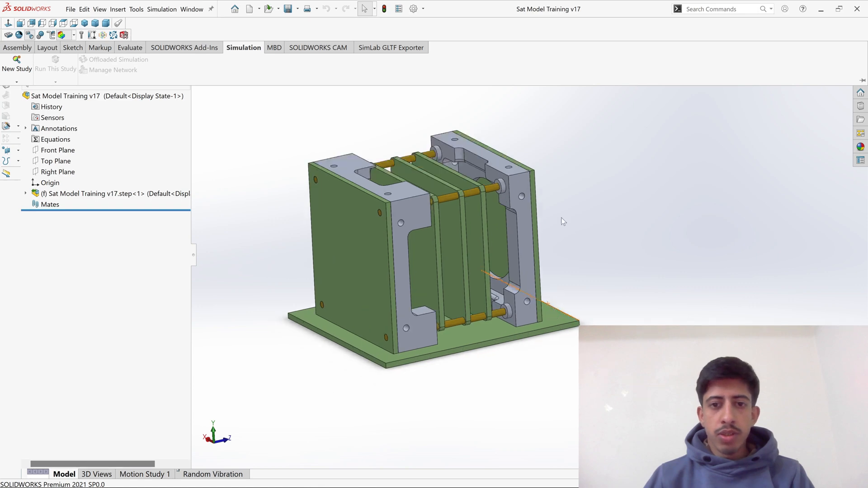
pyautogui.scroll(-1, 561, 218)
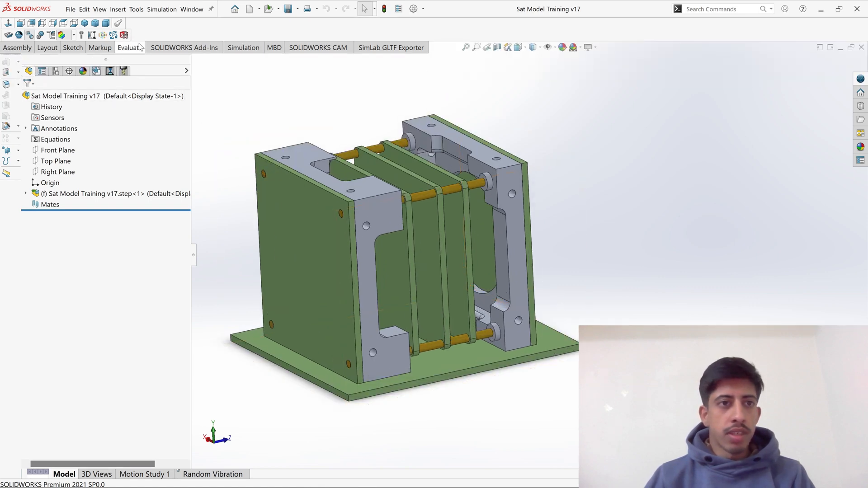
# Create a Linear Dynamic study of the Random Vibration type named Random Vibration 2.
pyautogui.click(242, 47)
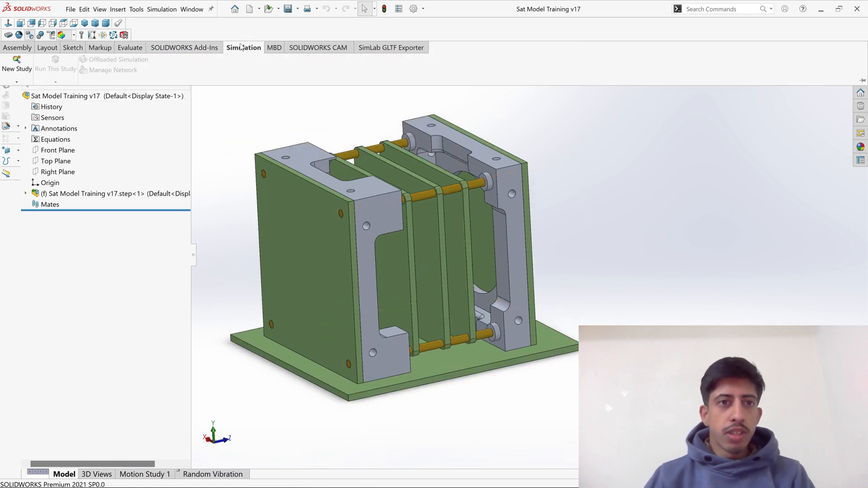
pyautogui.click(16, 66)
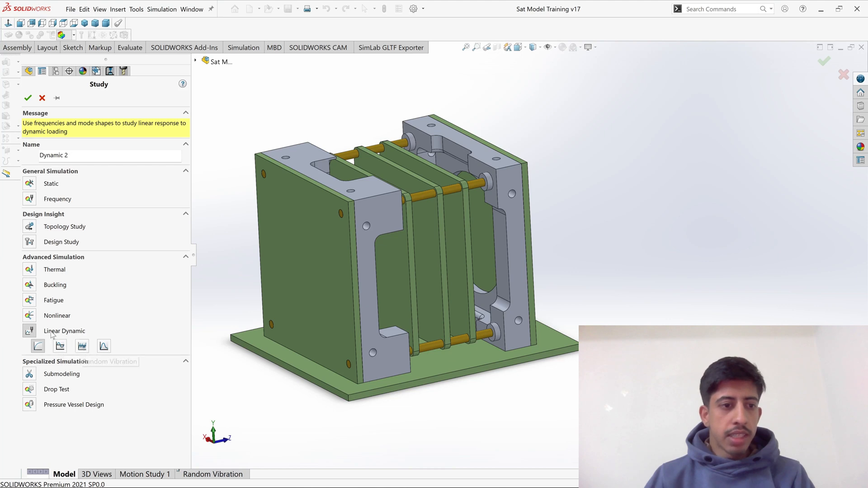
pyautogui.click(83, 348)
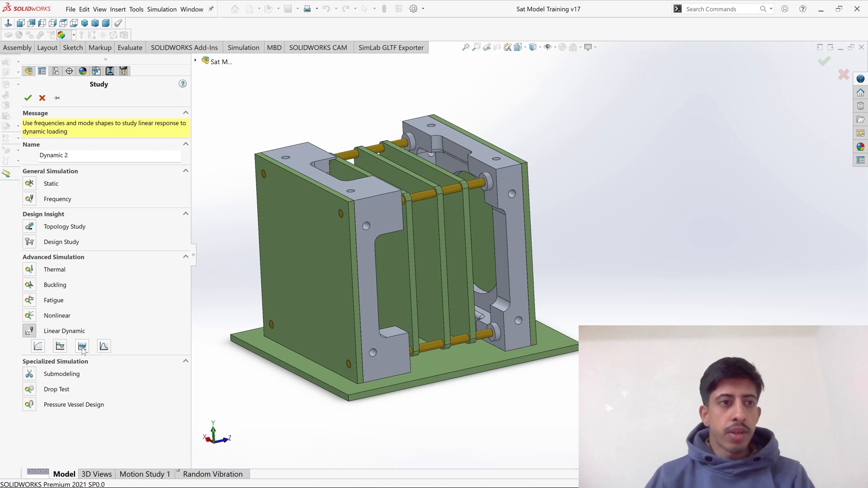
pyautogui.doubleClick(54, 157)
pyautogui.click(54, 157)
pyautogui.moveTo(70, 156); pyautogui.dragTo(39, 156)
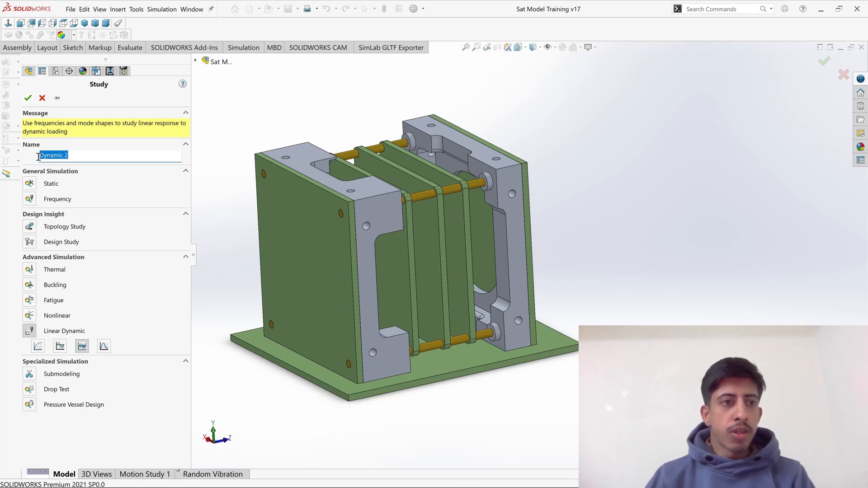
pyautogui.write('Random Vibration')
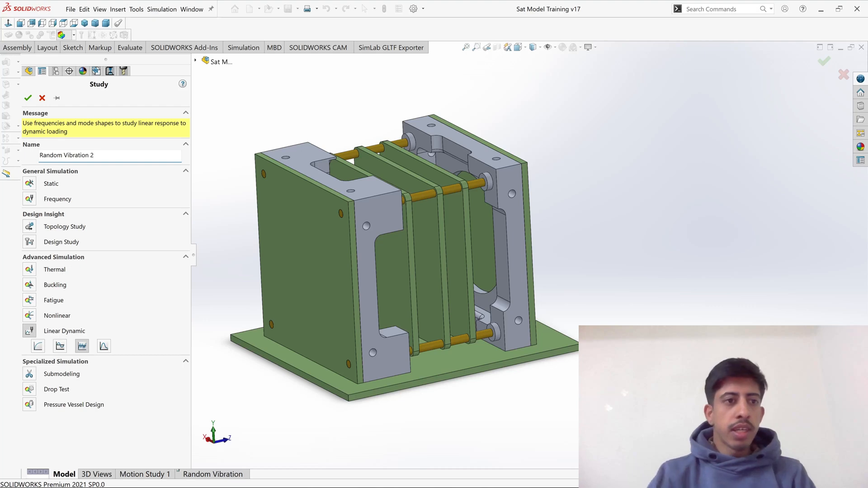
pyautogui.click(28, 99)
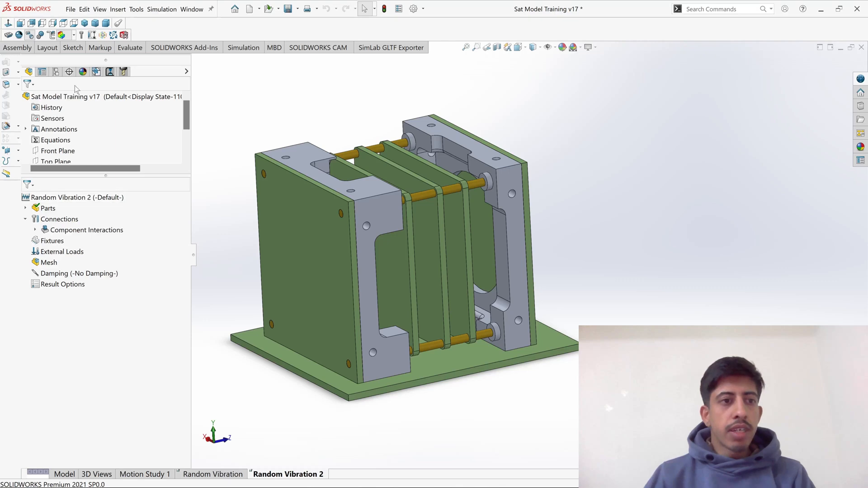
# Unload the SOLIDWORKS Simulation add-in, saving the simulation data, and load it again.
pyautogui.click(67, 38)
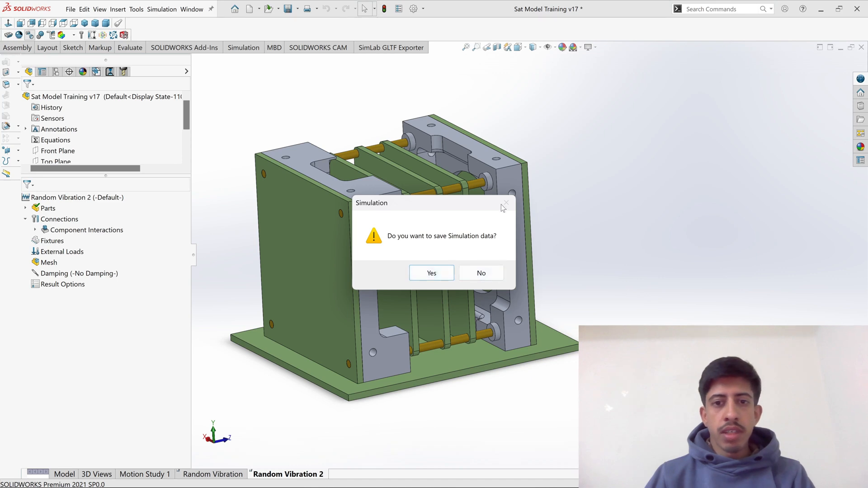
pyautogui.click(437, 277)
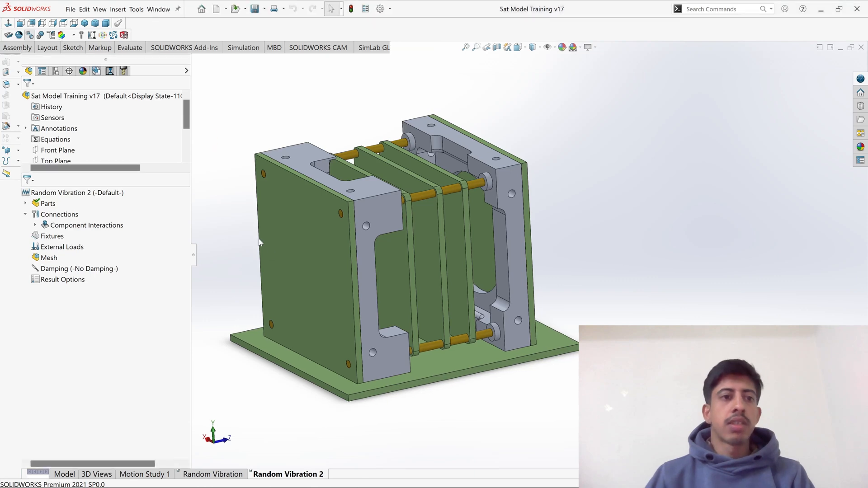
pyautogui.click(63, 36)
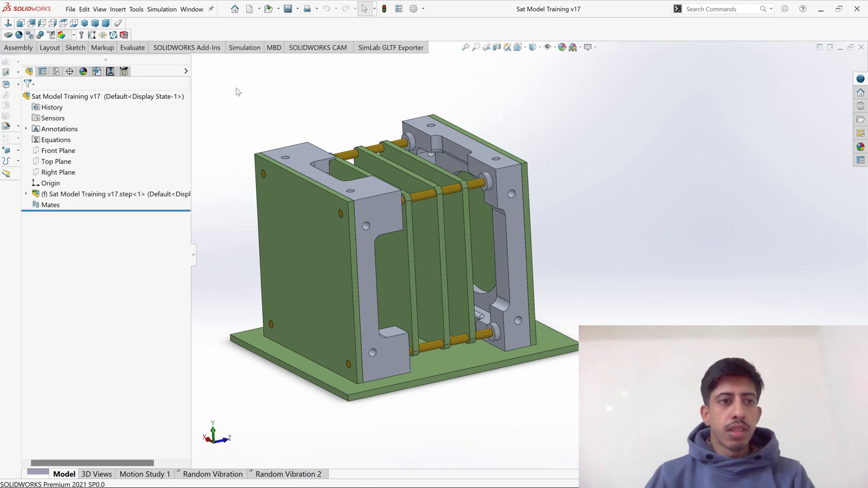
# Choose SOLIDWORKS Simulation Premium as the Simulation licence and reopen the Random Vibration 2 study.
pyautogui.click(75, 35)
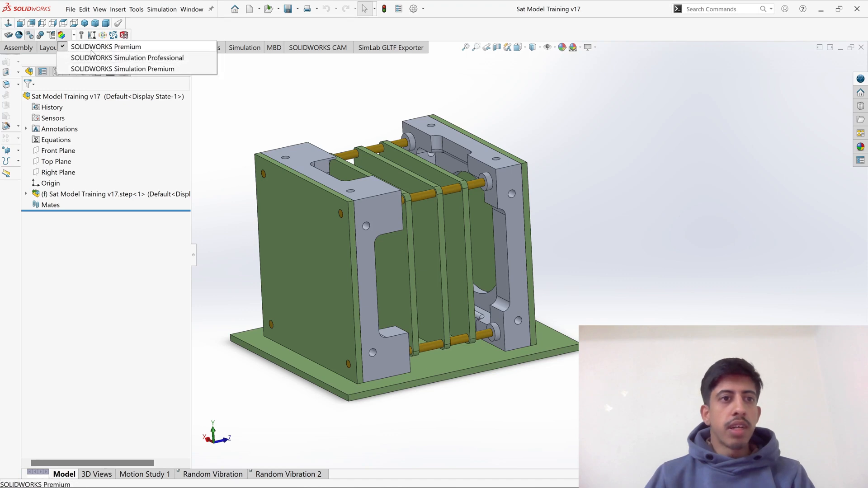
pyautogui.click(74, 68)
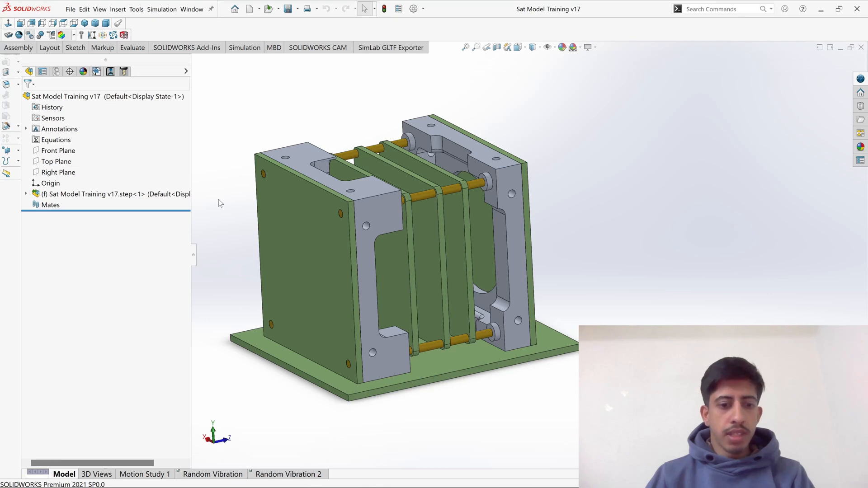
pyautogui.click(298, 475)
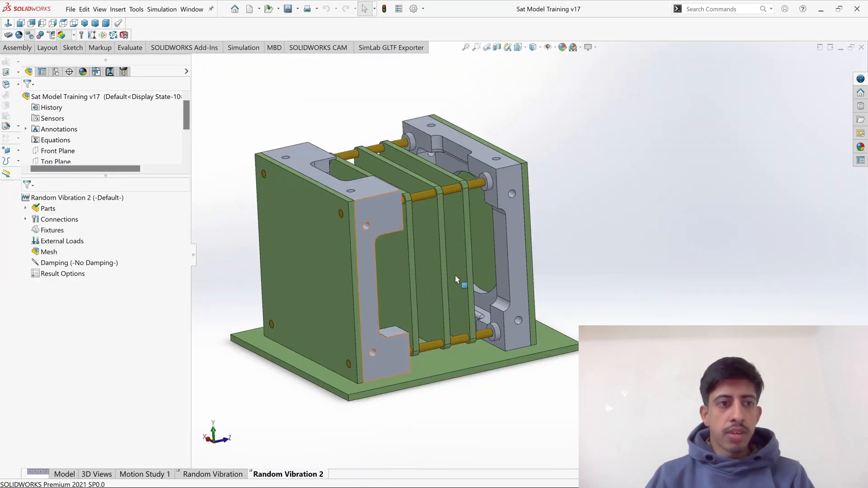
# Examine the side panel, end frames, PCB stack and connecting rods of the satellite in the study.
pyautogui.scroll(1, 455, 275)
pyautogui.scroll(-1, 424, 253)
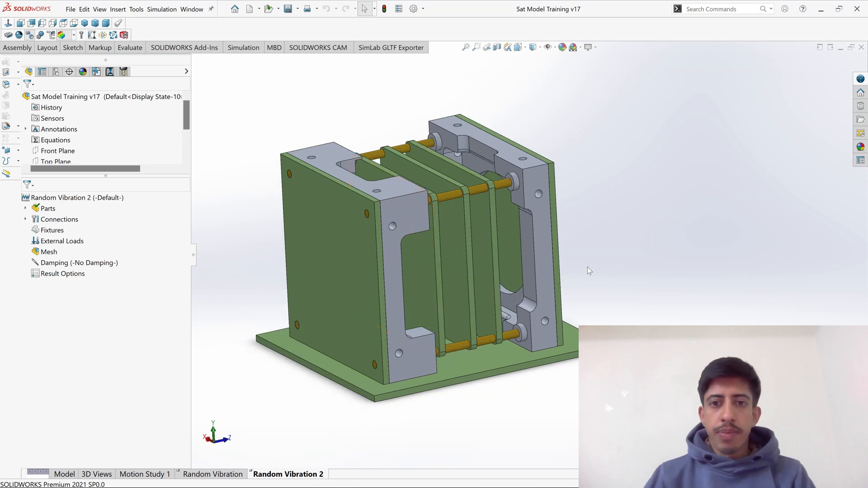
pyautogui.scroll(1, 561, 252)
pyautogui.scroll(-1, 586, 255)
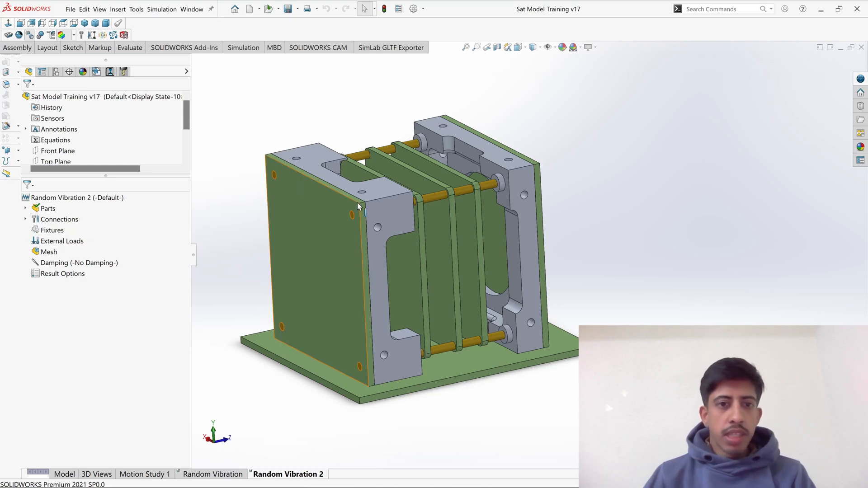
pyautogui.scroll(-2, 425, 238)
pyautogui.scroll(2, 425, 238)
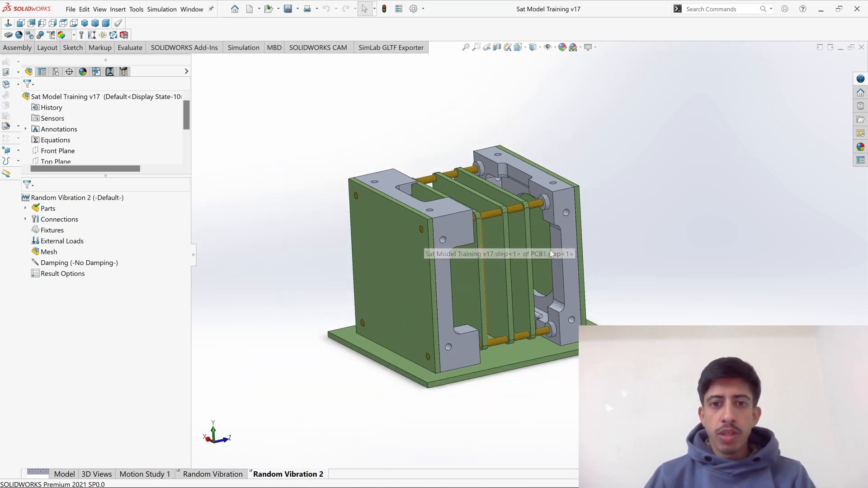
pyautogui.scroll(-1, 425, 242)
pyautogui.scroll(2, 425, 242)
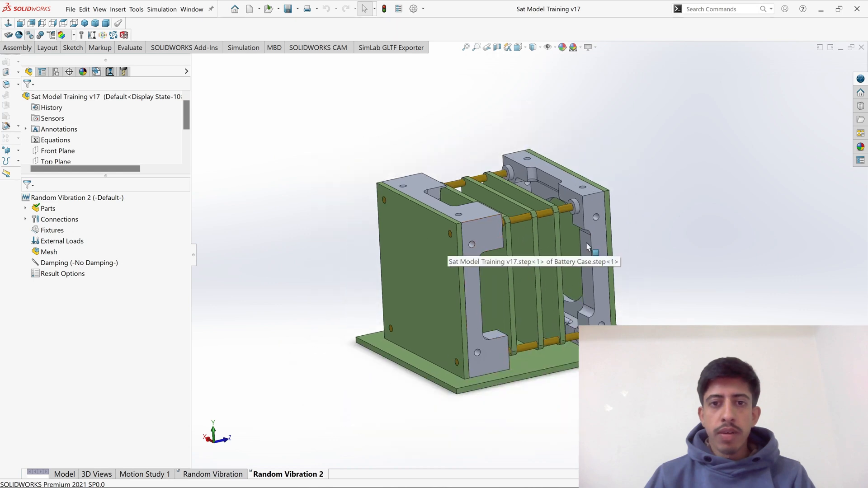
pyautogui.scroll(-3, 641, 253)
pyautogui.scroll(-1, 638, 254)
pyautogui.scroll(1, 639, 253)
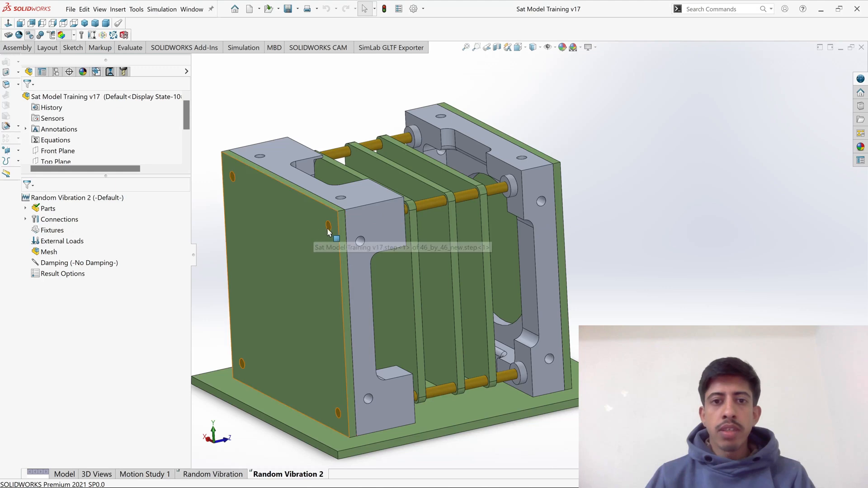
pyautogui.scroll(2, 484, 274)
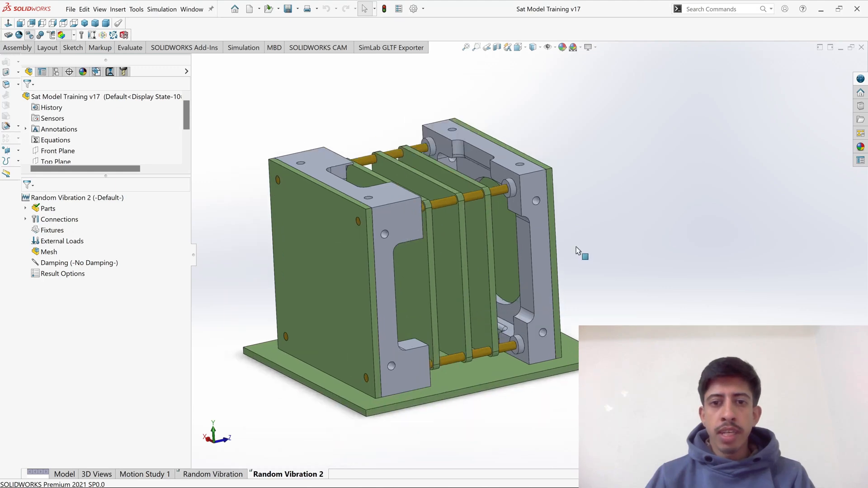
# Start a local interaction set in automatic find mode and select the rods, battery case and cover plate as components.
pyautogui.rightClick(49, 219)
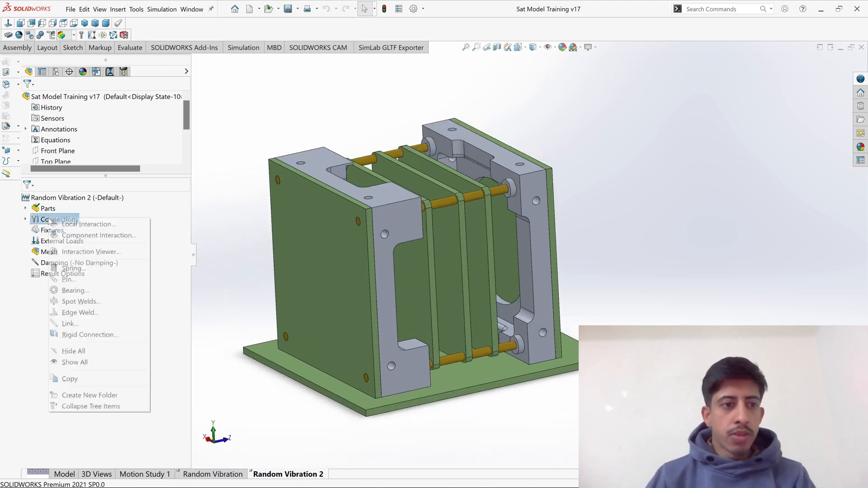
pyautogui.click(56, 225)
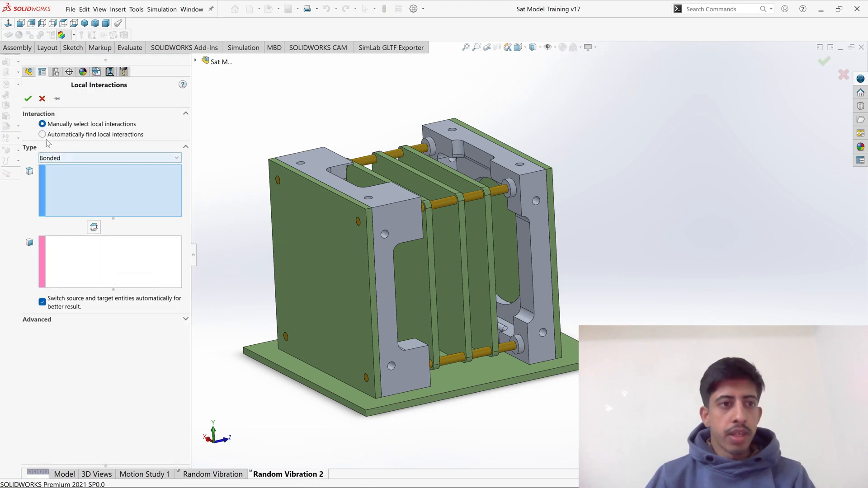
pyautogui.click(42, 134)
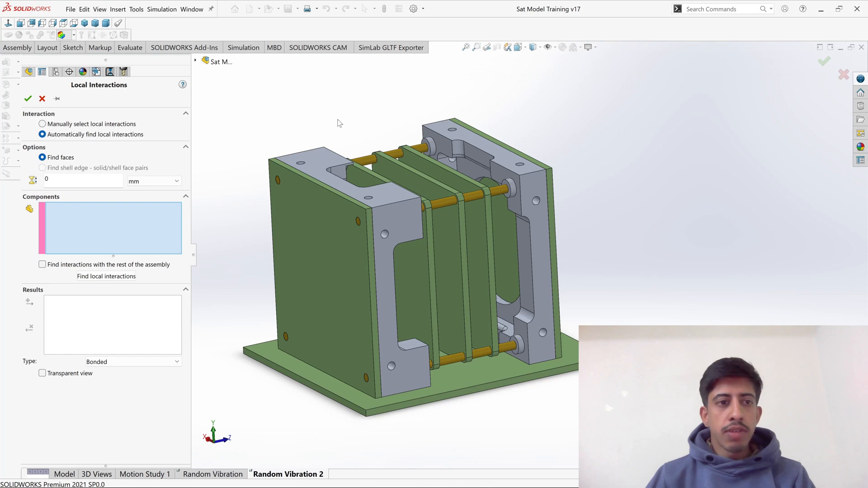
pyautogui.click(445, 208)
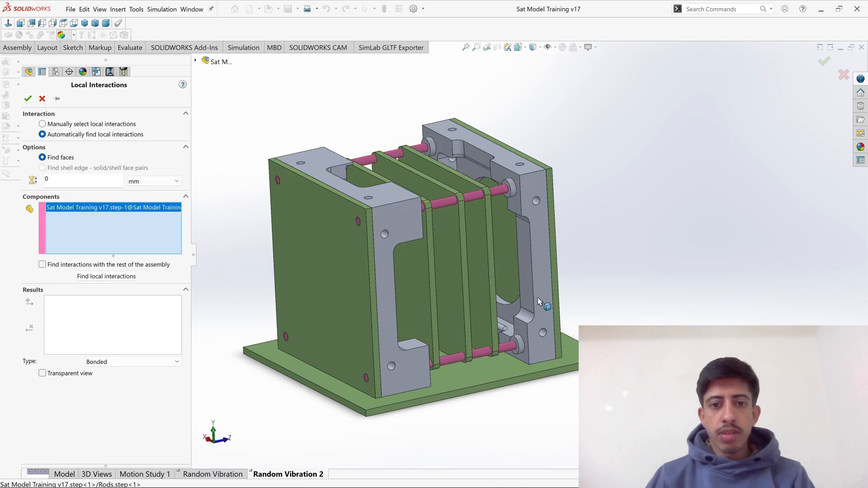
pyautogui.moveTo(605, 289); pyautogui.dragTo(642, 407, button='middle')
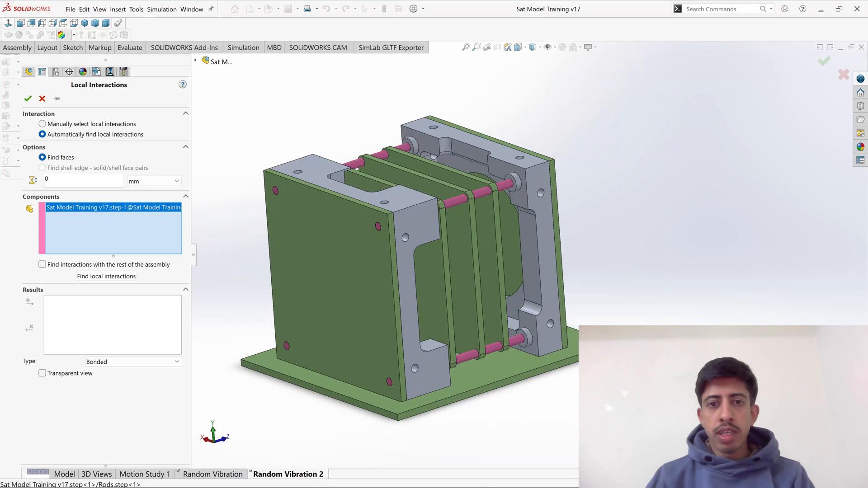
pyautogui.click(429, 217)
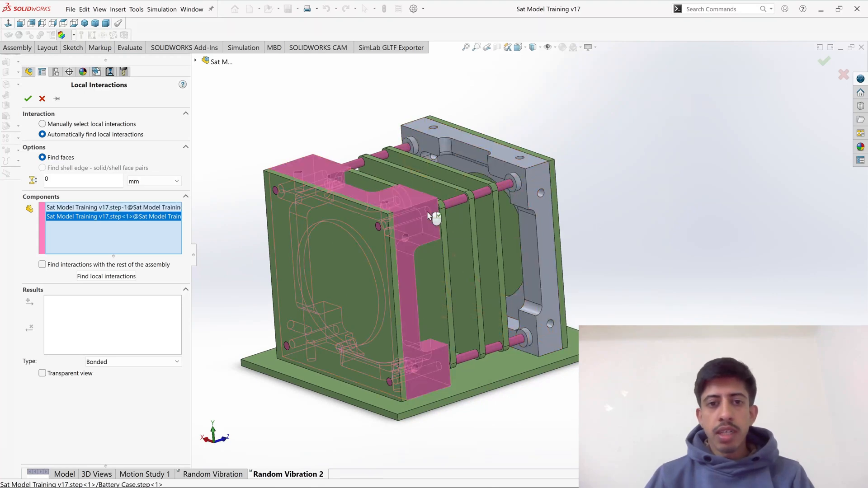
pyautogui.click(540, 186)
# Add the three PCBs to the components and find the local interactions between all selected parts.
pyautogui.moveTo(608, 270); pyautogui.dragTo(593, 272, button='middle')
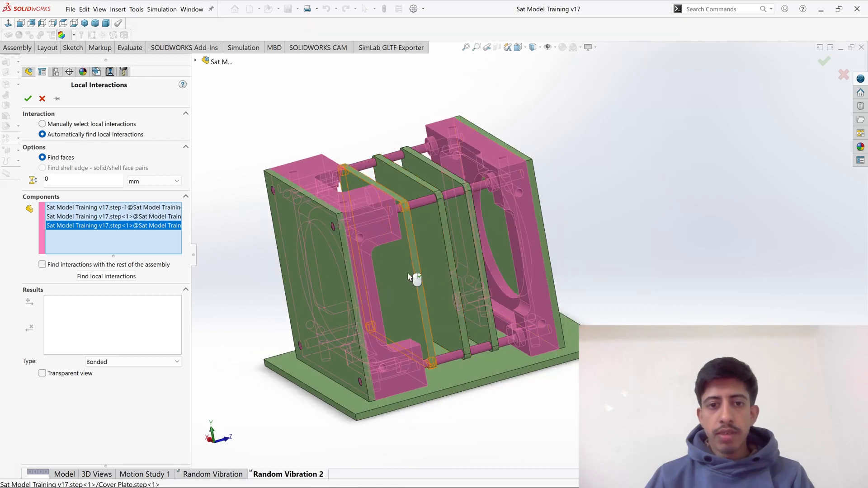
pyautogui.click(418, 278)
pyautogui.click(436, 259)
pyautogui.click(468, 236)
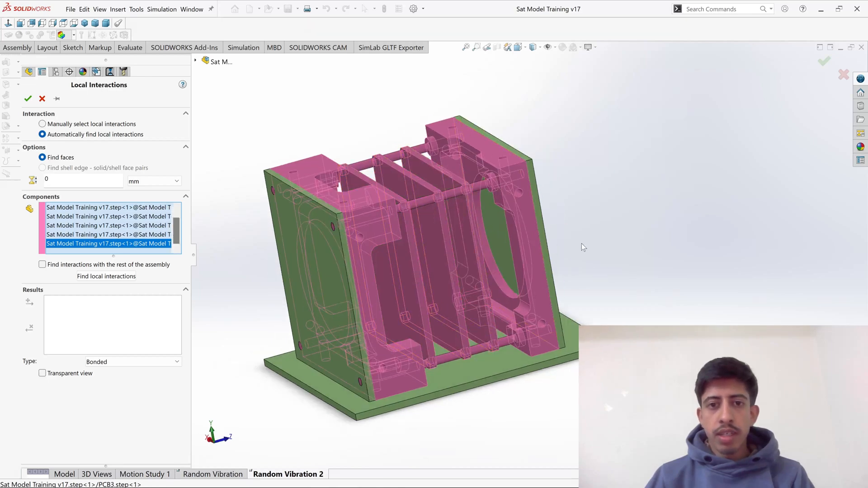
pyautogui.moveTo(581, 243); pyautogui.dragTo(575, 275, button='middle')
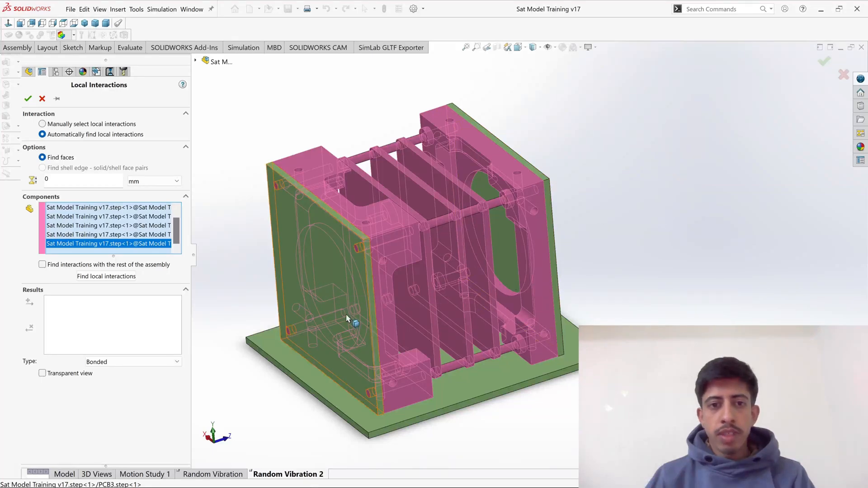
pyautogui.scroll(-3, 348, 305)
pyautogui.scroll(3, 348, 305)
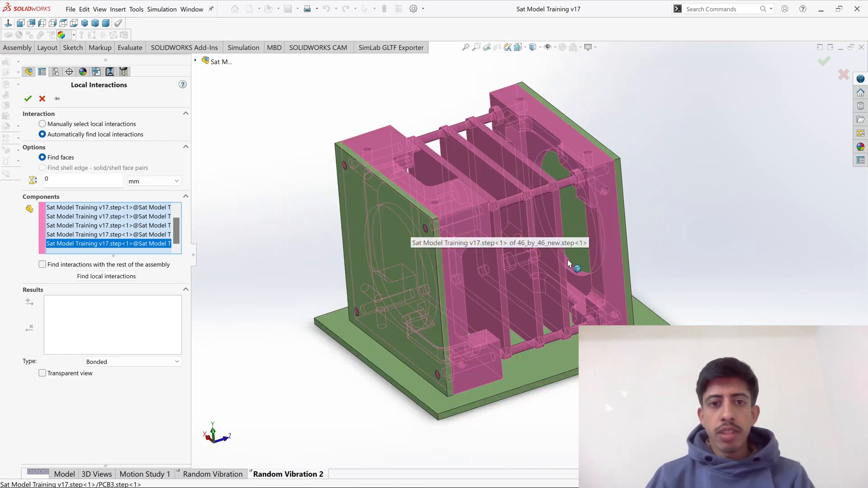
pyautogui.scroll(2, 465, 229)
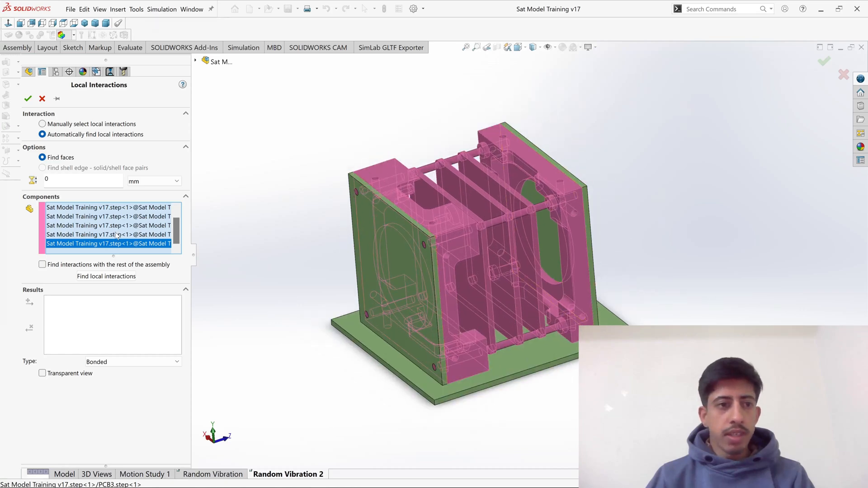
pyautogui.click(94, 276)
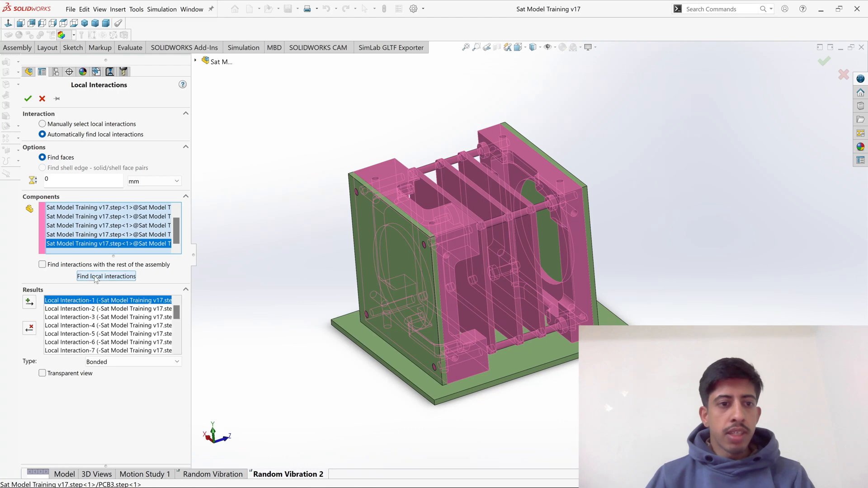
# Create a Bonded local interaction from every face pair found between the rods, end frames and PCBs.
pyautogui.click(29, 302)
pyautogui.click(29, 302)
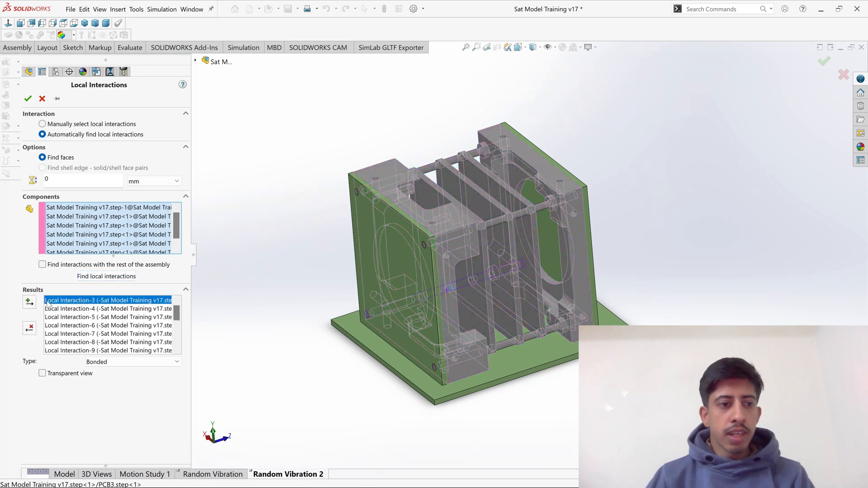
pyautogui.click(29, 302)
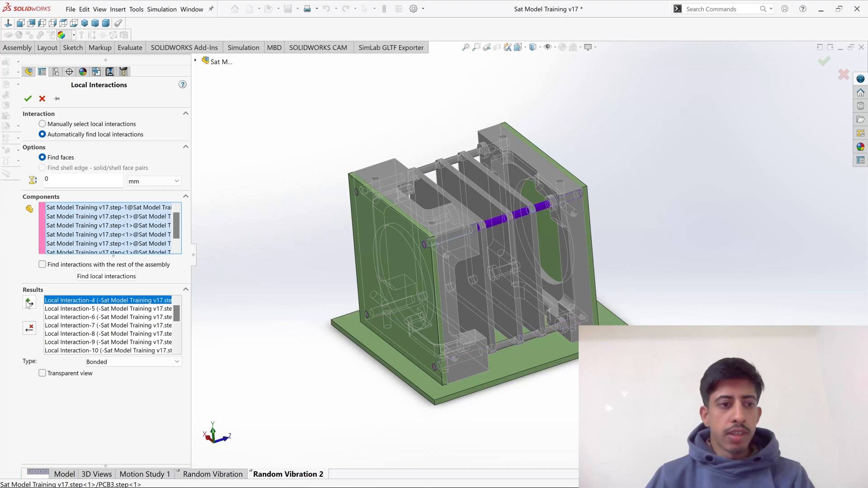
pyautogui.click(29, 302)
pyautogui.click(29, 302)
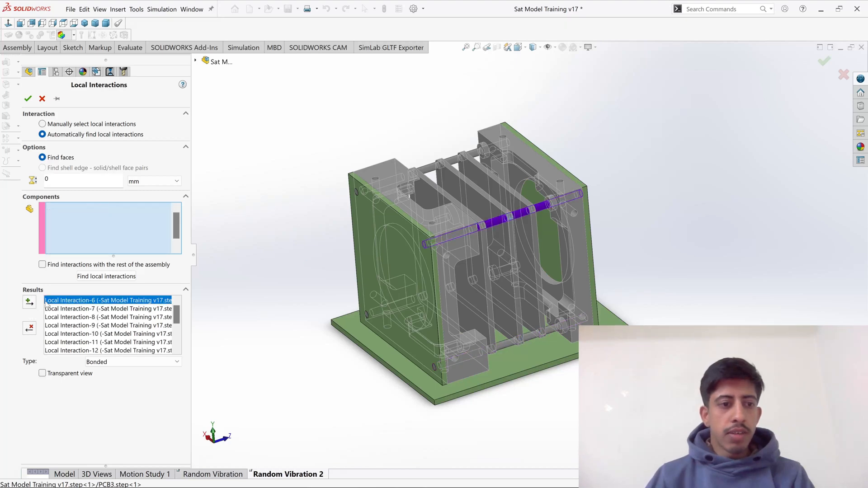
pyautogui.click(29, 302)
pyautogui.click(46, 302)
pyautogui.click(29, 302)
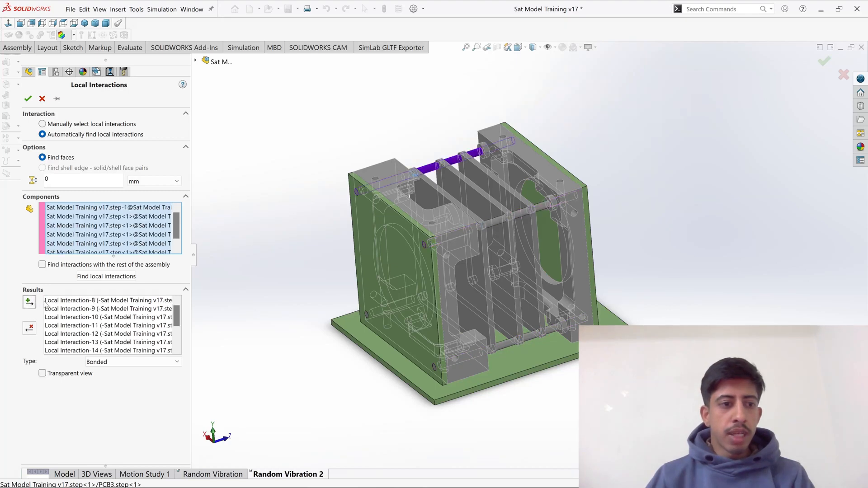
pyautogui.click(46, 302)
pyautogui.click(29, 302)
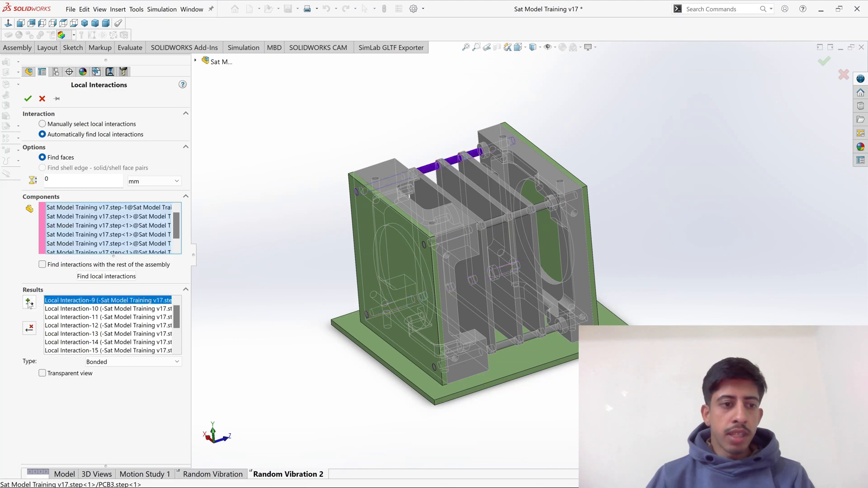
pyautogui.click(29, 302)
pyautogui.click(47, 302)
pyautogui.click(29, 302)
pyautogui.click(48, 302)
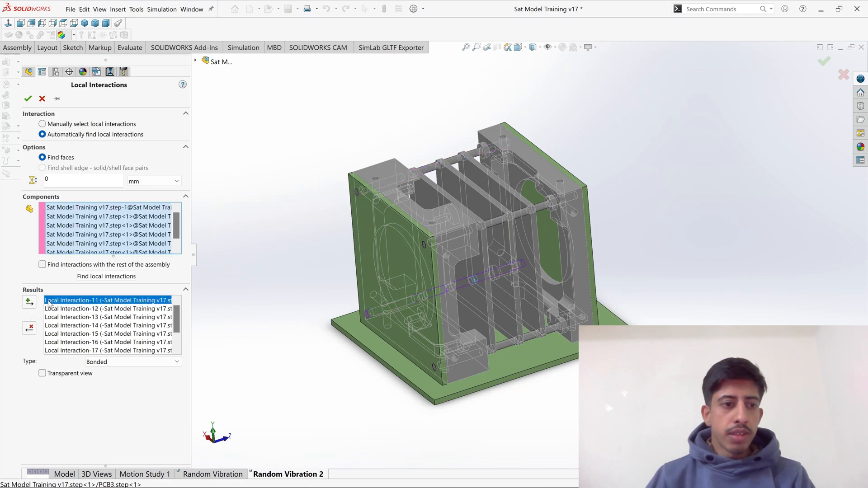
pyautogui.click(29, 302)
pyautogui.click(48, 302)
pyautogui.click(29, 302)
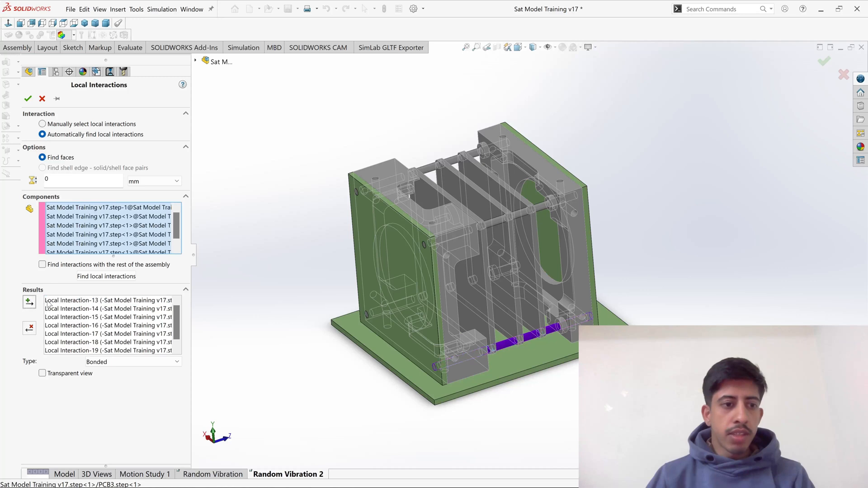
pyautogui.click(47, 302)
pyautogui.click(29, 302)
pyautogui.click(48, 302)
pyautogui.click(29, 302)
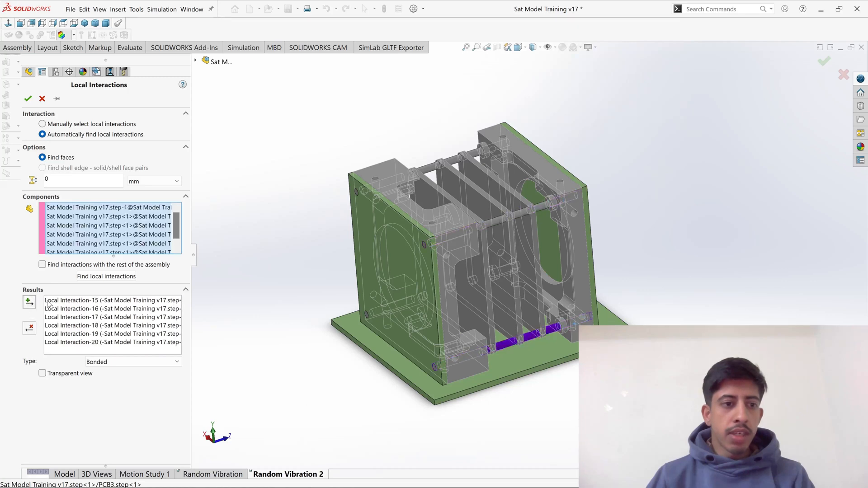
pyautogui.click(47, 302)
pyautogui.click(29, 302)
pyautogui.click(48, 302)
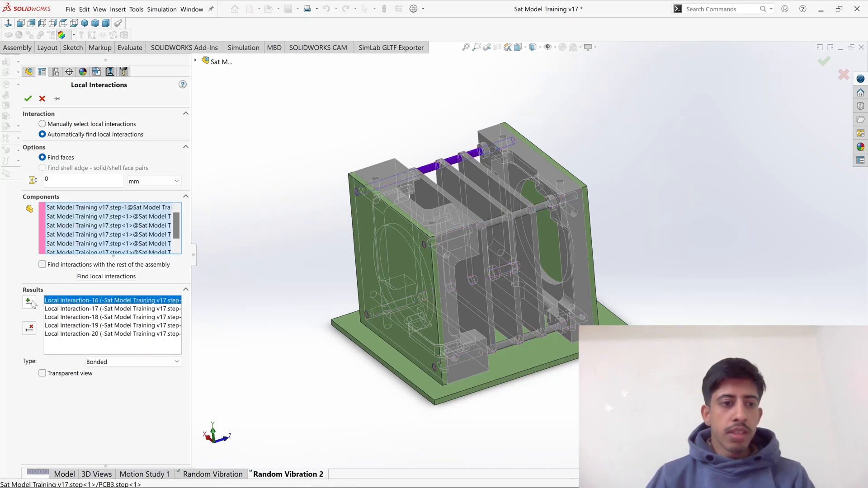
pyautogui.click(29, 302)
pyautogui.click(47, 302)
pyautogui.click(29, 302)
pyautogui.click(47, 302)
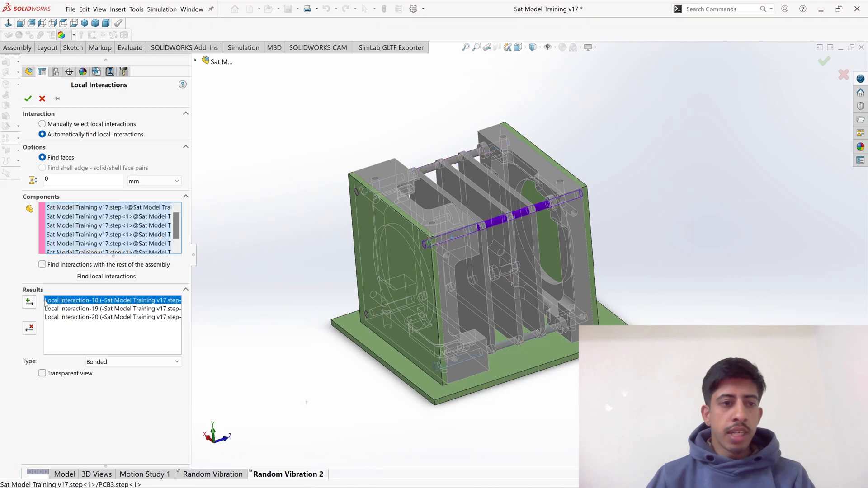
pyautogui.click(29, 302)
pyautogui.click(47, 302)
pyautogui.click(29, 302)
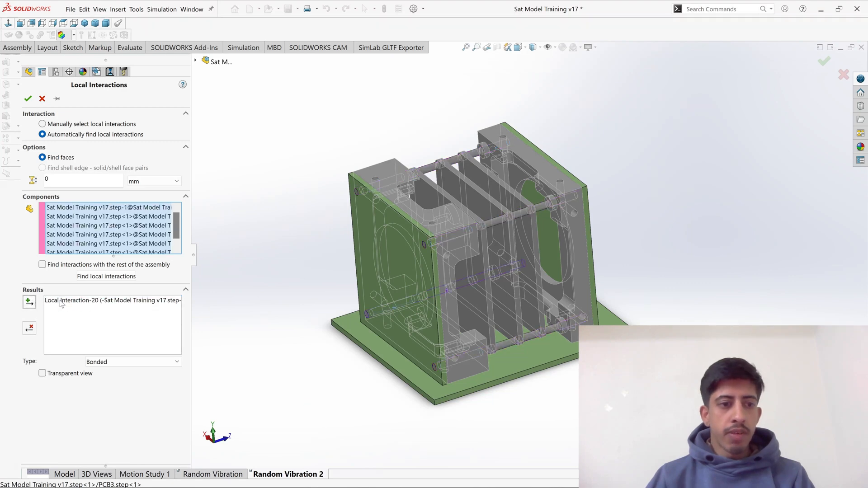
pyautogui.click(47, 302)
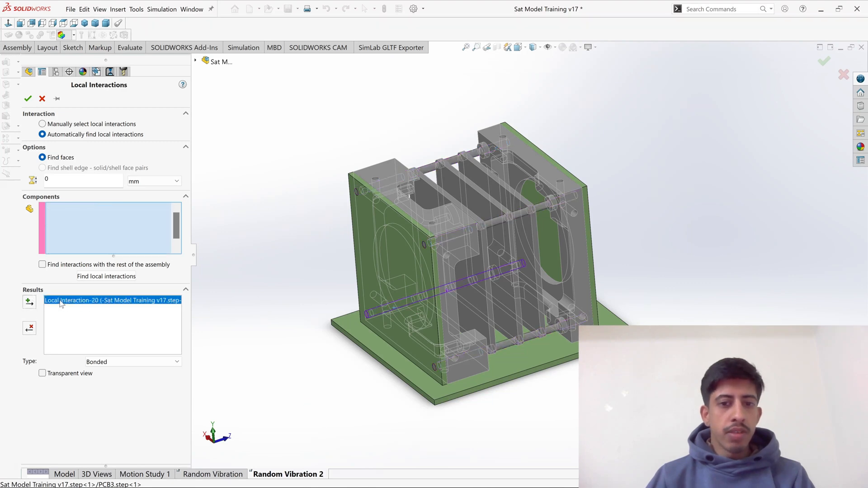
pyautogui.click(29, 303)
pyautogui.scroll(-1, 154, 240)
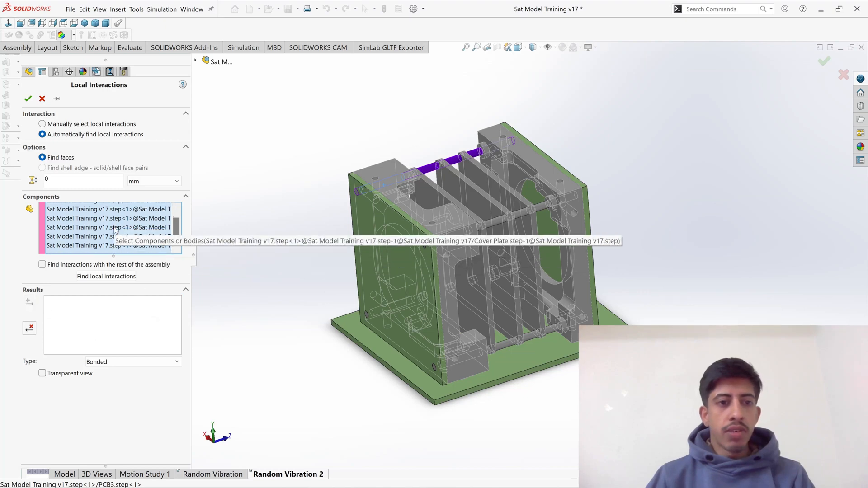
# Clear the component selection, keep automatic find mode, and select the two outer side panels and the rods.
pyautogui.click(43, 125)
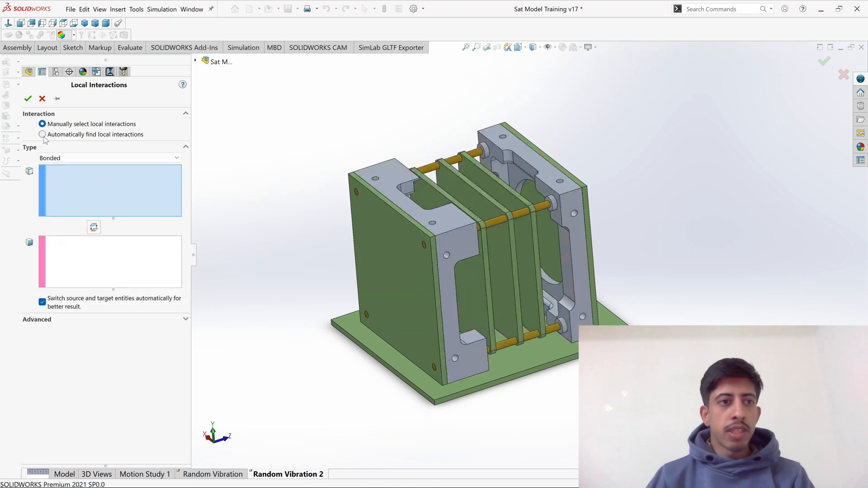
pyautogui.click(43, 134)
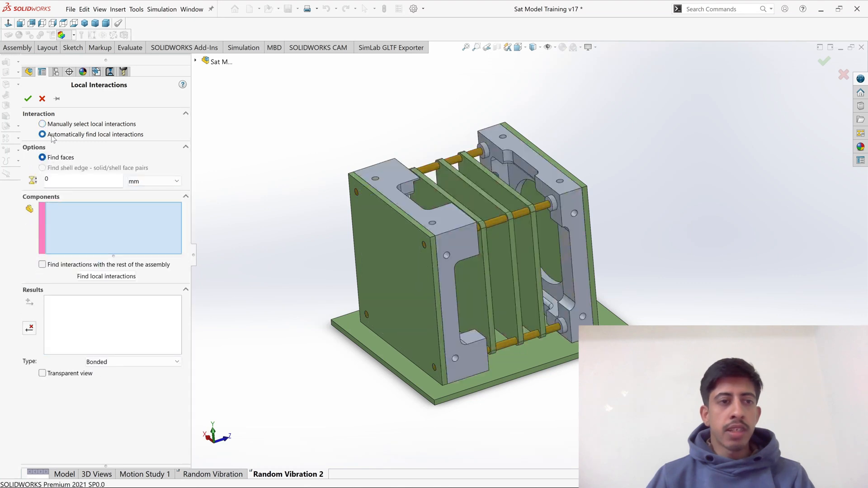
pyautogui.scroll(2, 538, 260)
pyautogui.scroll(-3, 573, 256)
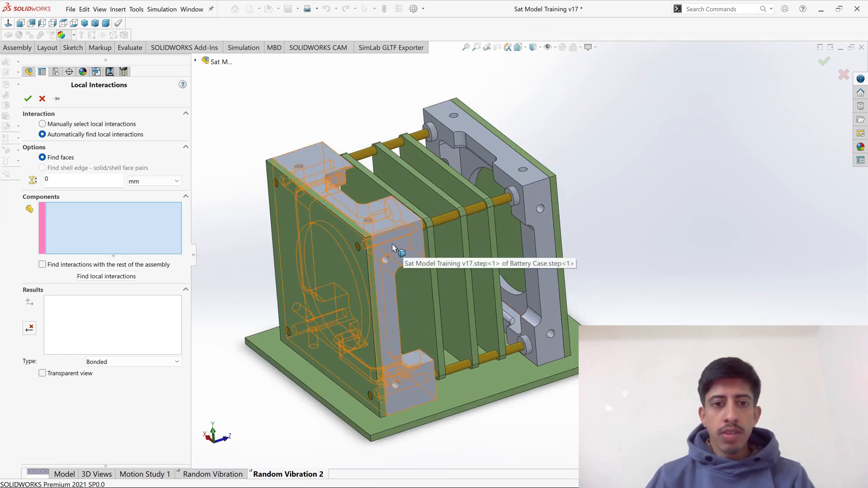
pyautogui.click(338, 247)
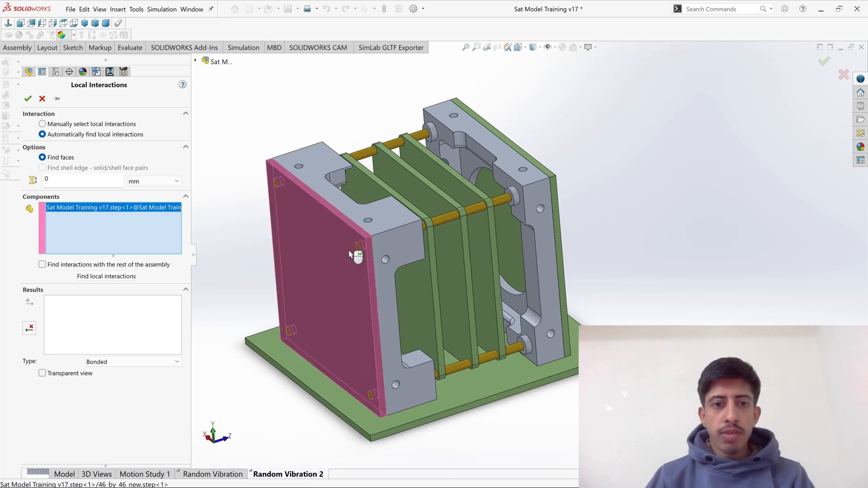
pyautogui.click(442, 223)
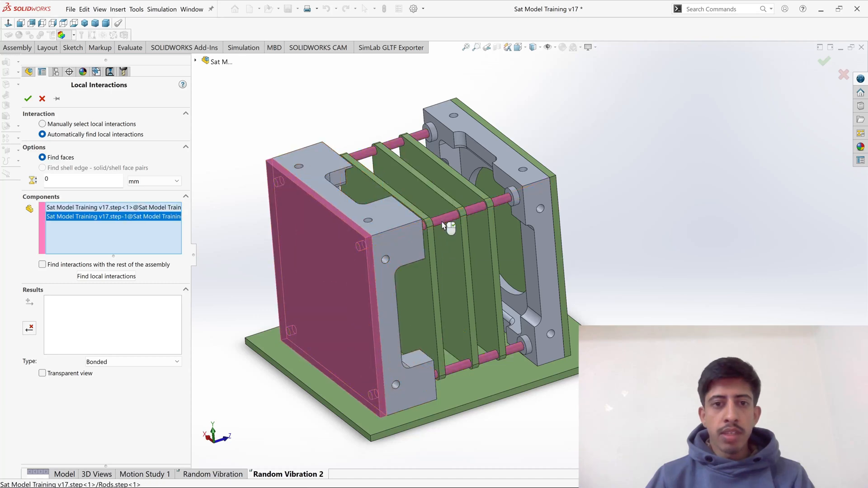
pyautogui.click(560, 215)
pyautogui.scroll(1, 585, 259)
pyautogui.scroll(-2, 585, 259)
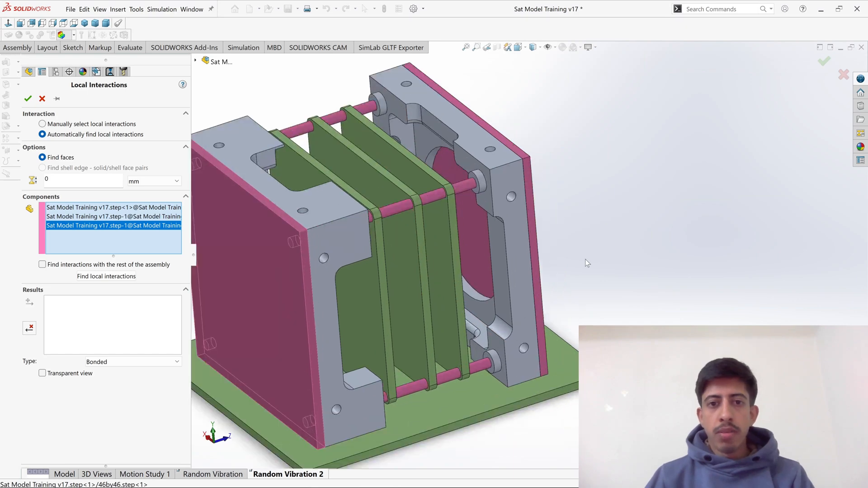
# Find the local interactions between the rods and the two outer side panels.
pyautogui.scroll(2, 422, 259)
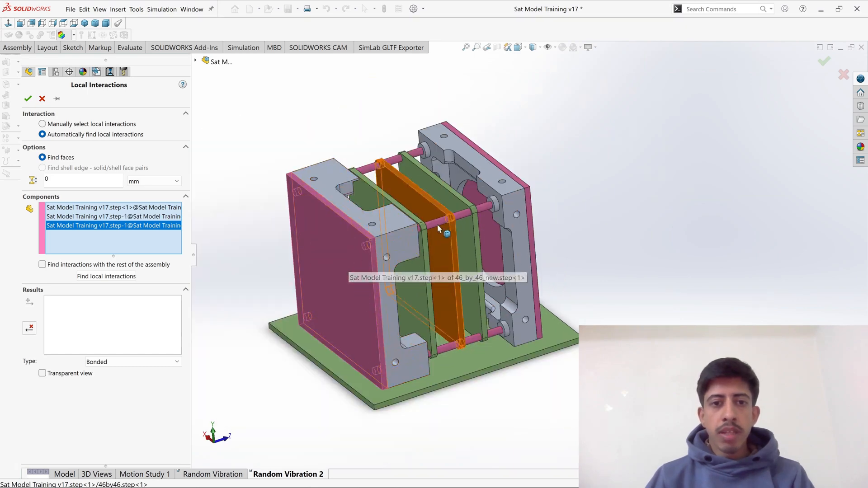
pyautogui.scroll(-2, 465, 242)
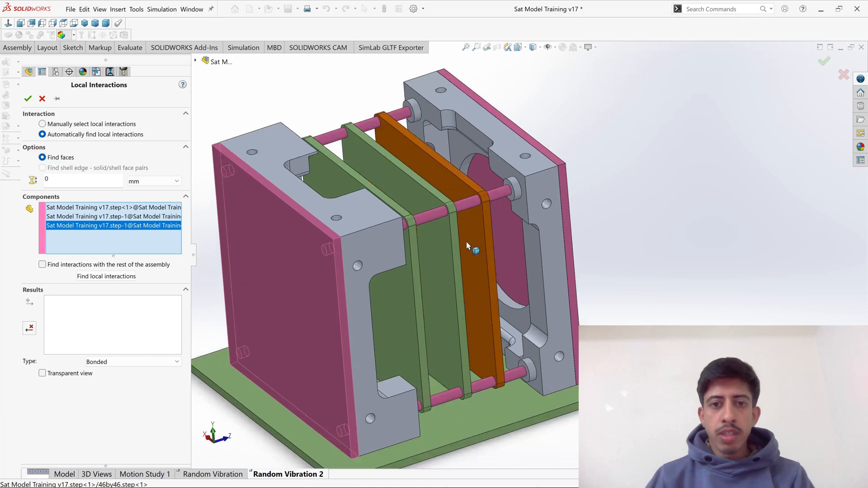
pyautogui.scroll(-1, 468, 234)
pyautogui.scroll(2, 593, 243)
pyautogui.scroll(-1, 615, 249)
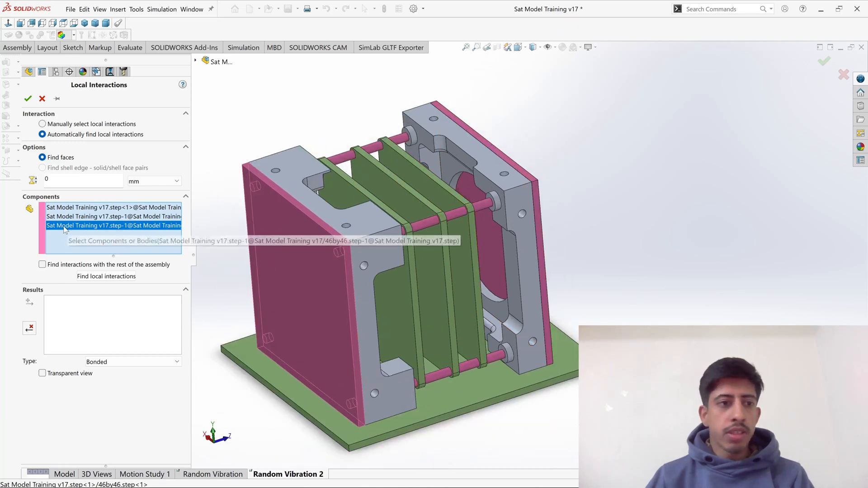
pyautogui.click(101, 280)
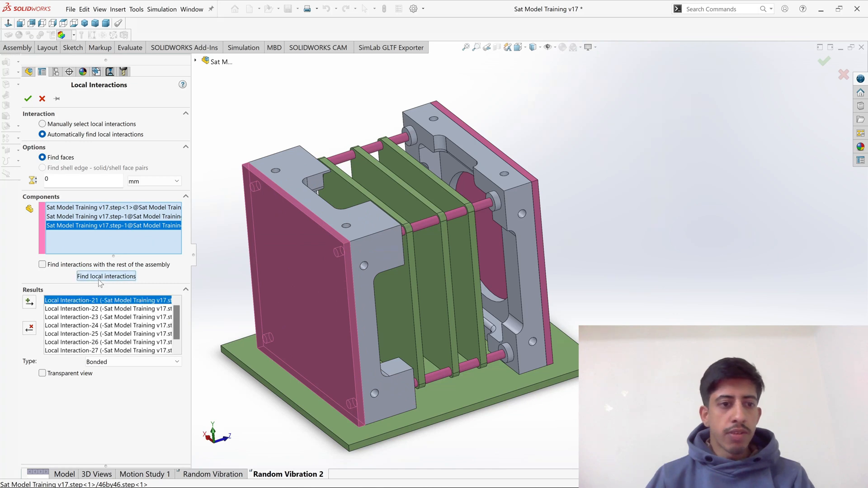
# Create a Bonded local interaction from every face pair found between the rods and the two outer side panels.
pyautogui.click(29, 302)
pyautogui.click(29, 303)
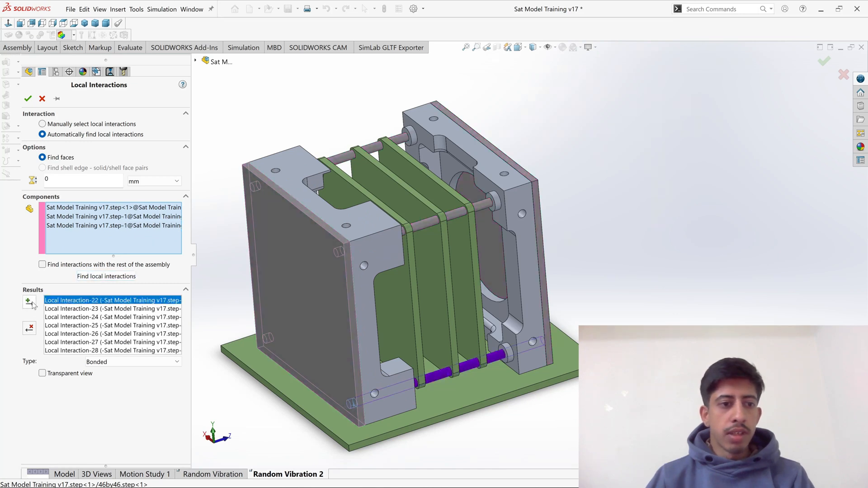
pyautogui.click(30, 303)
pyautogui.click(56, 300)
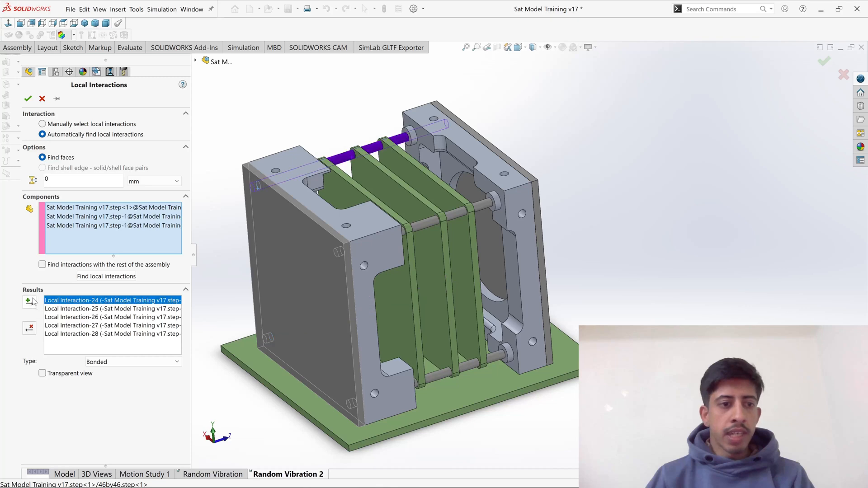
pyautogui.click(30, 303)
pyautogui.click(32, 301)
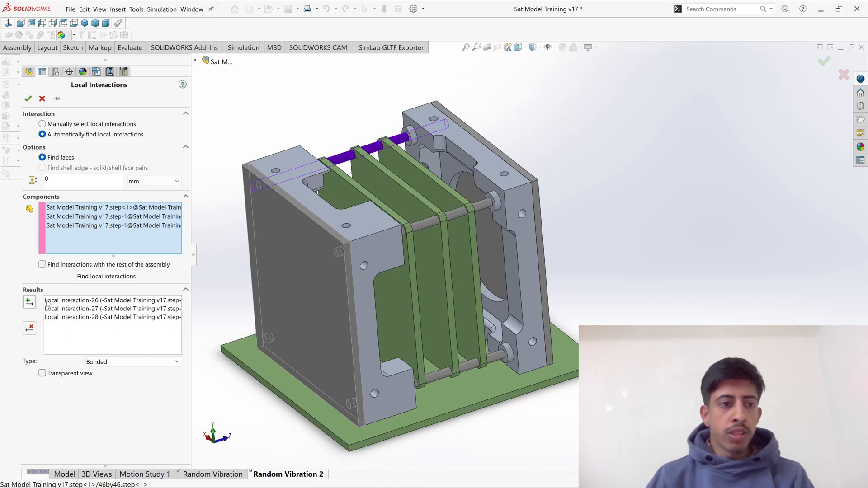
pyautogui.click(31, 302)
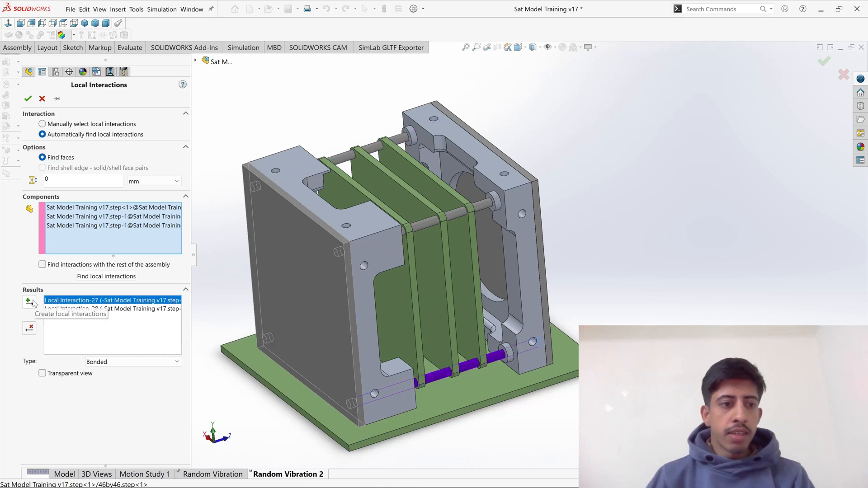
pyautogui.click(29, 302)
pyautogui.click(31, 304)
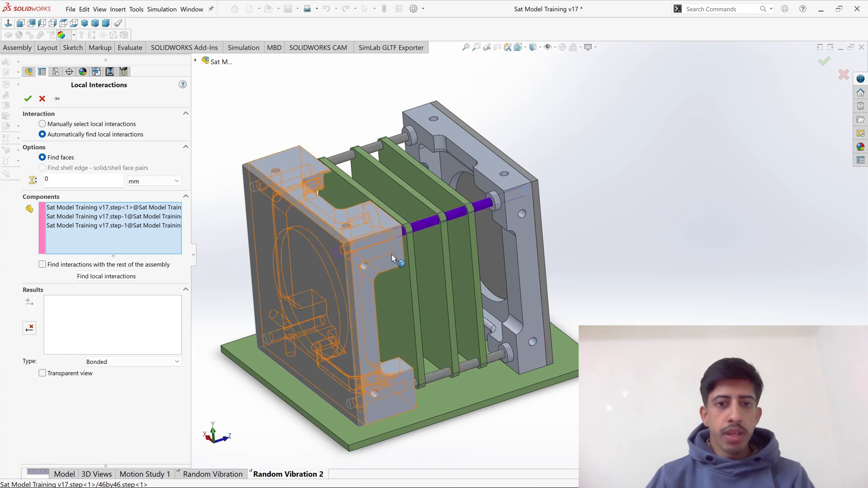
# Clear the component selection of the local interactions while keeping the automatic find mode.
pyautogui.scroll(3, 583, 267)
pyautogui.scroll(-2, 583, 264)
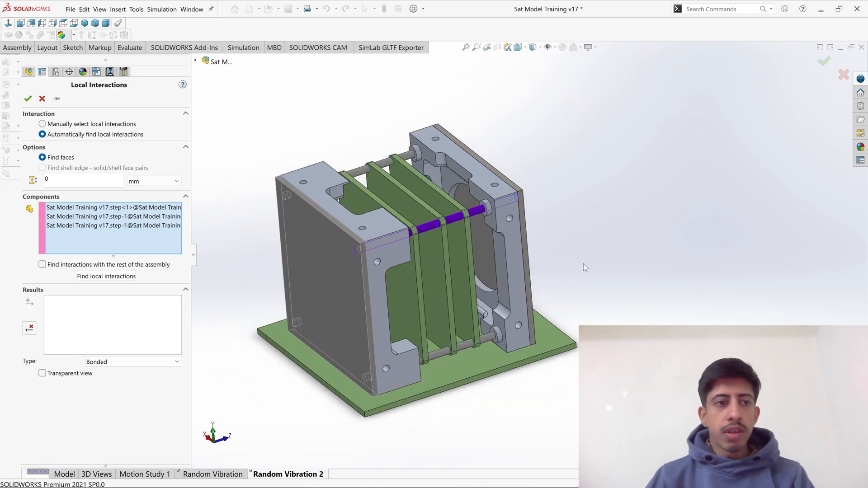
pyautogui.click(42, 124)
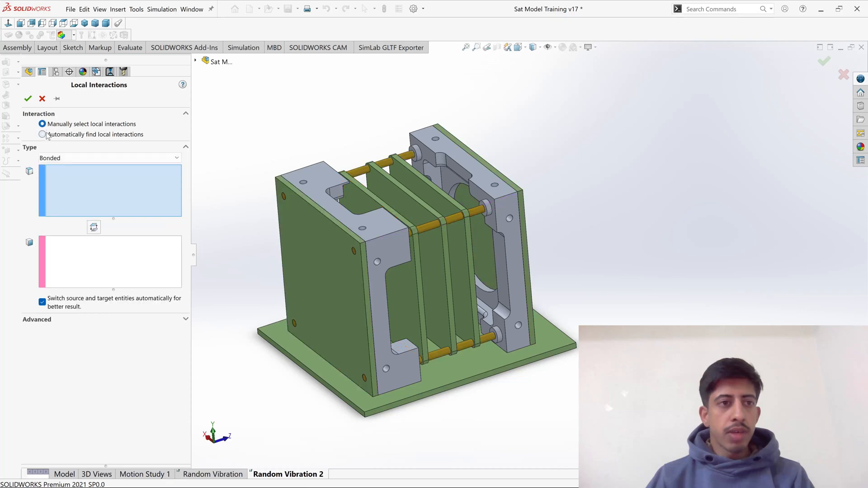
pyautogui.click(42, 134)
# Examine how the sliding plate's mounting holes line up with the frames, close the local interaction setup and collapse the Local Interactions folder.
pyautogui.scroll(2, 633, 270)
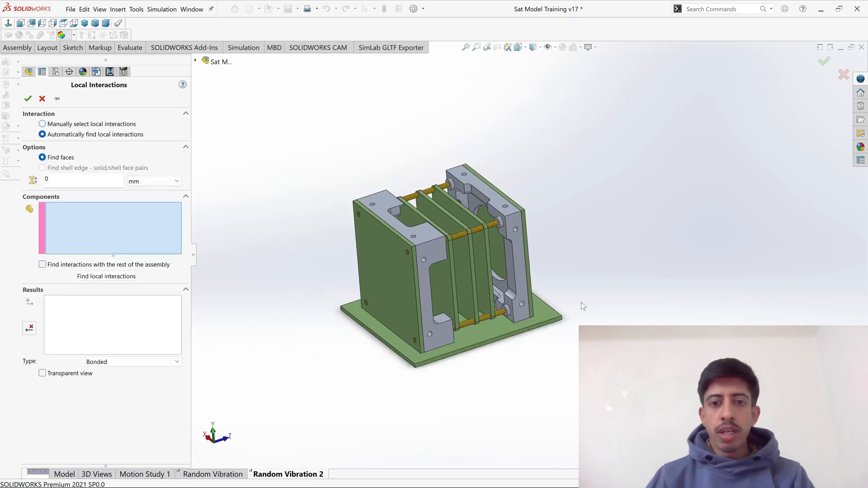
pyautogui.scroll(-3, 436, 320)
pyautogui.moveTo(547, 383); pyautogui.dragTo(507, 229, button='middle')
pyautogui.scroll(2, 604, 251)
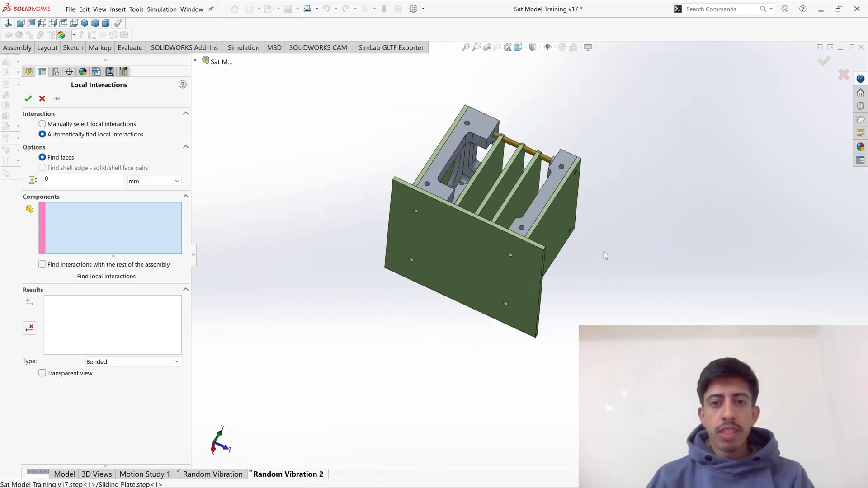
pyautogui.scroll(-2, 516, 143)
pyautogui.scroll(-1, 420, 172)
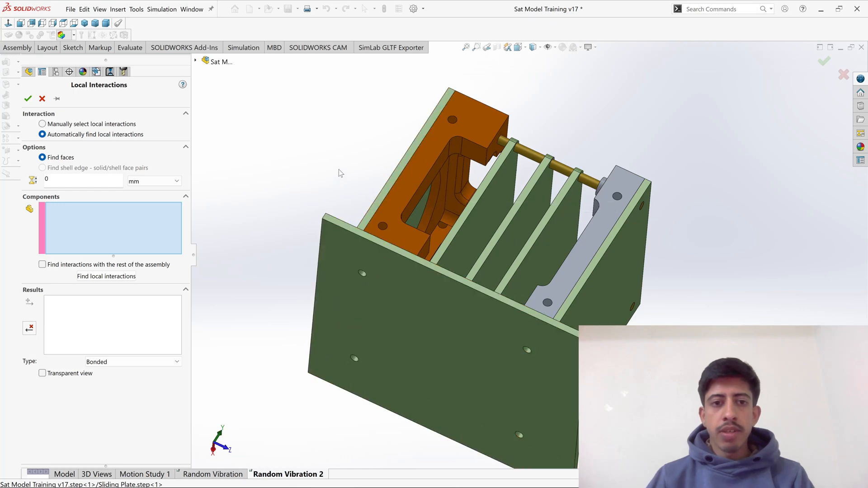
pyautogui.moveTo(348, 155); pyautogui.dragTo(361, 111, button='middle')
pyautogui.scroll(1, 362, 111)
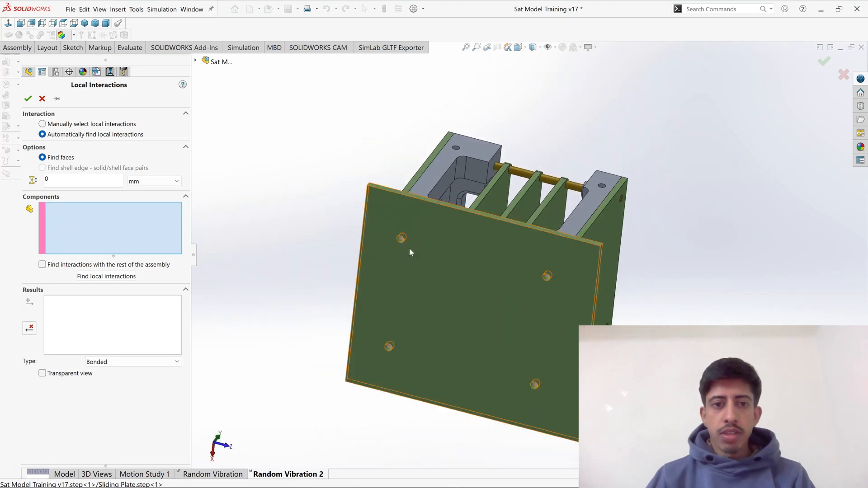
pyautogui.scroll(-3, 408, 251)
pyautogui.scroll(2, 316, 187)
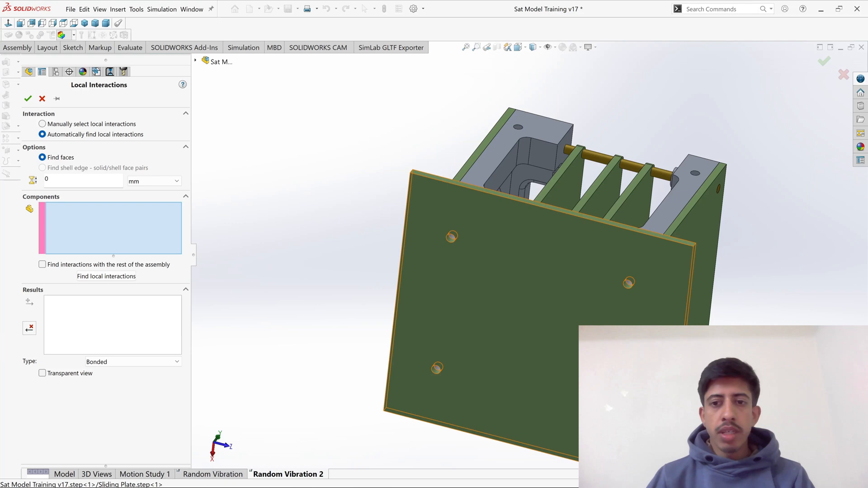
pyautogui.scroll(-2, 709, 352)
pyautogui.scroll(-2, 427, 208)
pyautogui.scroll(2, 427, 208)
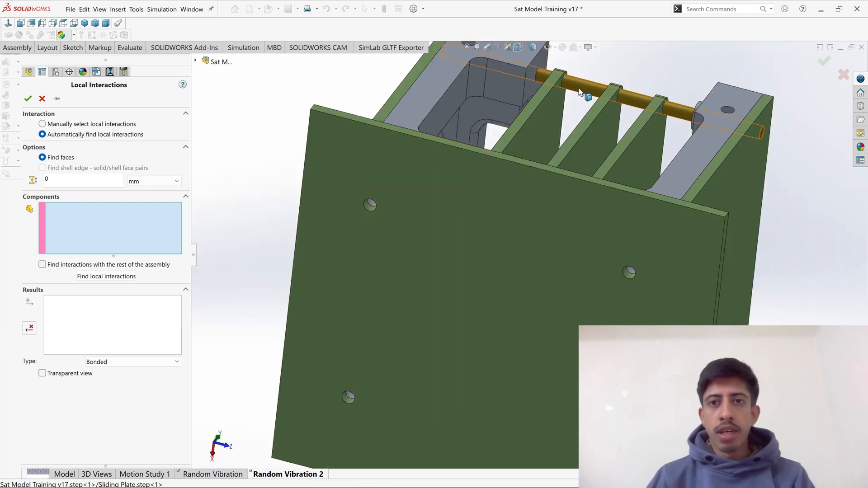
pyautogui.scroll(-2, 372, 215)
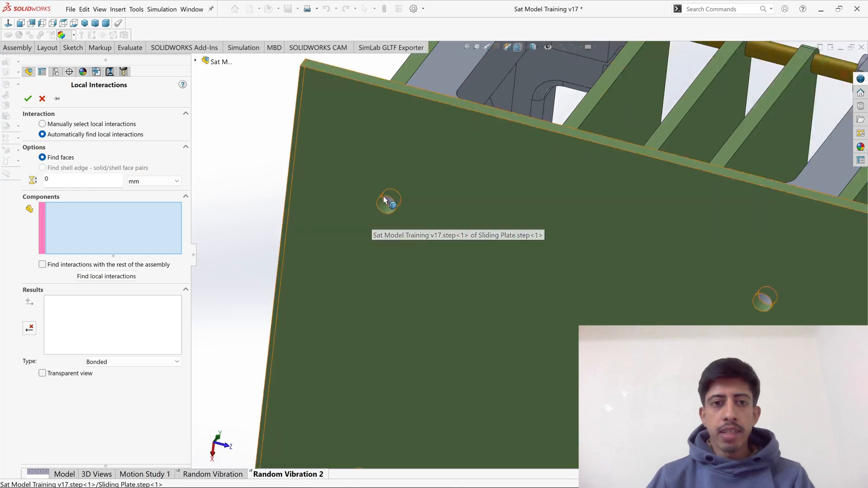
pyautogui.click(43, 101)
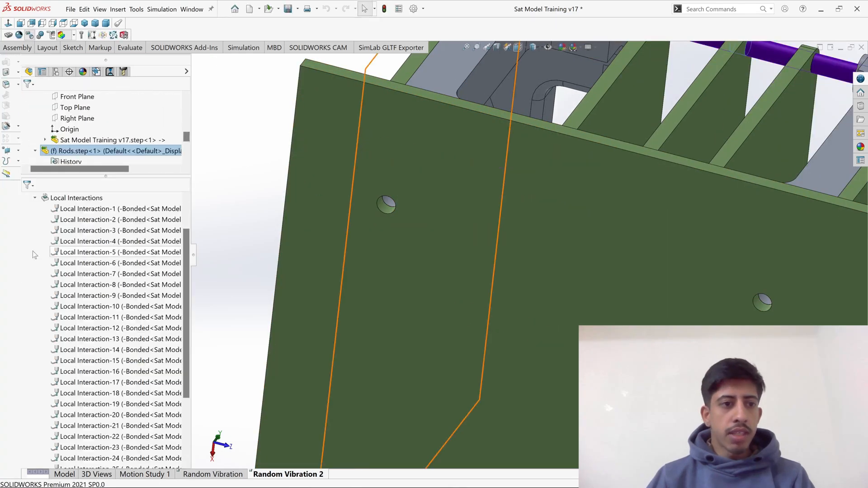
pyautogui.click(35, 198)
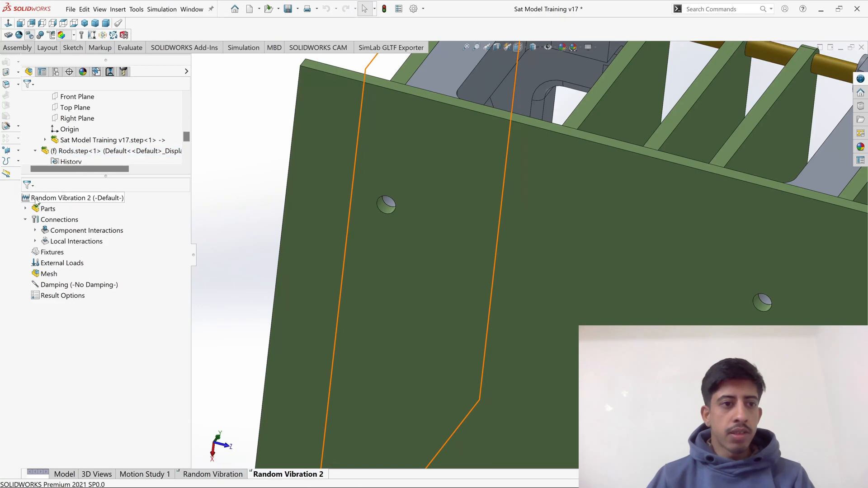
# Create a pin connector with retaining ring between the sliding plate's upper-left hole and the coaxial hole in the battery case.
pyautogui.rightClick(63, 220)
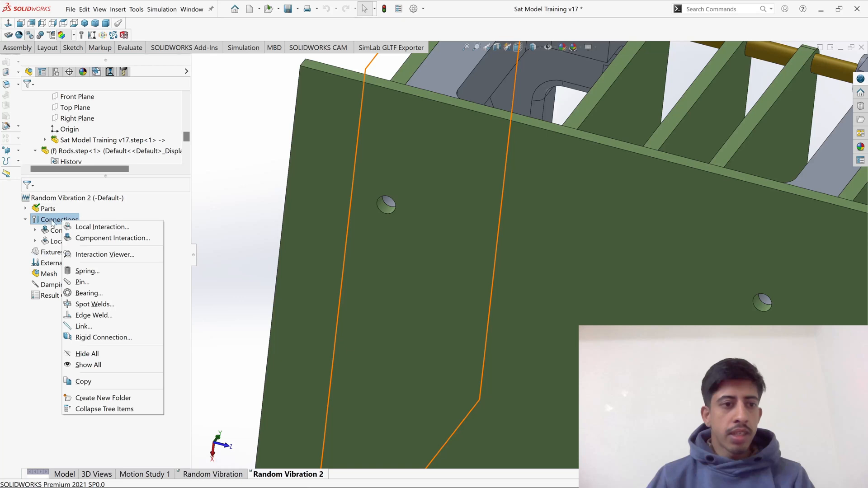
pyautogui.click(107, 285)
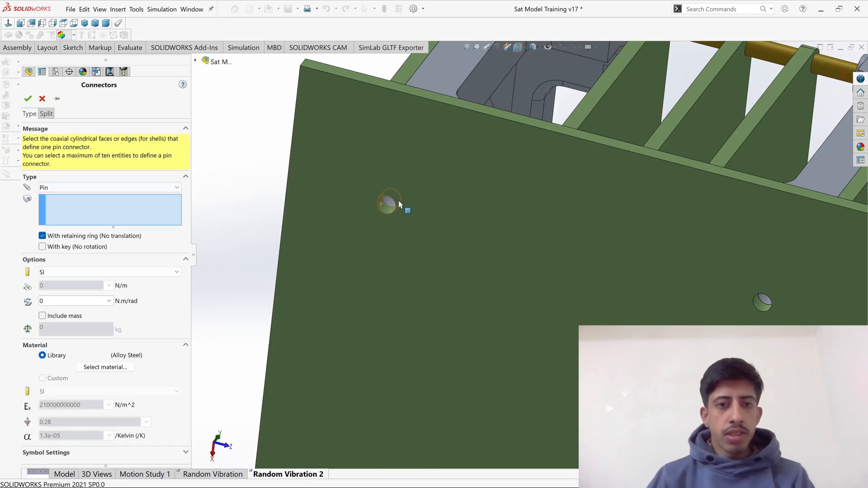
pyautogui.scroll(-5, 400, 204)
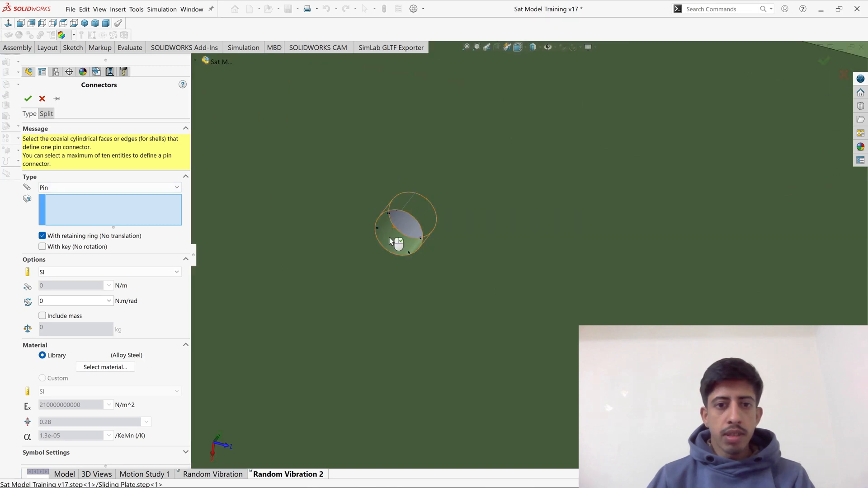
pyautogui.click(399, 228)
pyautogui.click(401, 223)
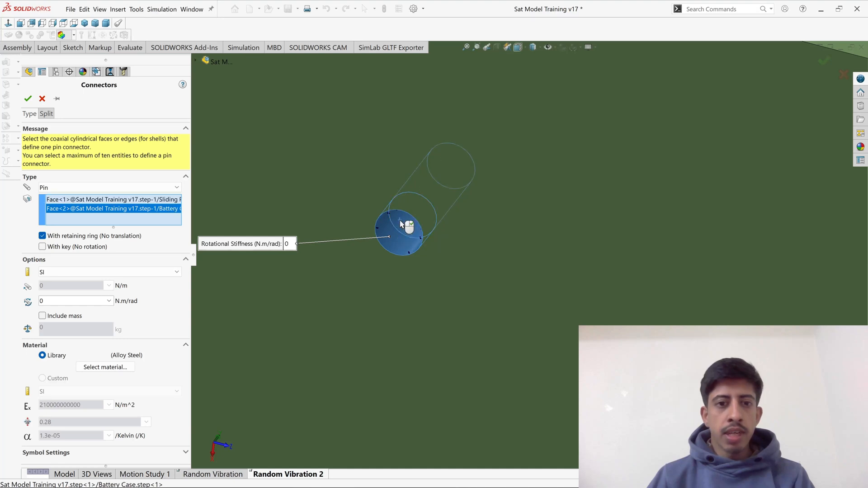
pyautogui.press('Return')
pyautogui.scroll(5, 399, 219)
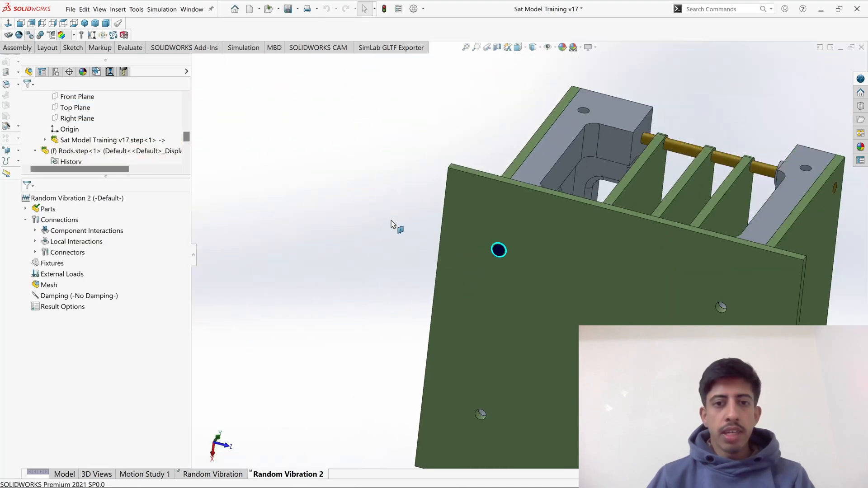
pyautogui.scroll(3, 370, 204)
pyautogui.scroll(-3, 705, 299)
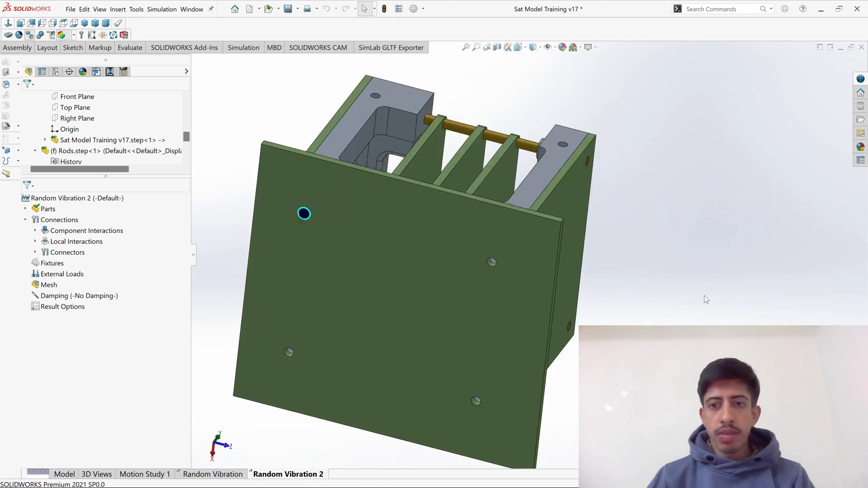
pyautogui.scroll(-2, 588, 271)
pyautogui.rightClick(651, 180)
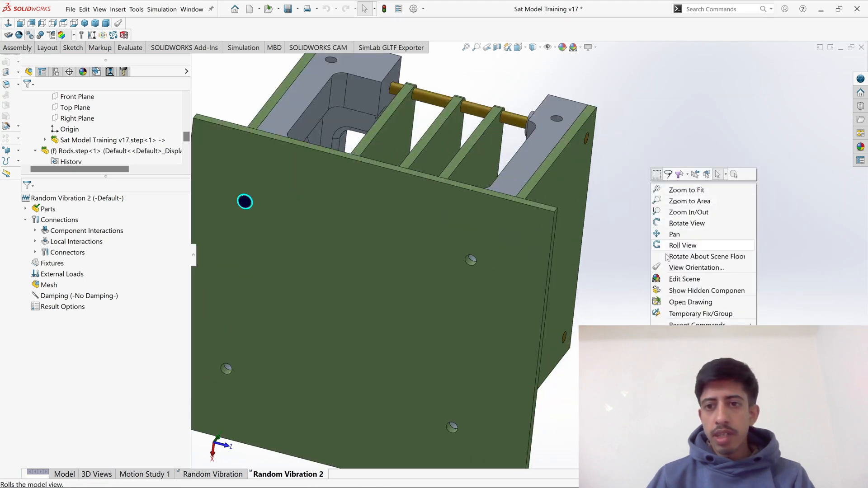
pyautogui.press('Escape')
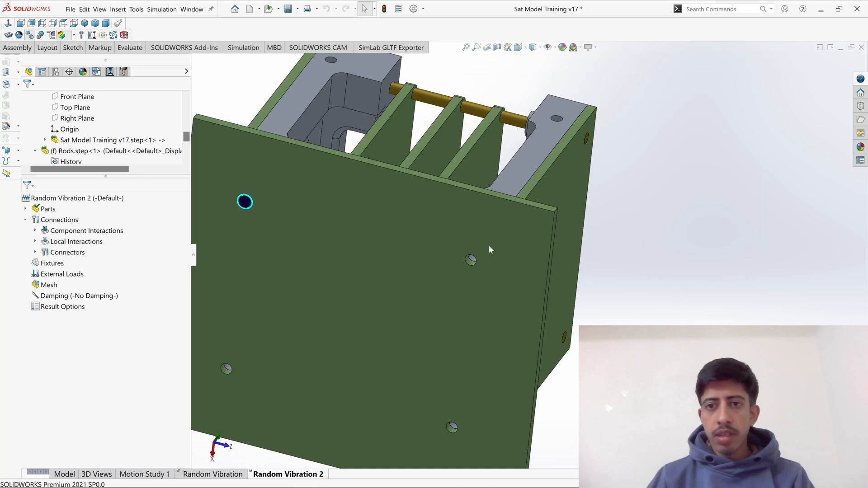
# Start another pin connector and select the sliding plate's upper-right hole face and the coaxial hole face of the cover plate.
pyautogui.rightClick(58, 224)
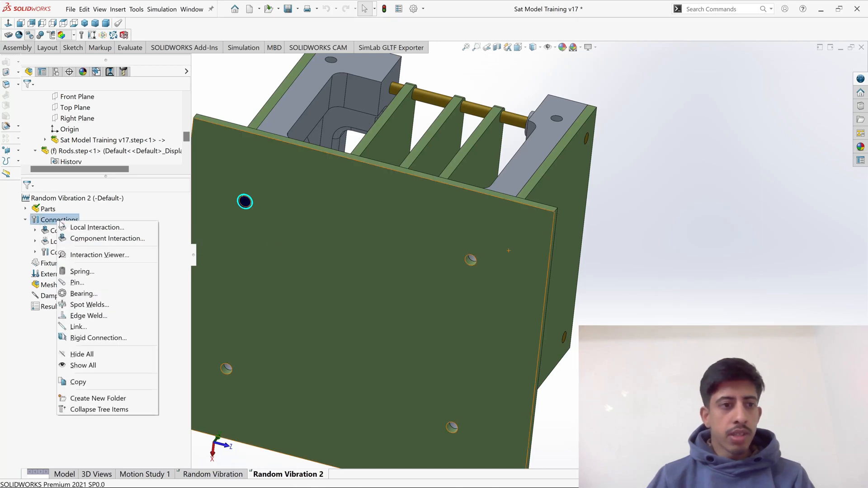
pyautogui.click(94, 283)
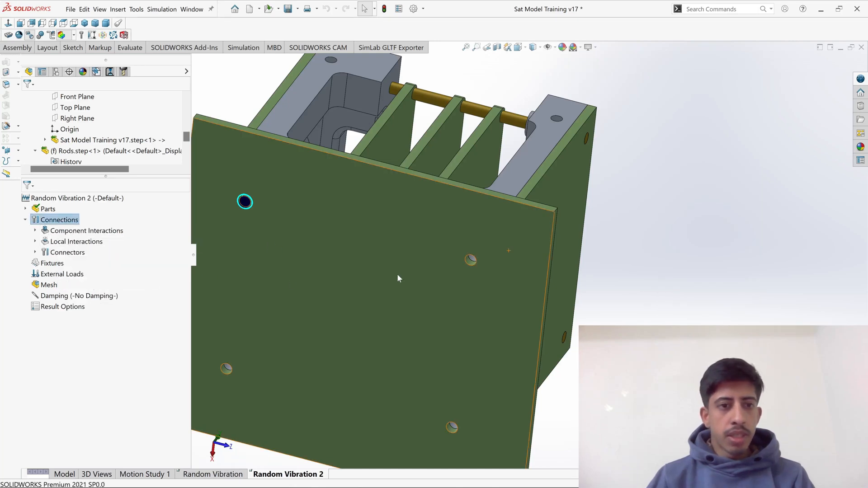
pyautogui.scroll(-5, 515, 260)
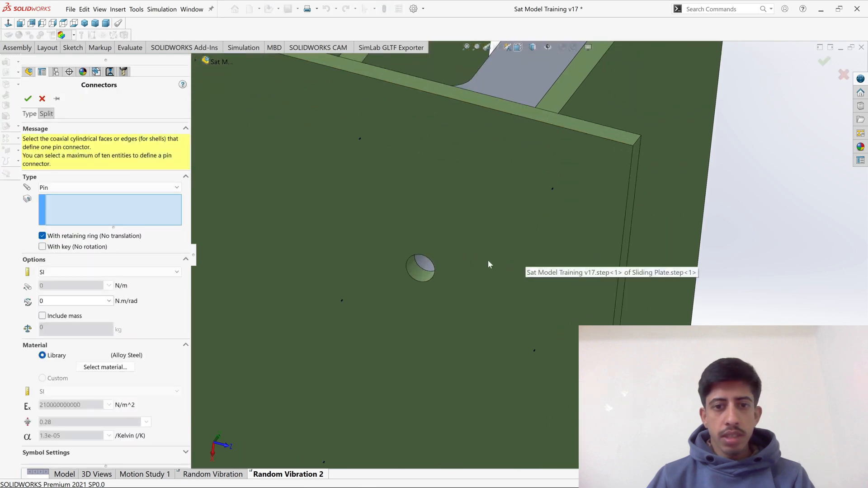
pyautogui.click(417, 276)
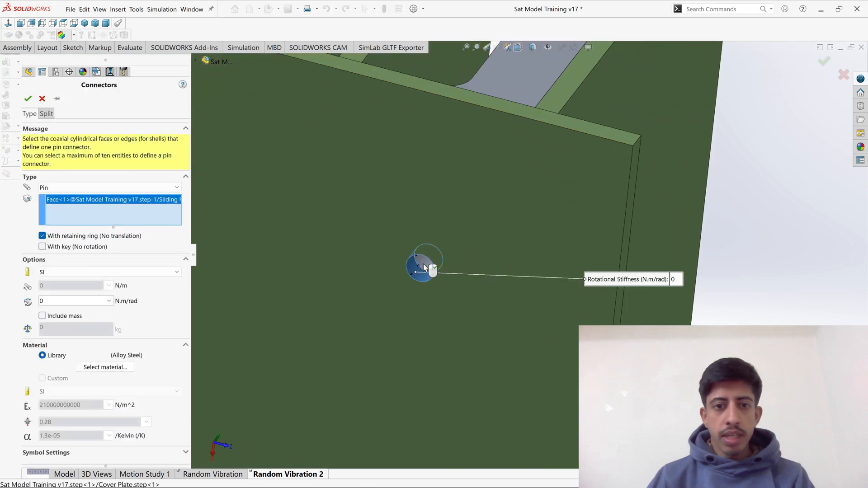
pyautogui.click(424, 267)
pyautogui.scroll(6, 430, 271)
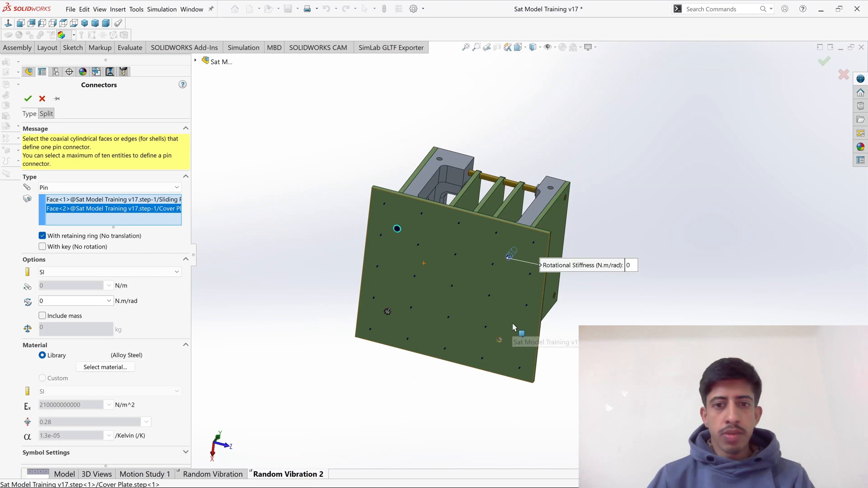
# Add the sliding plate's lower-right hole face and the coaxial cover plate hole face to the pin connector.
pyautogui.scroll(-8, 507, 329)
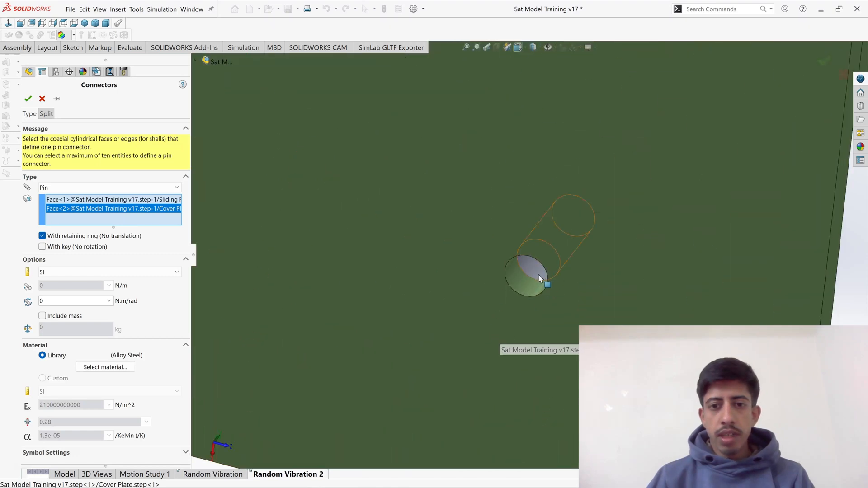
pyautogui.click(524, 278)
pyautogui.click(529, 272)
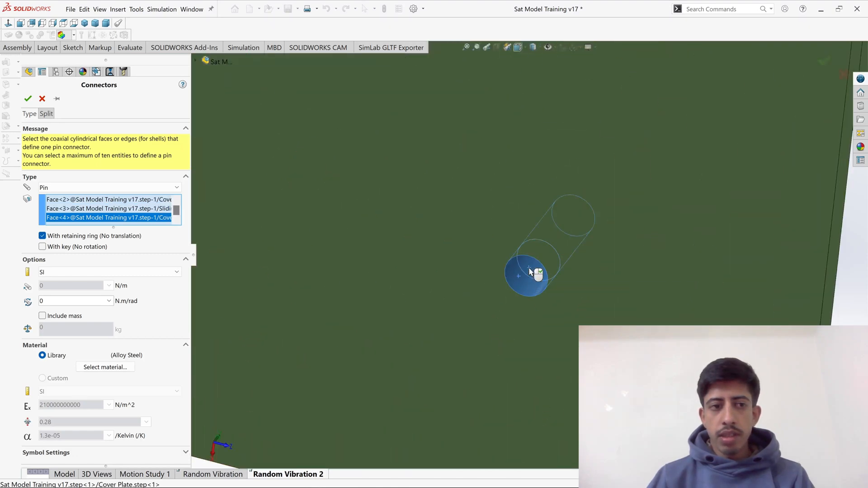
pyautogui.scroll(10, 476, 304)
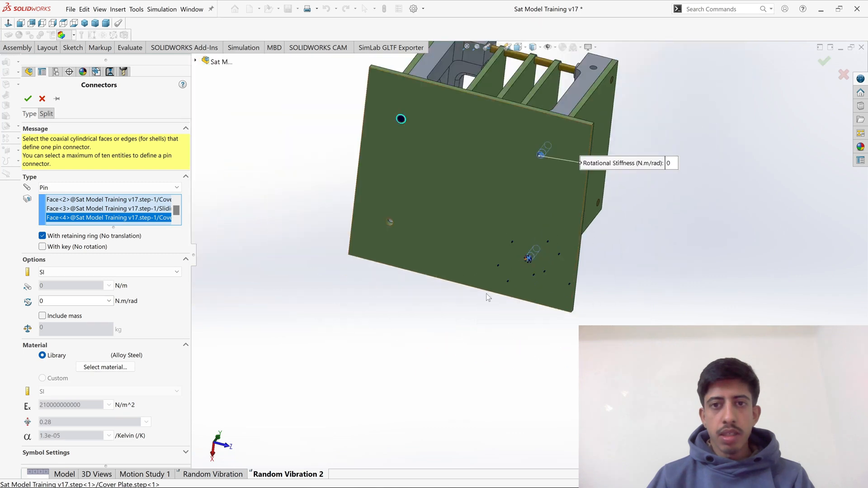
# Add the coaxial battery case and sliding plate hole faces at the plate's lower-left hole to the pin connector.
pyautogui.scroll(-2, 563, 248)
pyautogui.scroll(-6, 245, 185)
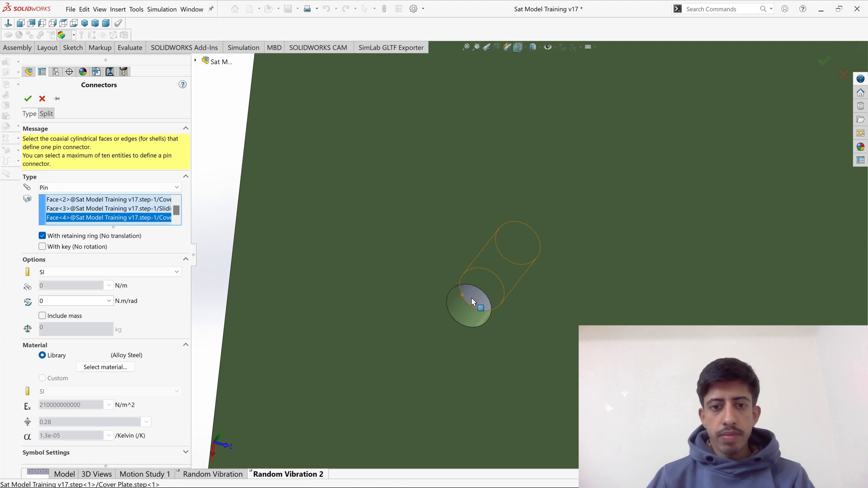
pyautogui.click(466, 302)
pyautogui.click(464, 314)
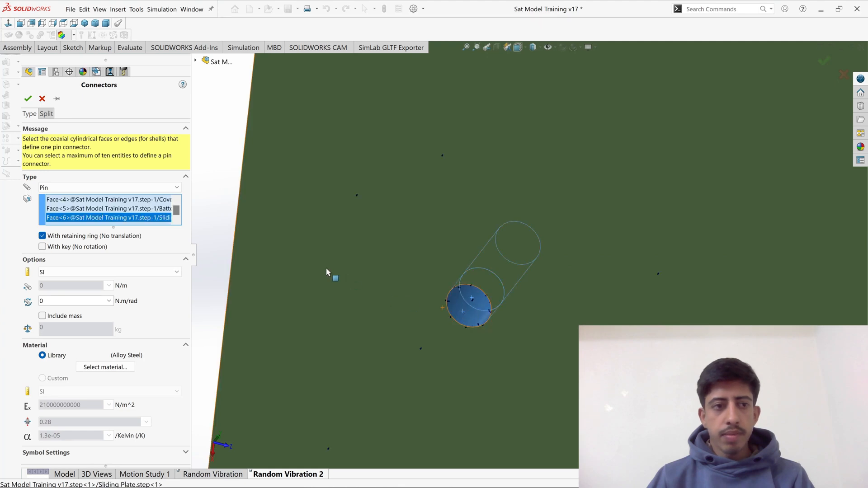
pyautogui.scroll(6, 221, 219)
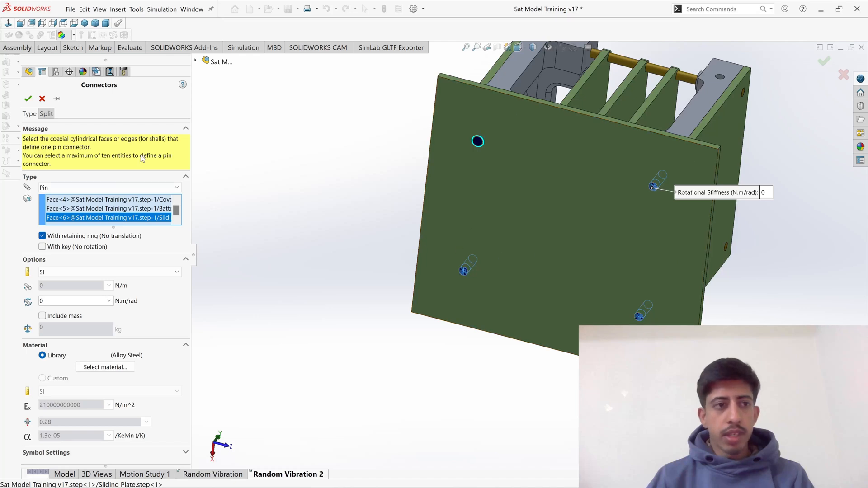
# Try to apply the pin connector with all the selected sliding plate, cover plate and battery case hole faces.
pyautogui.click(27, 99)
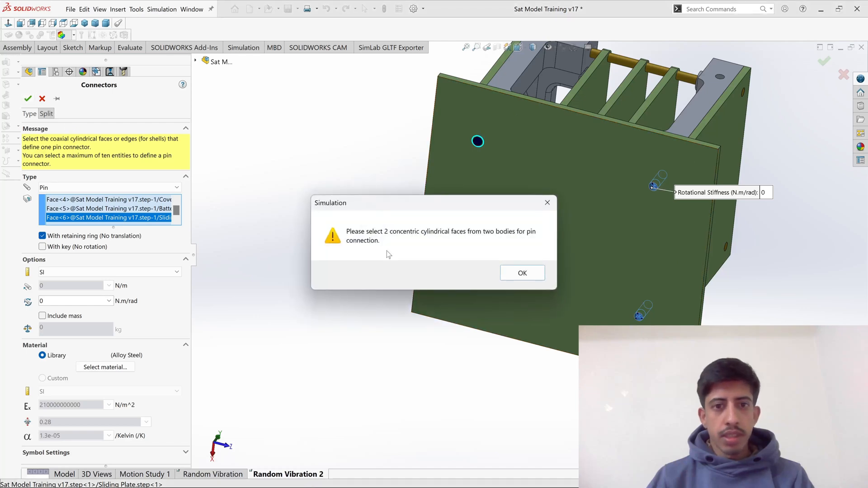
pyautogui.click(526, 279)
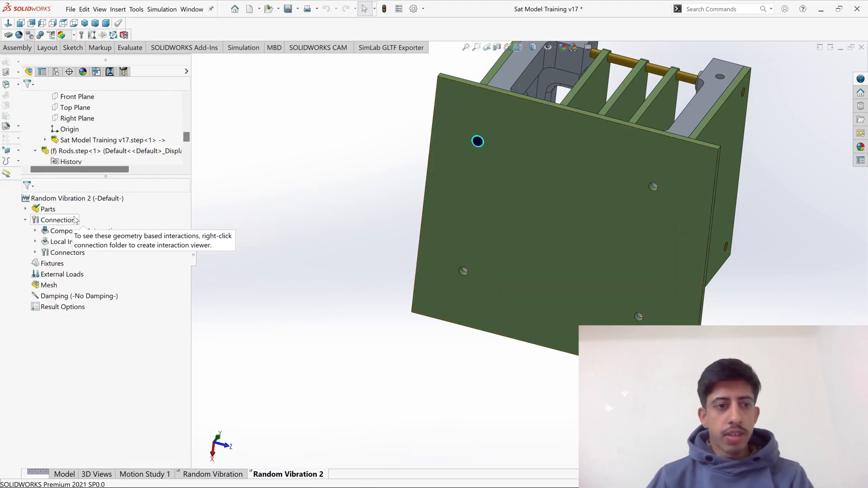
# Create a pin connector with retaining ring between the sliding plate's upper-right hole and the coaxial hole in the cover plate.
pyautogui.rightClick(75, 220)
pyautogui.click(97, 277)
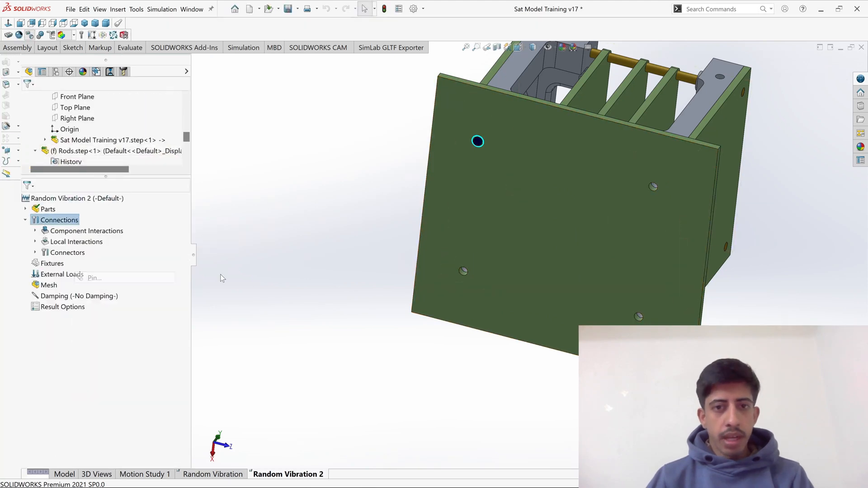
pyautogui.scroll(-5, 647, 187)
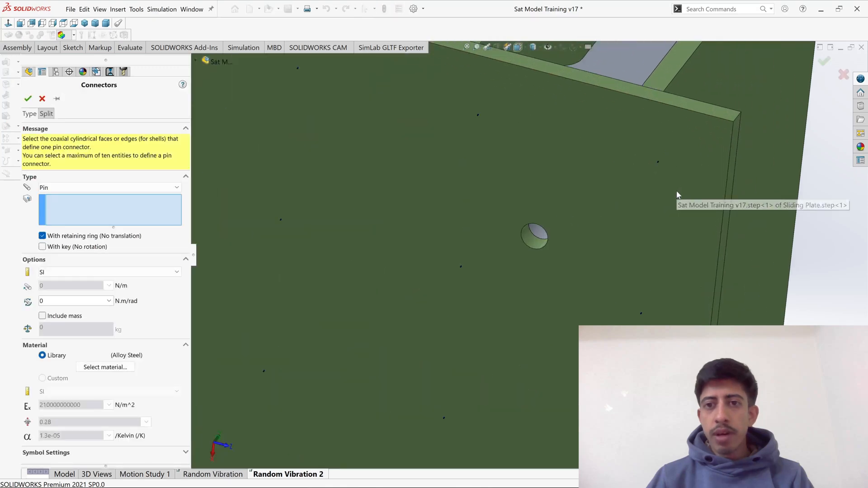
pyautogui.click(499, 248)
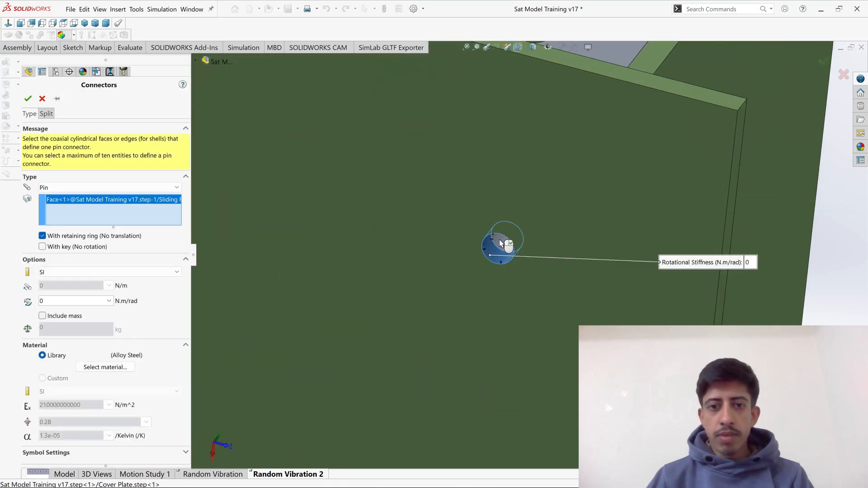
pyautogui.rightClick(500, 243)
pyautogui.scroll(5, 498, 237)
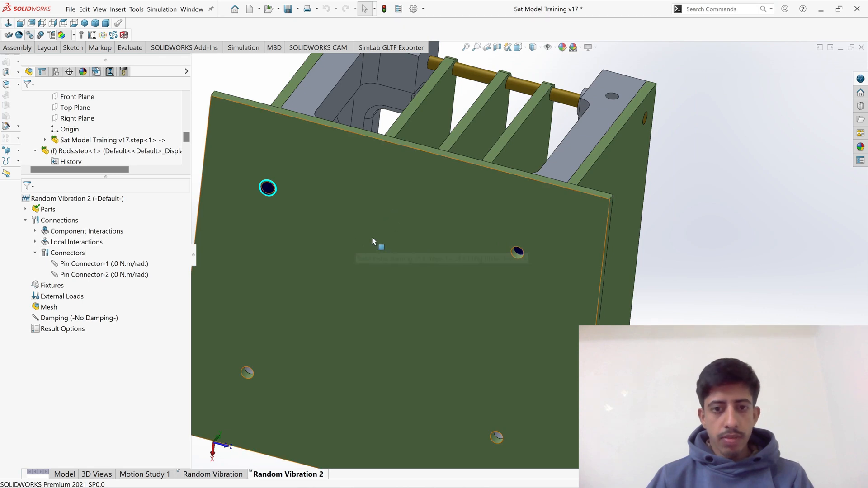
# Delete the pin connector at the sliding plate's upper-right hole.
pyautogui.click(130, 277)
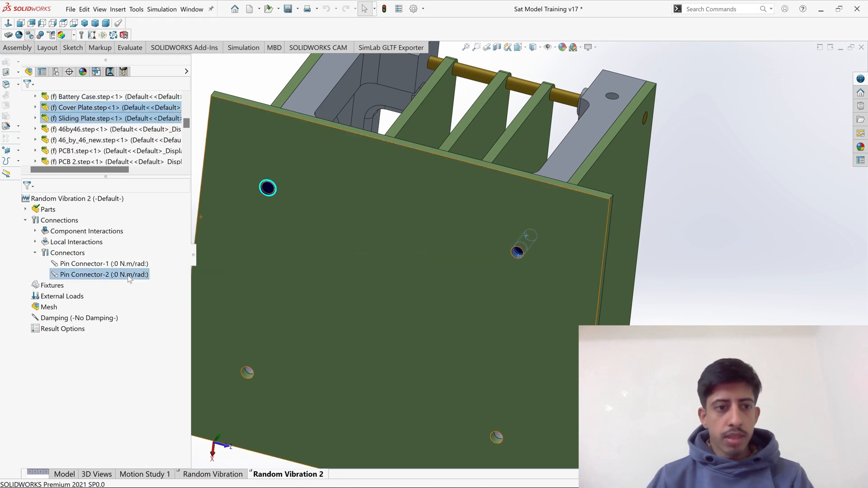
pyautogui.press('Delete')
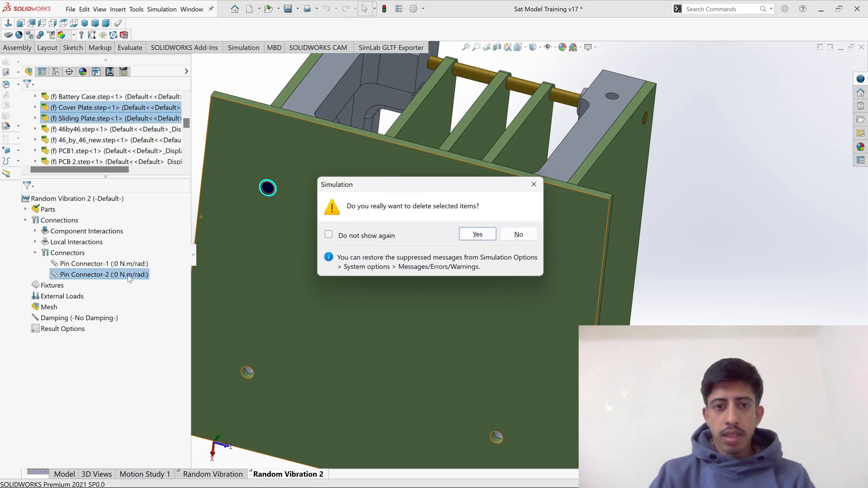
pyautogui.press('Return')
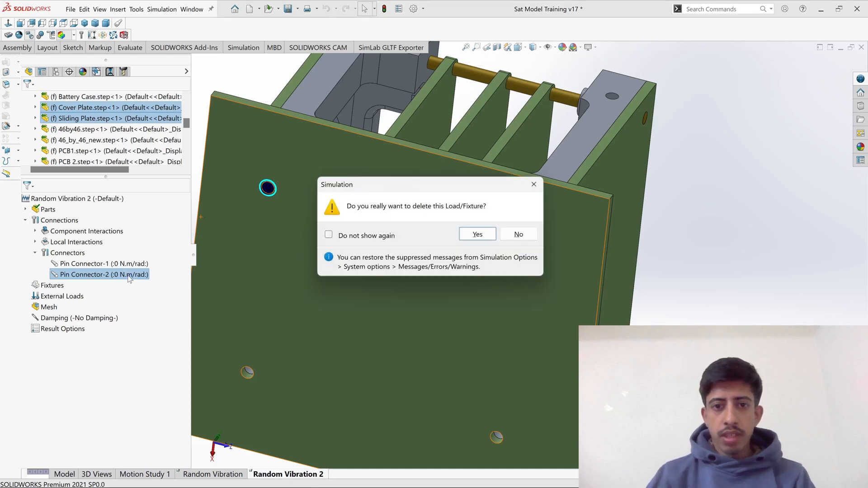
pyautogui.click(477, 235)
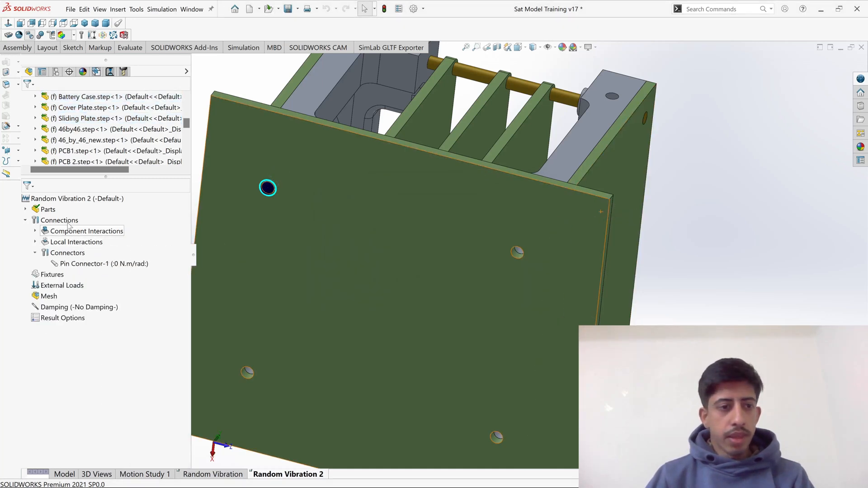
# Recreate the upper-right pin connector with retaining ring, selecting the cover plate's hole face and then the coaxial sliding plate hole face.
pyautogui.rightClick(66, 232)
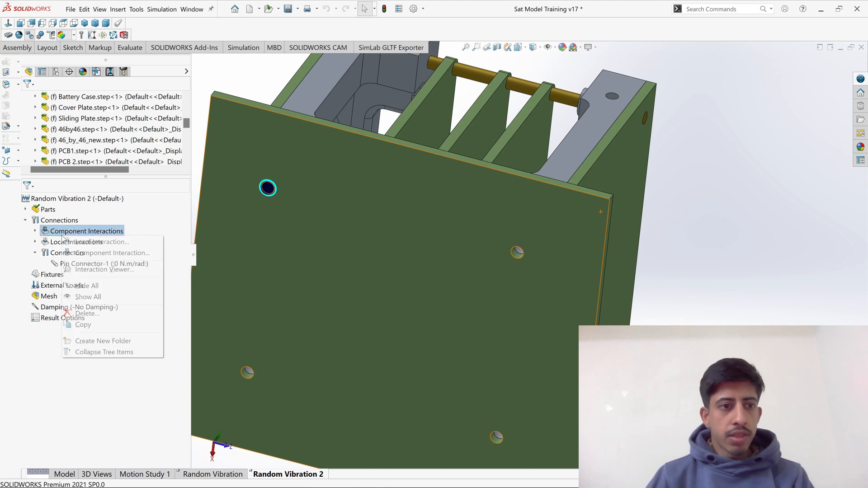
pyautogui.rightClick(60, 221)
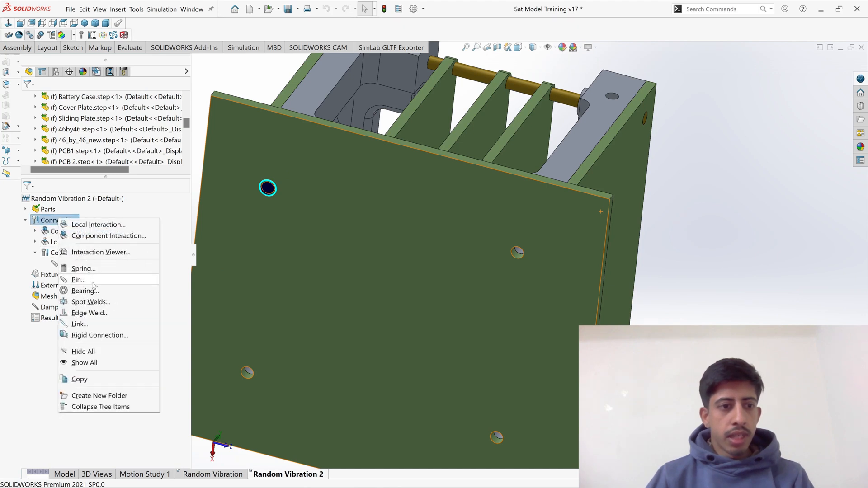
pyautogui.click(93, 282)
pyautogui.scroll(-5, 549, 237)
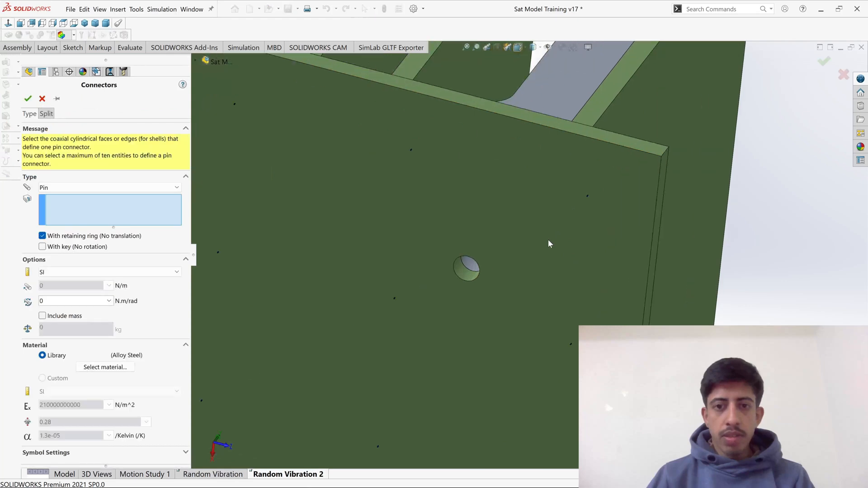
pyautogui.click(424, 277)
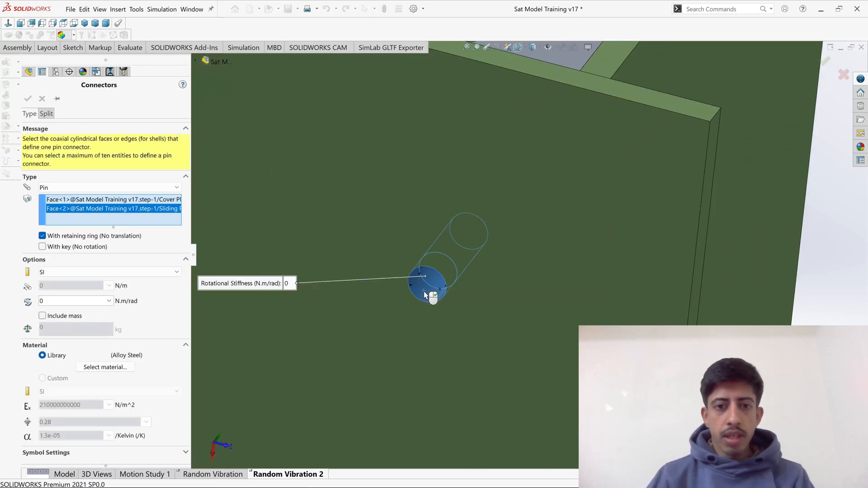
pyautogui.rightClick(425, 295)
pyautogui.scroll(8, 424, 291)
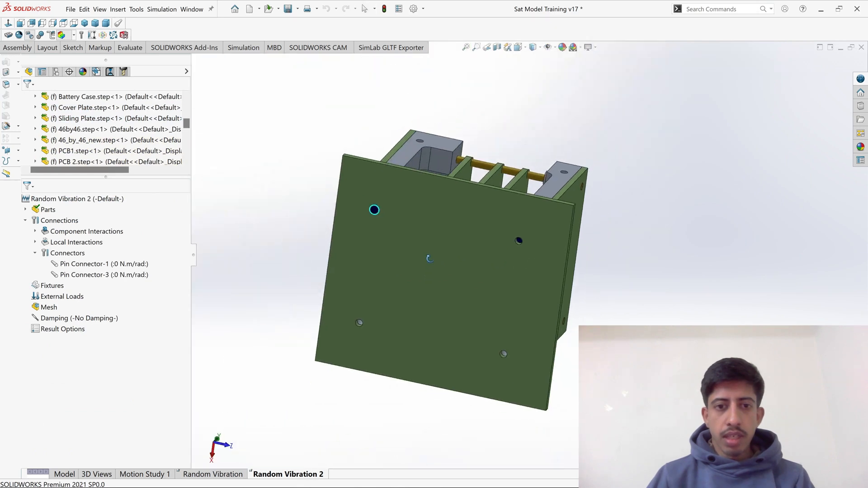
# Inspect the sliding plate's upper-right hole and delete Pin Connector-3 from the study.
pyautogui.moveTo(430, 259); pyautogui.dragTo(631, 238, button='middle')
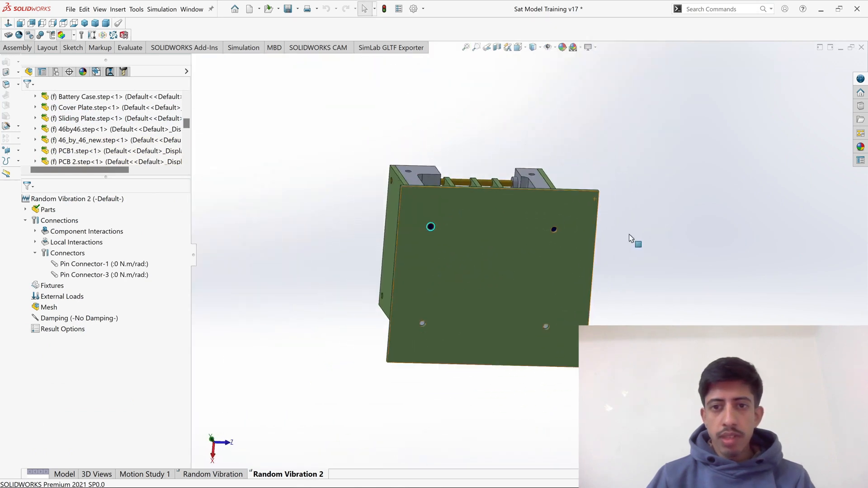
pyautogui.scroll(-10, 561, 235)
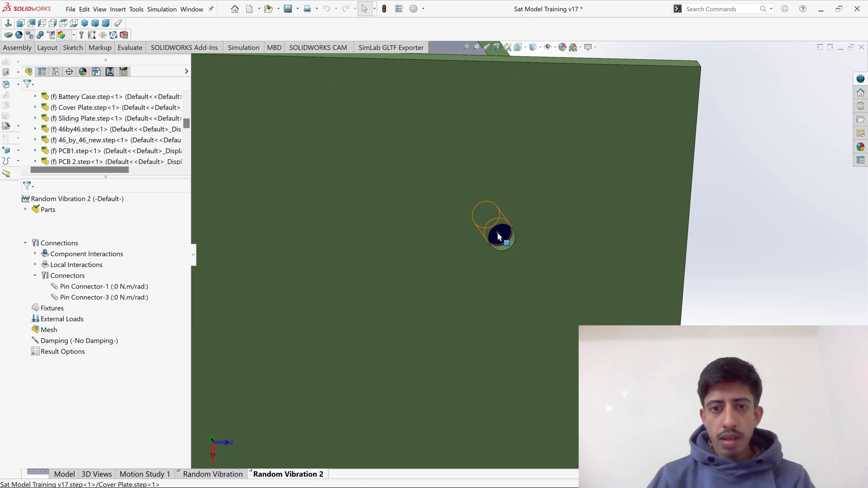
pyautogui.click(499, 236)
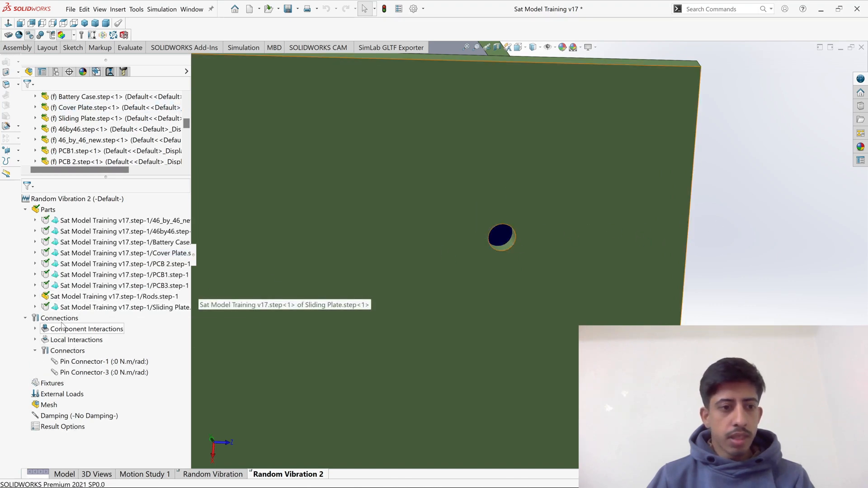
pyautogui.rightClick(62, 318)
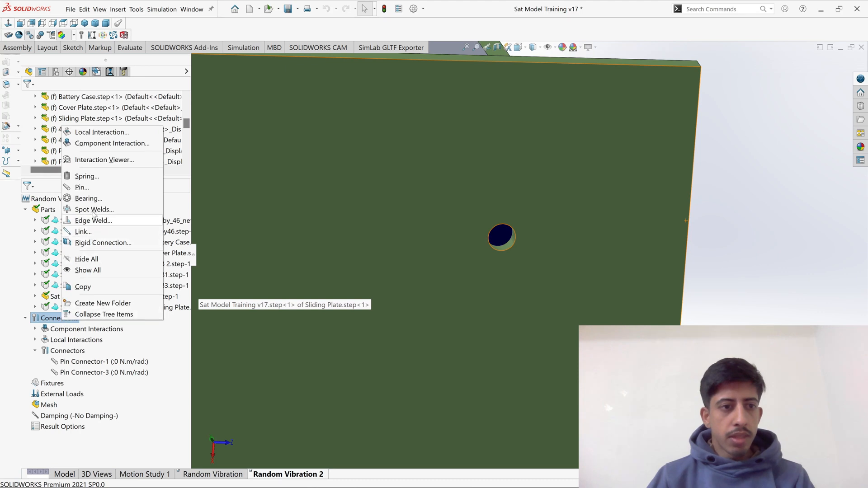
pyautogui.click(95, 373)
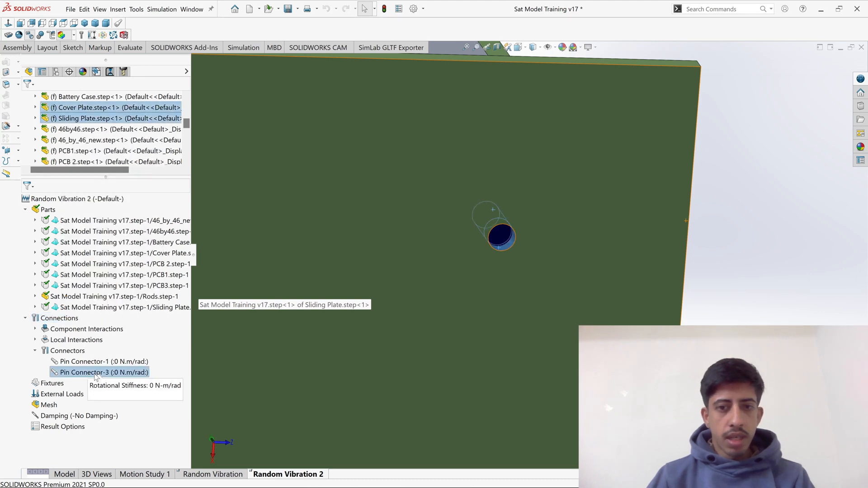
pyautogui.press('Delete')
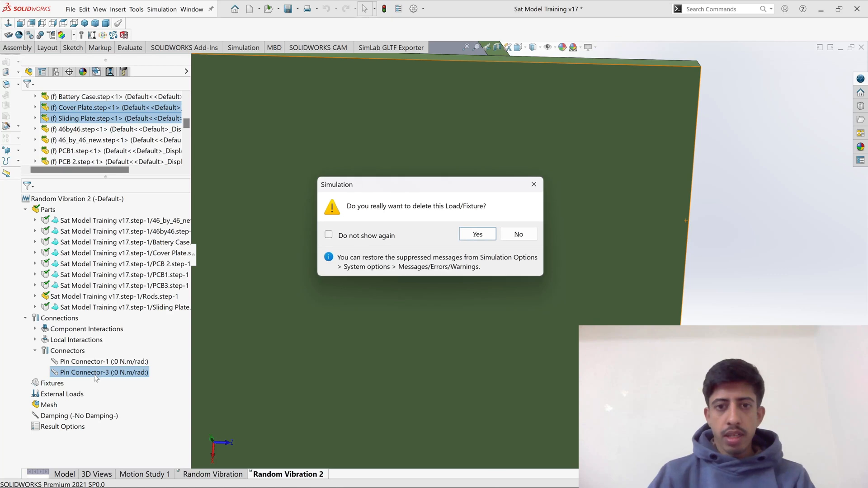
pyautogui.click(477, 234)
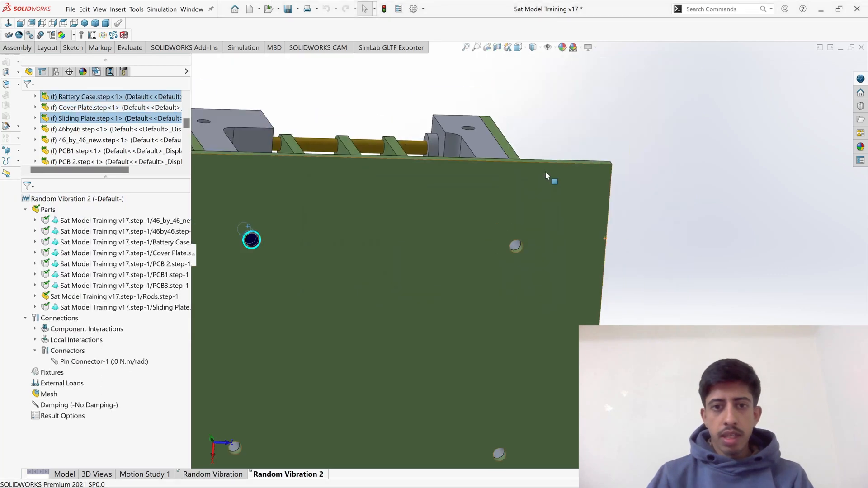
# Try to create a pin connector between the sliding plate's lower-left hole and the coaxial hole in the battery case.
pyautogui.moveTo(511, 366); pyautogui.dragTo(311, 357, button='middle')
pyautogui.scroll(-8, 311, 357)
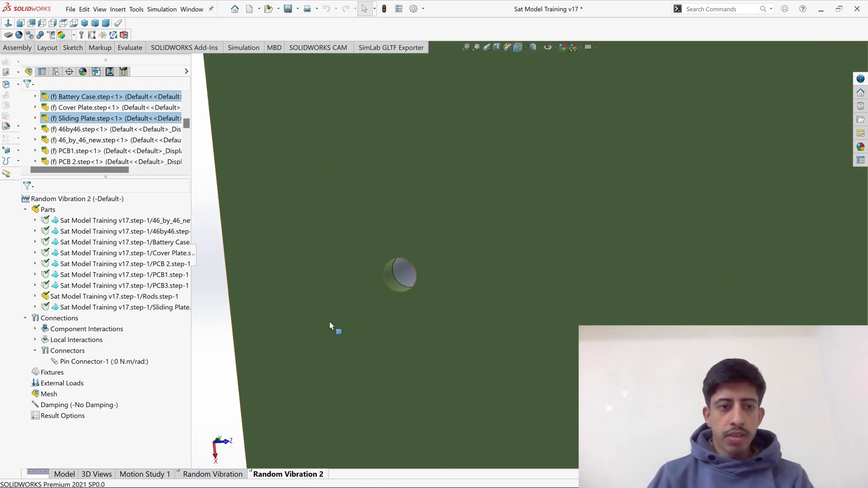
pyautogui.rightClick(63, 318)
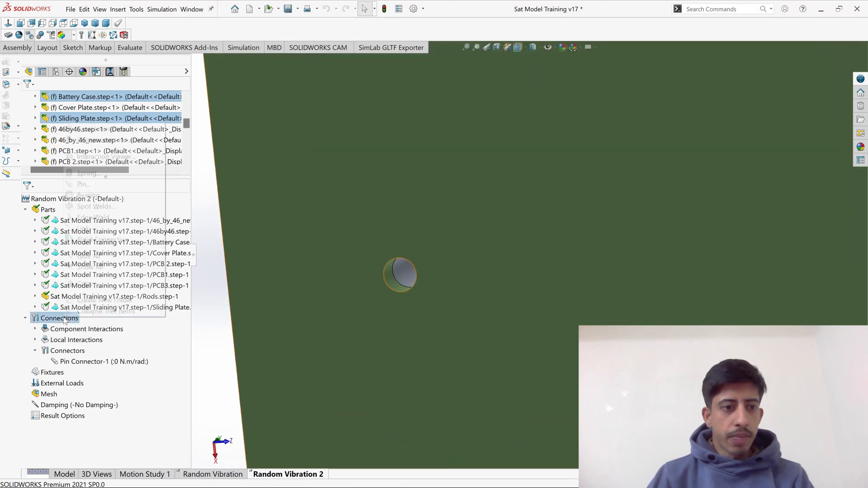
pyautogui.click(89, 184)
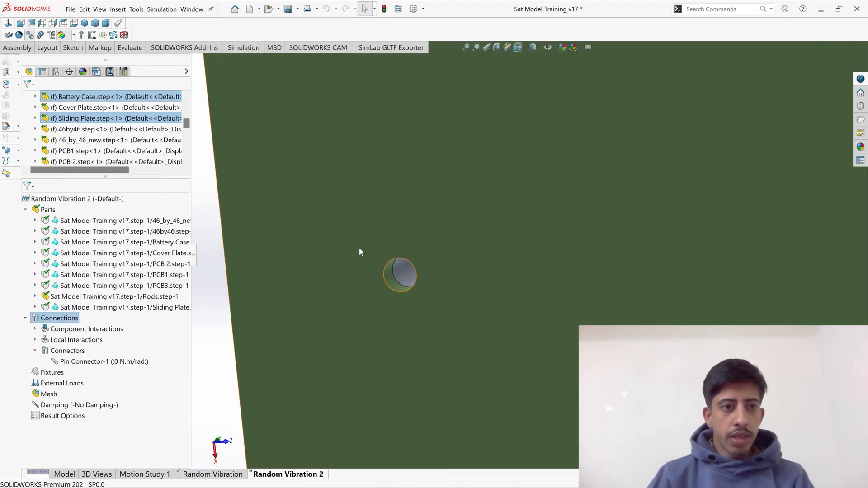
pyautogui.click(400, 283)
pyautogui.click(412, 278)
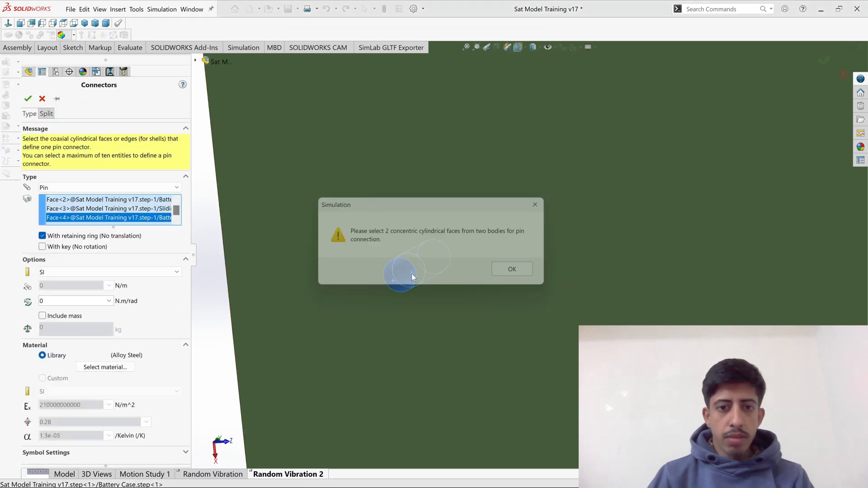
pyautogui.click(518, 277)
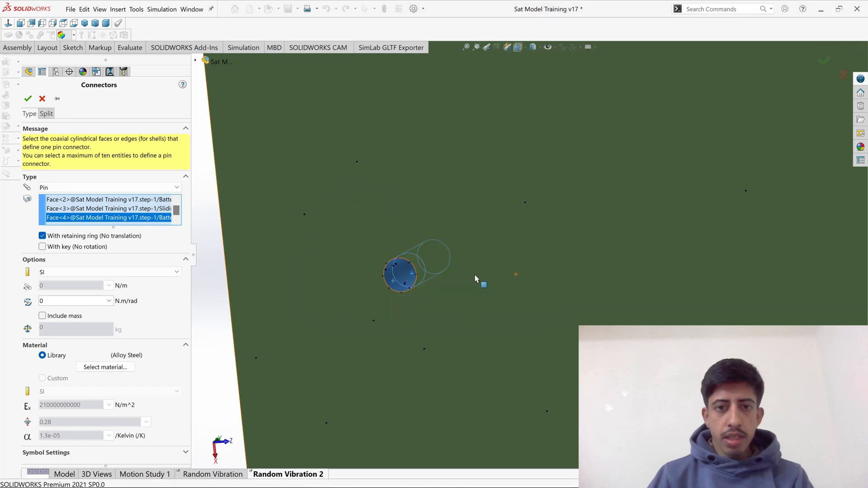
pyautogui.press('Return')
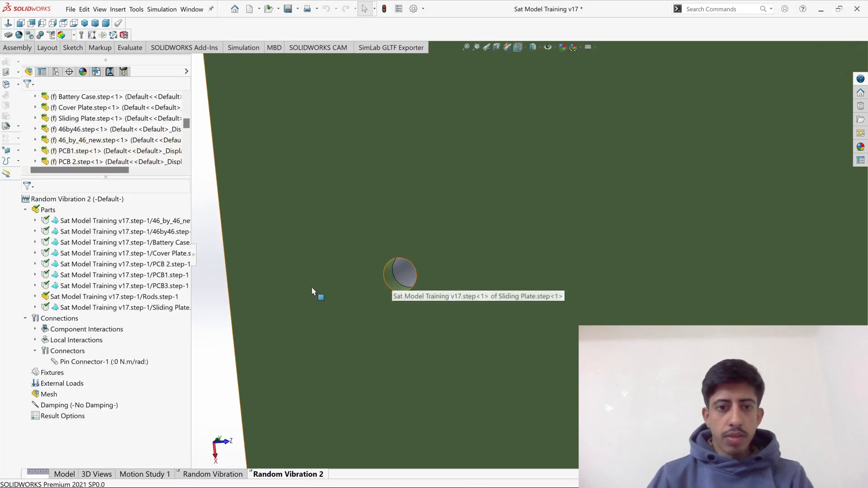
# Add a pin connector with retaining ring between the Sliding Plate's lower-left hole face and the coaxial hole face behind it.
pyautogui.rightClick(67, 319)
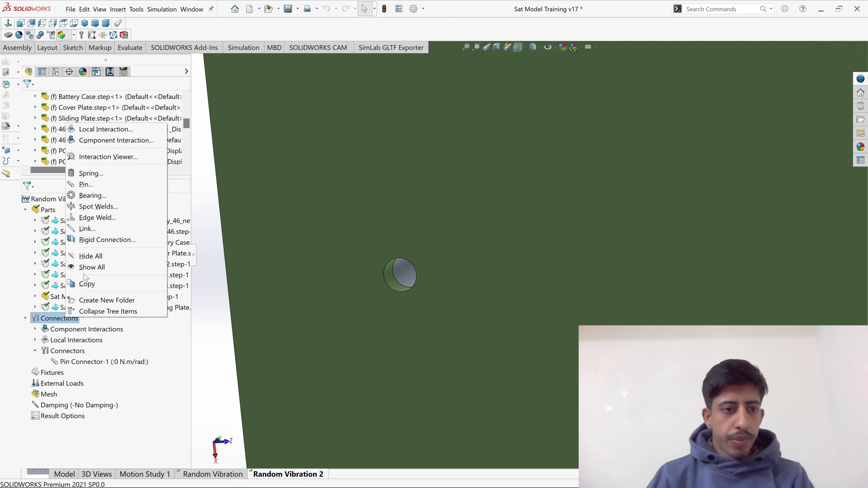
pyautogui.click(99, 185)
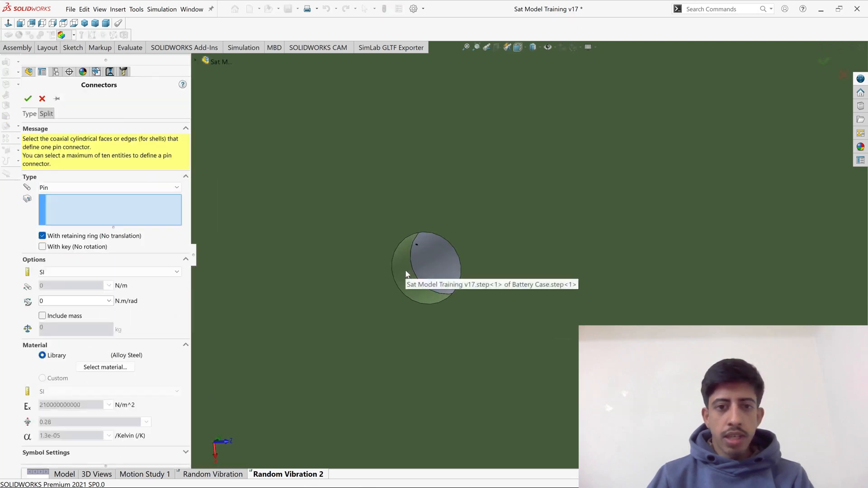
pyautogui.scroll(-5, 420, 262)
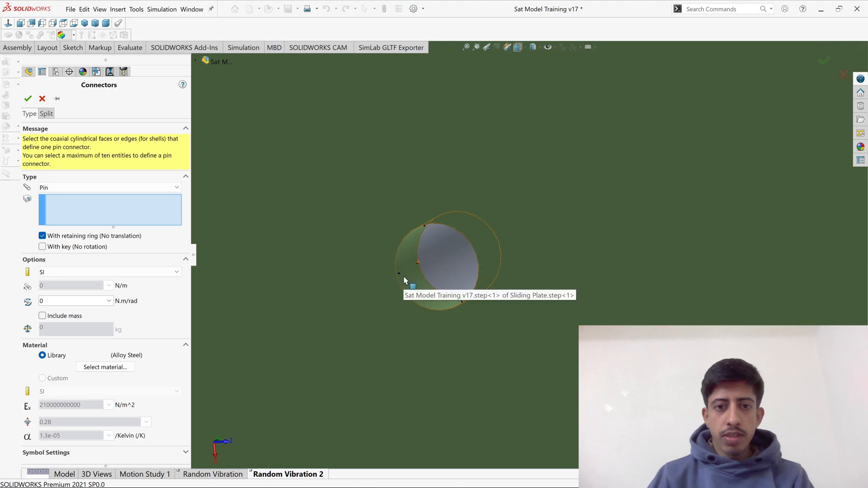
pyautogui.click(404, 276)
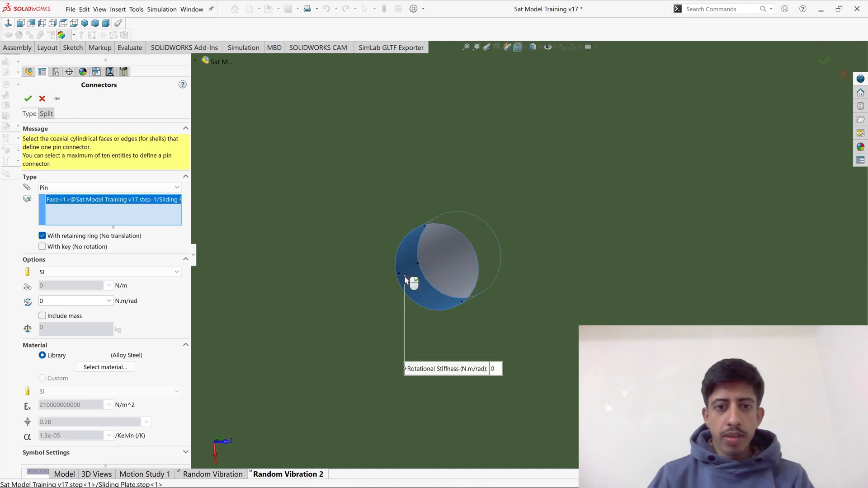
pyautogui.click(450, 259)
pyautogui.rightClick(451, 260)
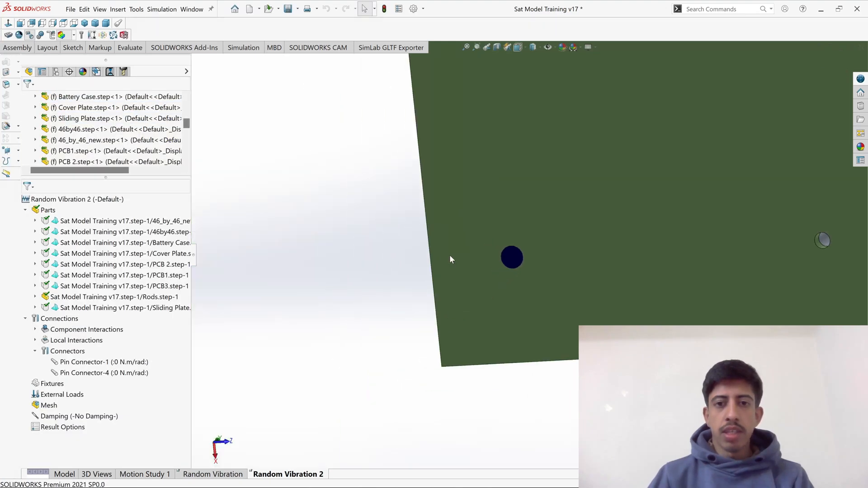
# Add a pin connector with retaining ring joining the Sliding Plate's lower-right hole face to the Cover Plate's coaxial hole face.
pyautogui.scroll(1, 530, 260)
pyautogui.scroll(-3, 588, 211)
pyautogui.scroll(-2, 791, 305)
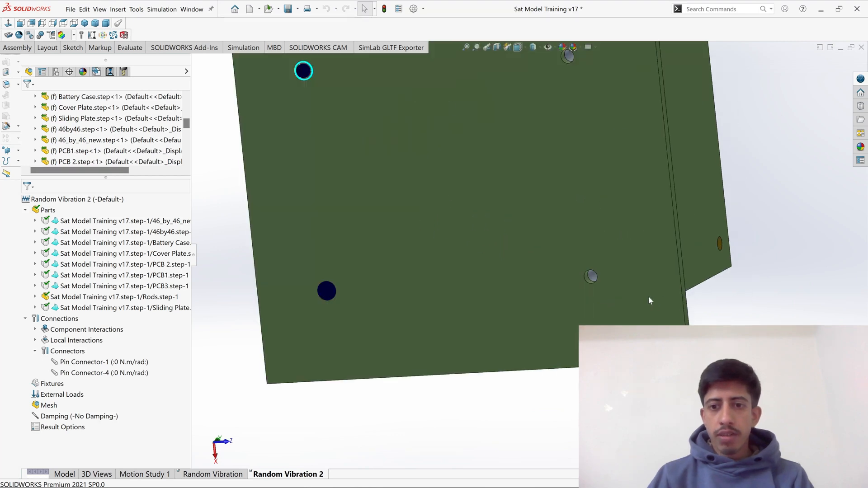
pyautogui.scroll(-5, 668, 294)
pyautogui.scroll(-4, 525, 247)
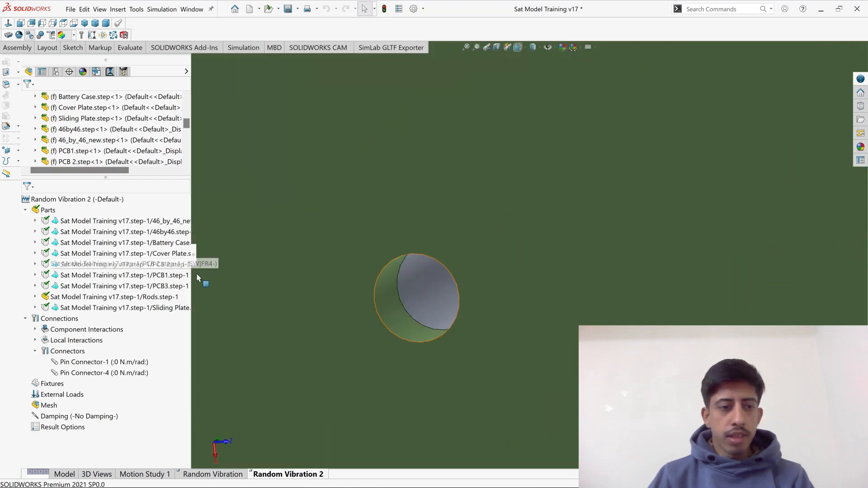
pyautogui.rightClick(68, 319)
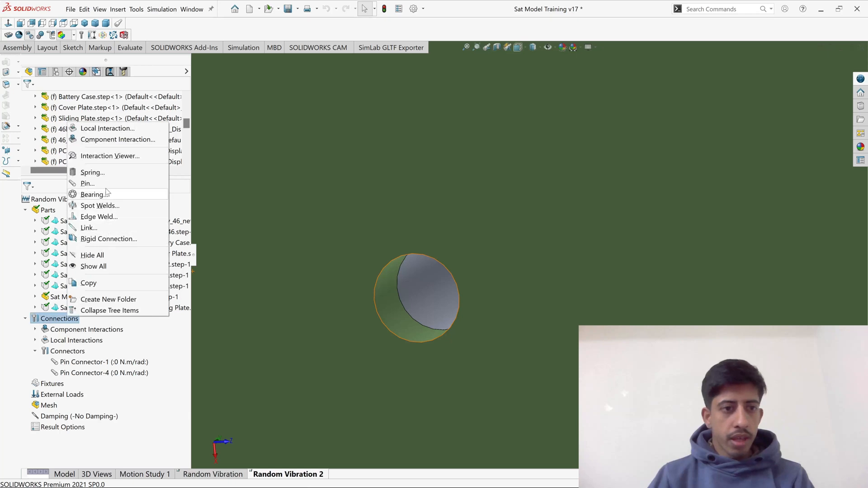
pyautogui.click(128, 184)
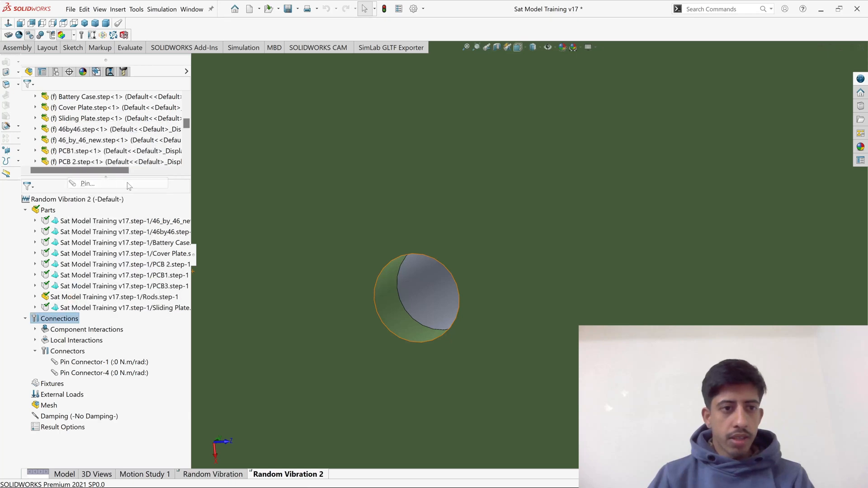
pyautogui.click(393, 313)
pyautogui.click(419, 295)
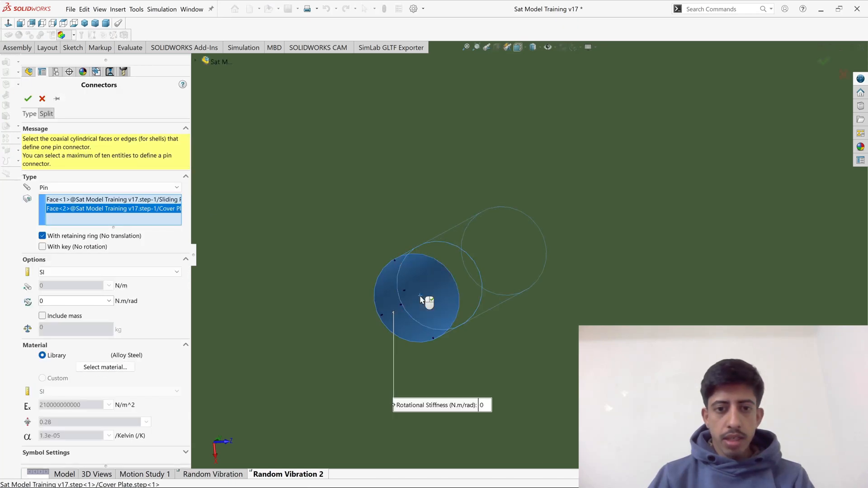
pyautogui.press('Return')
# Add a pin connector at the remaining upper-right hole, joining the Sliding Plate and Cover Plate faces.
pyautogui.scroll(12, 420, 296)
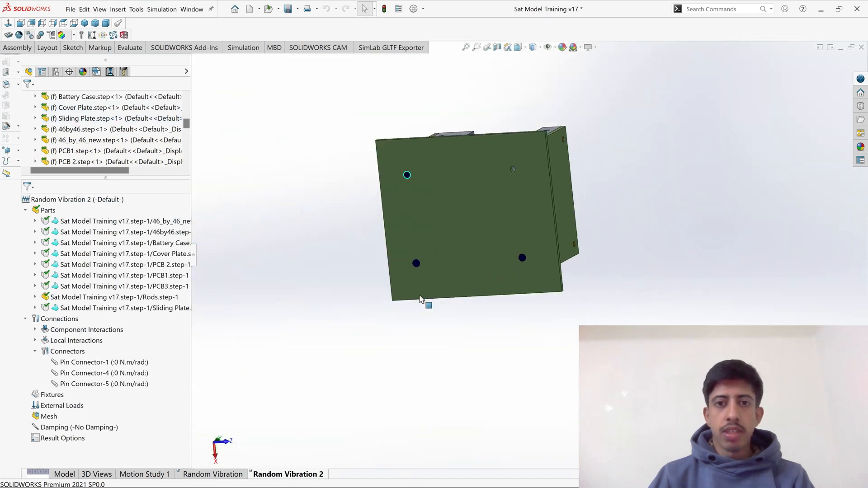
pyautogui.scroll(-5, 486, 100)
pyautogui.scroll(-8, 531, 316)
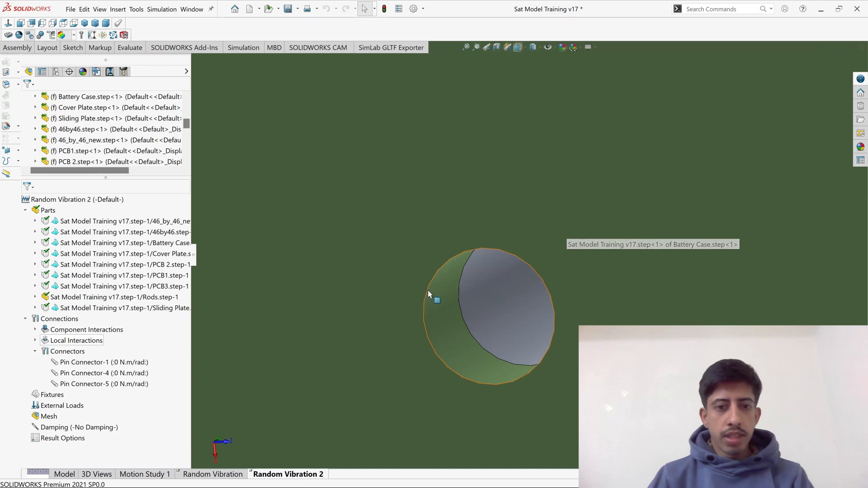
pyautogui.rightClick(59, 319)
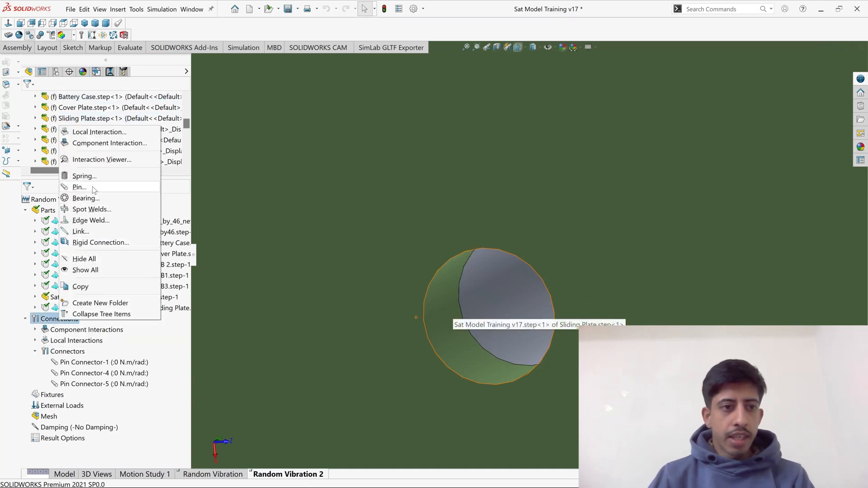
pyautogui.click(388, 313)
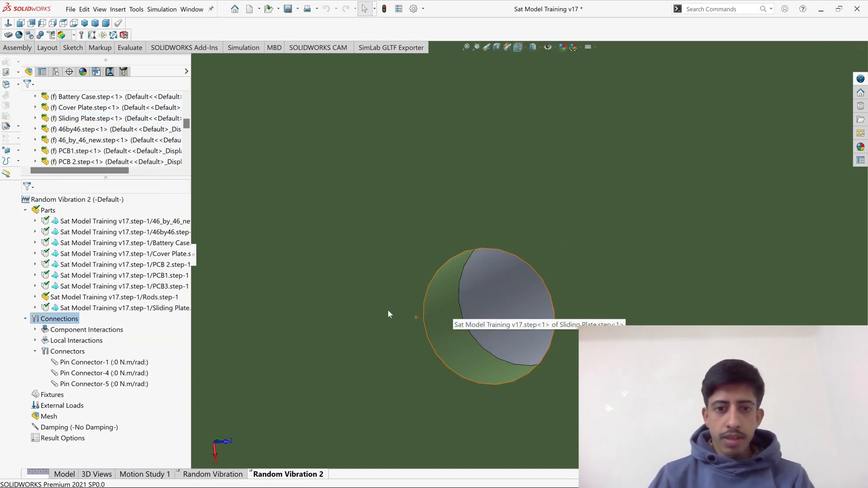
pyautogui.click(444, 328)
pyautogui.click(491, 298)
pyautogui.rightClick(491, 302)
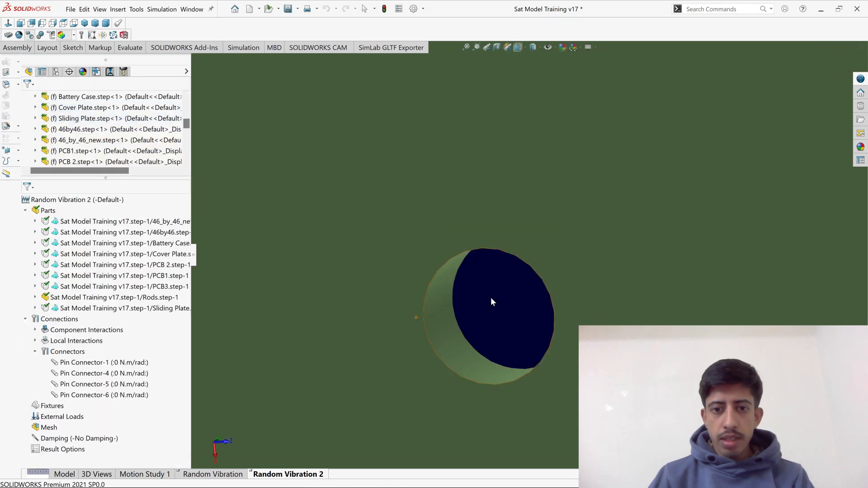
# Examine the pins in the Sliding Plate's four holes, comparing Pin Connector-1 with the one in the upper-right hole.
pyautogui.scroll(5, 461, 335)
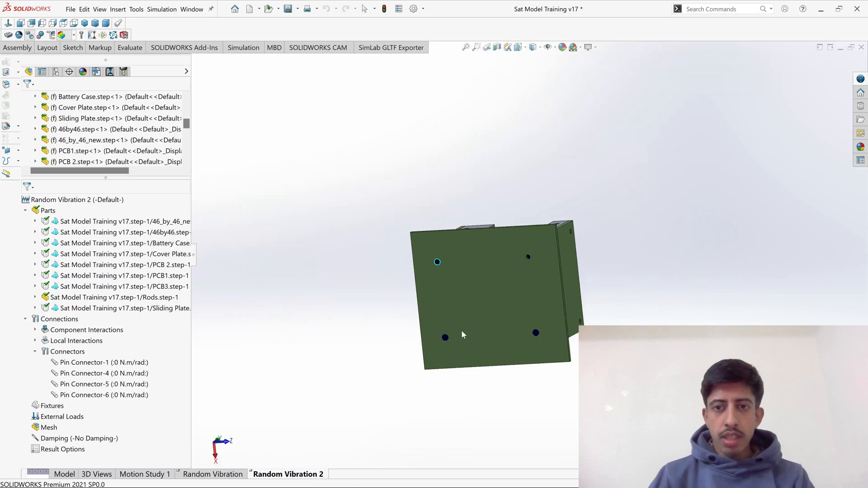
pyautogui.scroll(-8, 429, 276)
pyautogui.scroll(-6, 398, 294)
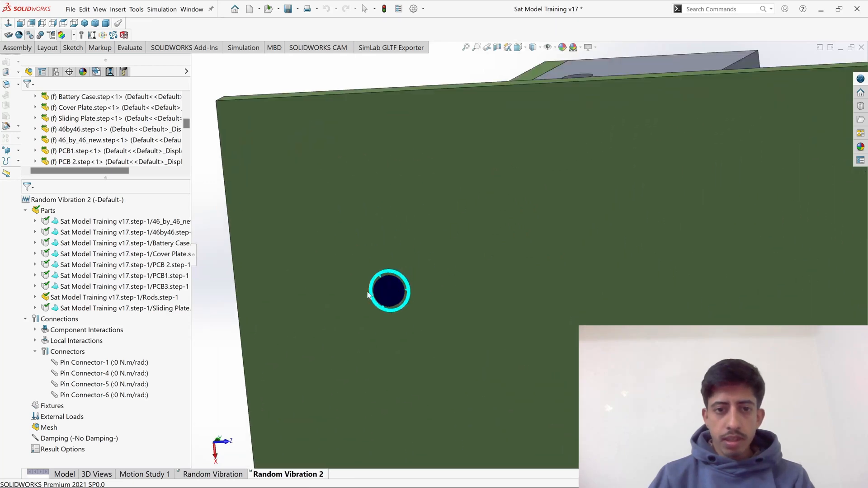
pyautogui.click(470, 247)
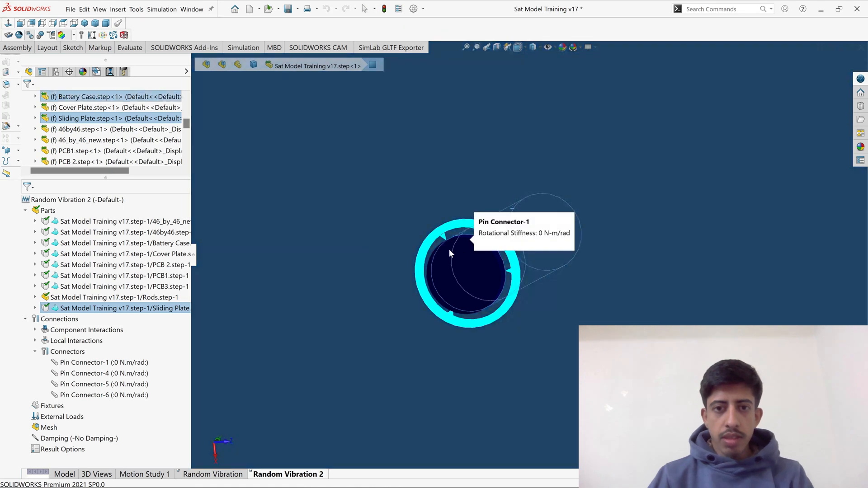
pyautogui.press('Escape')
pyautogui.scroll(10, 422, 308)
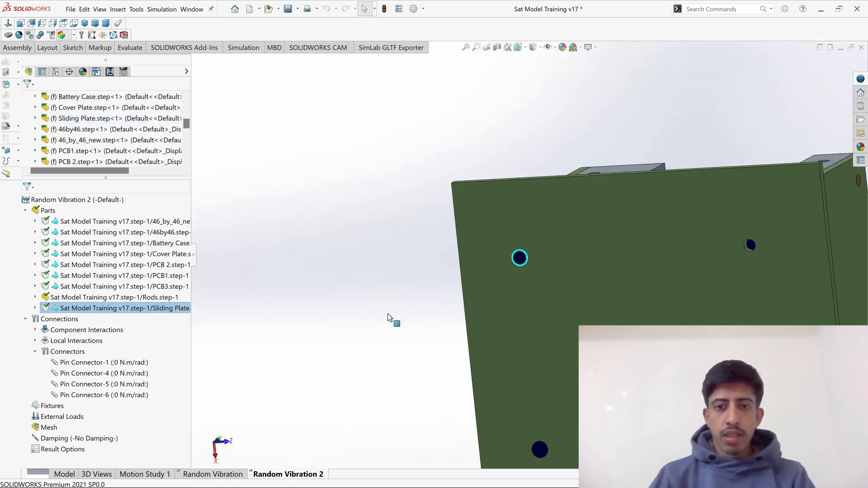
pyautogui.scroll(-2, 670, 278)
pyautogui.moveTo(671, 279); pyautogui.dragTo(587, 181, button='middle')
pyautogui.scroll(-5, 556, 290)
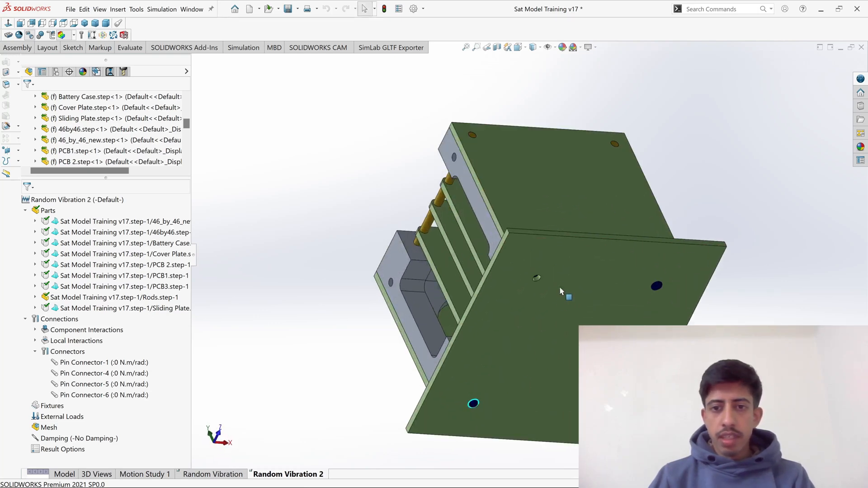
pyautogui.scroll(-4, 558, 340)
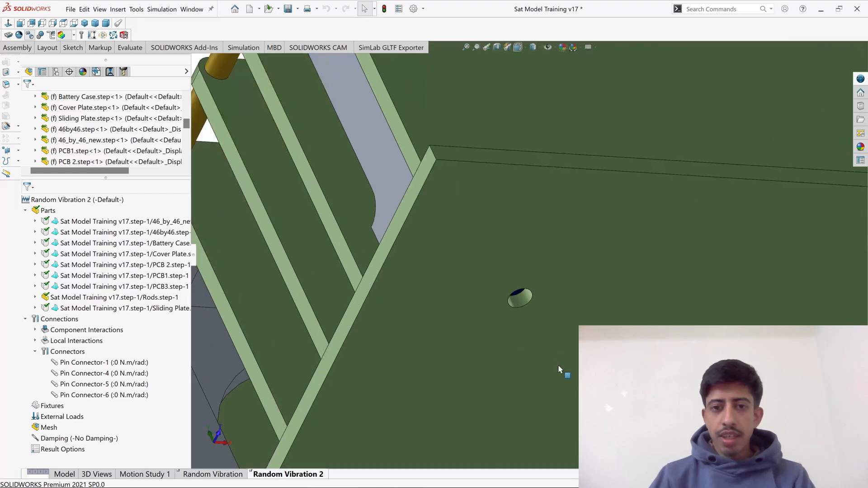
pyautogui.moveTo(558, 364); pyautogui.dragTo(545, 310, button='middle')
pyautogui.scroll(-5, 523, 294)
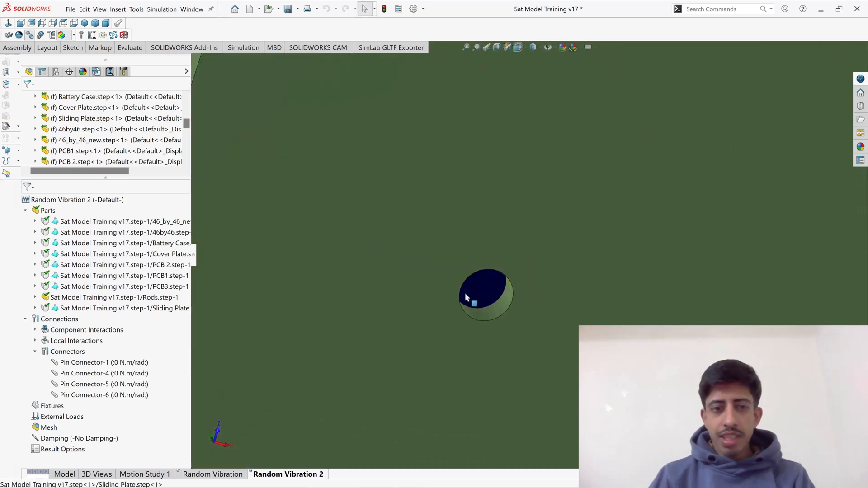
# Delete Pin Connector-6 from the study's connectors.
pyautogui.click(90, 362)
pyautogui.click(104, 394)
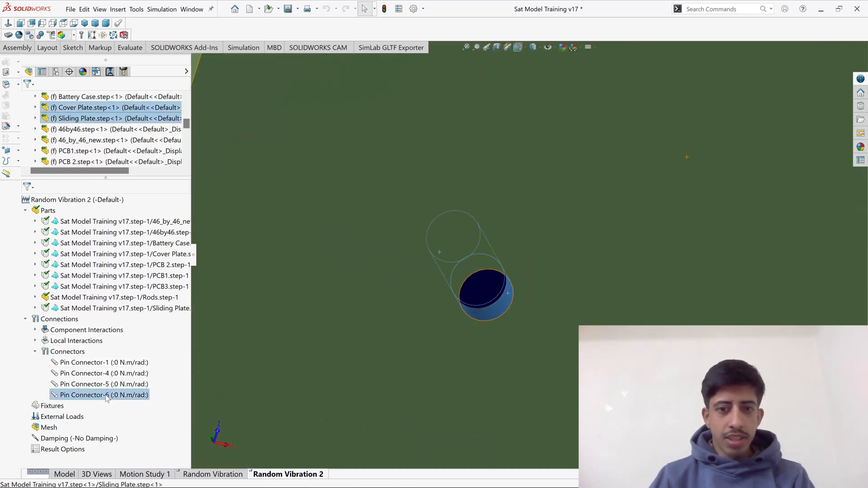
pyautogui.press('Delete')
pyautogui.press('Return')
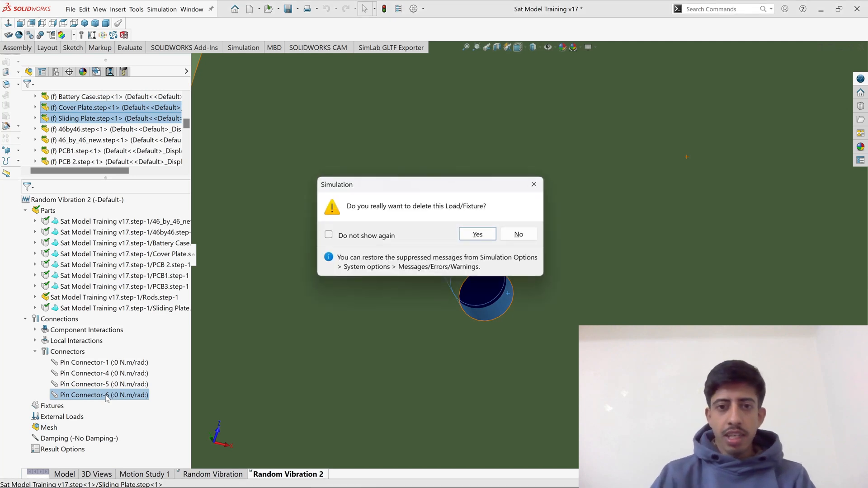
pyautogui.press('Return')
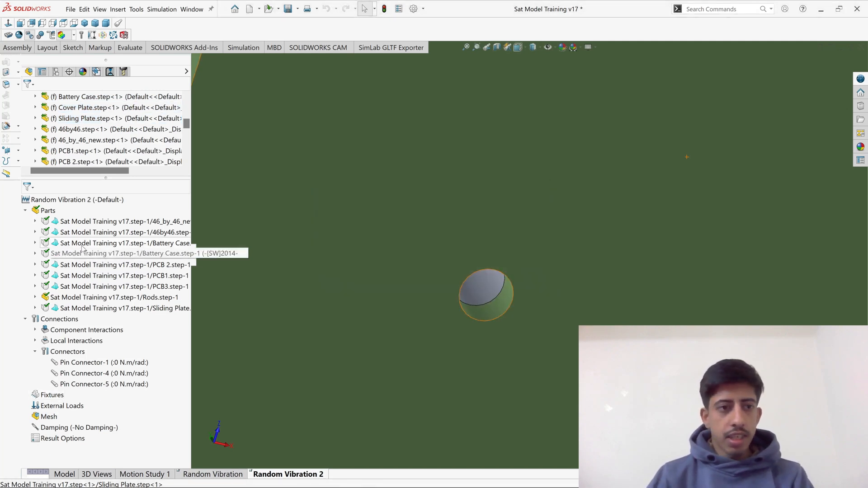
pyautogui.rightClick(57, 322)
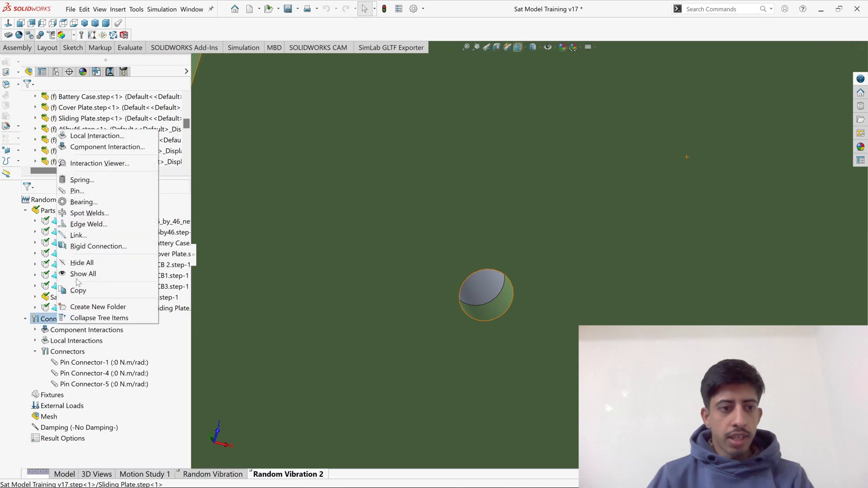
pyautogui.click(78, 236)
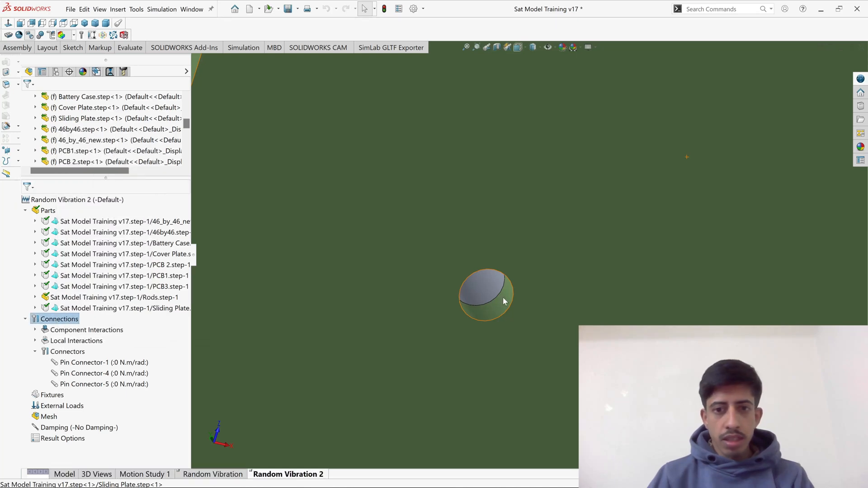
pyautogui.scroll(-3, 504, 301)
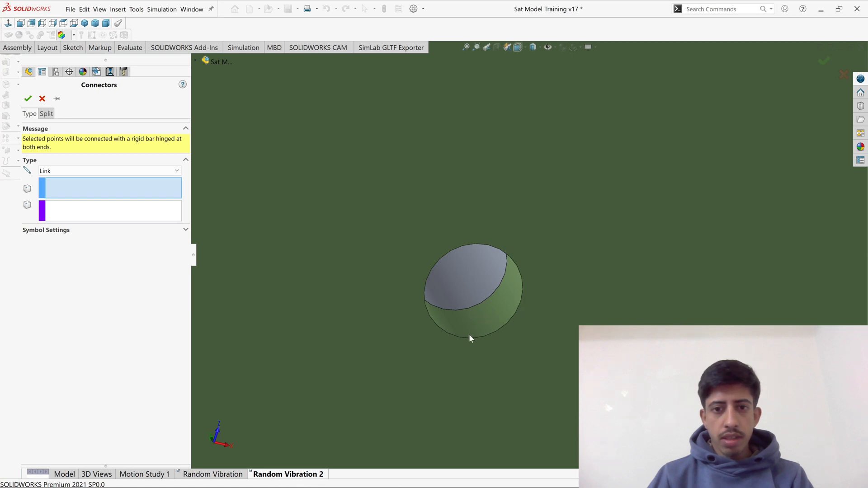
pyautogui.moveTo(469, 335); pyautogui.dragTo(430, 323, button='middle')
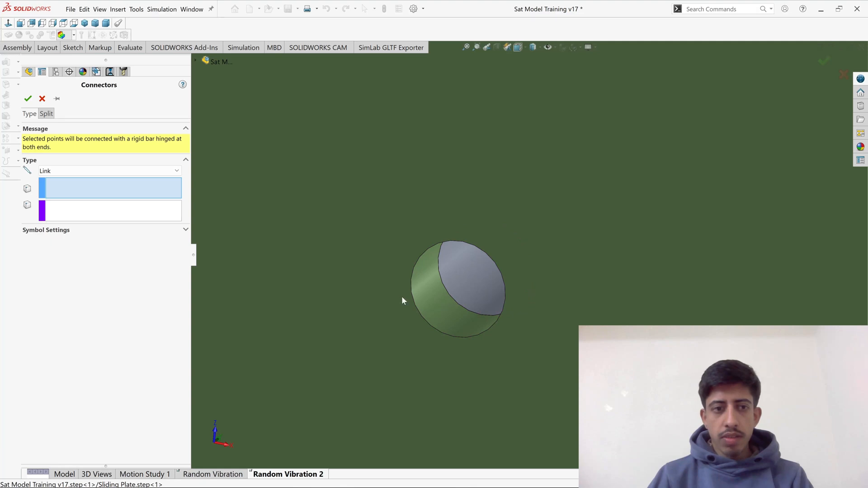
pyautogui.click(42, 100)
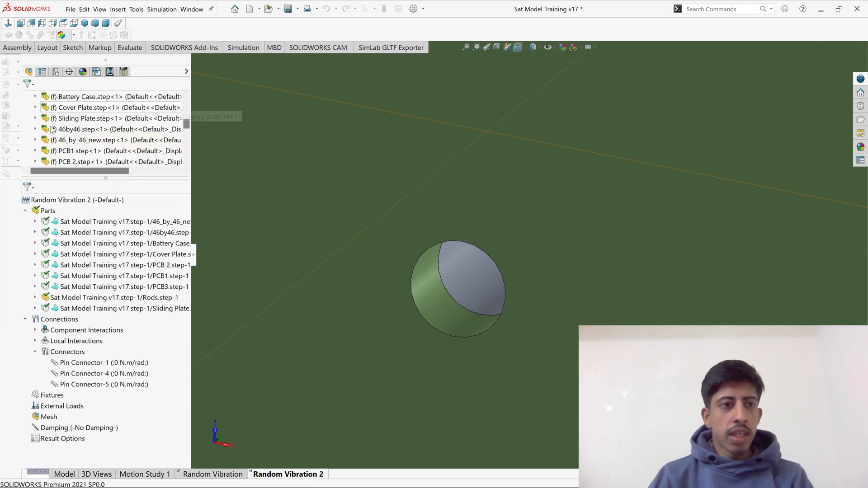
# Add a pin connector with retaining ring between the Sliding Plate and Cover Plate faces of the one unpinned hole.
pyautogui.rightClick(45, 319)
pyautogui.press('Escape')
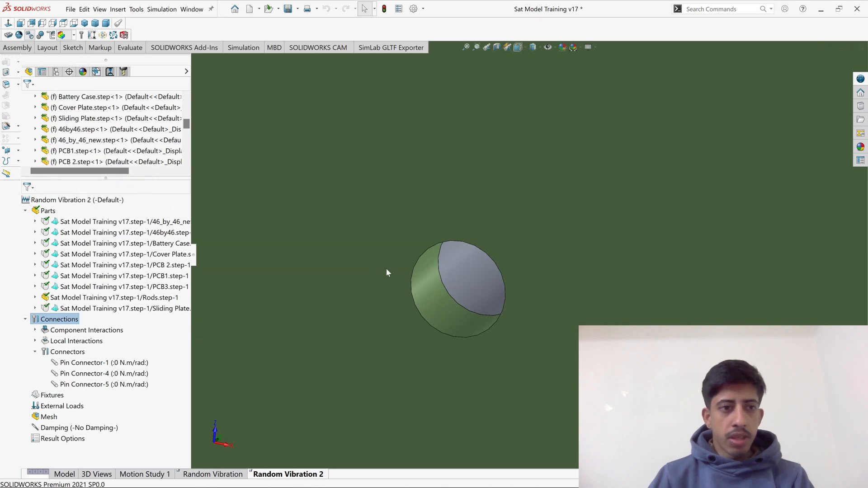
pyautogui.click(432, 298)
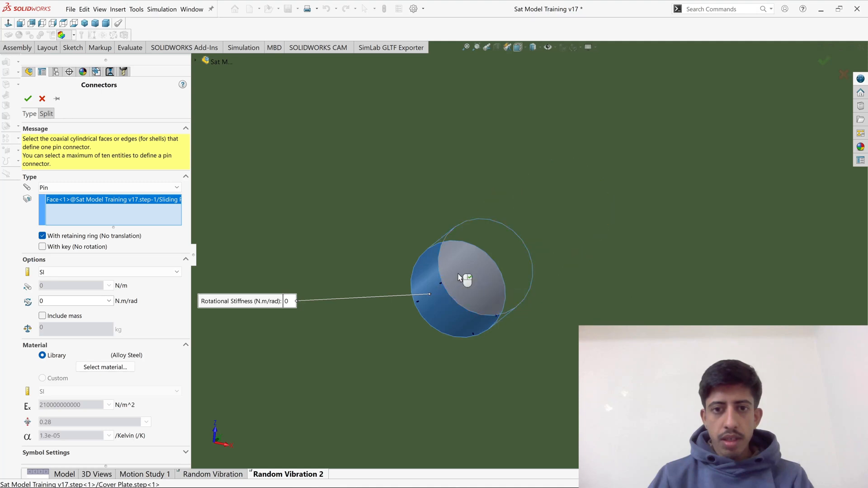
pyautogui.click(458, 276)
pyautogui.press('Return')
# Collapse the Connectors folder in the Random Vibration 2 study tree.
pyautogui.scroll(14, 451, 274)
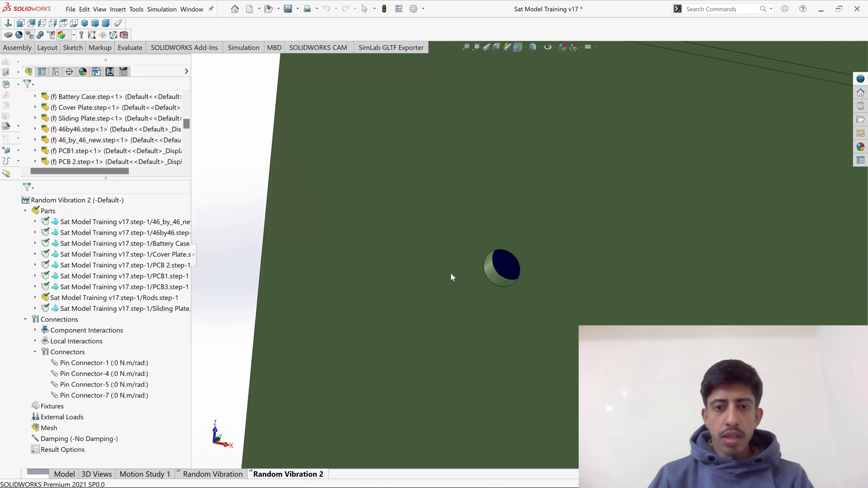
pyautogui.scroll(-2, 645, 274)
pyautogui.moveTo(645, 278); pyautogui.dragTo(380, 198, button='middle')
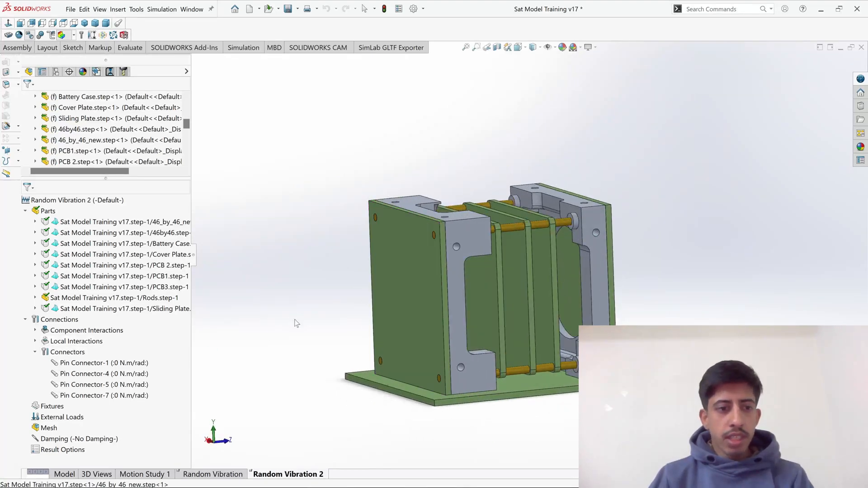
pyautogui.click(35, 352)
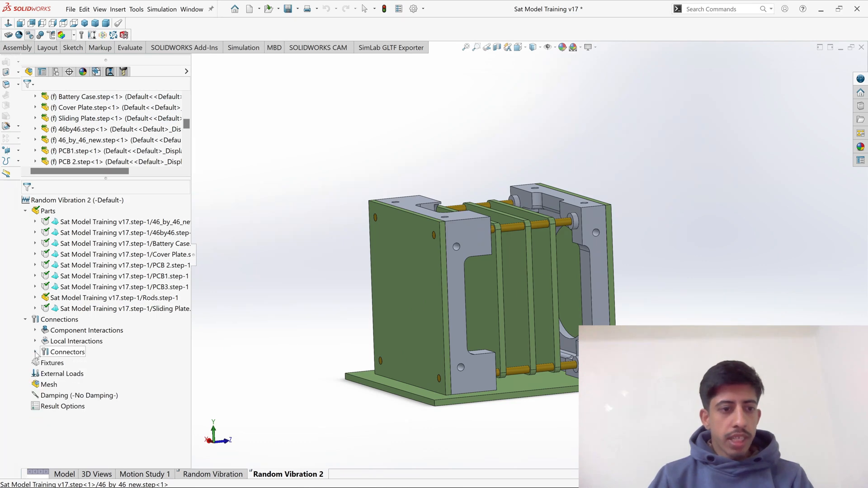
pyautogui.rightClick(85, 344)
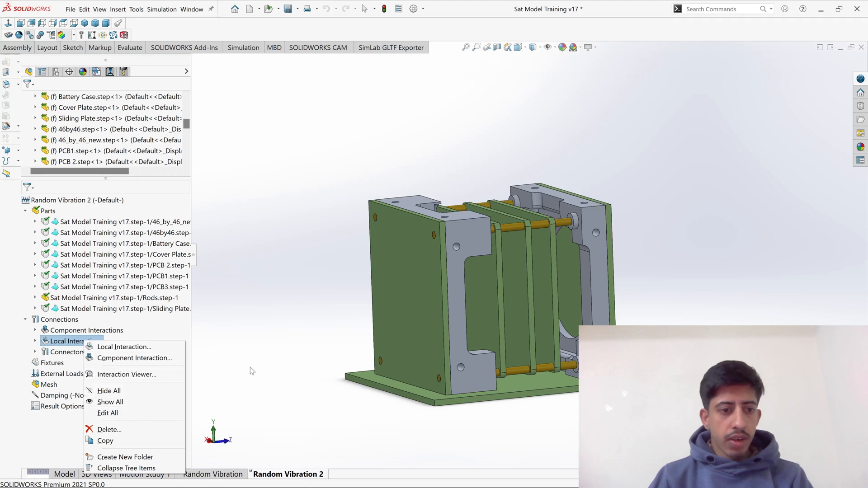
pyautogui.click(271, 337)
pyautogui.scroll(3, 377, 280)
pyautogui.scroll(-4, 588, 285)
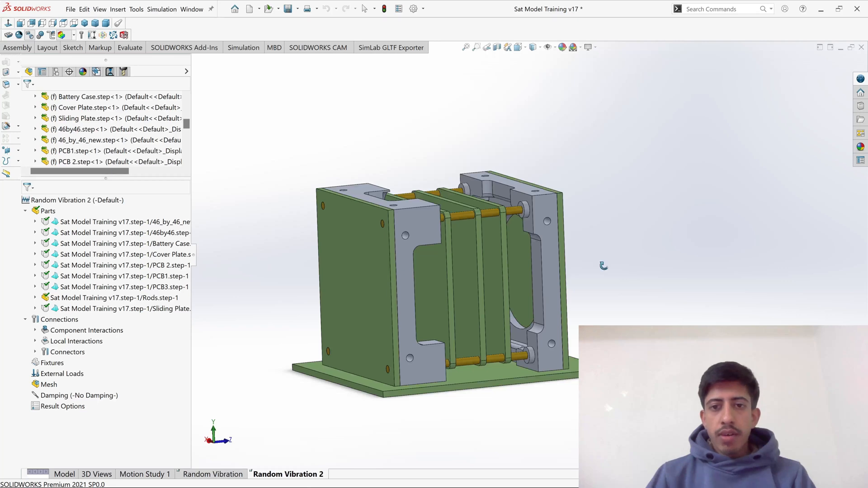
pyautogui.moveTo(604, 265); pyautogui.dragTo(597, 292, button='middle')
pyautogui.scroll(-3, 597, 307)
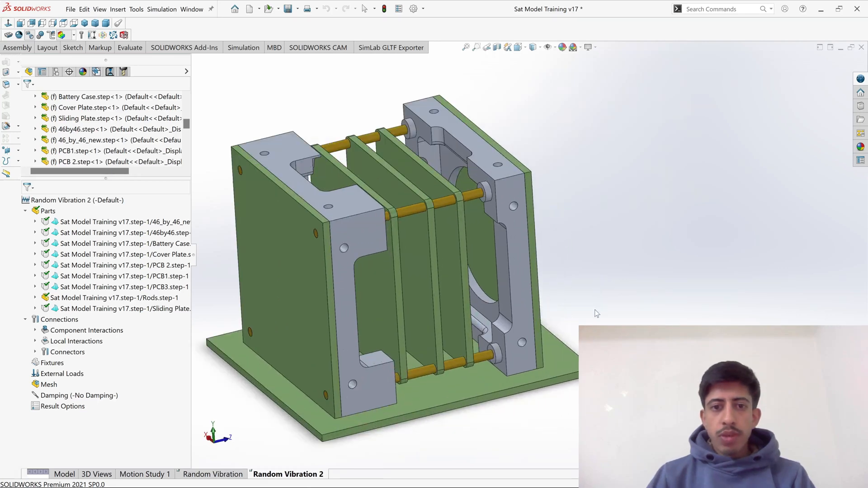
pyautogui.scroll(4, 597, 311)
pyautogui.scroll(-2, 547, 275)
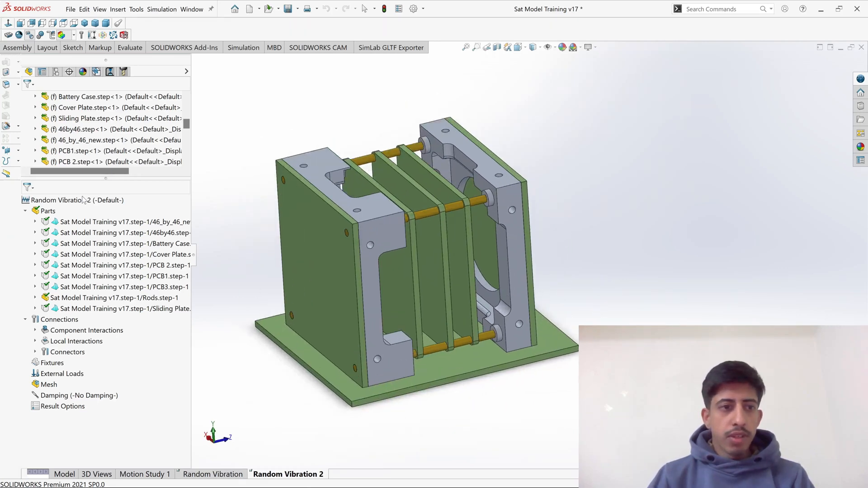
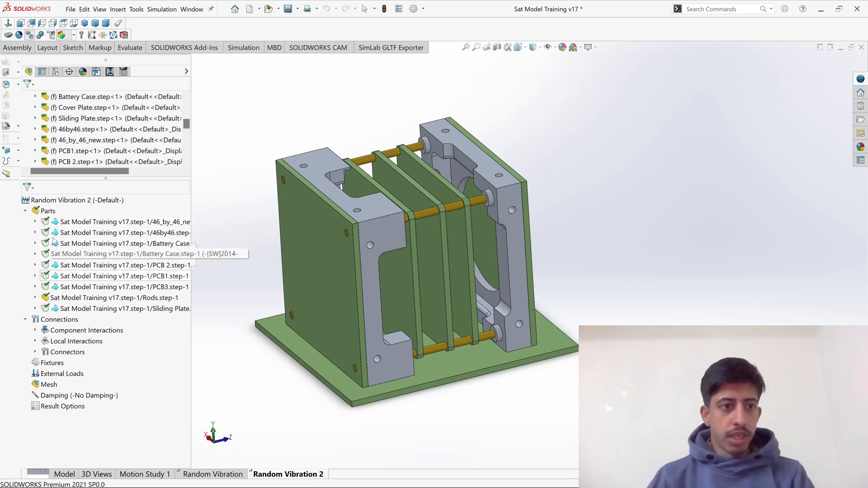
# Review the properties of the material assigned to the 46_by_46_new part in the study.
pyautogui.rightClick(54, 224)
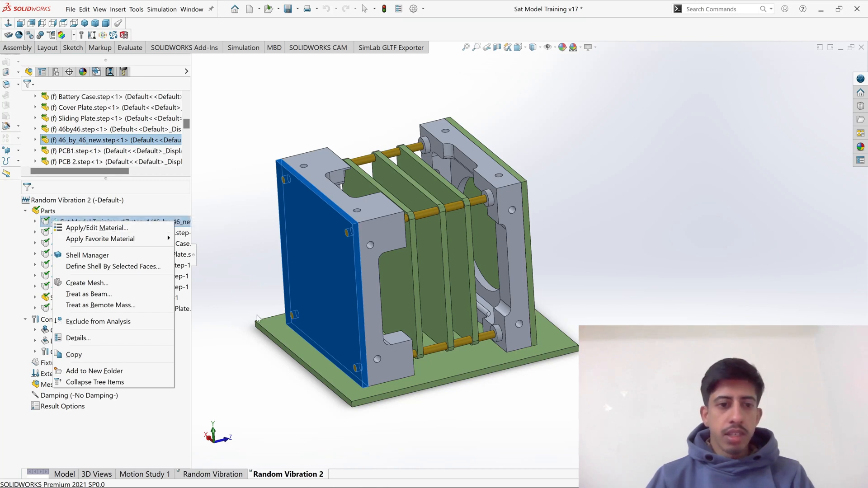
pyautogui.click(231, 301)
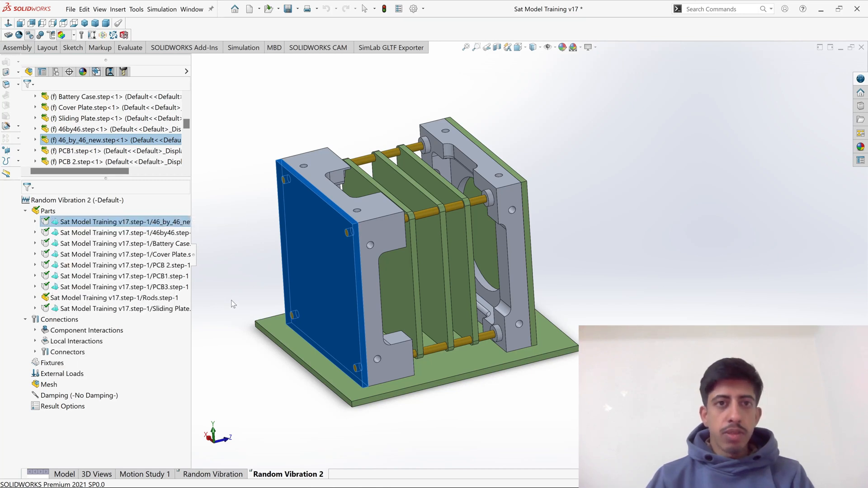
pyautogui.rightClick(52, 223)
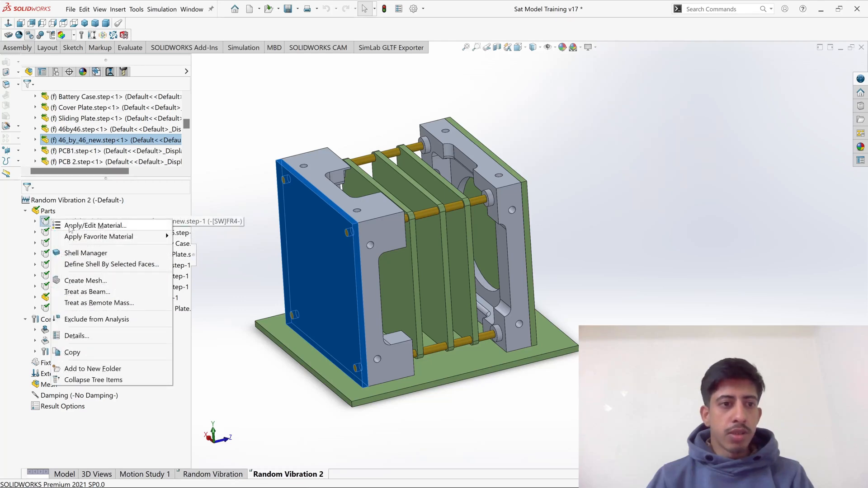
pyautogui.click(72, 226)
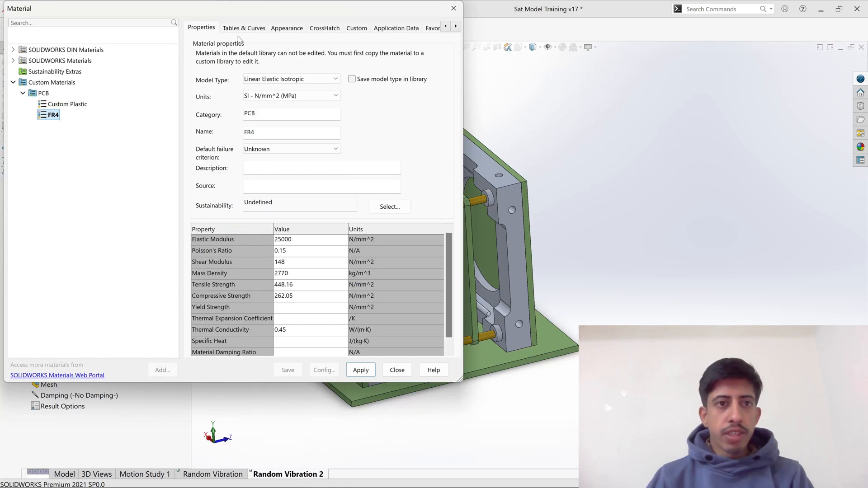
pyautogui.moveTo(239, 14); pyautogui.dragTo(436, 42)
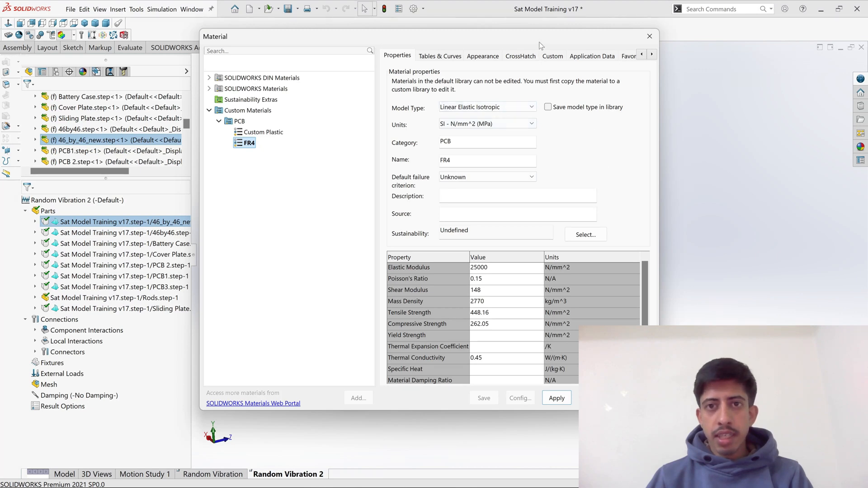
pyautogui.moveTo(539, 43); pyautogui.dragTo(526, 40)
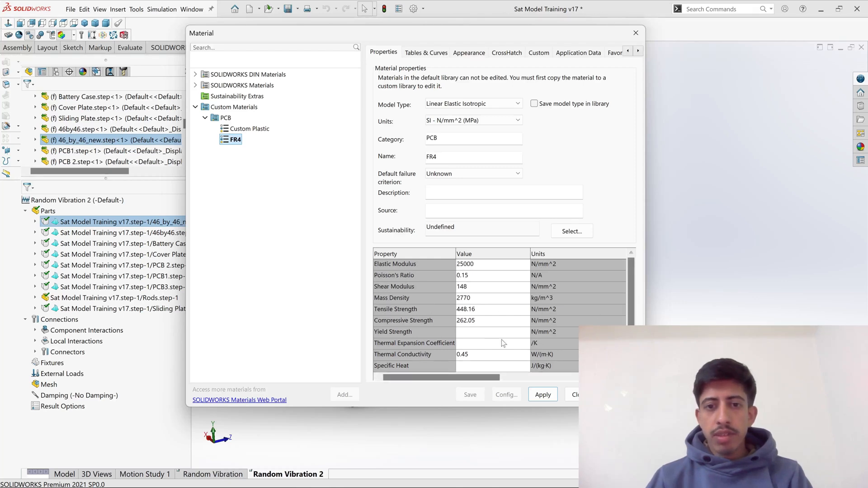
pyautogui.click(572, 395)
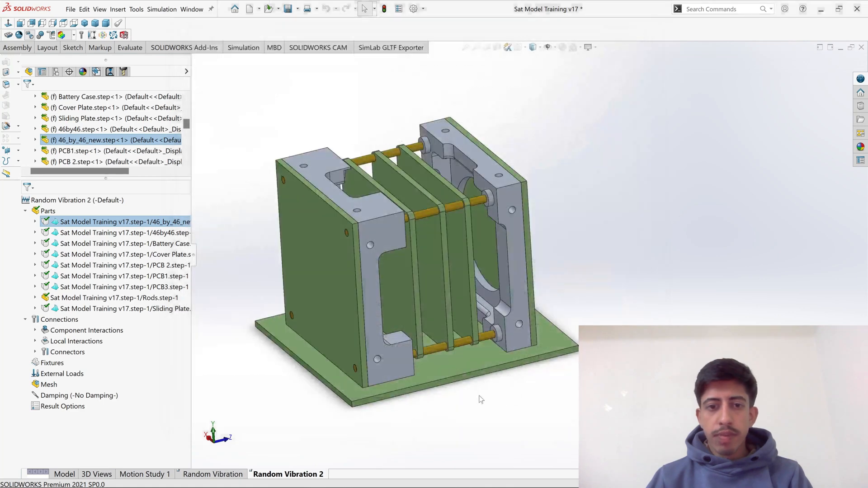
# Collapse the Parts and Connections folders in the Random Vibration 2 study tree.
pyautogui.scroll(1, 540, 384)
pyautogui.scroll(-1, 446, 313)
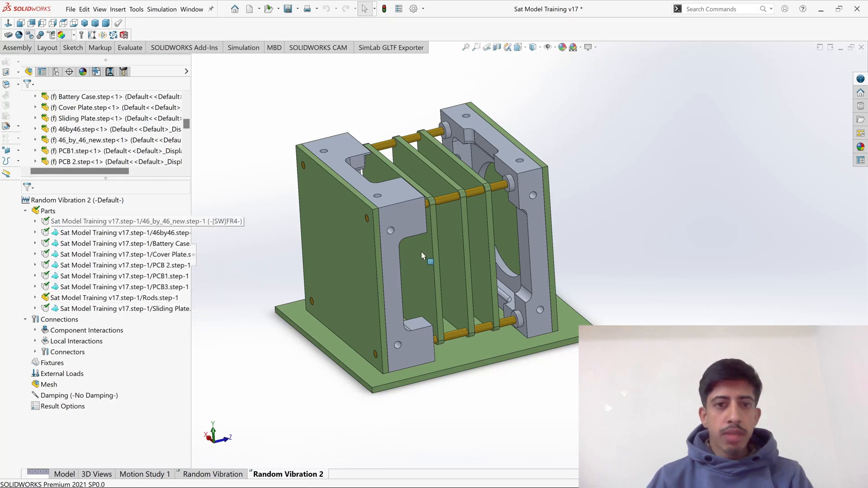
pyautogui.scroll(1, 511, 283)
pyautogui.scroll(-1, 509, 267)
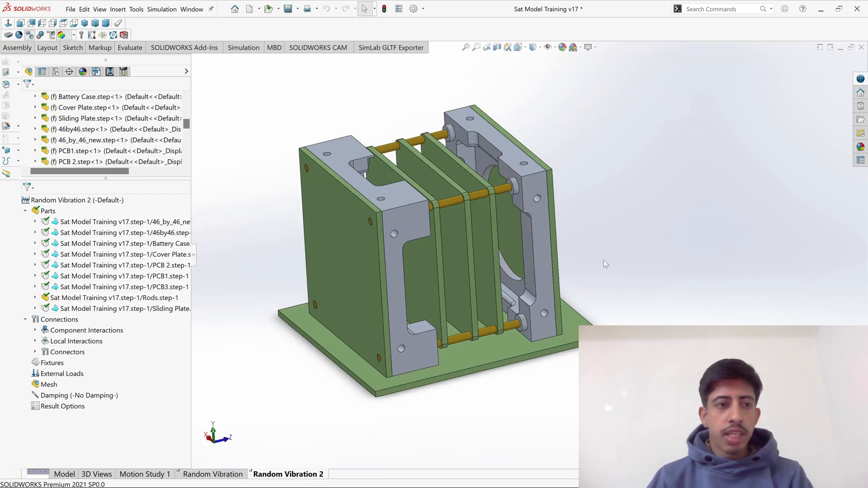
pyautogui.click(25, 211)
pyautogui.click(25, 221)
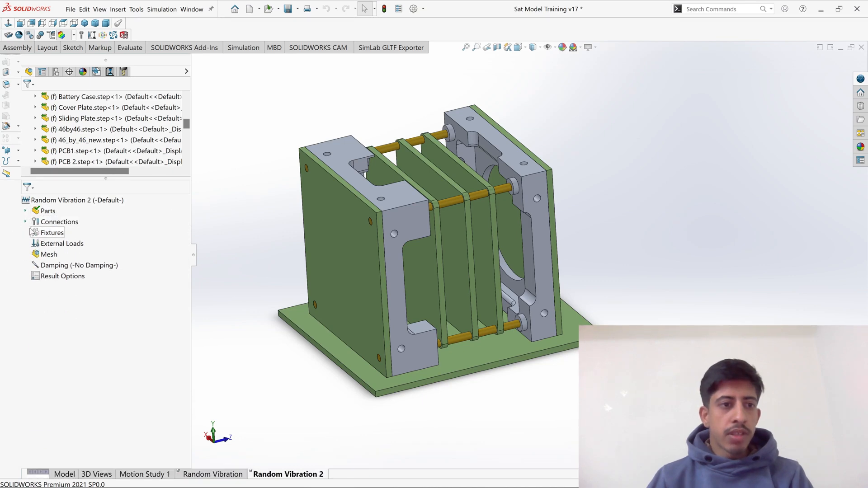
# Start a Fixed Geometry fixture and assign it to two adjacent thin edge faces of the Sliding Plate.
pyautogui.click(50, 234)
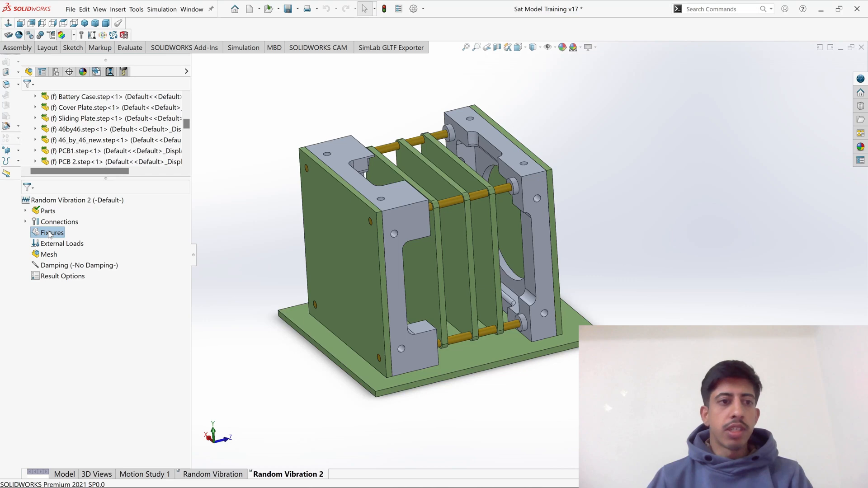
pyautogui.rightClick(50, 234)
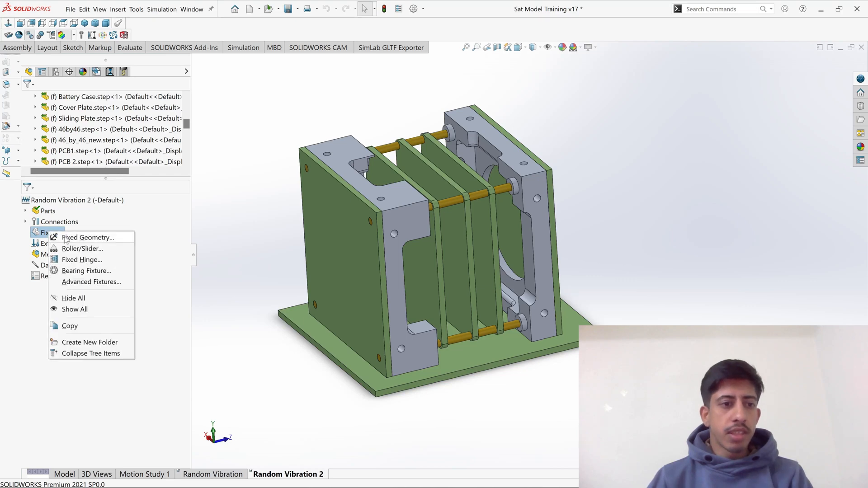
pyautogui.click(86, 237)
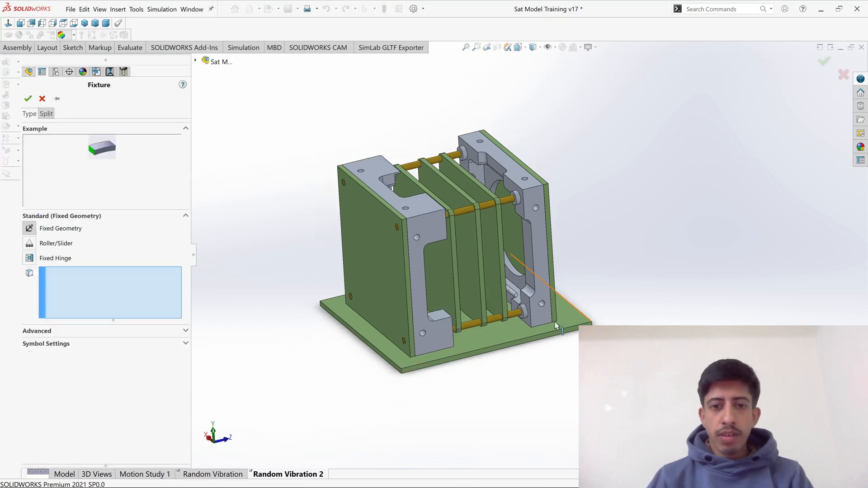
pyautogui.scroll(-6, 421, 375)
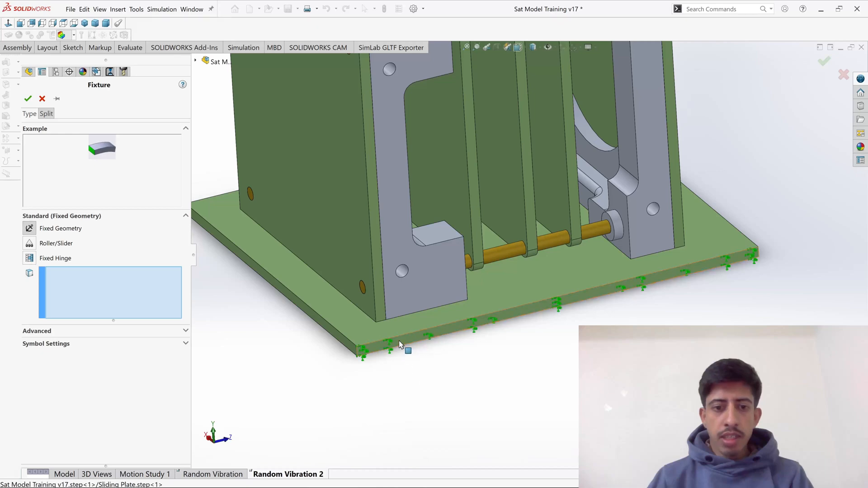
pyautogui.click(400, 345)
pyautogui.scroll(-3, 315, 325)
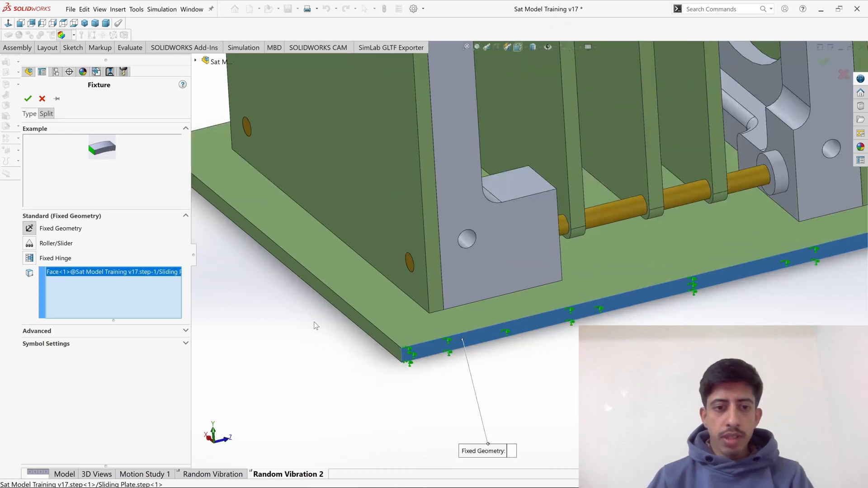
pyautogui.click(339, 313)
# Add the Sliding Plate's two remaining thin edge faces to the Fixed Geometry fixture.
pyautogui.scroll(6, 355, 375)
pyautogui.moveTo(354, 375); pyautogui.dragTo(479, 434, button='middle')
pyautogui.scroll(-3, 547, 239)
pyautogui.scroll(-3, 547, 240)
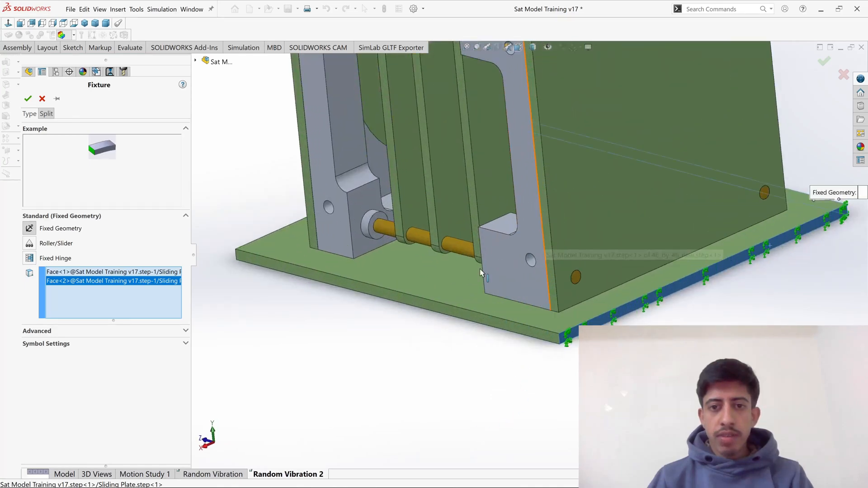
pyautogui.click(450, 315)
pyautogui.scroll(3, 447, 348)
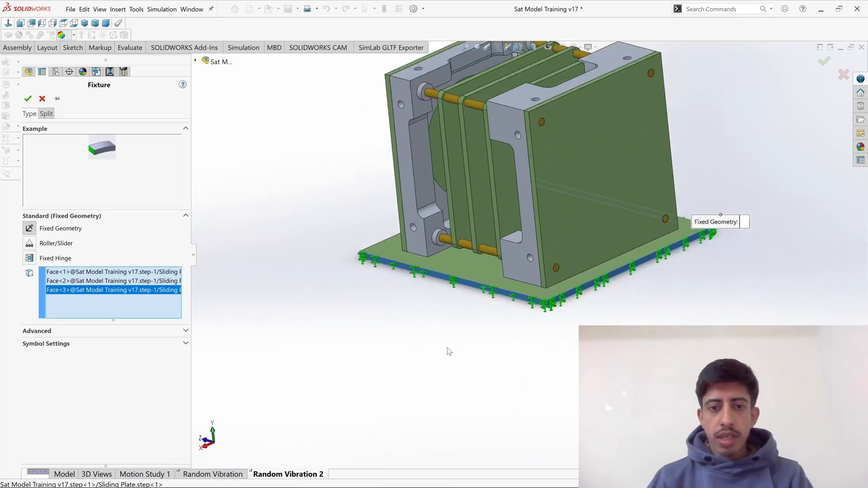
pyautogui.moveTo(455, 345); pyautogui.dragTo(507, 413, button='middle')
pyautogui.scroll(-5, 456, 256)
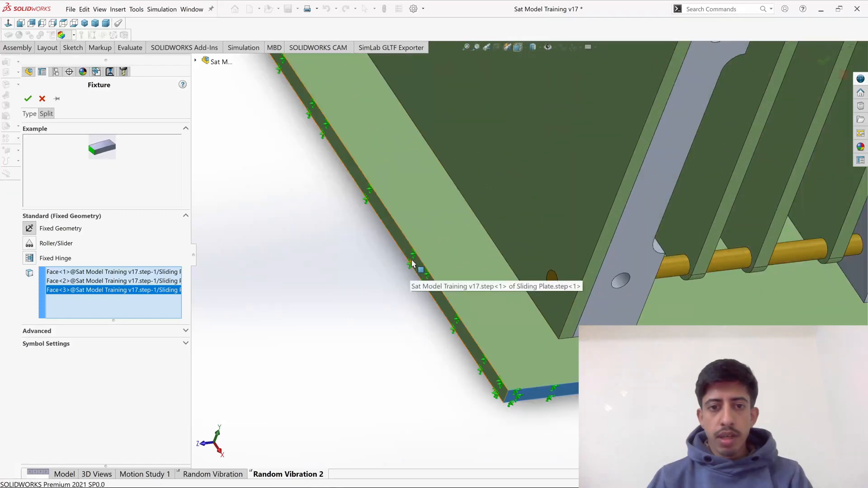
pyautogui.click(413, 267)
# Check the four selected edge faces around the Sliding Plate and accept the Fixed Geometry fixture.
pyautogui.scroll(5, 393, 328)
pyautogui.scroll(2, 537, 386)
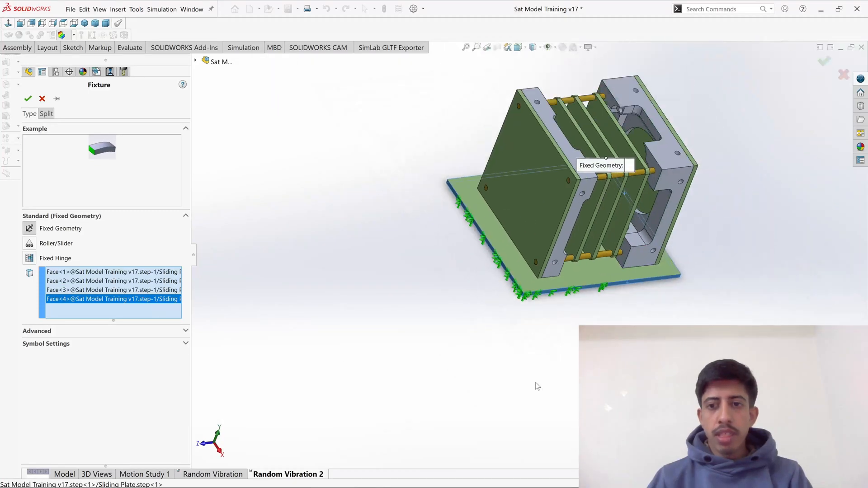
pyautogui.scroll(-4, 668, 242)
pyautogui.moveTo(661, 301); pyautogui.dragTo(386, 348, button='middle')
pyautogui.scroll(3, 506, 294)
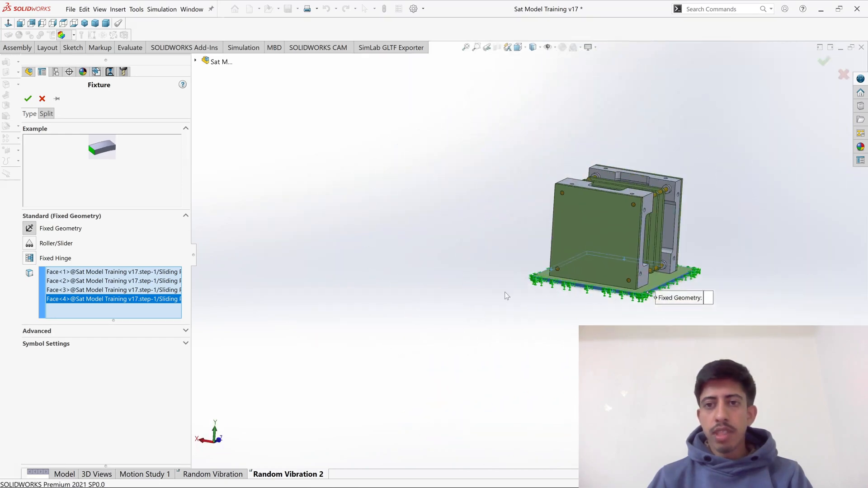
pyautogui.scroll(-2, 755, 239)
pyautogui.scroll(-2, 677, 239)
pyautogui.moveTo(568, 246); pyautogui.dragTo(604, 186, button='middle')
pyautogui.scroll(2, 632, 237)
pyautogui.scroll(2, 604, 186)
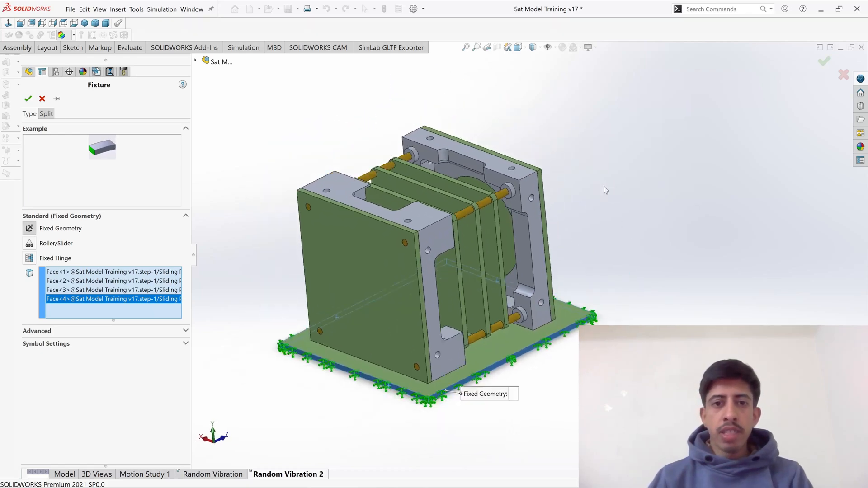
pyautogui.scroll(-1, 492, 186)
pyautogui.moveTo(602, 218)
pyautogui.mouseDown(button='middle')
pyautogui.moveTo(589, 193)
pyautogui.moveTo(599, 221)
pyautogui.mouseUp(button='middle')
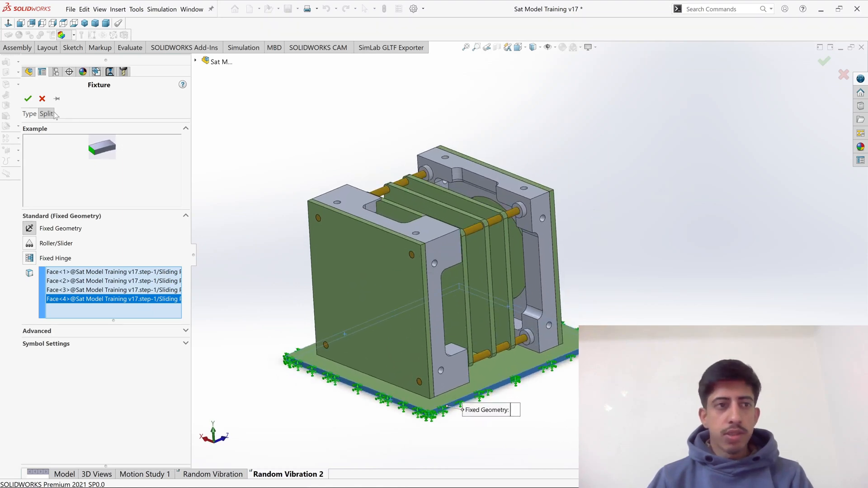
pyautogui.click(27, 98)
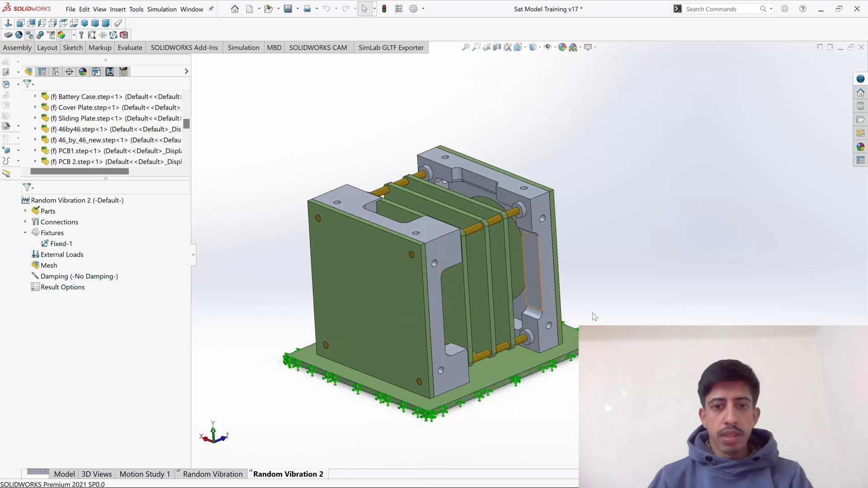
# Start a Uniform Base Excitation load of type Acceleration with its PSD units set to g^2/Hz.
pyautogui.scroll(1, 599, 315)
pyautogui.click(387, 360)
pyautogui.moveTo(387, 360); pyautogui.dragTo(306, 266, button='middle')
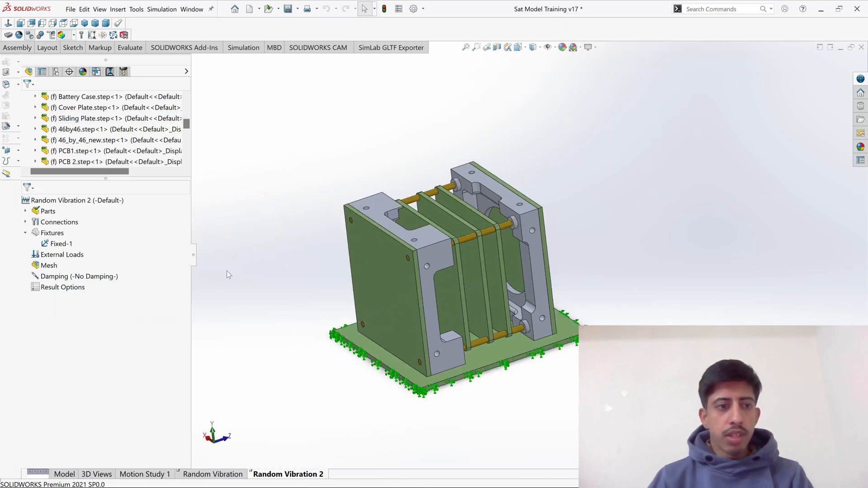
pyautogui.rightClick(59, 258)
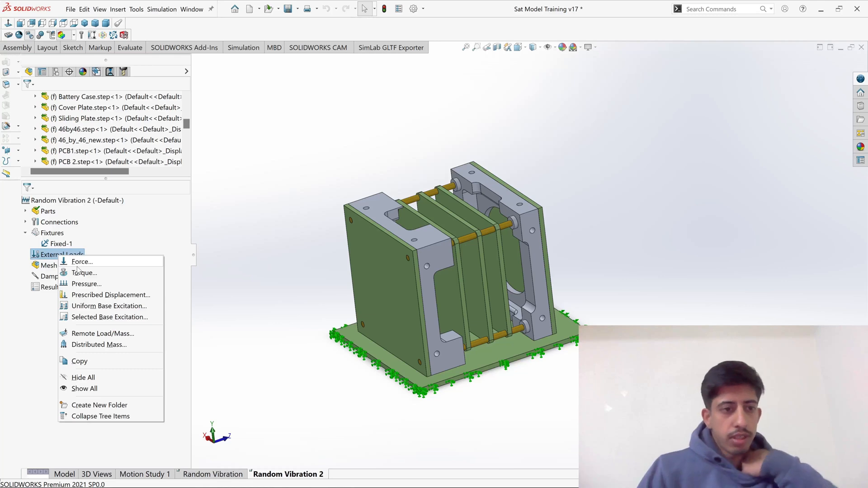
pyautogui.click(96, 306)
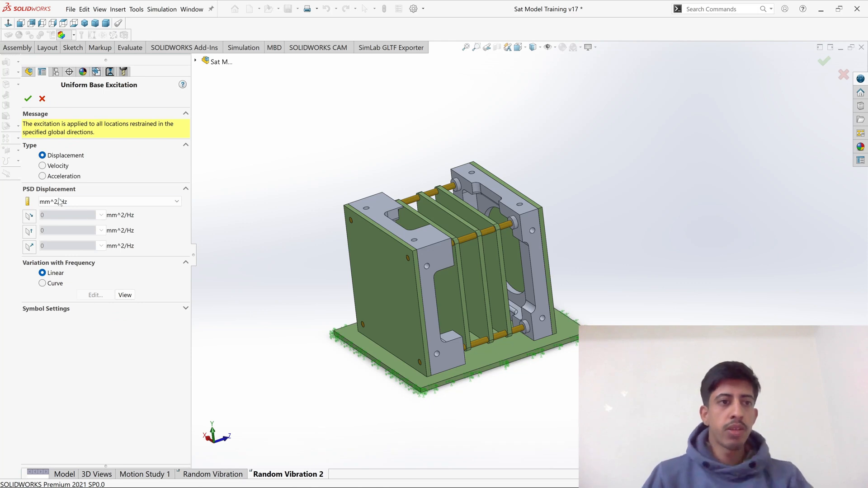
pyautogui.click(43, 175)
pyautogui.click(68, 201)
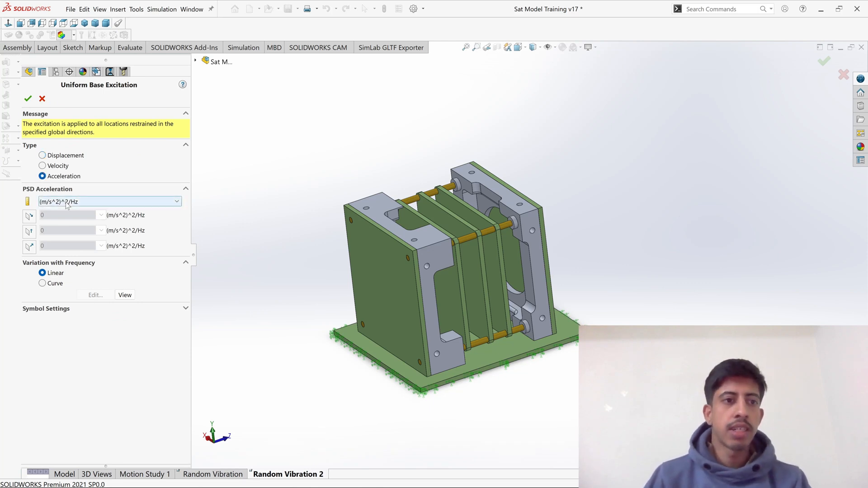
pyautogui.click(71, 236)
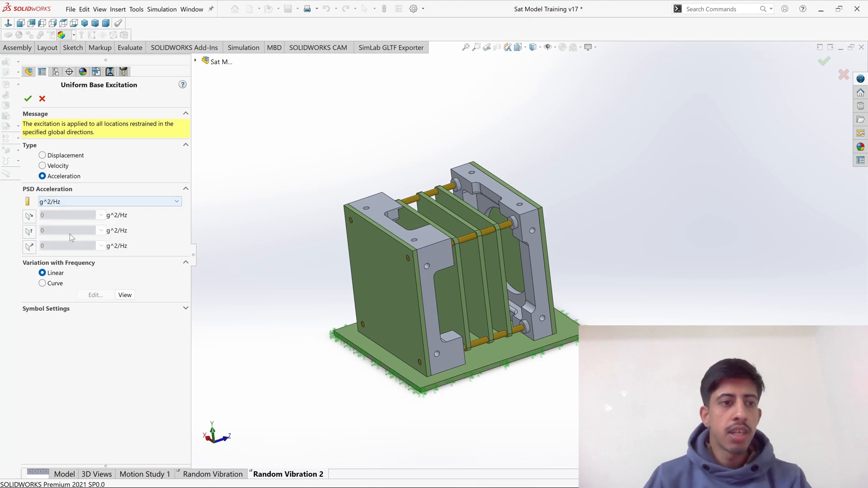
# Enable the excitation component along the global Z direction and set it to 1 g^2/Hz.
pyautogui.click(31, 250)
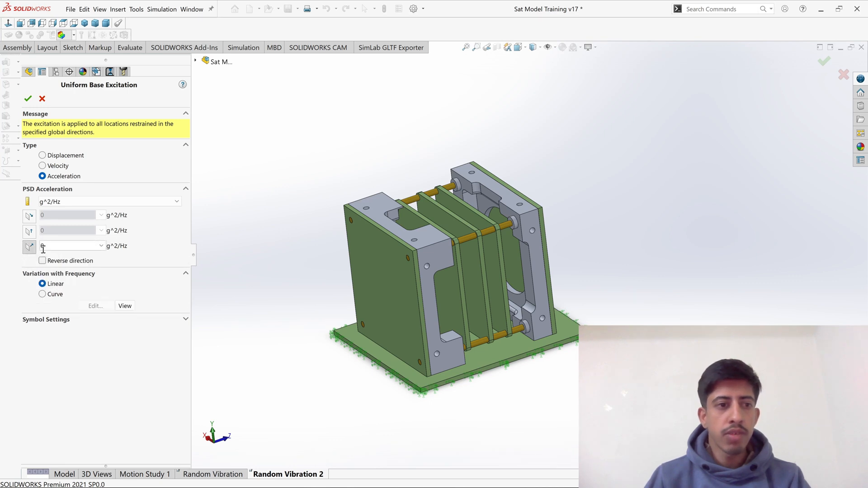
pyautogui.doubleClick(64, 245)
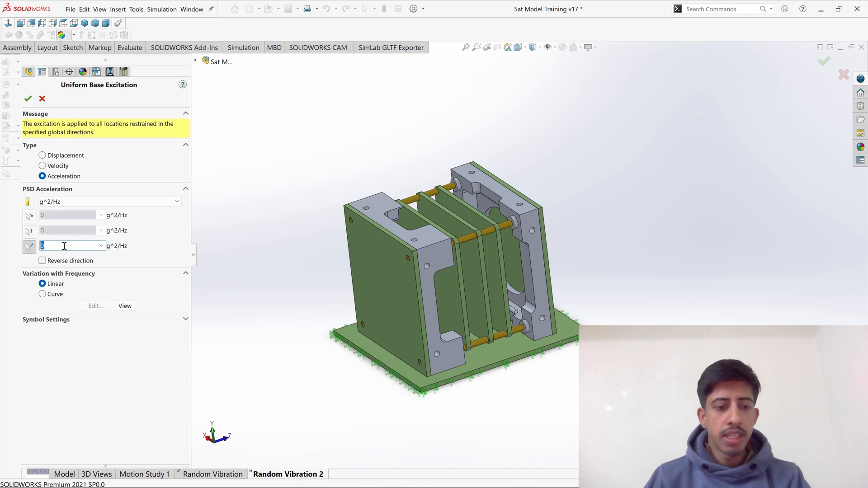
pyautogui.write('1')
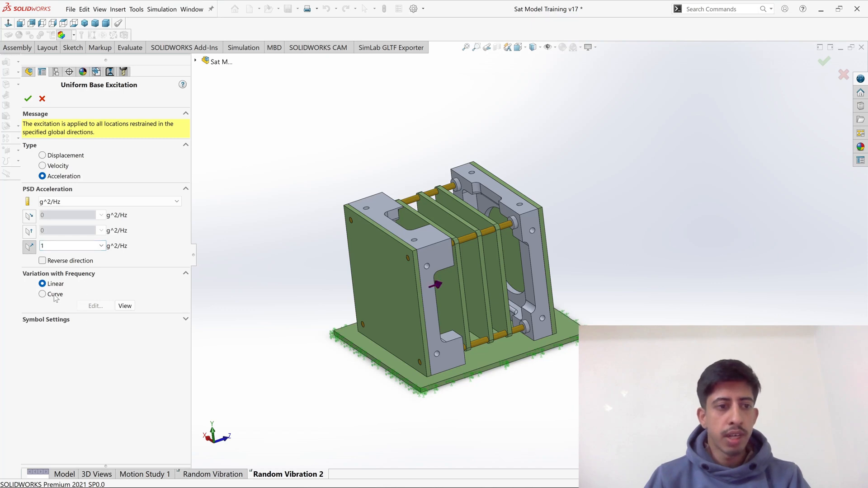
# Examine the excitation direction arrow against the satellite assembly and the fixtures around its Sliding Plate.
pyautogui.scroll(-1, 477, 332)
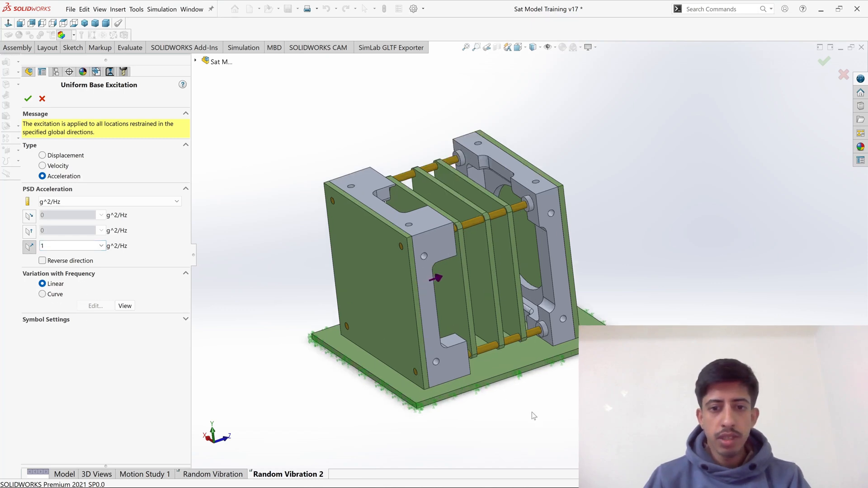
pyautogui.moveTo(527, 400); pyautogui.dragTo(526, 424, button='middle')
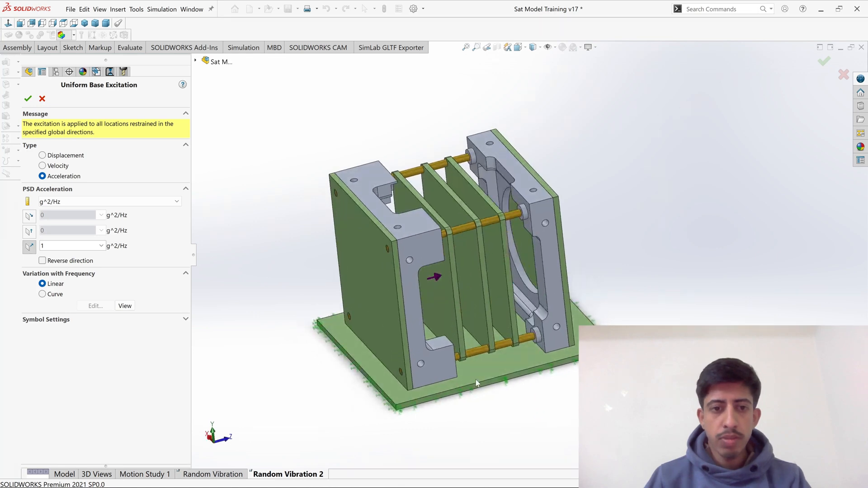
pyautogui.scroll(-2, 476, 383)
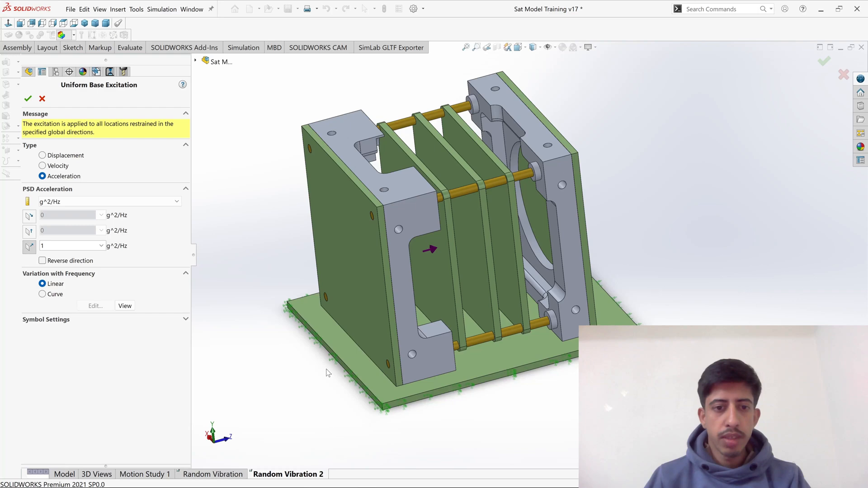
pyautogui.scroll(-8, 328, 373)
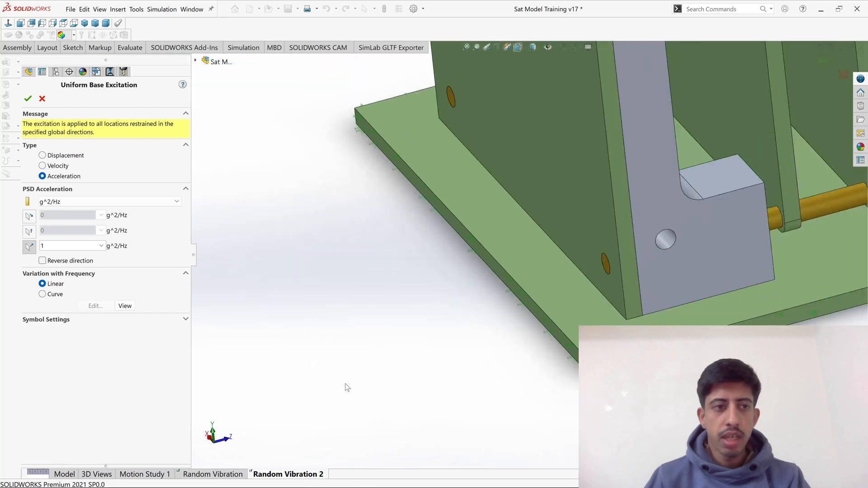
pyautogui.scroll(10, 345, 384)
pyautogui.scroll(-3, 673, 205)
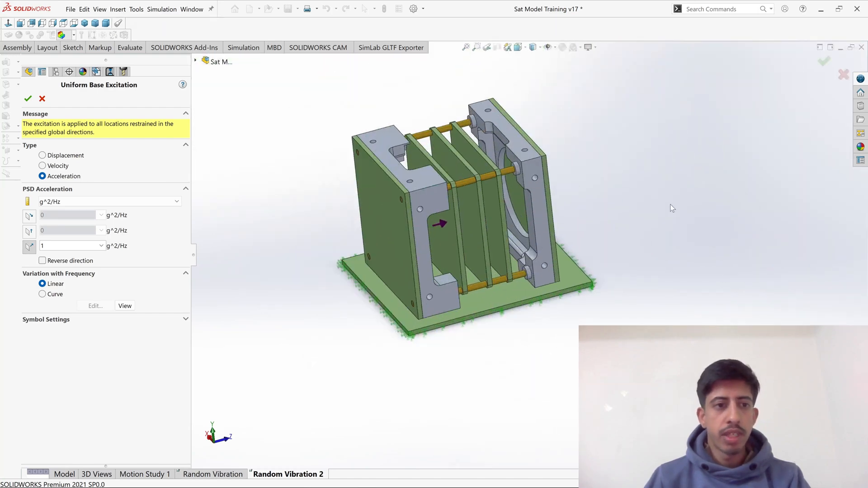
pyautogui.scroll(-3, 533, 196)
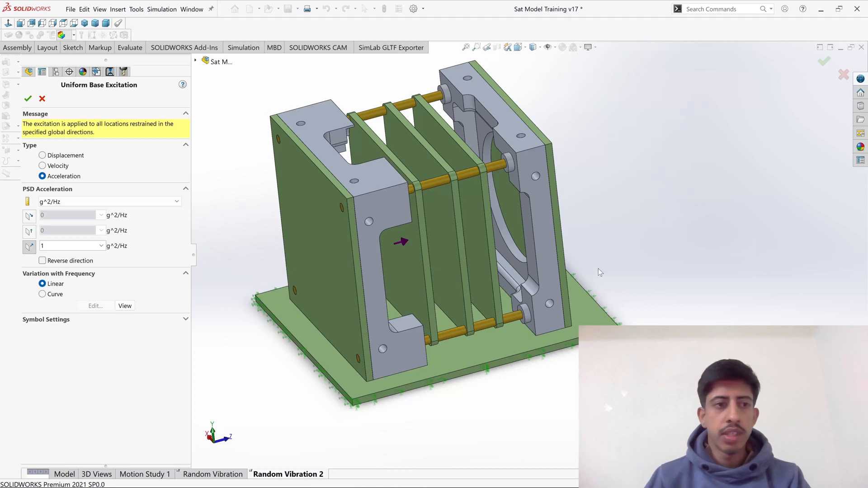
pyautogui.scroll(-2, 571, 242)
pyautogui.scroll(4, 448, 285)
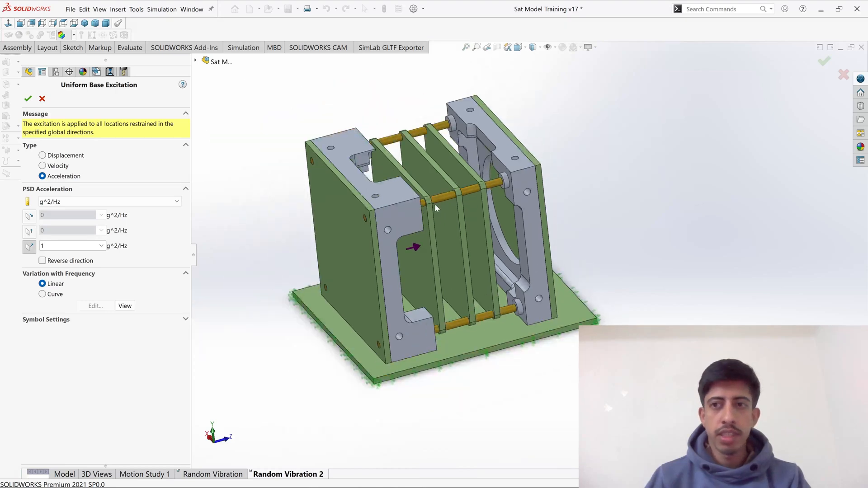
pyautogui.scroll(-3, 425, 204)
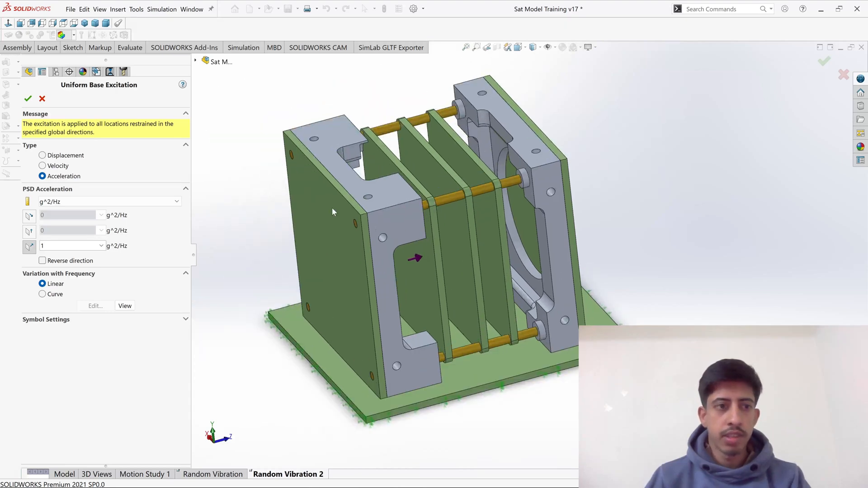
# Define the excitation's variation with frequency by a curve and open that curve for editing.
pyautogui.click(43, 294)
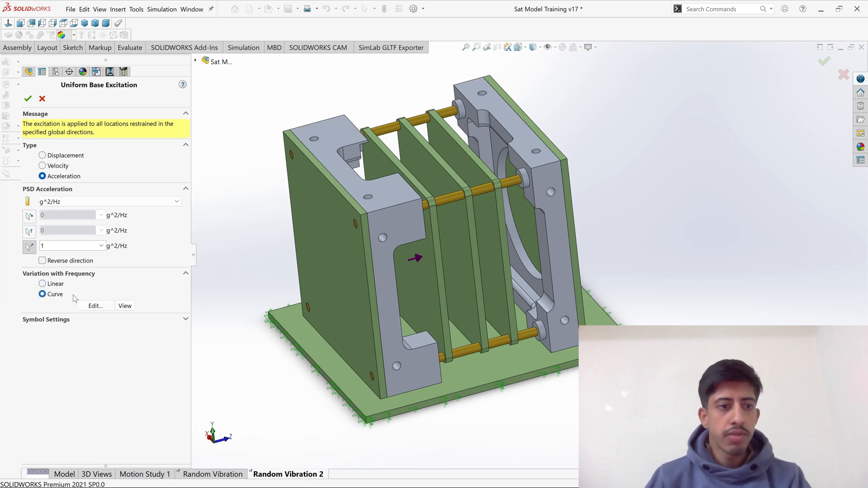
pyautogui.click(95, 306)
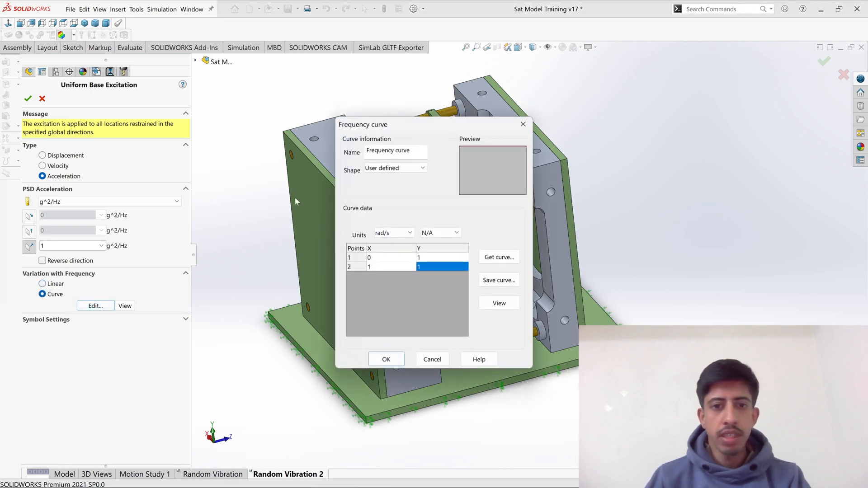
pyautogui.moveTo(402, 129); pyautogui.dragTo(395, 105)
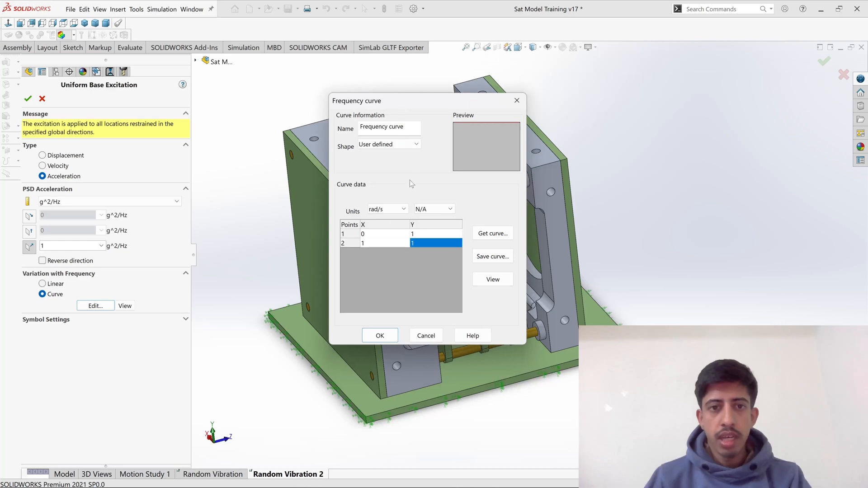
# Set the frequency curve's X units to Hz and keep its shape as User defined.
pyautogui.click(384, 234)
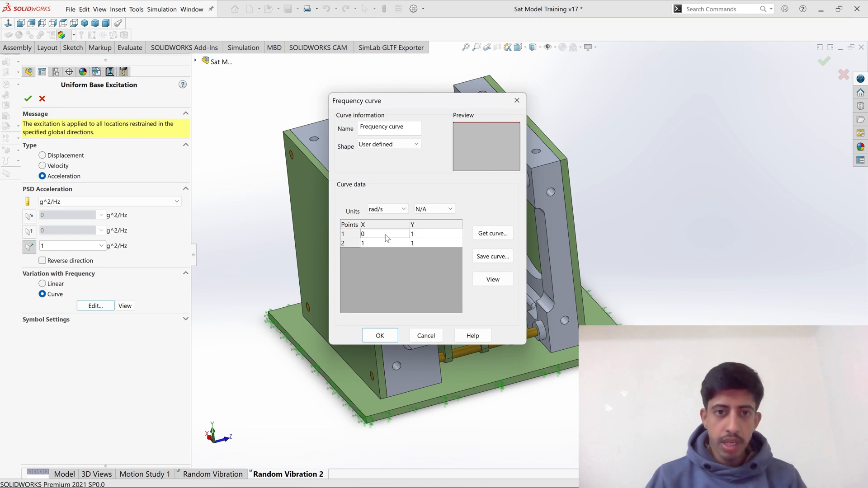
pyautogui.click(385, 234)
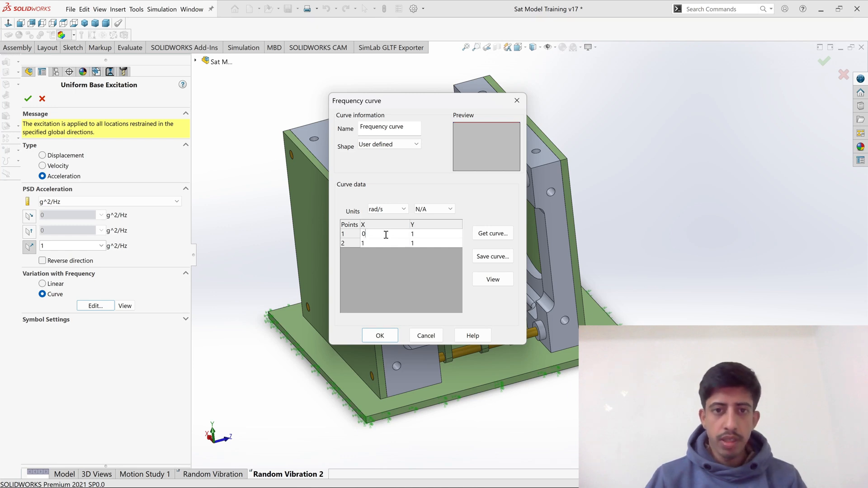
pyautogui.click(393, 206)
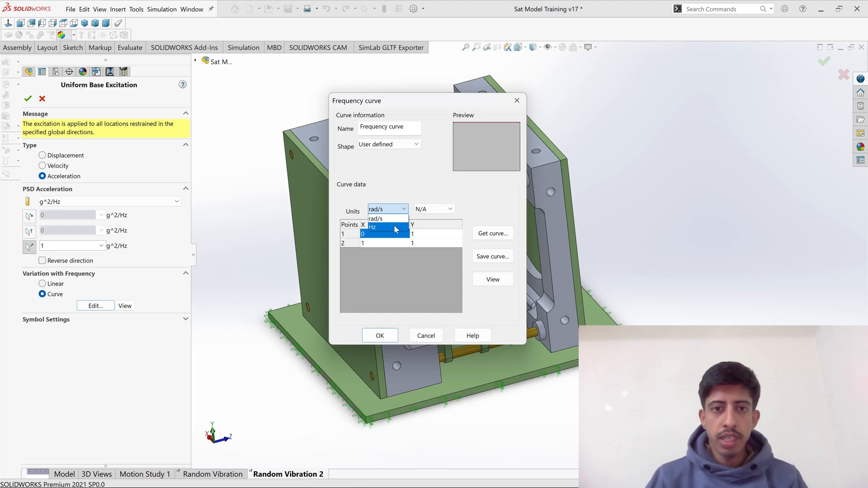
pyautogui.click(395, 228)
pyautogui.click(419, 207)
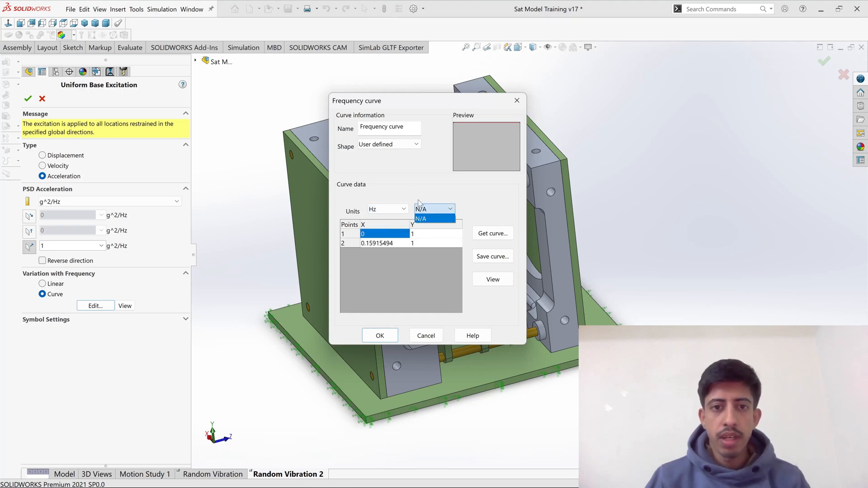
pyautogui.click(410, 182)
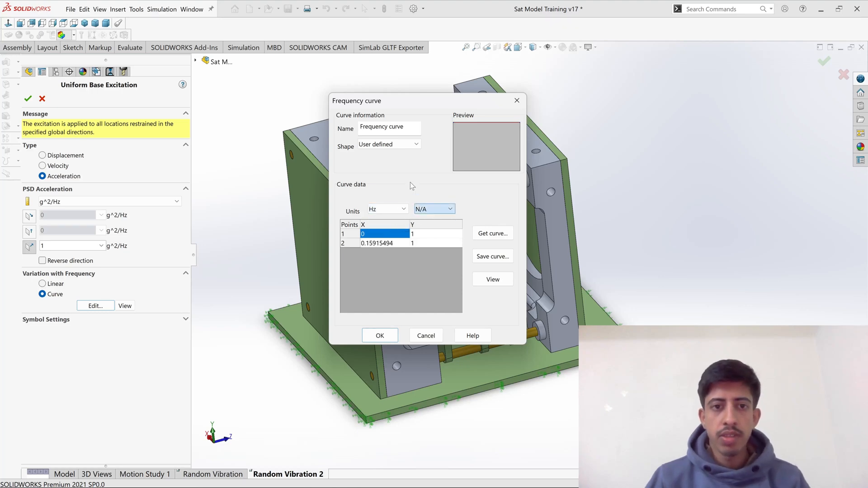
pyautogui.click(381, 142)
pyautogui.click(378, 151)
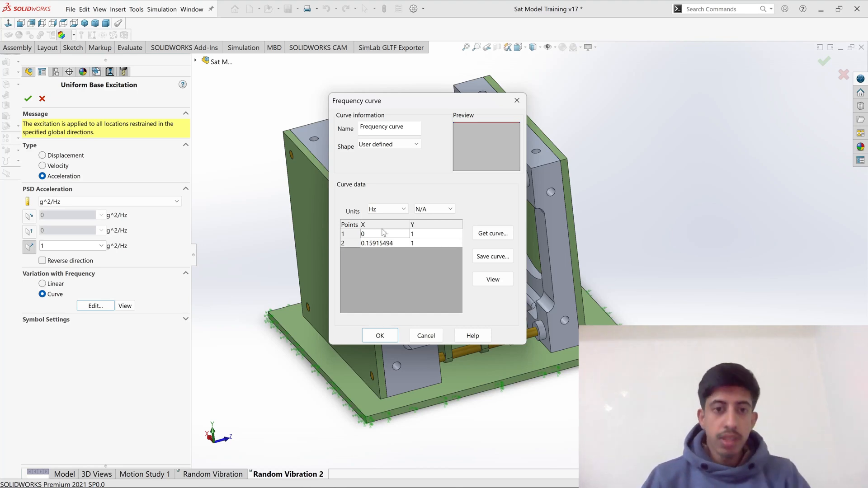
# Define the first point of the frequency curve as 20 Hz with a Y value of .026.
pyautogui.click(392, 234)
pyautogui.write('2')
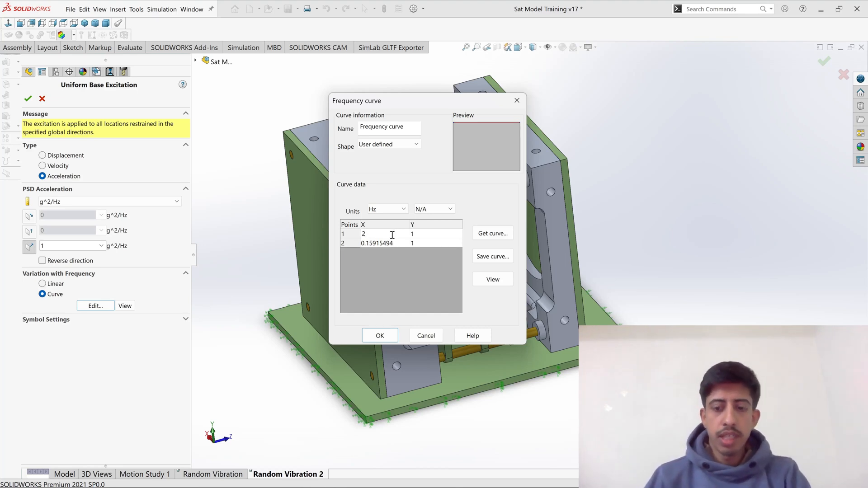
pyautogui.write('0')
pyautogui.click(417, 236)
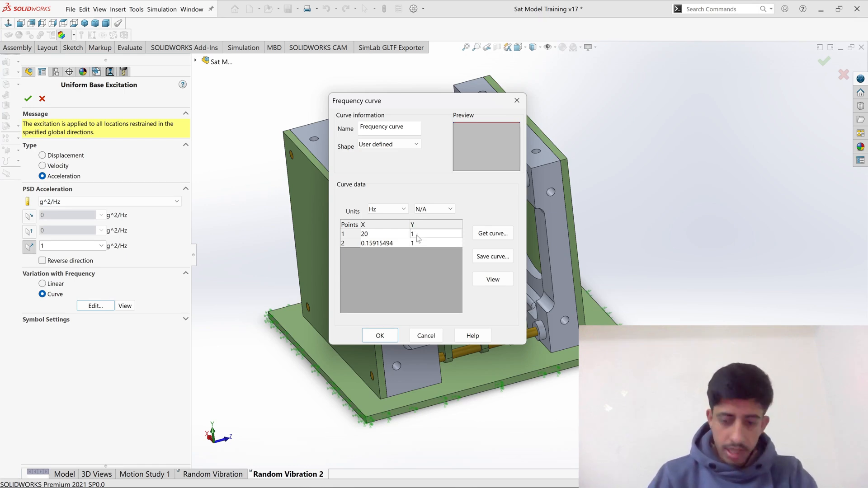
pyautogui.press('BackSpace')
pyautogui.write('.026')
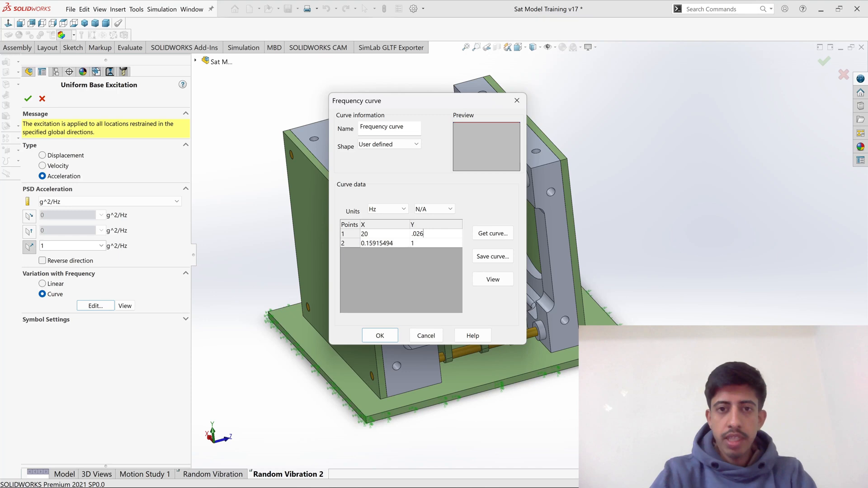
# Define the second point of the frequency curve as 50 Hz with a Y value of .16.
pyautogui.click(394, 245)
pyautogui.doubleClick(395, 244)
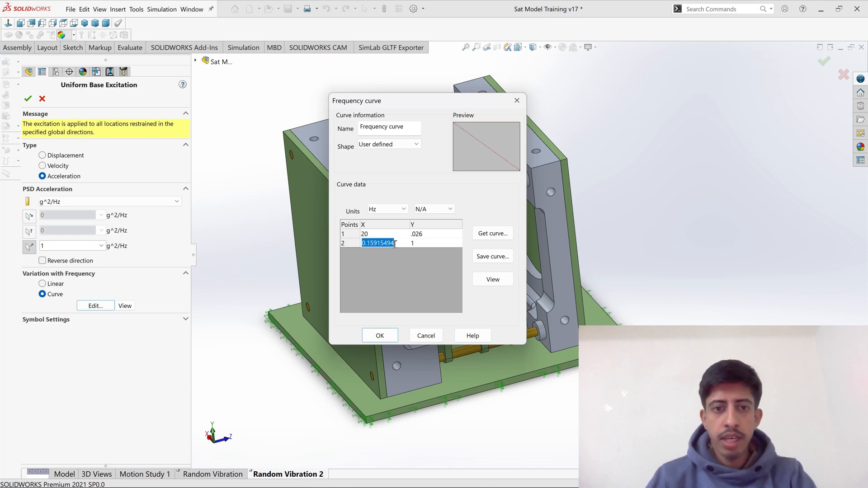
pyautogui.doubleClick(395, 244)
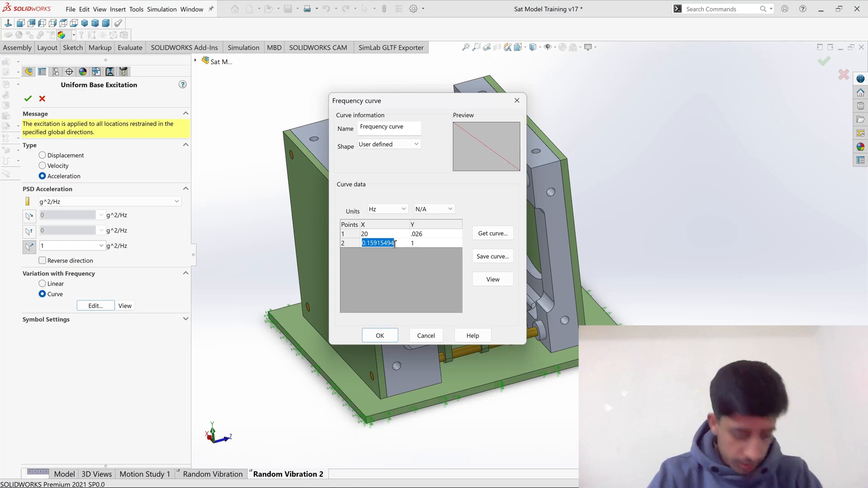
pyautogui.write('50')
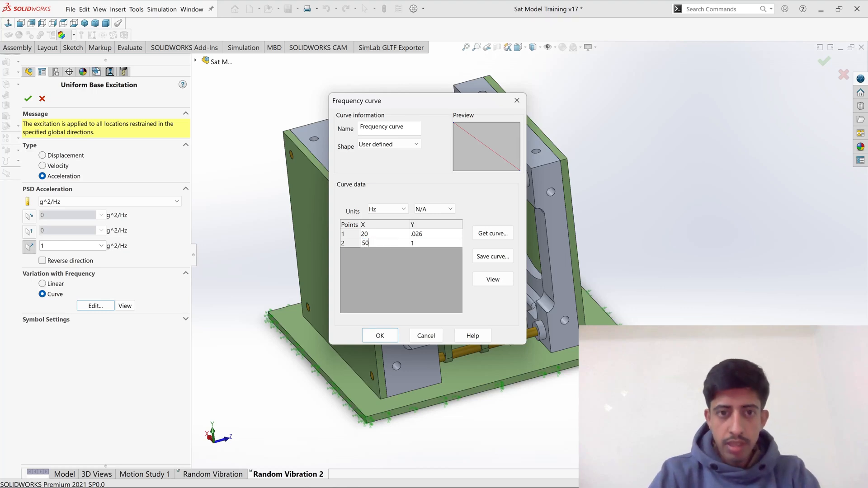
pyautogui.click(423, 244)
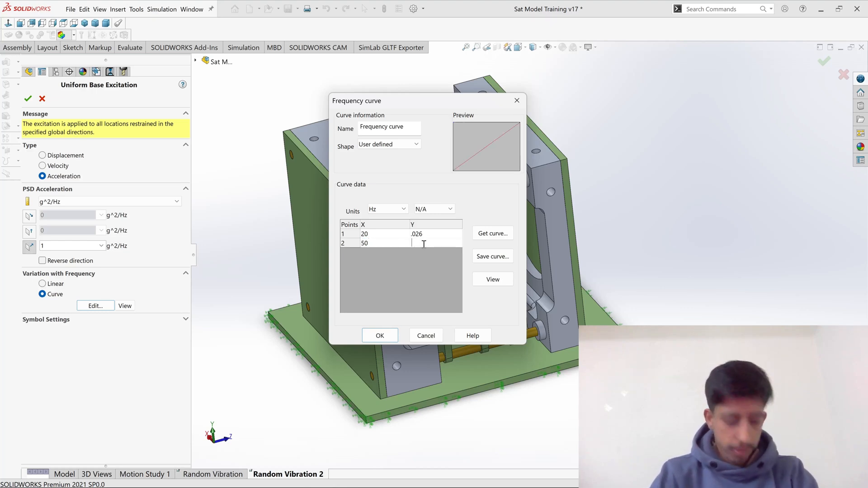
pyautogui.write('.')
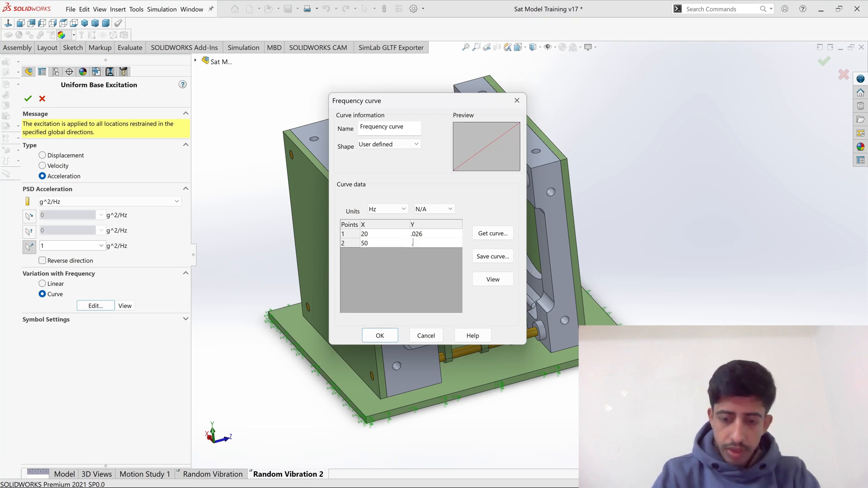
pyautogui.write('16')
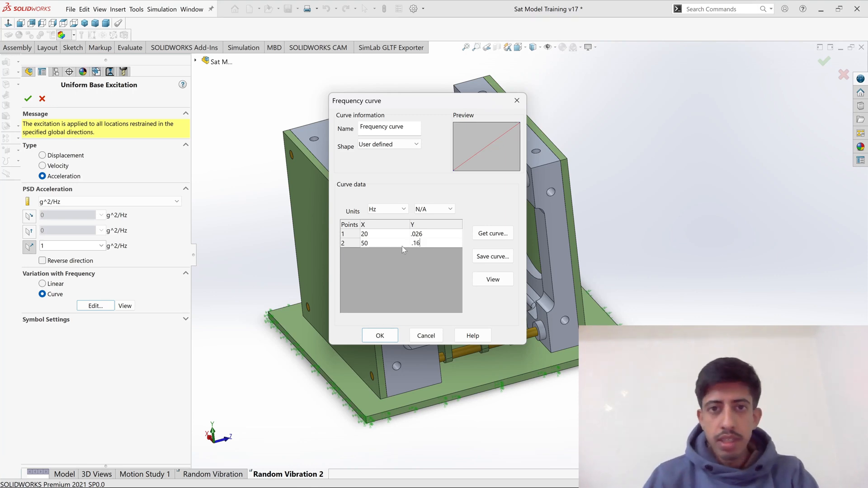
pyautogui.press('Return')
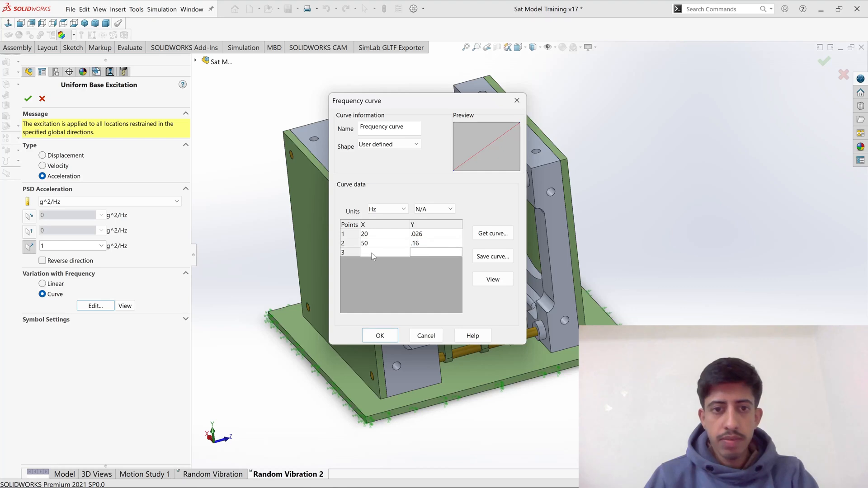
# Define the third point of the frequency curve as 800 Hz with a Y value of .16.
pyautogui.click(371, 254)
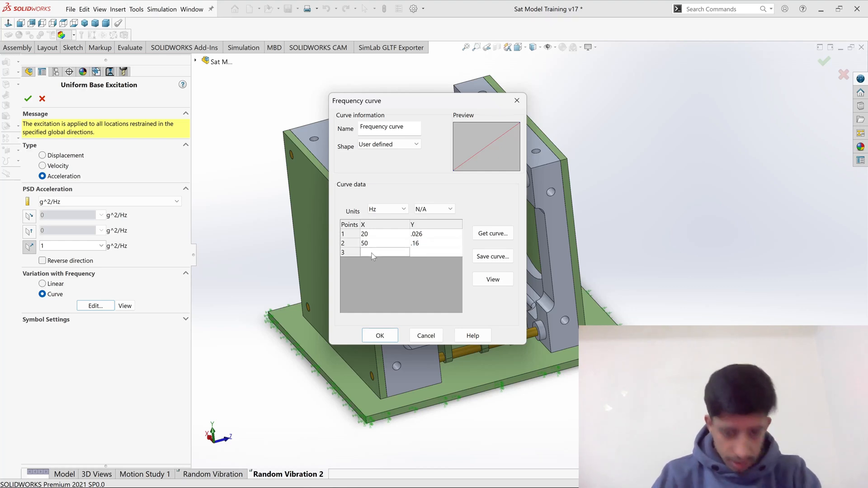
pyautogui.write('800')
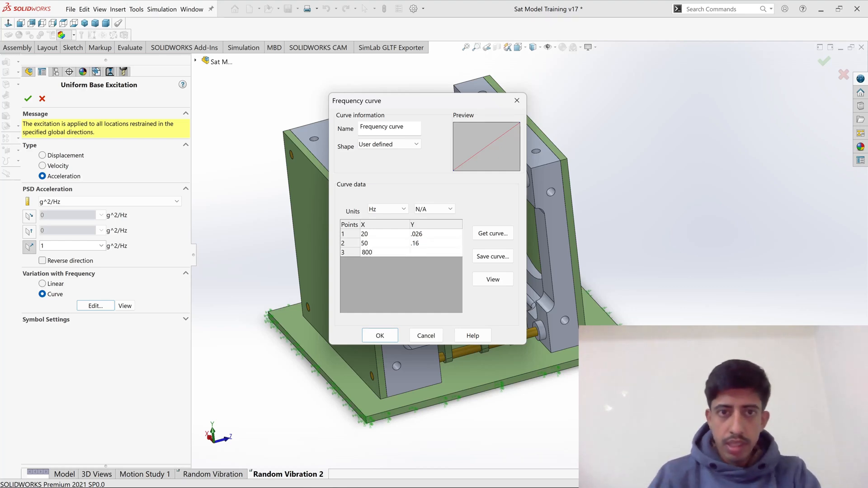
pyautogui.click(417, 252)
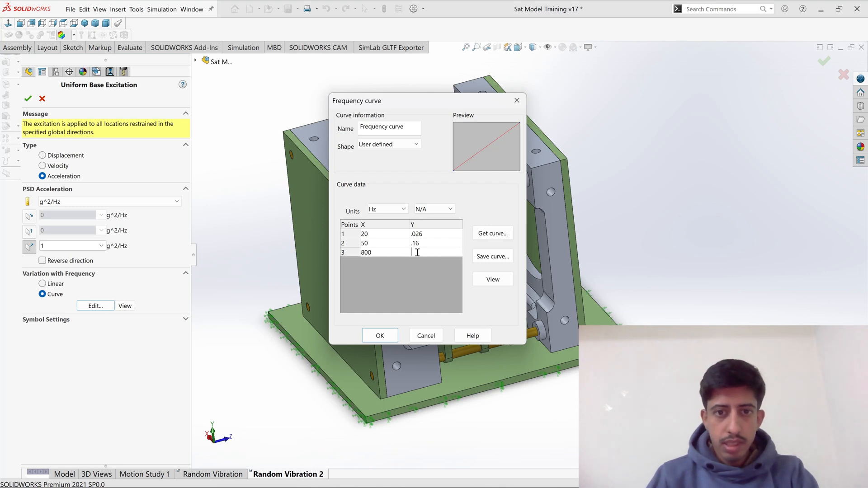
pyautogui.write('.16')
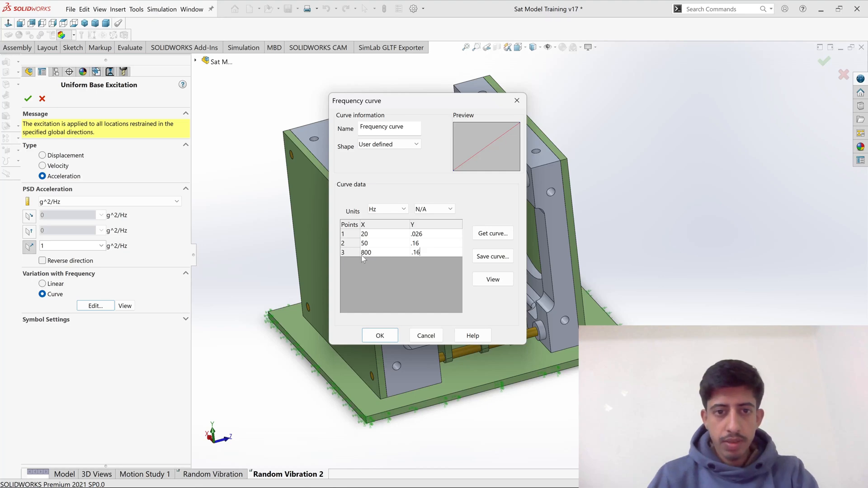
pyautogui.press('Return')
# Define the fourth point of the frequency curve as 2000 Hz with a Y value of .026.
pyautogui.click(365, 262)
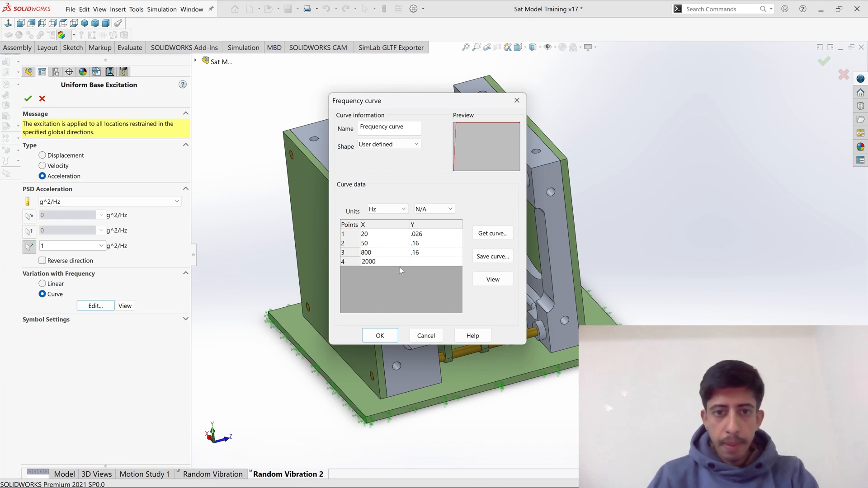
pyautogui.click(415, 264)
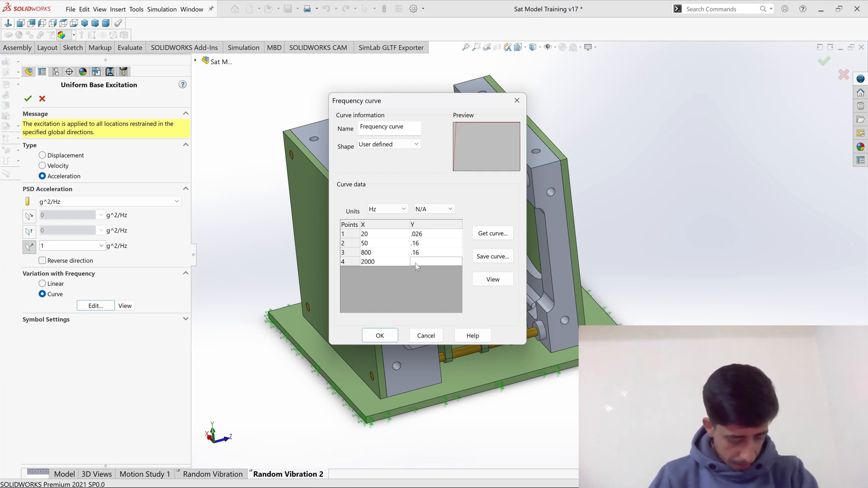
pyautogui.write('.02')
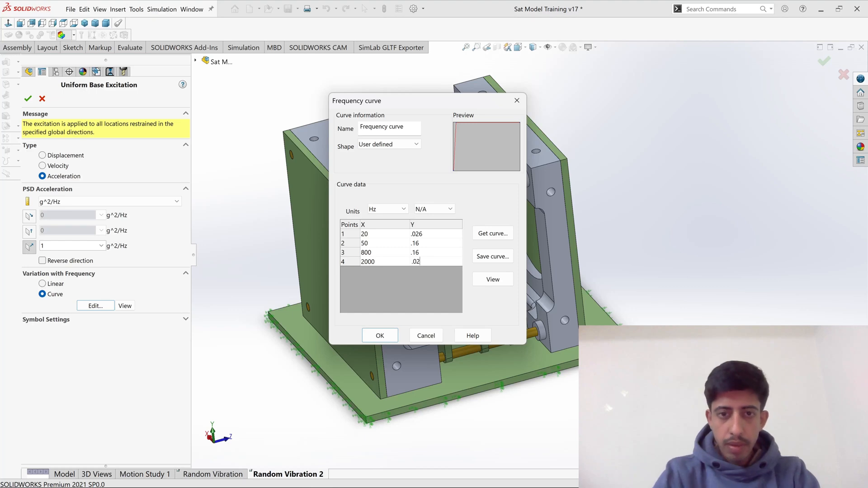
pyautogui.write('6')
# Define the fifth point of the frequency curve as 3000 Hz with a Y value of 0.
pyautogui.click(373, 271)
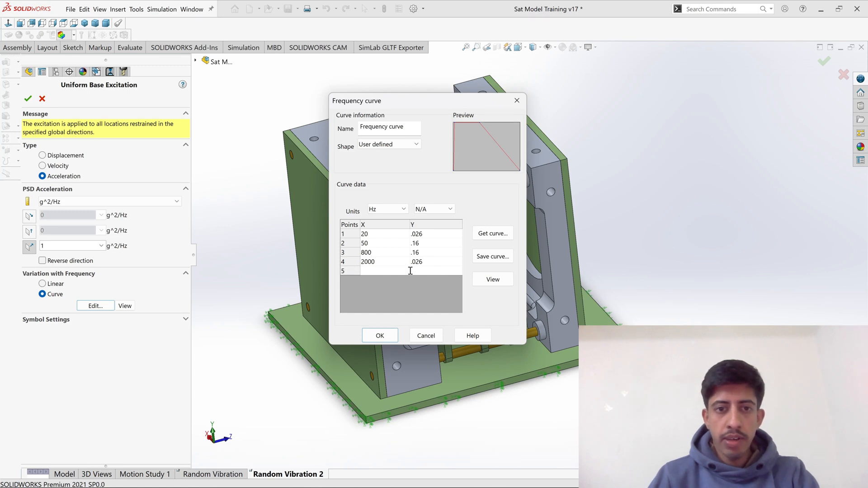
pyautogui.write('3000')
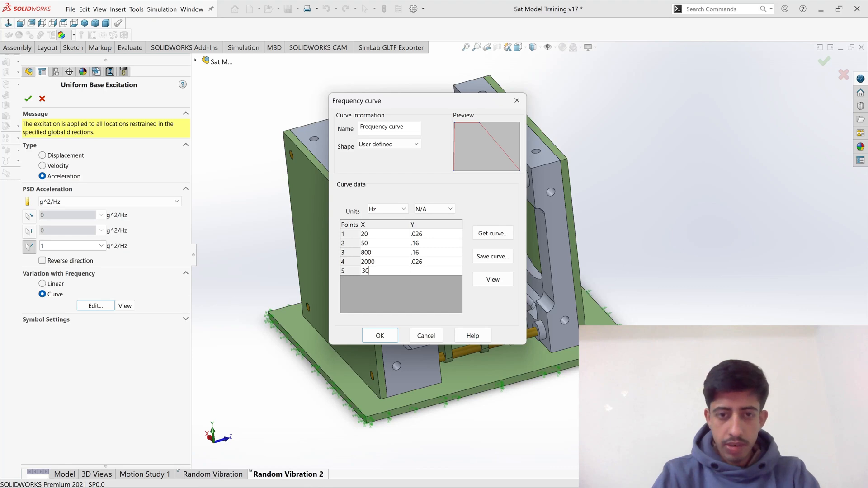
pyautogui.click(417, 271)
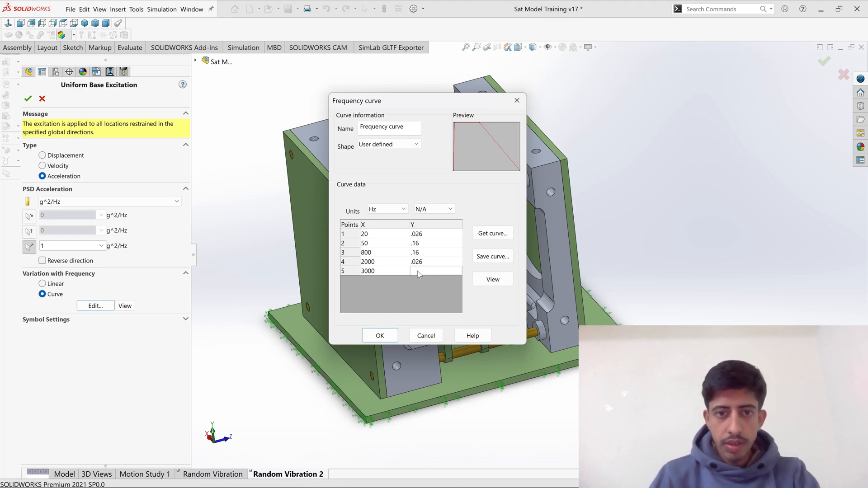
pyautogui.write('0')
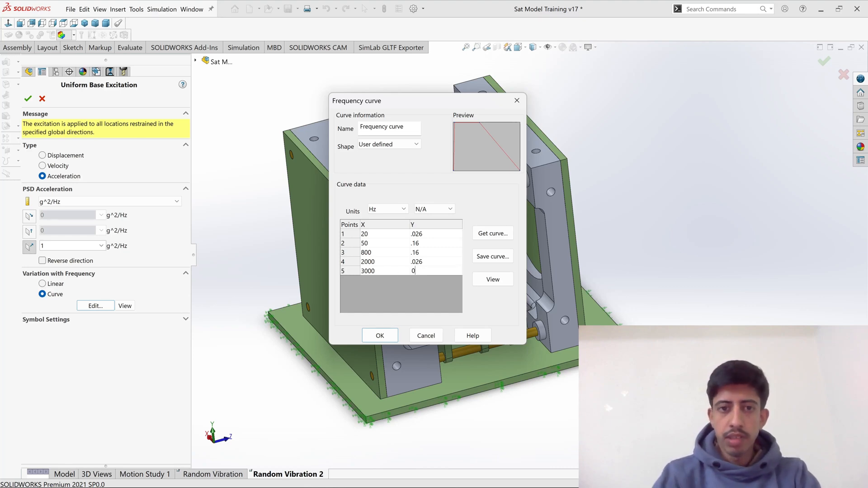
pyautogui.press('Return')
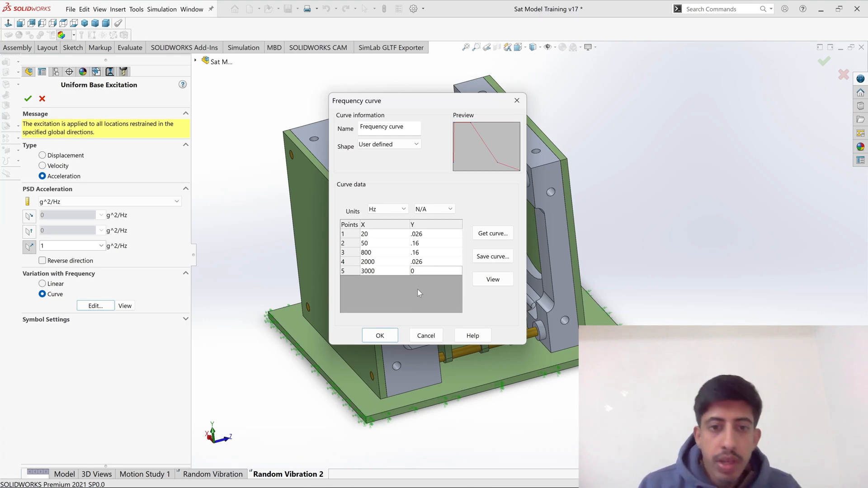
# Accept the frequency curve and apply the uniform base excitation to the study.
pyautogui.click(379, 336)
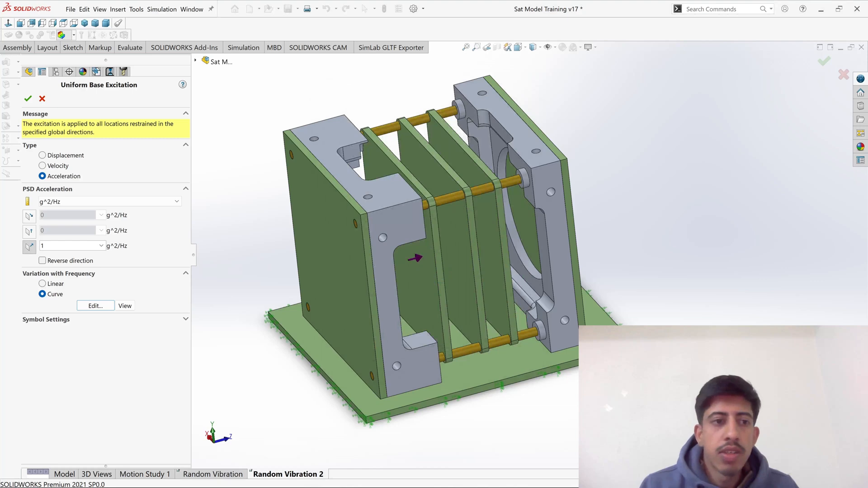
pyautogui.scroll(2, 513, 254)
pyautogui.scroll(-1, 584, 299)
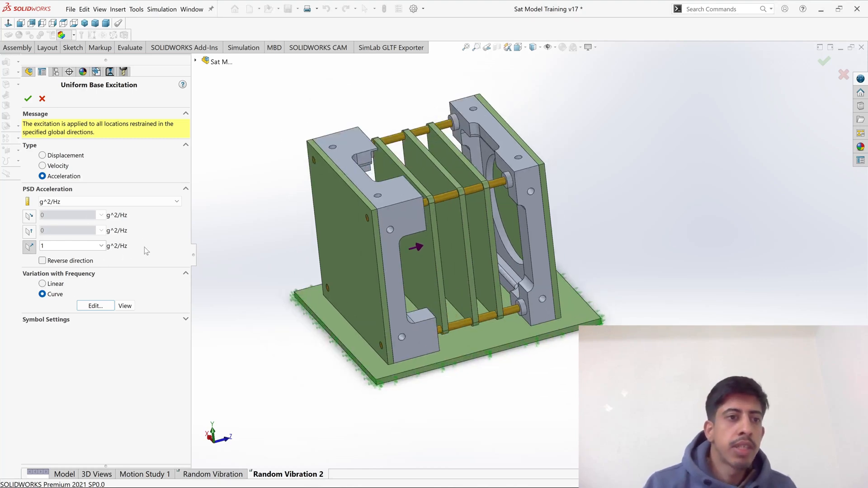
pyautogui.click(28, 100)
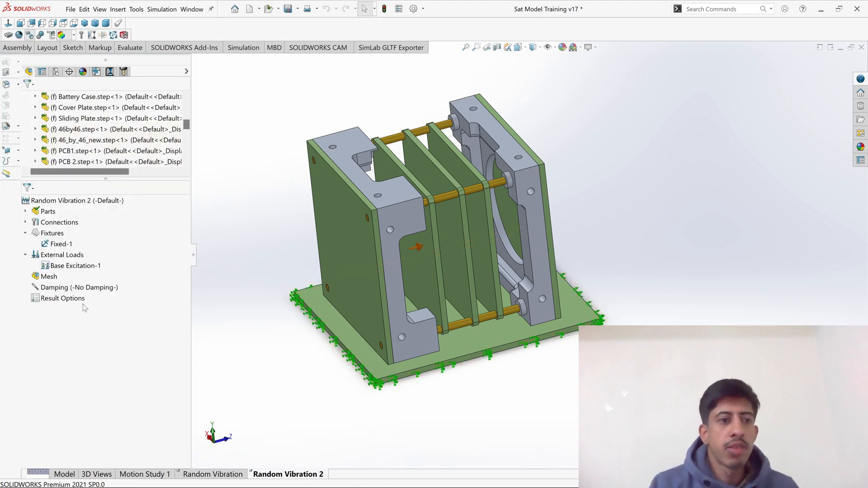
# Review the definition and the details of Base Excitation-1 under the external loads.
pyautogui.rightClick(59, 256)
pyautogui.click(39, 333)
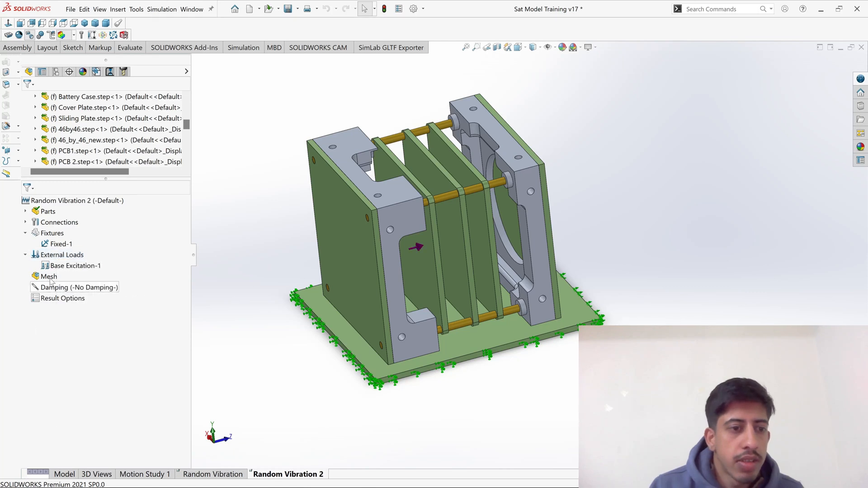
pyautogui.rightClick(55, 266)
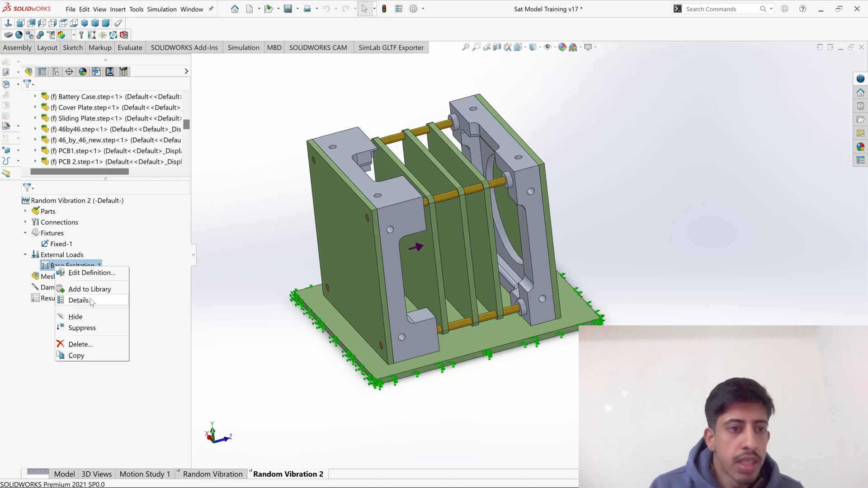
pyautogui.click(90, 273)
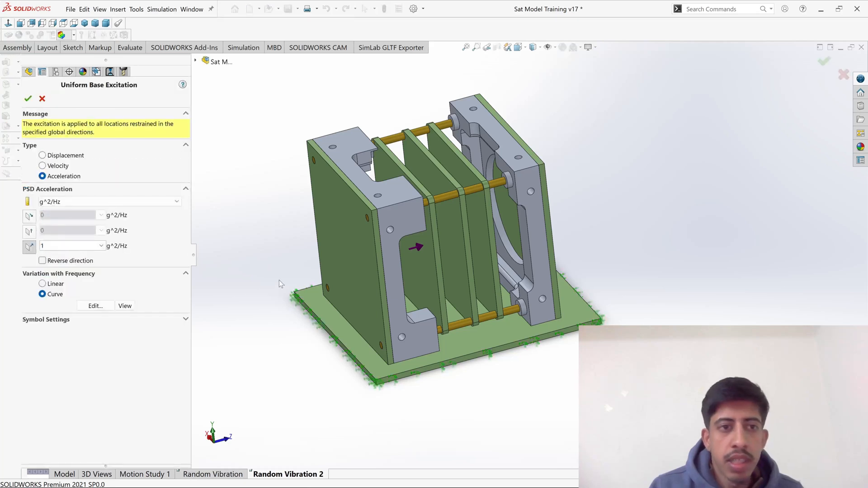
pyautogui.click(28, 99)
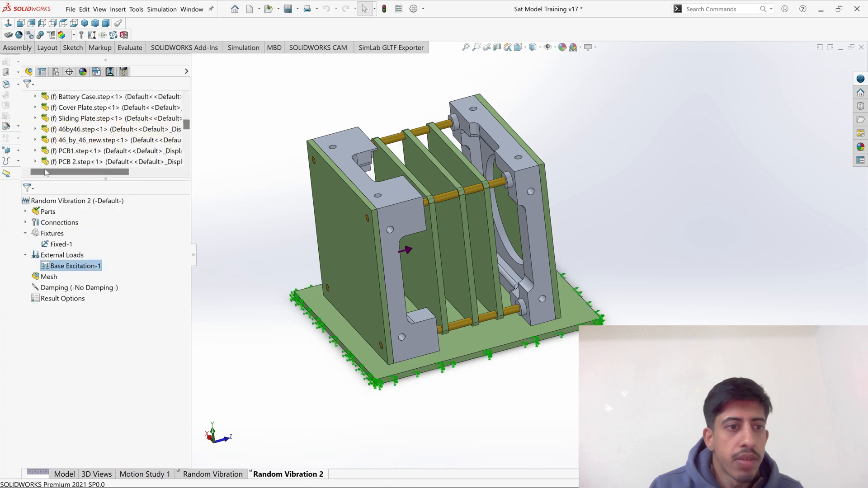
pyautogui.rightClick(64, 266)
pyautogui.click(92, 301)
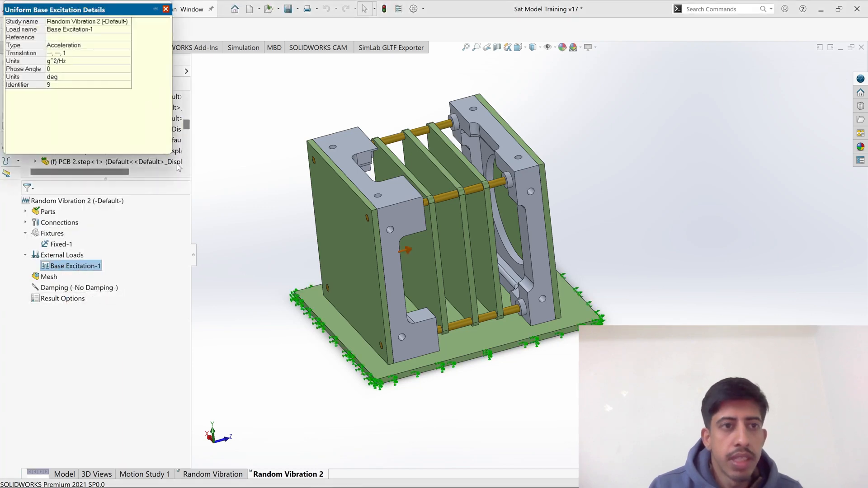
pyautogui.click(165, 9)
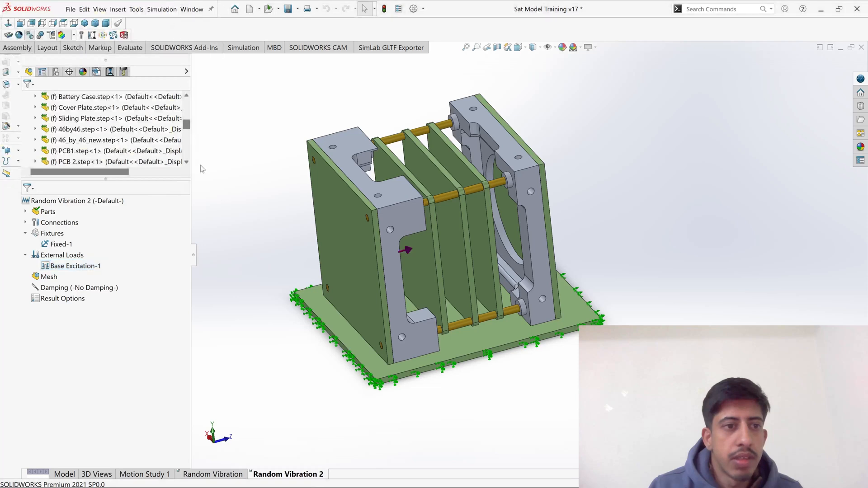
pyautogui.rightClick(62, 257)
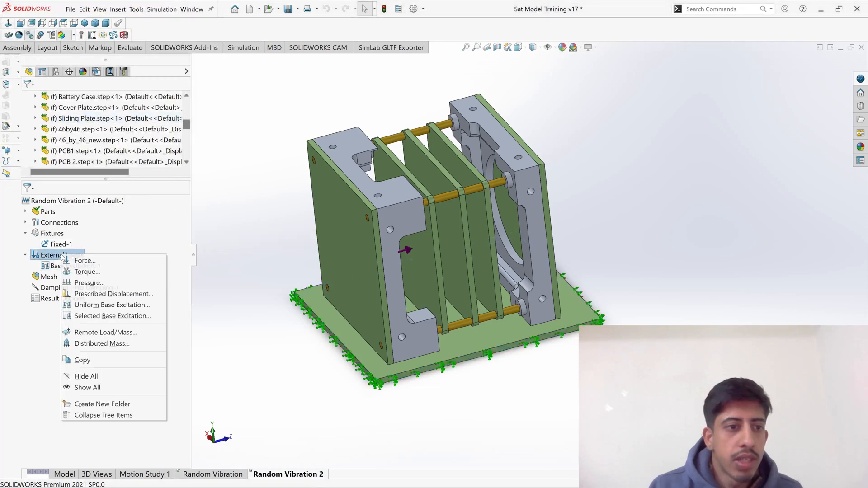
pyautogui.press('Escape')
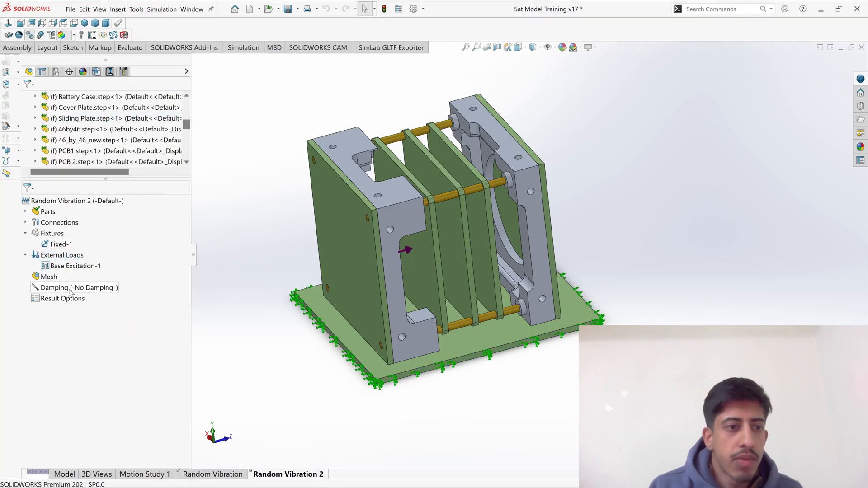
# Define global modal damping for the study with a damping ratio of 1/40 for modes 1 to 15.
pyautogui.rightClick(71, 288)
pyautogui.click(81, 297)
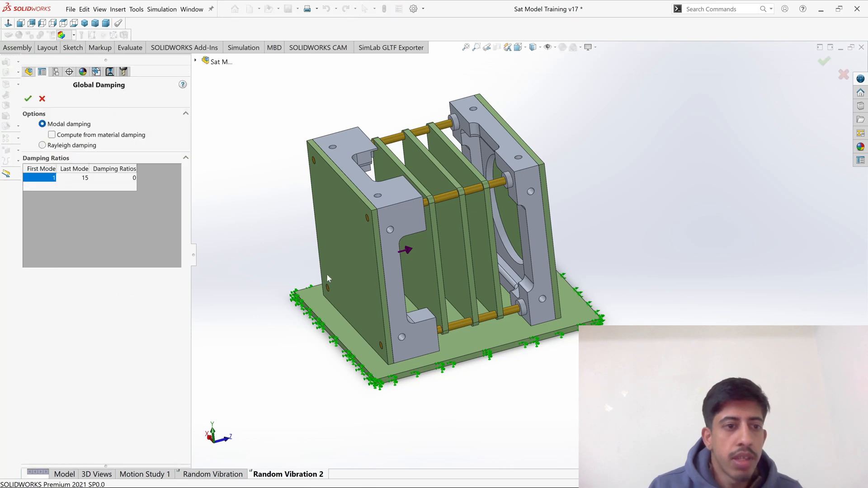
pyautogui.click(109, 178)
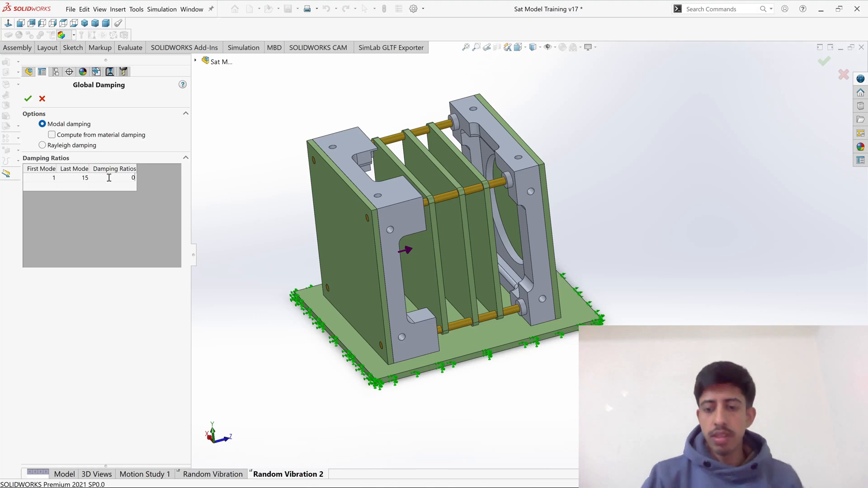
pyautogui.press('BackSpace')
pyautogui.write('1/40')
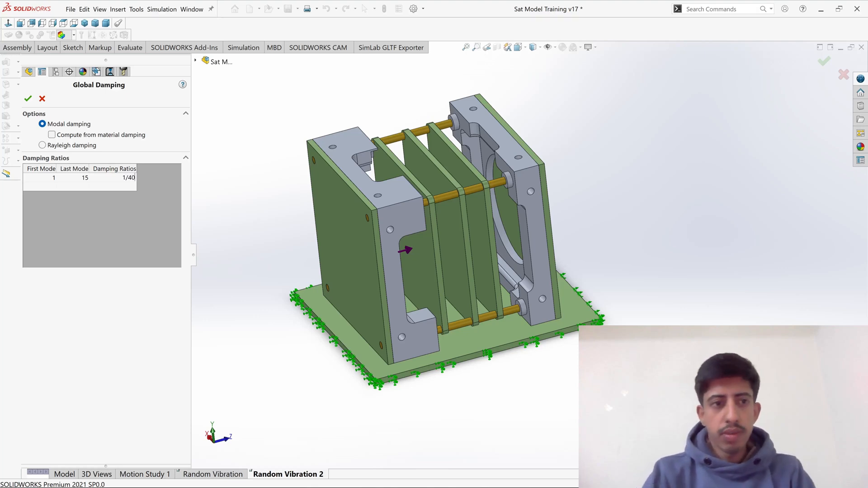
pyautogui.press('Return')
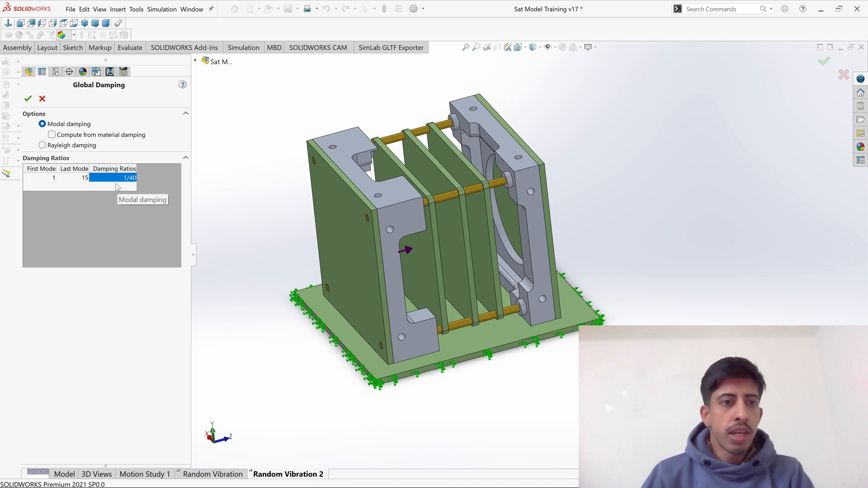
pyautogui.click(28, 99)
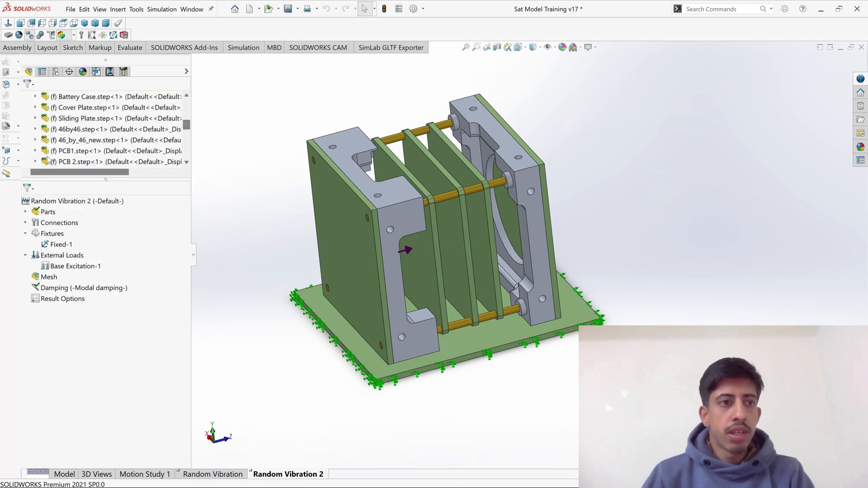
# Check the global damping details for the damping type, mode range and ratio, and close them.
pyautogui.rightClick(79, 290)
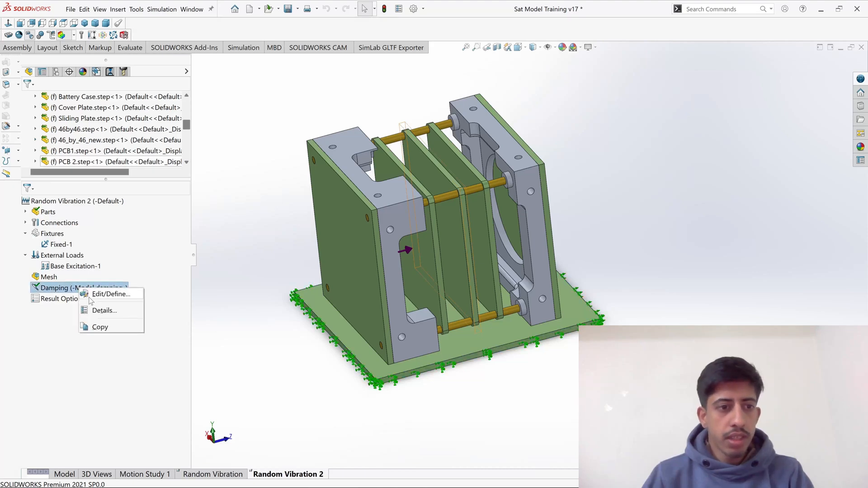
pyautogui.click(100, 310)
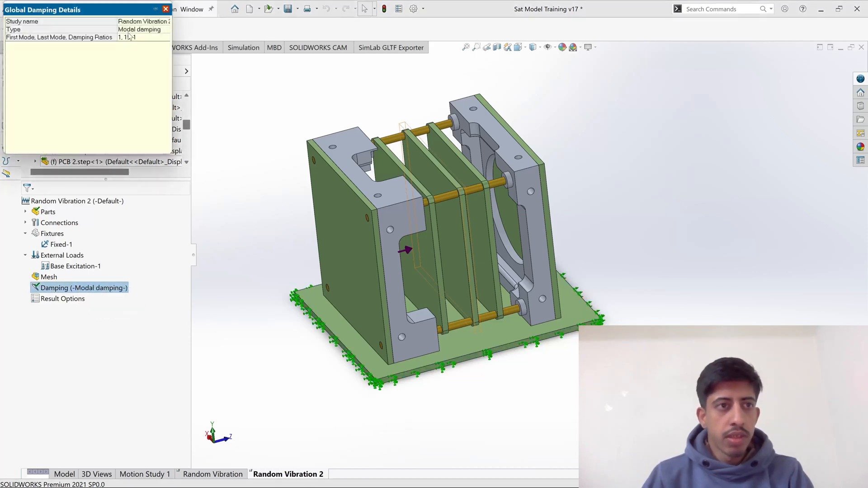
pyautogui.click(166, 9)
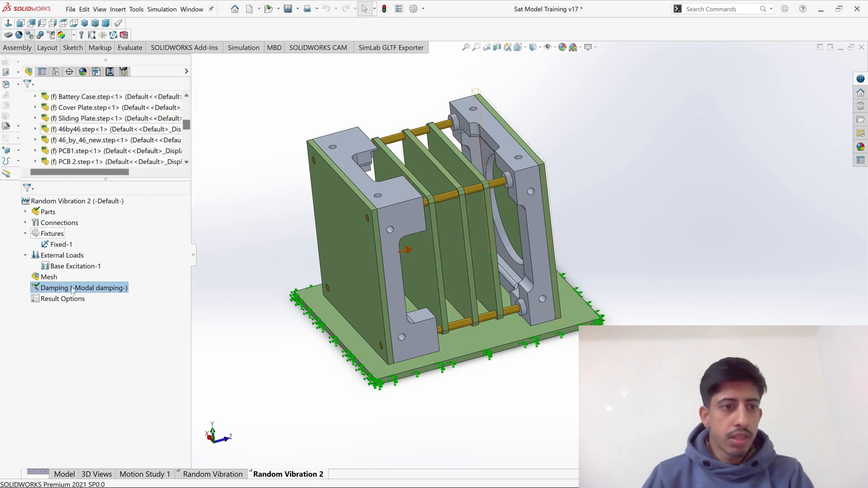
# Check the study details of Random Vibration 2 for its analysis type, modes and frequency limits, and close them.
pyautogui.click(63, 299)
pyautogui.rightClick(65, 300)
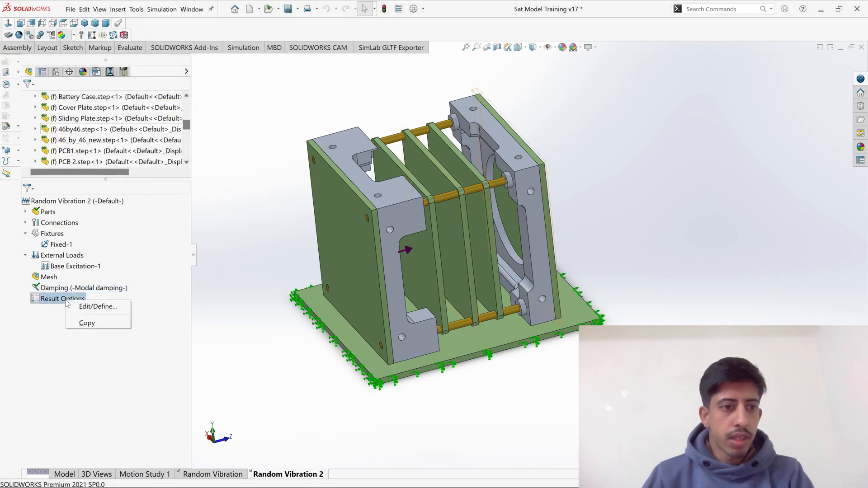
pyautogui.click(57, 330)
pyautogui.rightClick(66, 201)
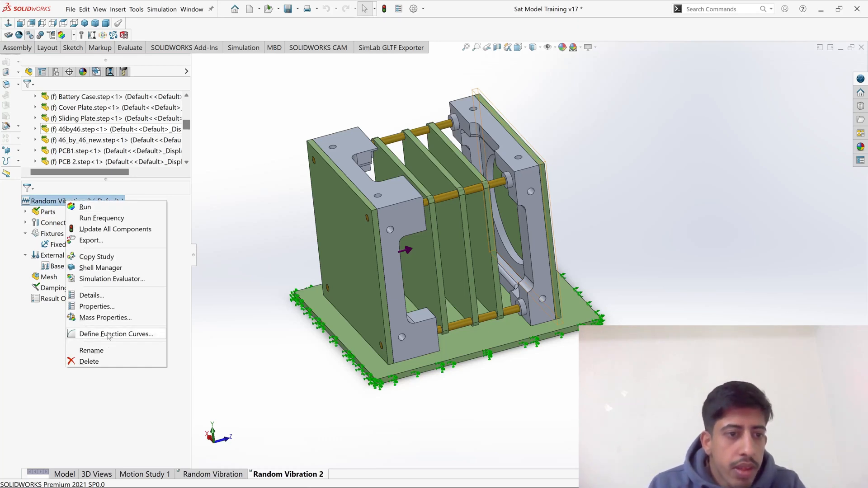
pyautogui.click(102, 296)
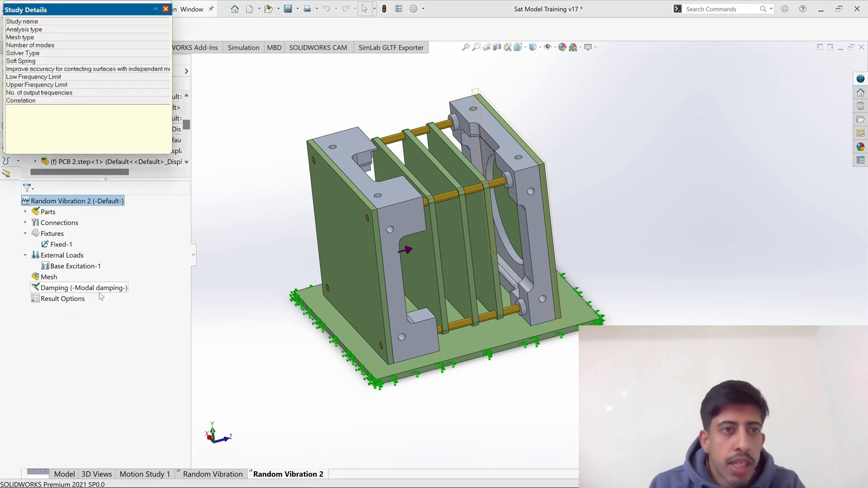
pyautogui.click(166, 9)
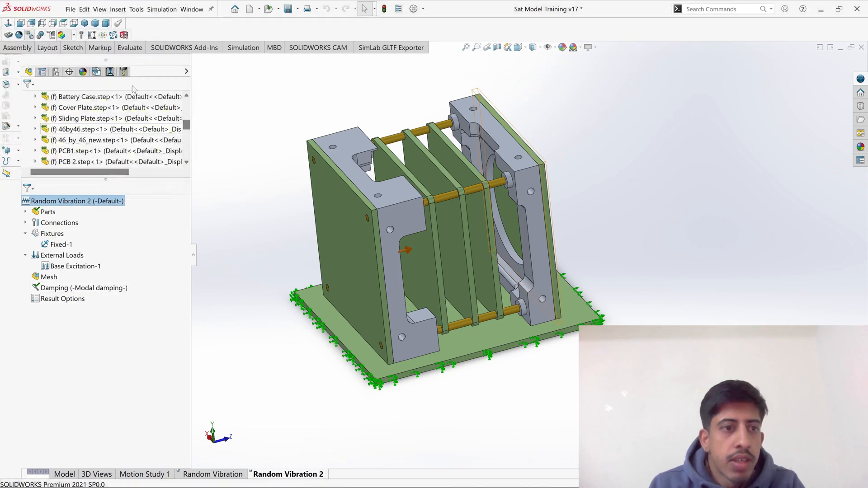
# Look at the function curves library available to the Random Vibration 2 study and leave it without changes.
pyautogui.rightClick(87, 204)
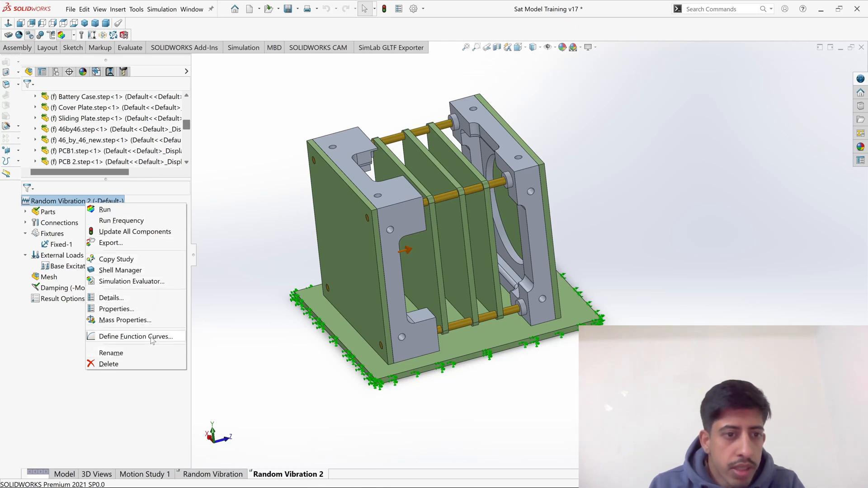
pyautogui.click(135, 337)
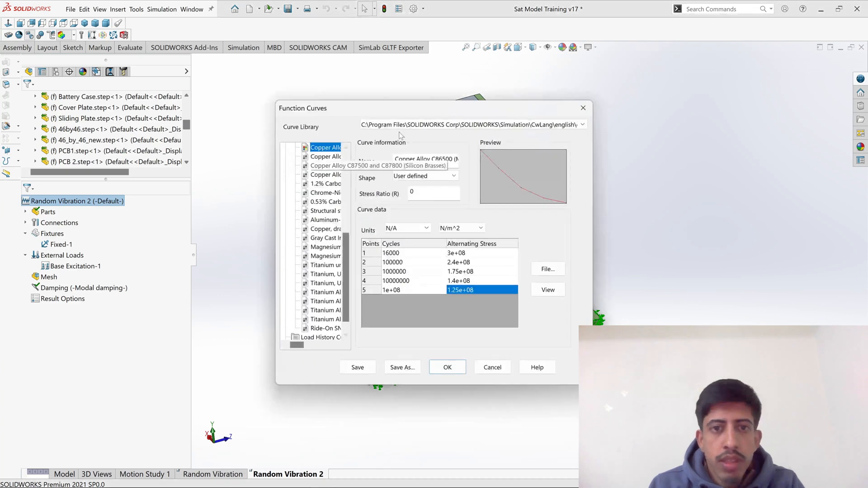
pyautogui.click(492, 367)
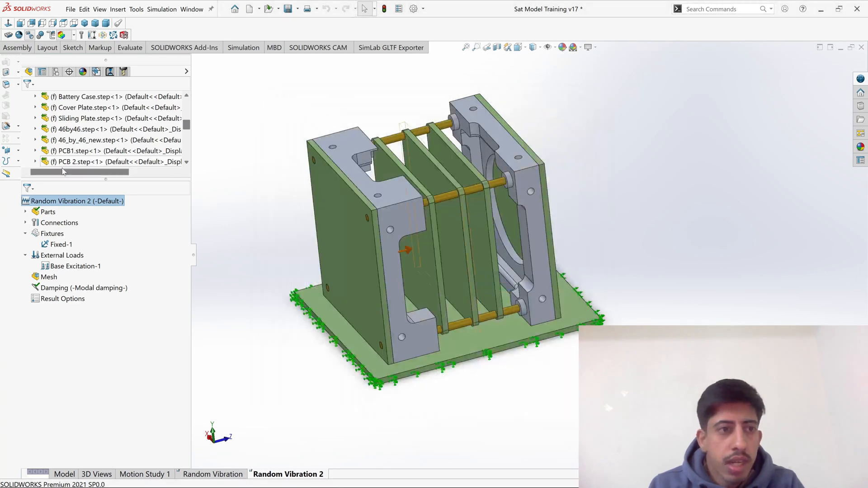
pyautogui.rightClick(59, 206)
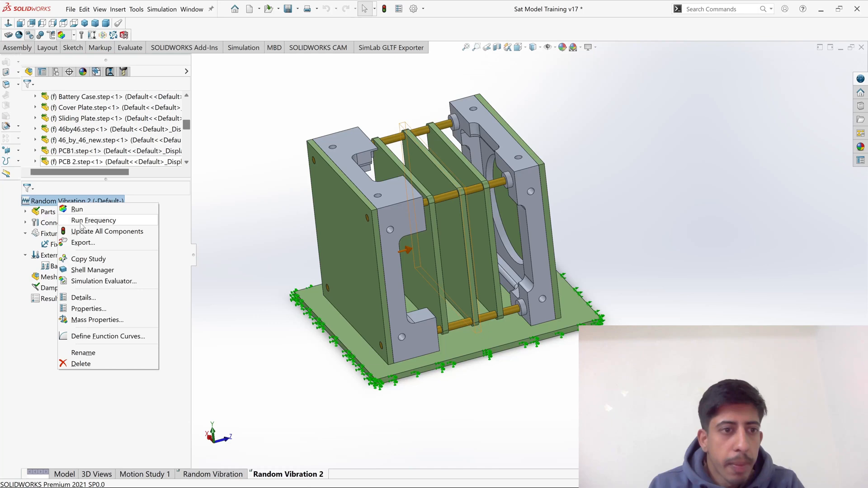
# Check the Simulation Evaluator of Random Vibration 2 for the result folder and material assignments, and close it.
pyautogui.click(104, 282)
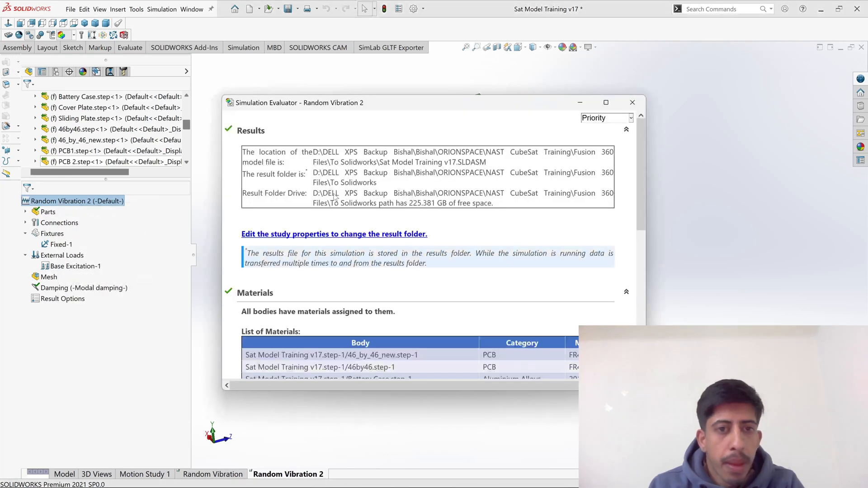
pyautogui.click(632, 103)
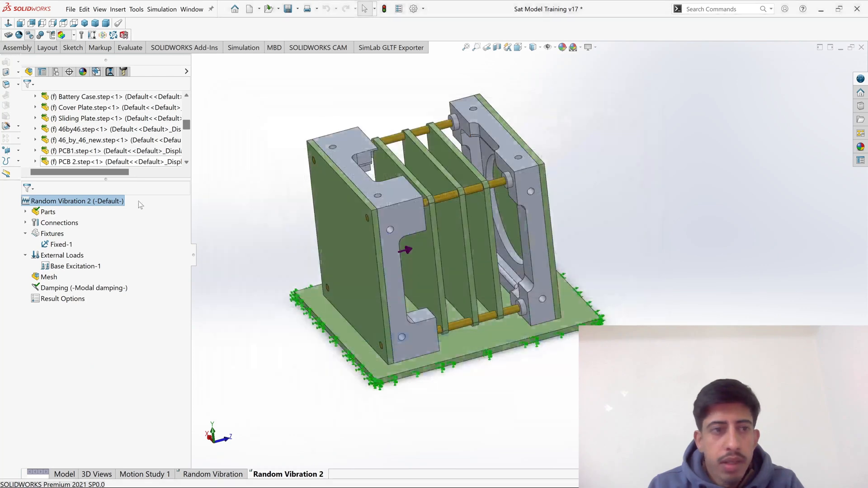
pyautogui.rightClick(69, 199)
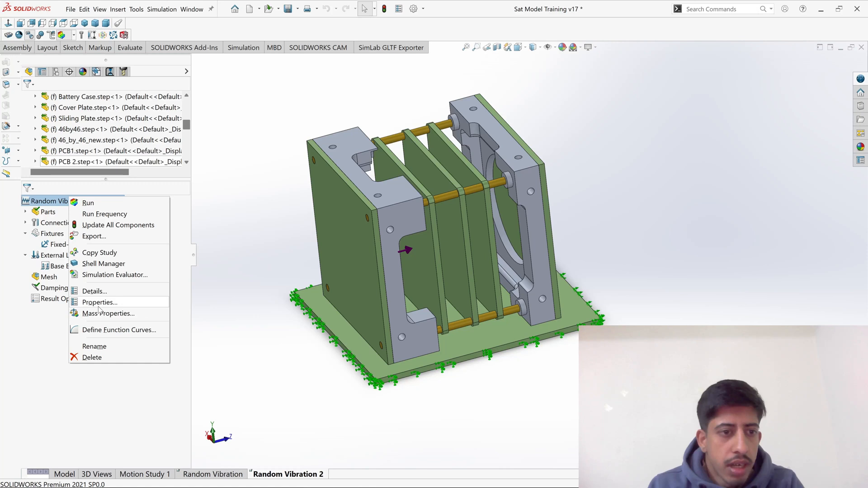
pyautogui.click(100, 302)
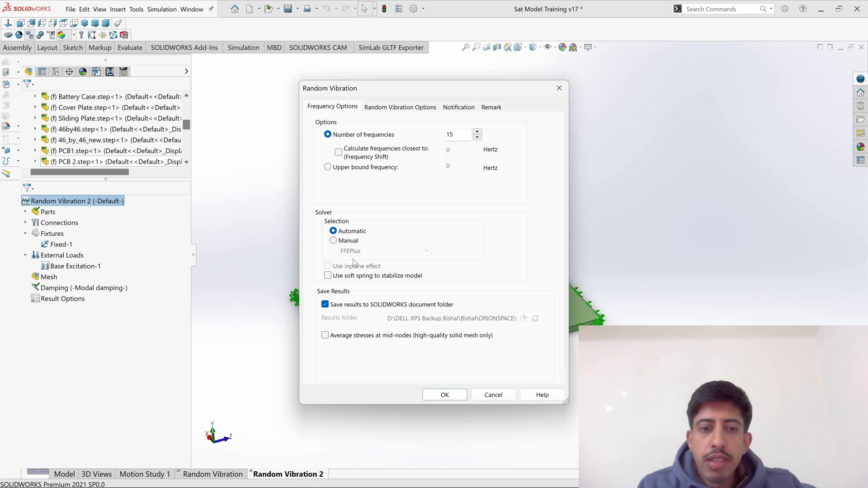
pyautogui.click(406, 107)
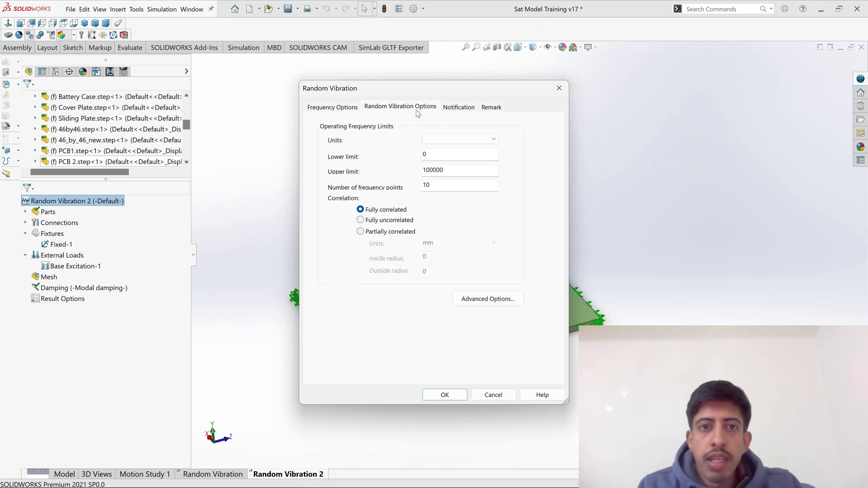
pyautogui.click(437, 140)
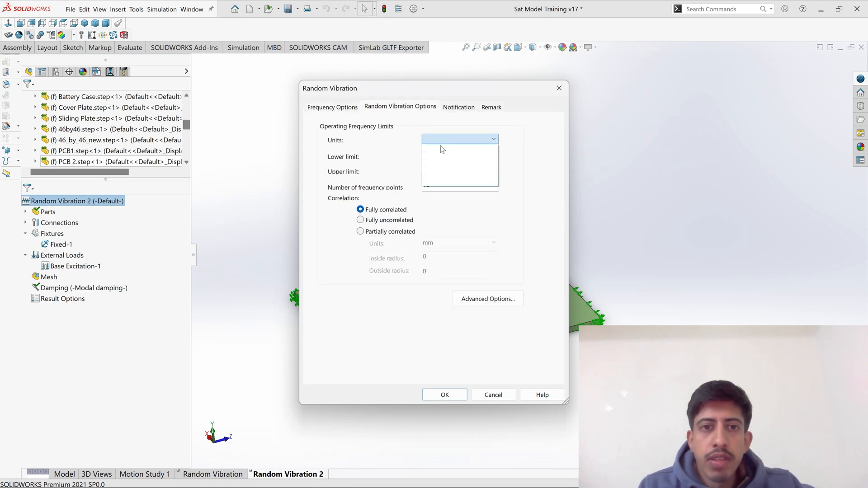
pyautogui.click(441, 136)
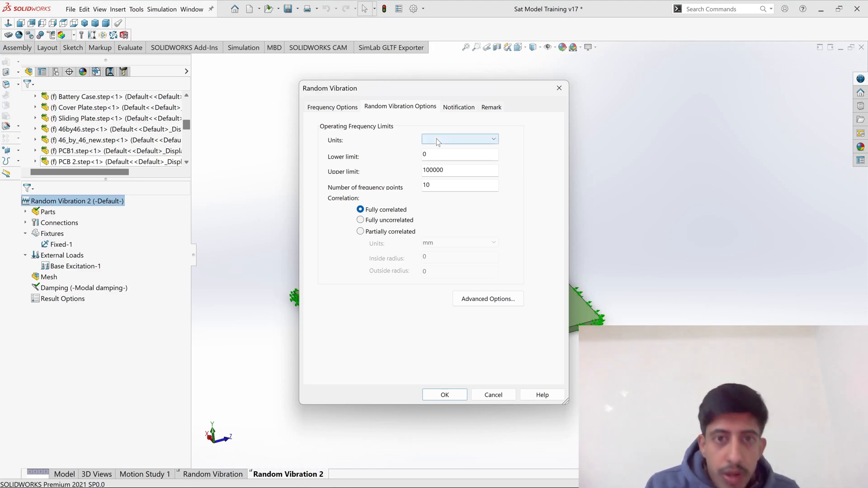
pyautogui.click(437, 140)
pyautogui.click(385, 150)
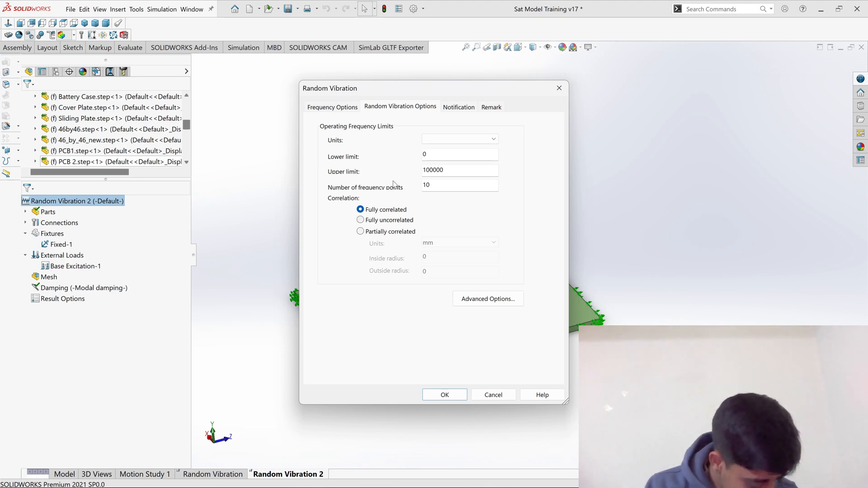
pyautogui.click(496, 394)
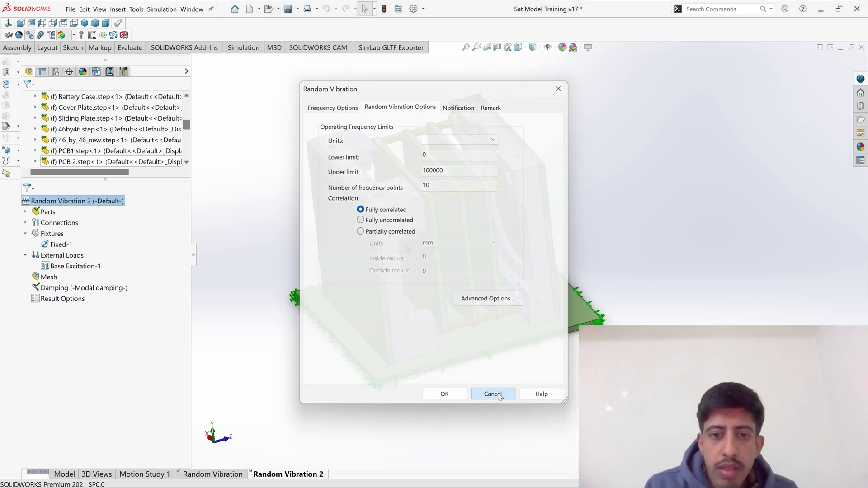
pyautogui.rightClick(100, 206)
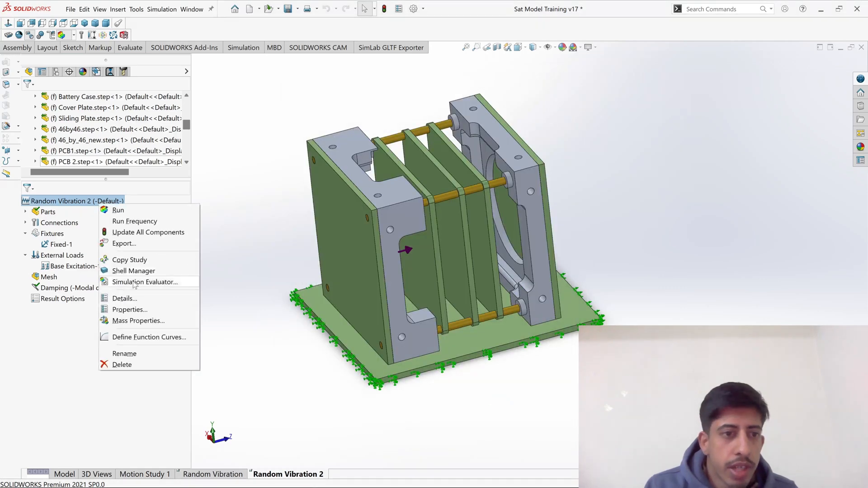
pyautogui.click(143, 309)
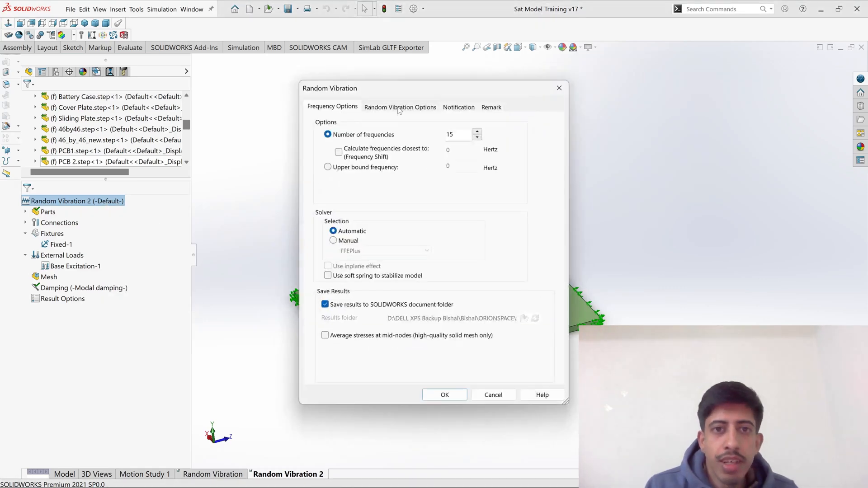
pyautogui.click(400, 107)
pyautogui.click(449, 141)
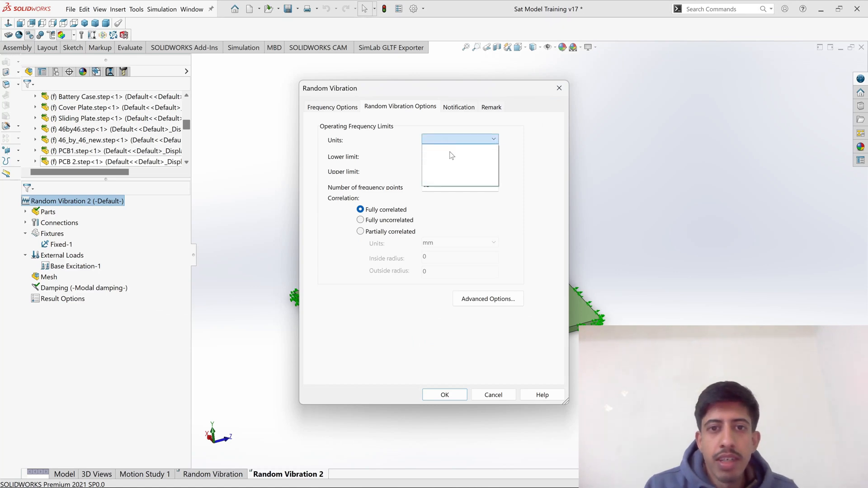
pyautogui.click(446, 141)
pyautogui.click(448, 140)
pyautogui.click(447, 138)
pyautogui.click(447, 158)
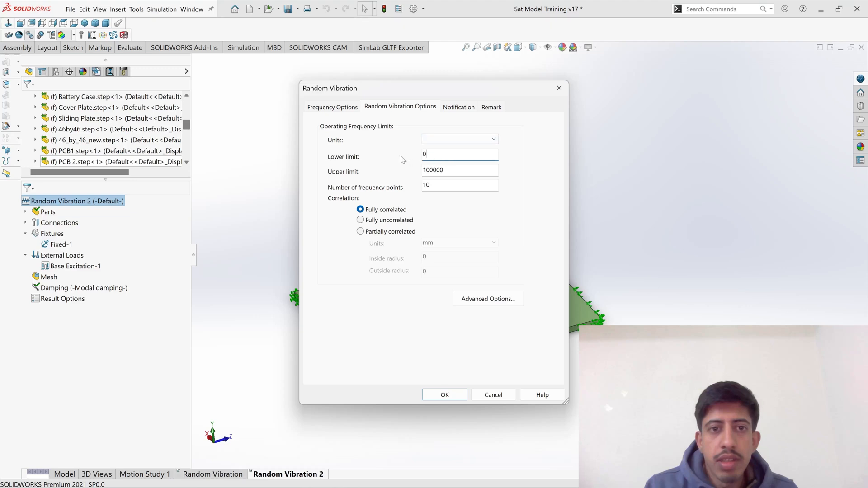
pyautogui.click(458, 107)
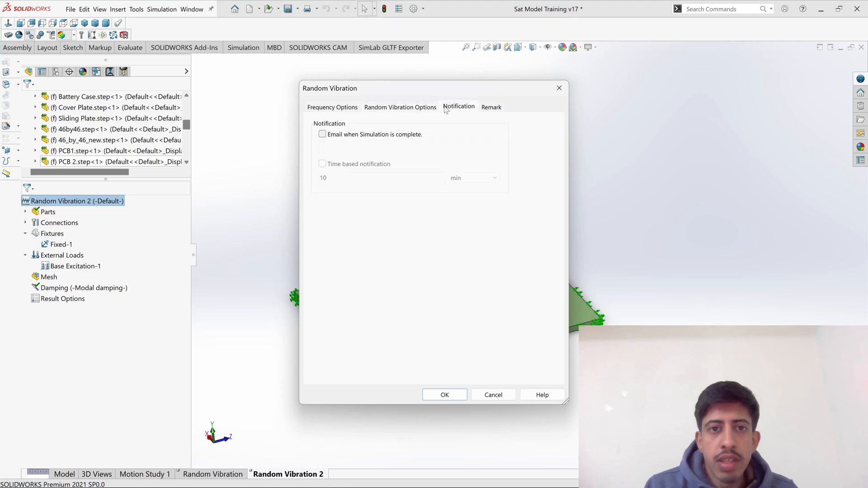
pyautogui.click(391, 107)
pyautogui.click(460, 137)
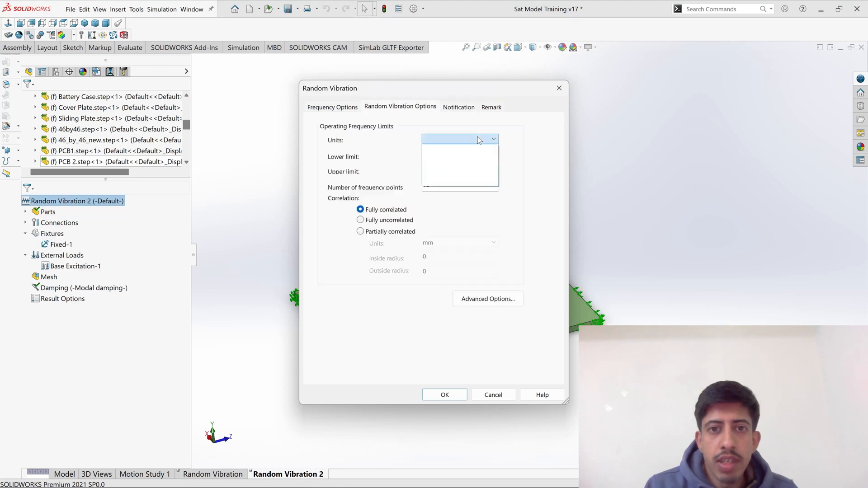
pyautogui.click(509, 302)
pyautogui.click(487, 299)
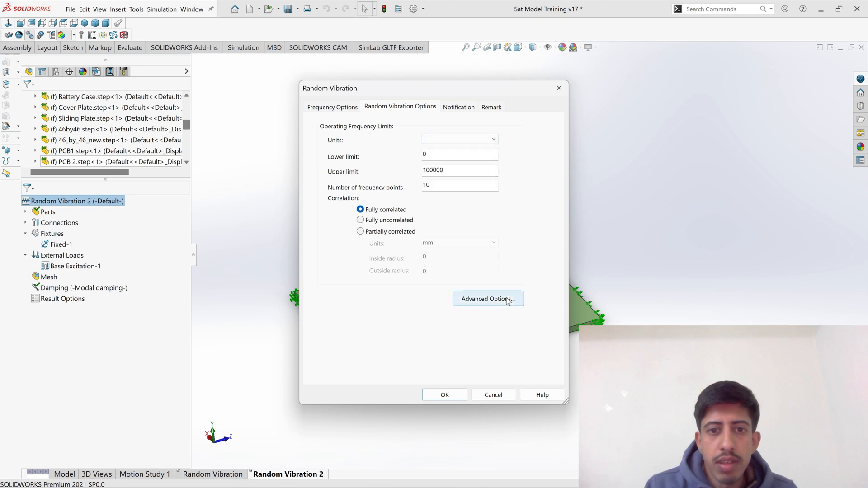
pyautogui.click(453, 144)
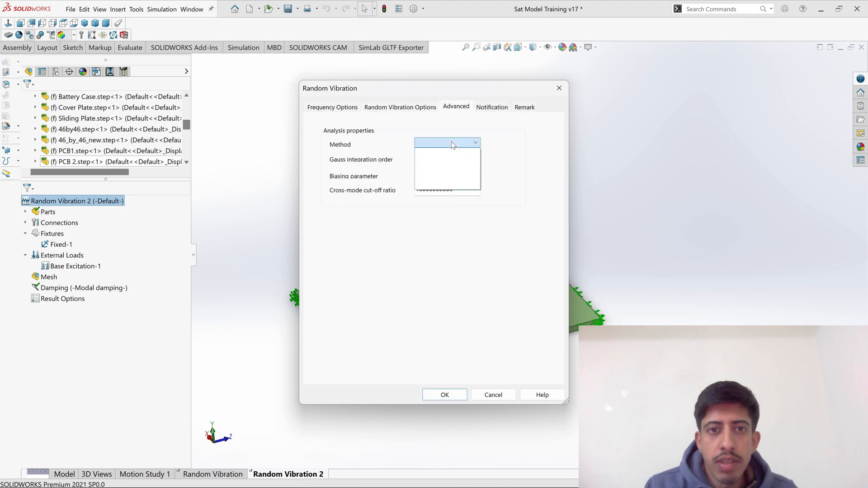
pyautogui.click(452, 144)
pyautogui.click(400, 107)
pyautogui.click(333, 107)
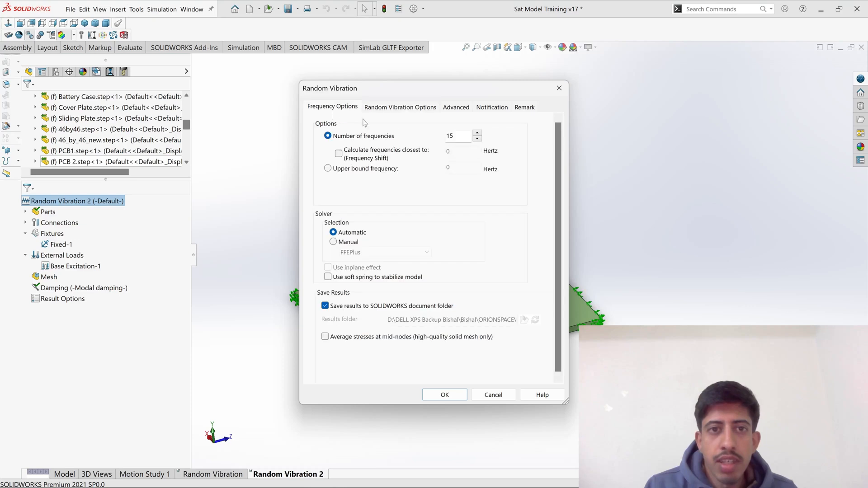
pyautogui.click(400, 107)
pyautogui.click(457, 140)
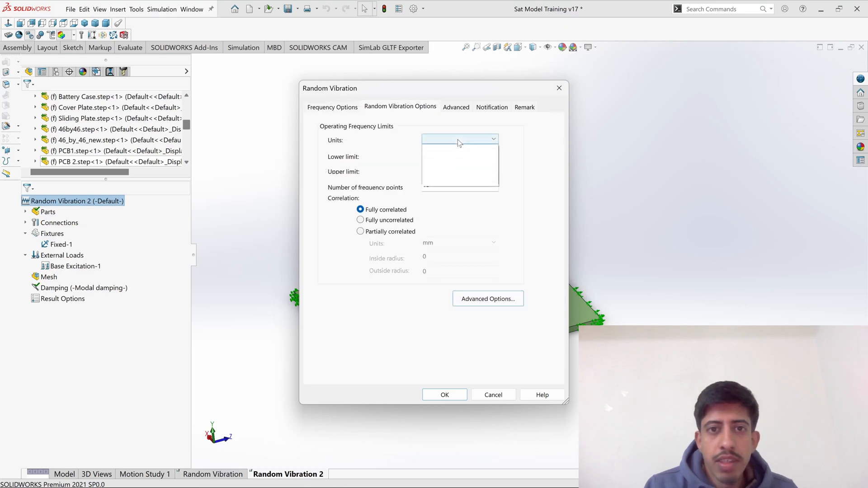
pyautogui.click(457, 175)
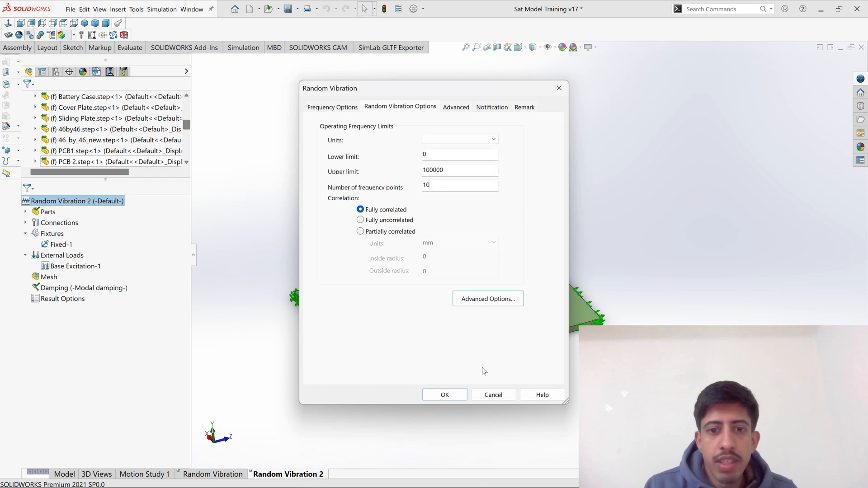
pyautogui.click(494, 395)
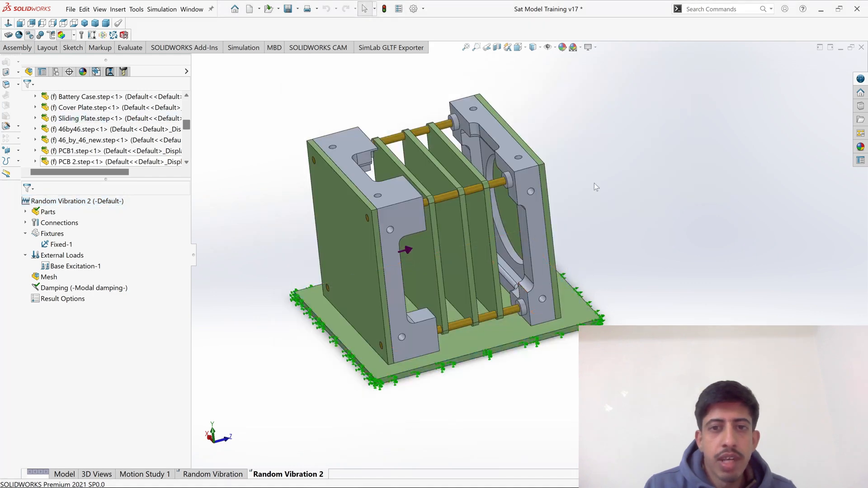
# Set the operating frequency limits of Random Vibration 2 to a lower limit of 20 Hz and an upper limit of 3000 Hz.
pyautogui.scroll(2, 594, 183)
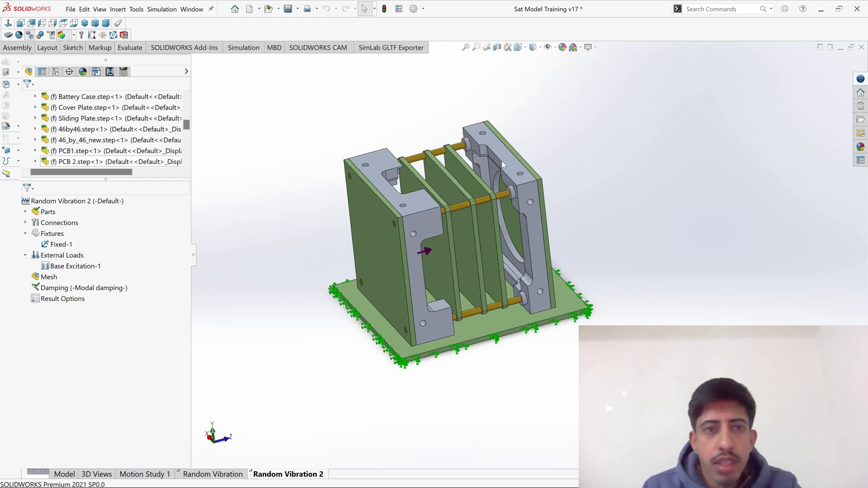
pyautogui.click(61, 244)
pyautogui.rightClick(91, 202)
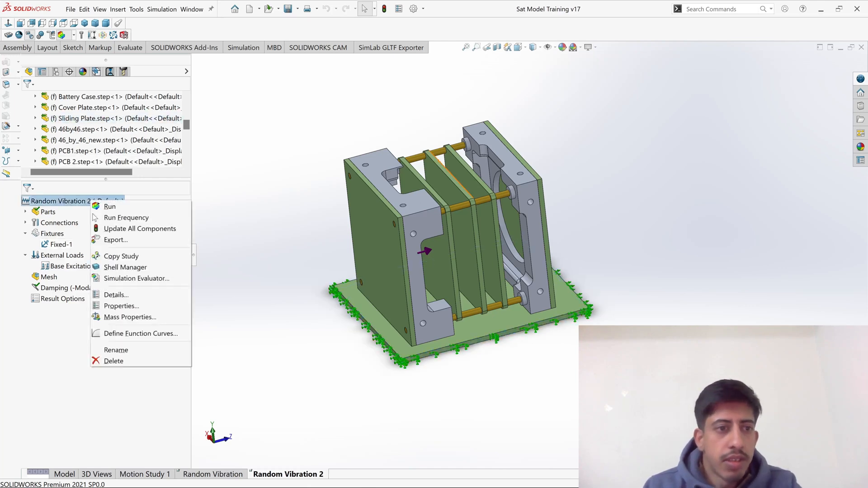
pyautogui.click(121, 306)
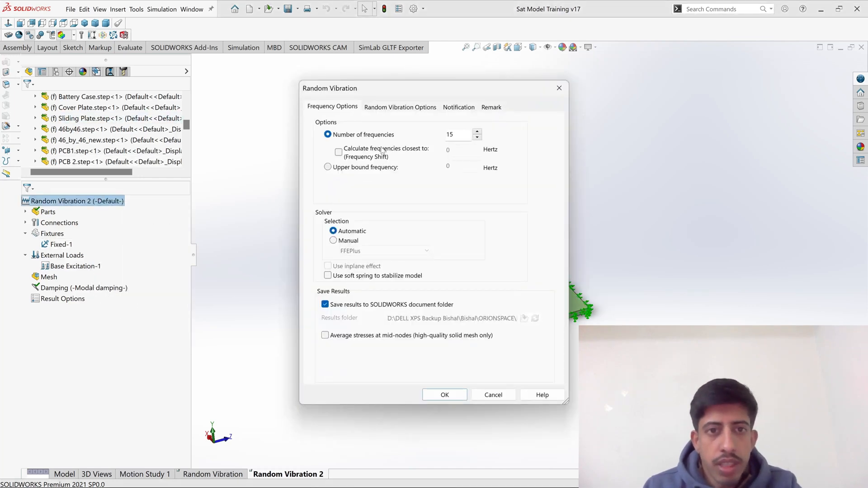
pyautogui.click(401, 107)
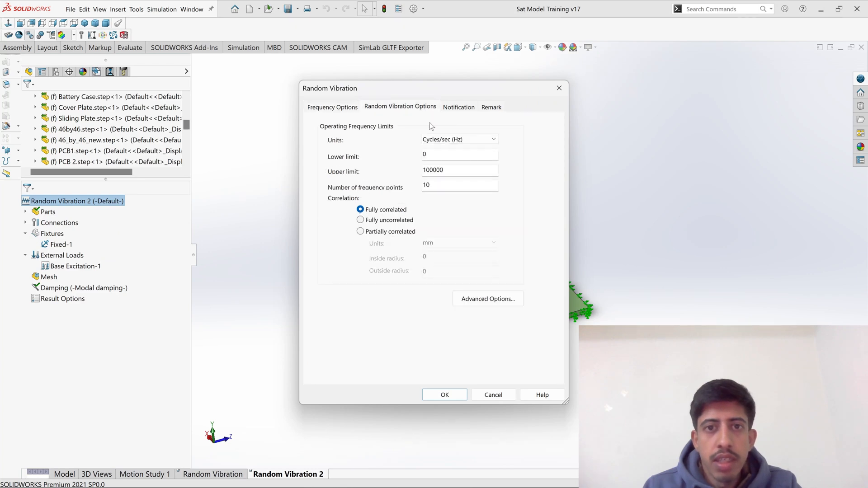
pyautogui.click(446, 140)
pyautogui.click(446, 141)
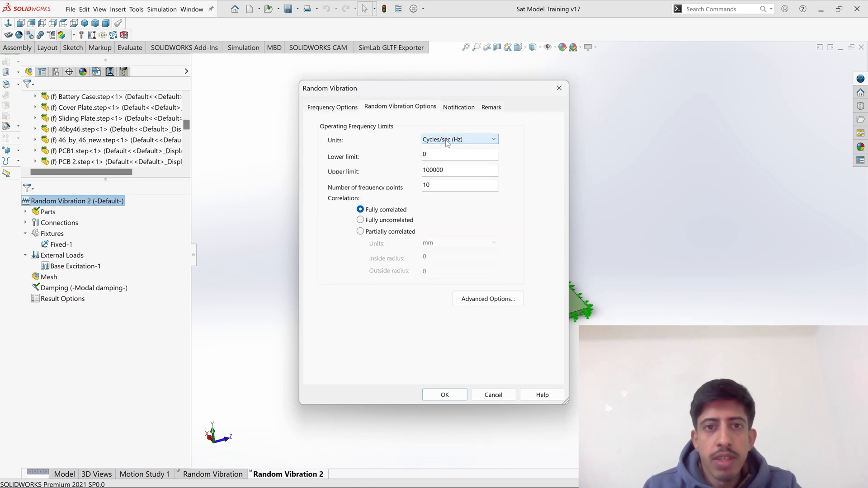
pyautogui.click(447, 169)
pyautogui.doubleClick(446, 168)
pyautogui.write('30')
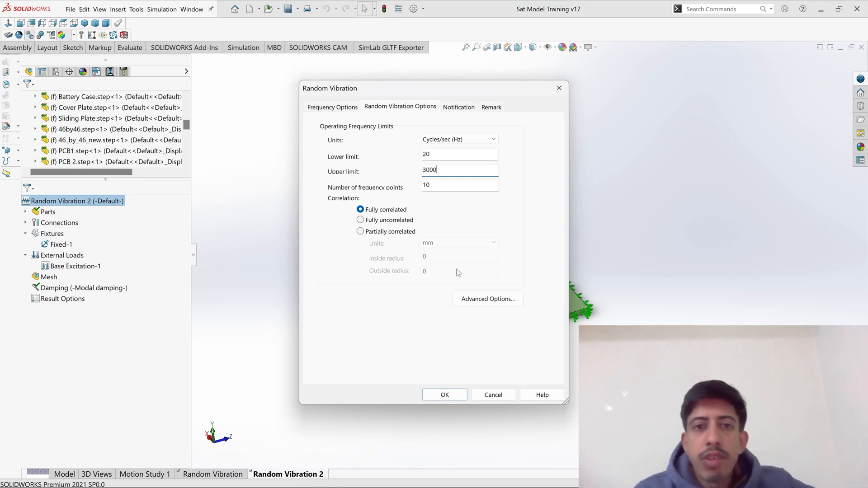
pyautogui.click(445, 396)
# Mesh the satellite assembly for Random Vibration 2 with the mesh density set coarser than the default.
pyautogui.scroll(3, 535, 279)
pyautogui.click(583, 243)
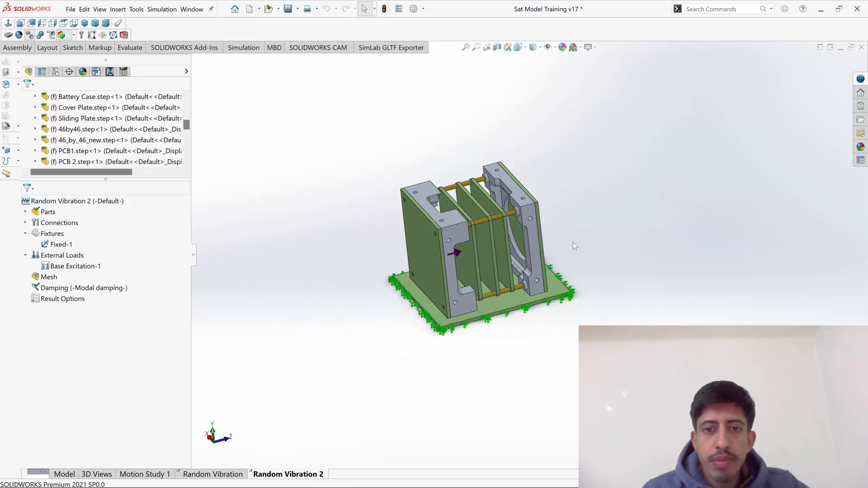
pyautogui.scroll(-3, 572, 260)
pyautogui.moveTo(578, 264); pyautogui.dragTo(544, 284, button='middle')
pyautogui.scroll(-3, 487, 269)
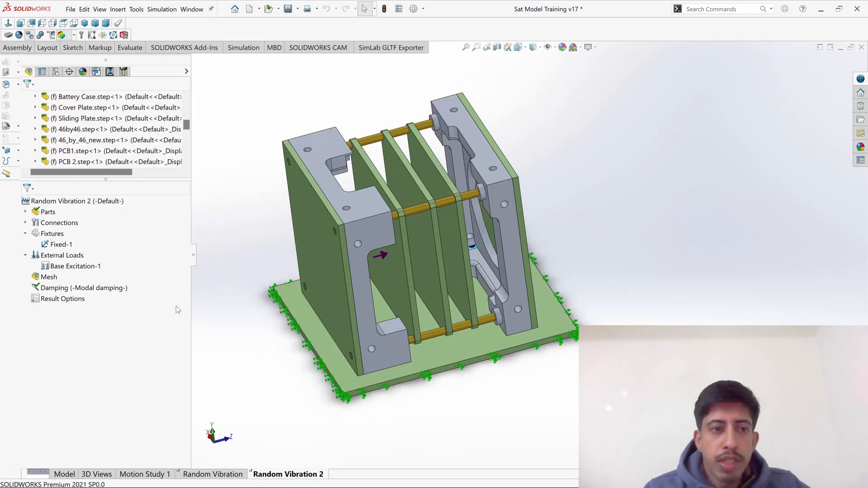
pyautogui.rightClick(51, 281)
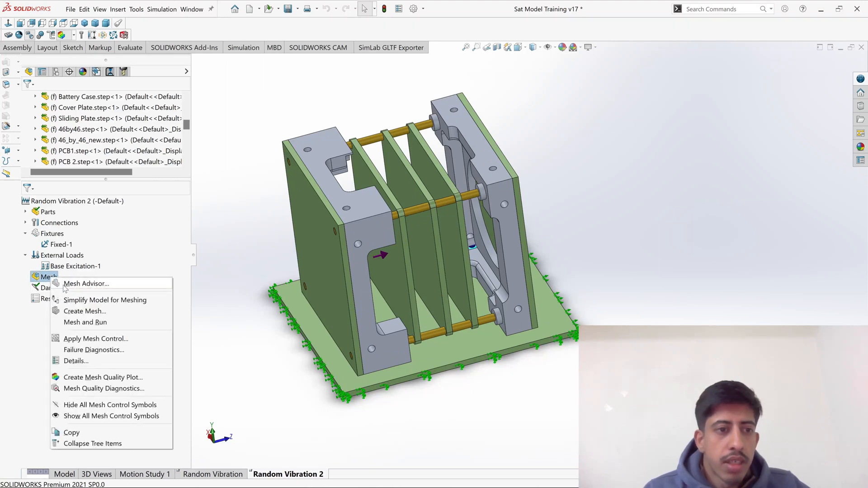
pyautogui.click(91, 311)
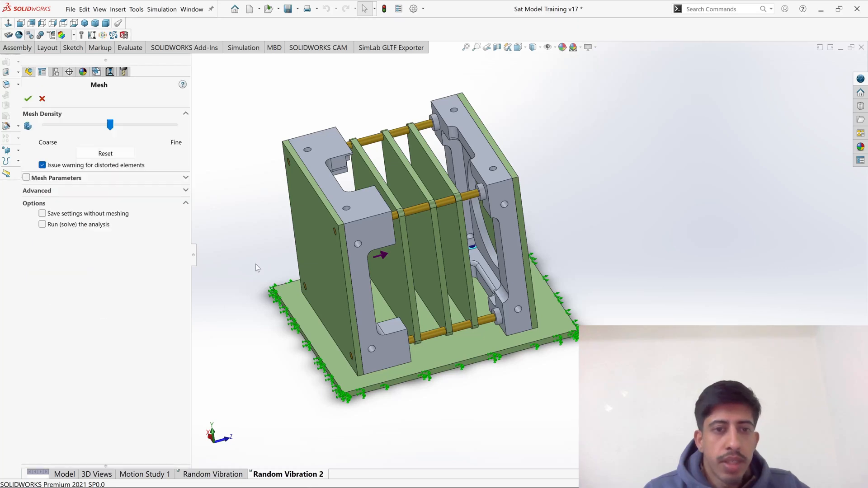
pyautogui.moveTo(114, 130)
pyautogui.mouseDown()
pyautogui.moveTo(141, 130)
pyautogui.moveTo(113, 130)
pyautogui.moveTo(131, 130)
pyautogui.mouseUp()
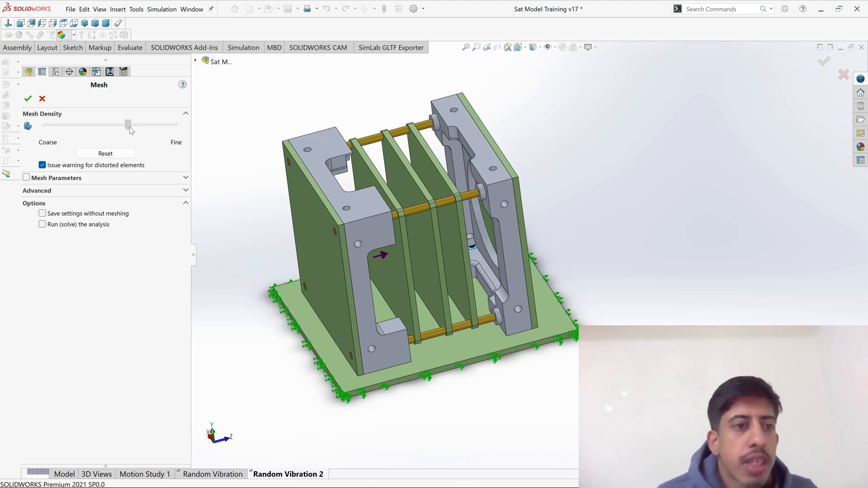
pyautogui.moveTo(131, 130); pyautogui.dragTo(82, 130)
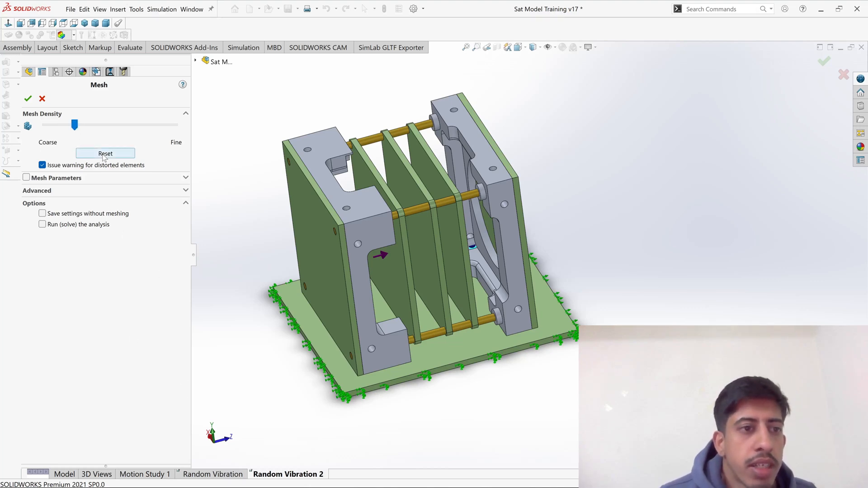
pyautogui.click(28, 99)
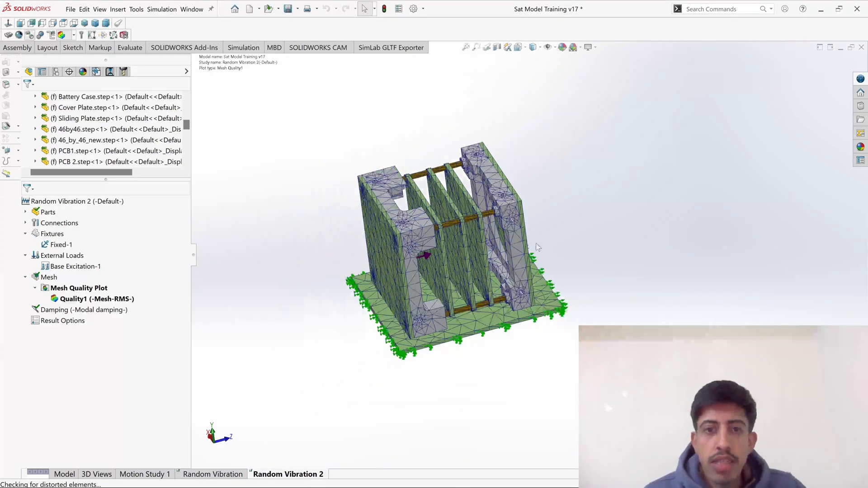
pyautogui.moveTo(536, 243); pyautogui.dragTo(514, 266, button='middle')
pyautogui.moveTo(586, 267); pyautogui.dragTo(539, 226, button='middle')
pyautogui.scroll(-2, 539, 226)
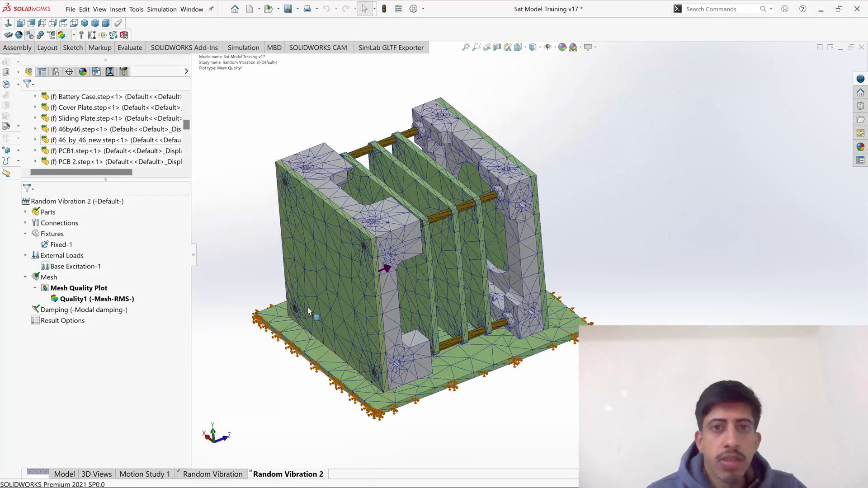
# Run the Random Vibration 2 study of the meshed satellite assembly and let the solver finish.
pyautogui.click(232, 50)
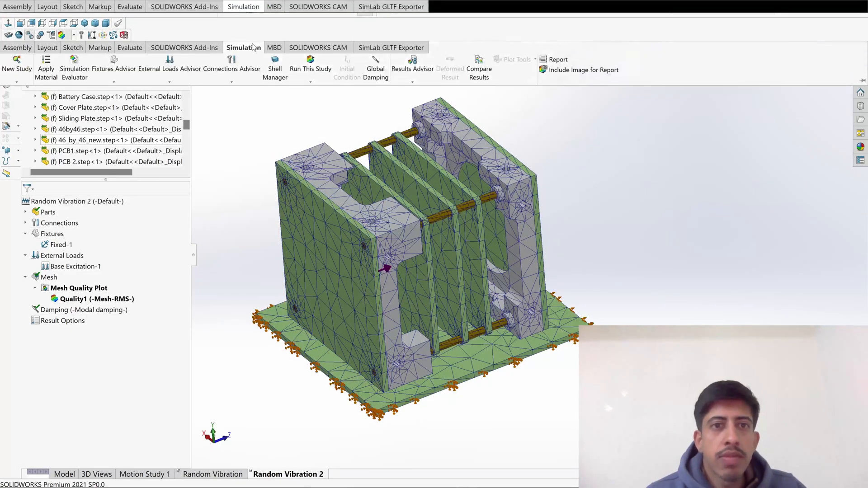
pyautogui.click(312, 72)
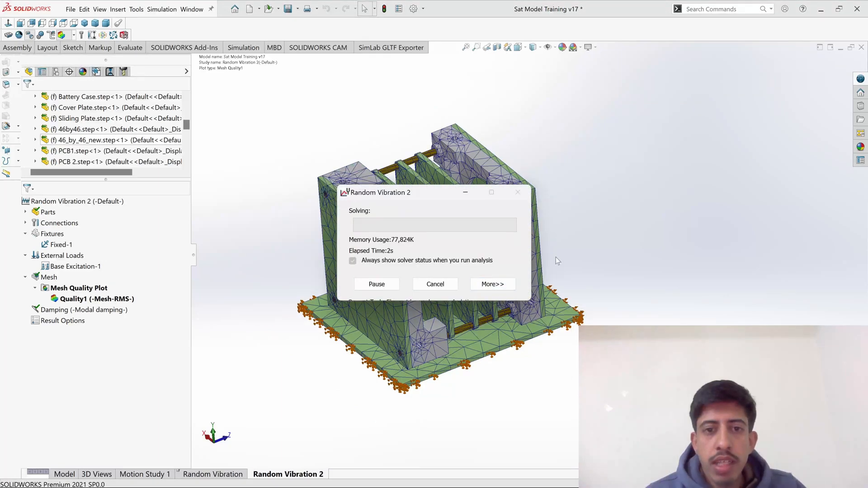
pyautogui.scroll(-2, 557, 260)
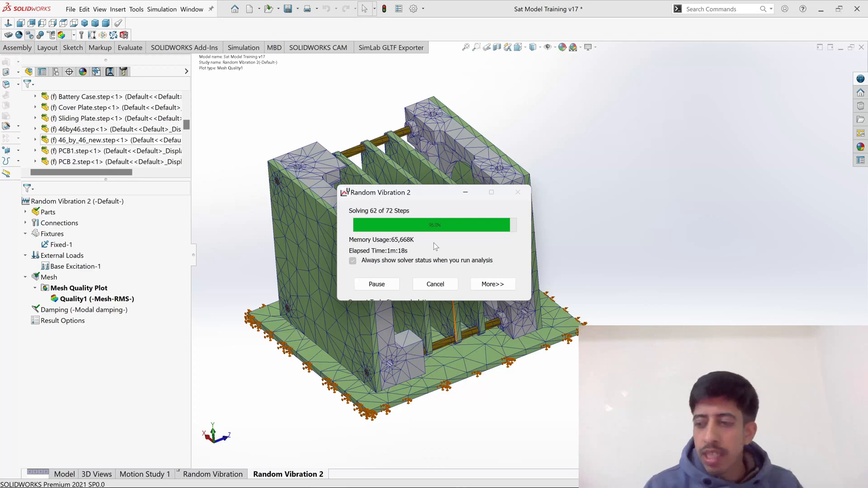
pyautogui.moveTo(422, 194); pyautogui.dragTo(446, 180)
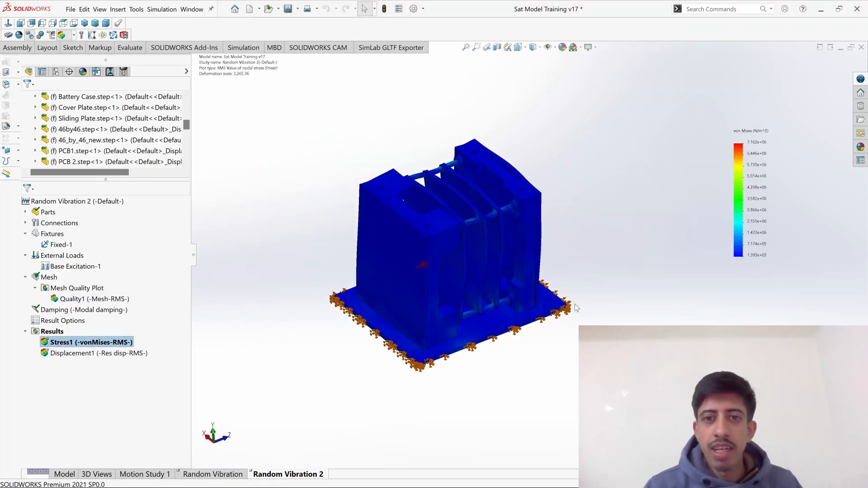
# Examine the RMS von Mises stress plot over the deformed satellite assembly, including the PCBs and the rods between them.
pyautogui.moveTo(558, 210); pyautogui.dragTo(732, 269, button='middle')
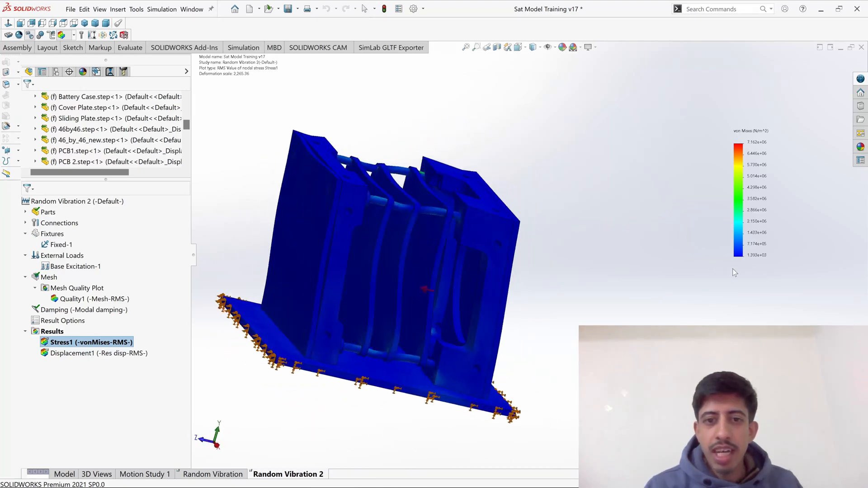
pyautogui.moveTo(510, 334); pyautogui.dragTo(312, 425, button='middle')
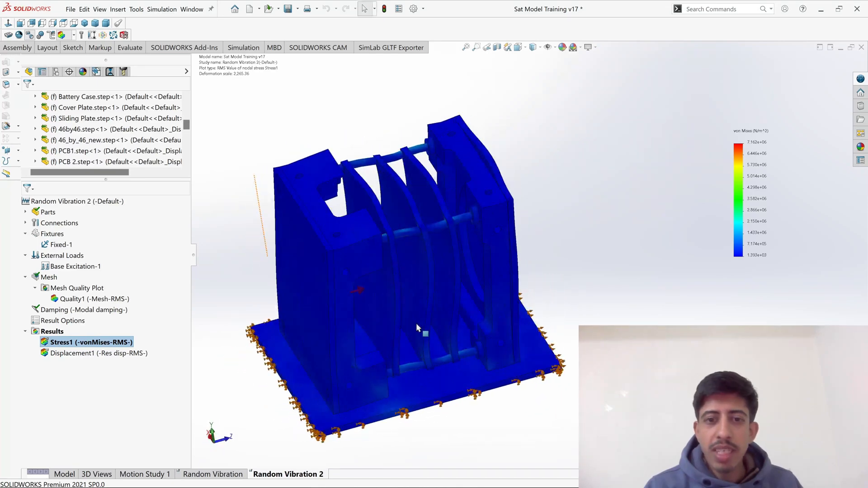
pyautogui.scroll(-1, 415, 326)
pyautogui.scroll(2, 535, 299)
pyautogui.scroll(-1, 549, 280)
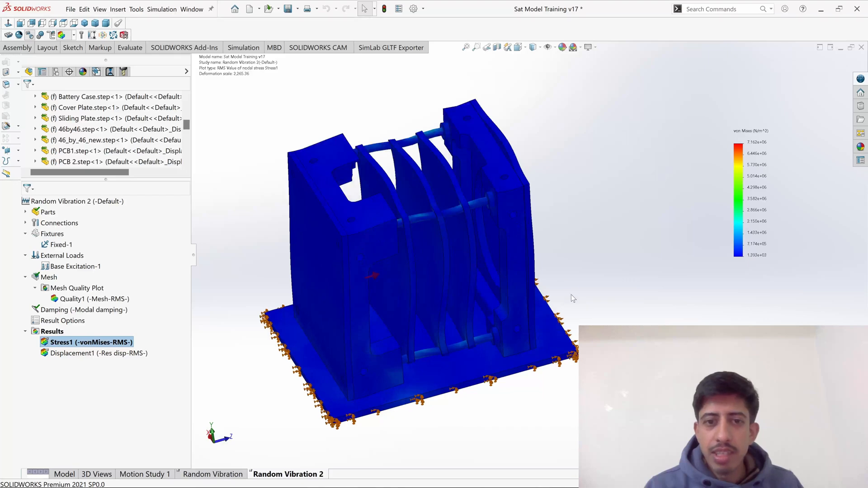
pyautogui.moveTo(571, 294)
pyautogui.mouseDown(button='middle')
pyautogui.moveTo(561, 293)
pyautogui.moveTo(573, 308)
pyautogui.mouseUp(button='middle')
pyautogui.scroll(-5, 473, 231)
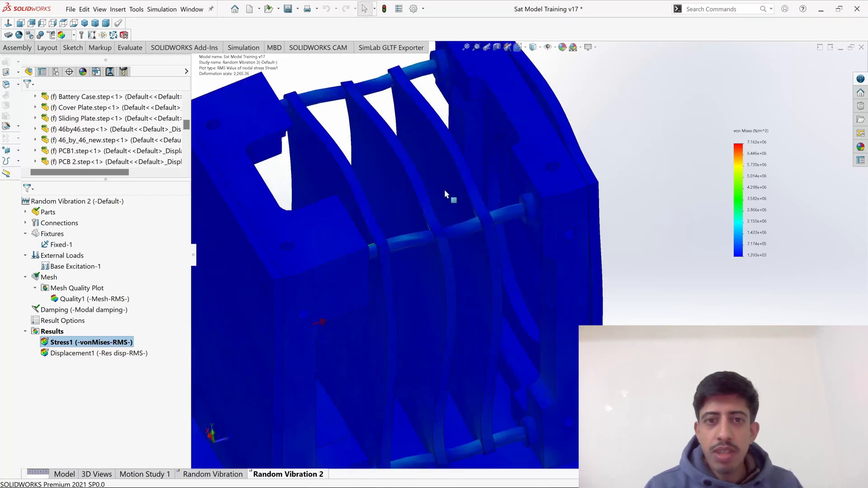
pyautogui.moveTo(445, 194); pyautogui.dragTo(402, 273, button='middle')
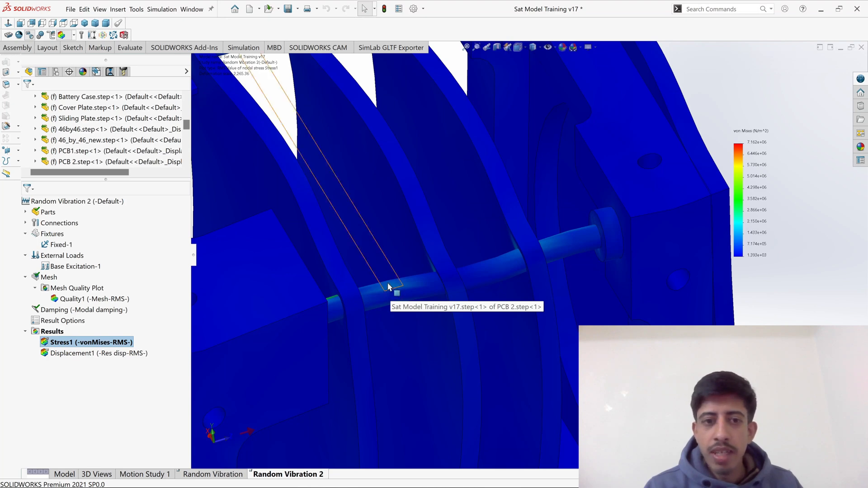
pyautogui.moveTo(362, 294); pyautogui.dragTo(387, 194, button='middle')
pyautogui.scroll(-5, 369, 127)
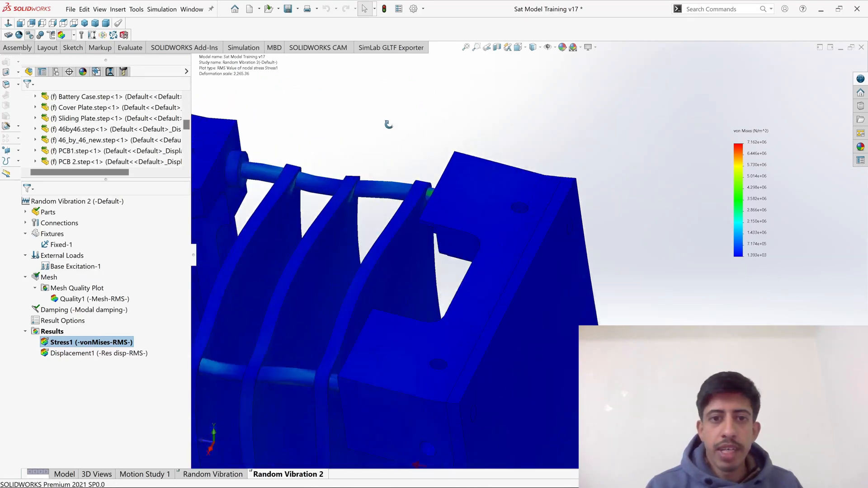
# Inspect the stress where the upper rod meets the end block and compare its colour with the von Mises legend.
pyautogui.moveTo(390, 124); pyautogui.dragTo(442, 192, button='middle')
pyautogui.scroll(-5, 446, 193)
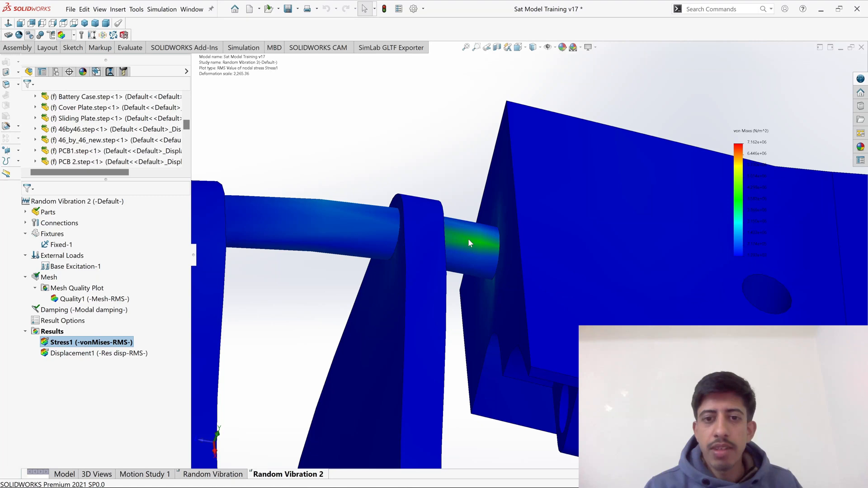
pyautogui.scroll(3, 215, 125)
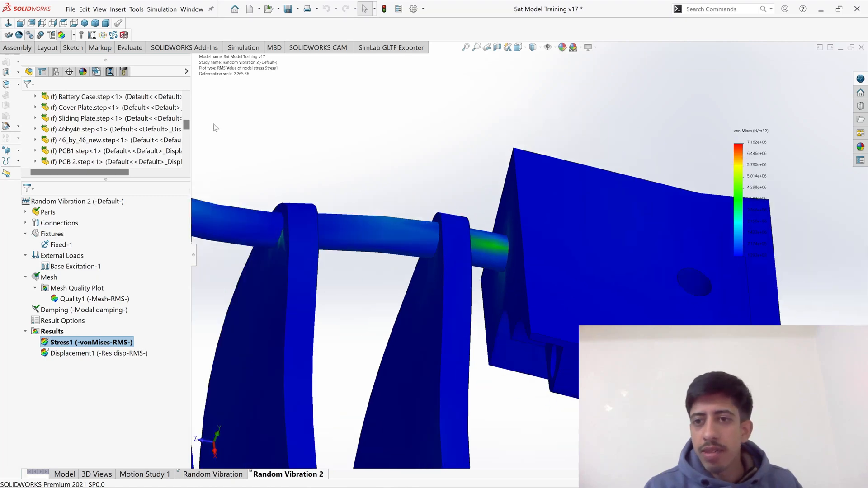
pyautogui.scroll(2, 304, 163)
pyautogui.scroll(-4, 589, 227)
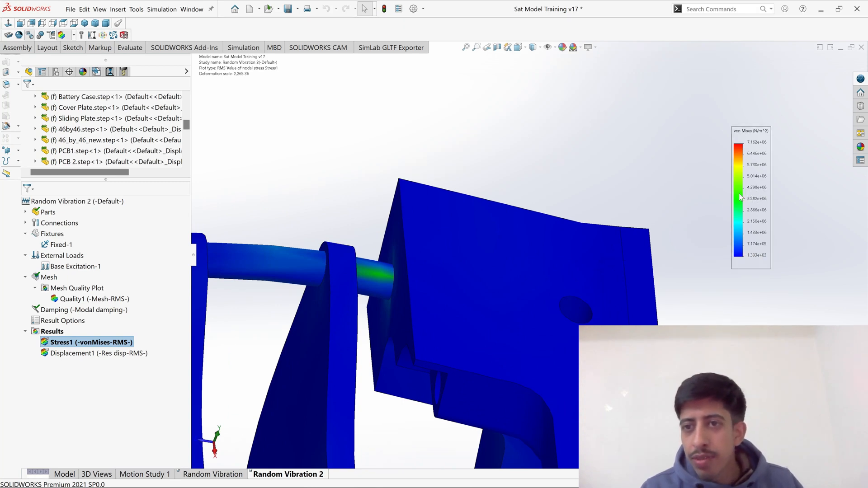
pyautogui.scroll(3, 560, 256)
pyautogui.scroll(1, 475, 295)
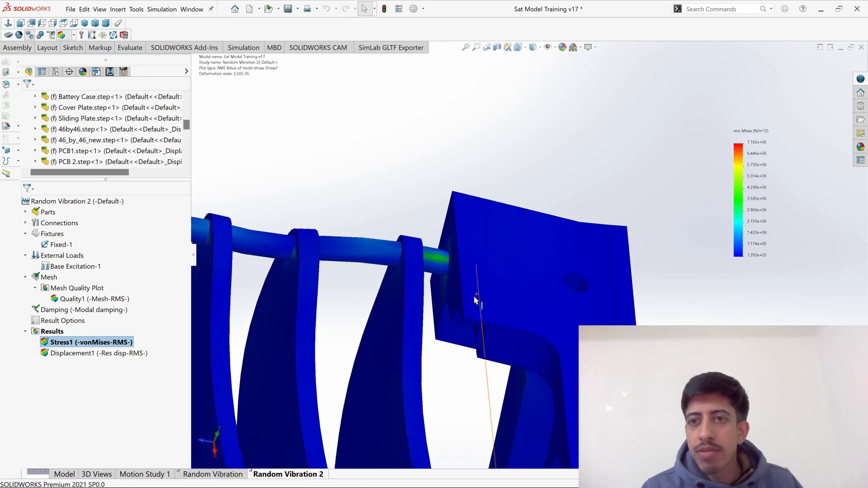
pyautogui.scroll(-2, 474, 299)
pyautogui.scroll(3, 465, 294)
pyautogui.scroll(-3, 468, 283)
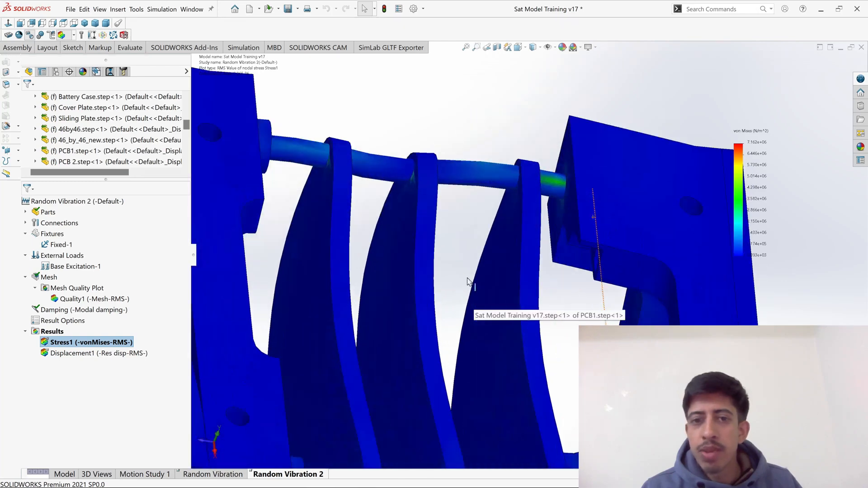
pyautogui.scroll(4, 489, 244)
pyautogui.moveTo(457, 219); pyautogui.dragTo(485, 278, button='middle')
pyautogui.scroll(6, 492, 284)
pyautogui.scroll(-2, 564, 134)
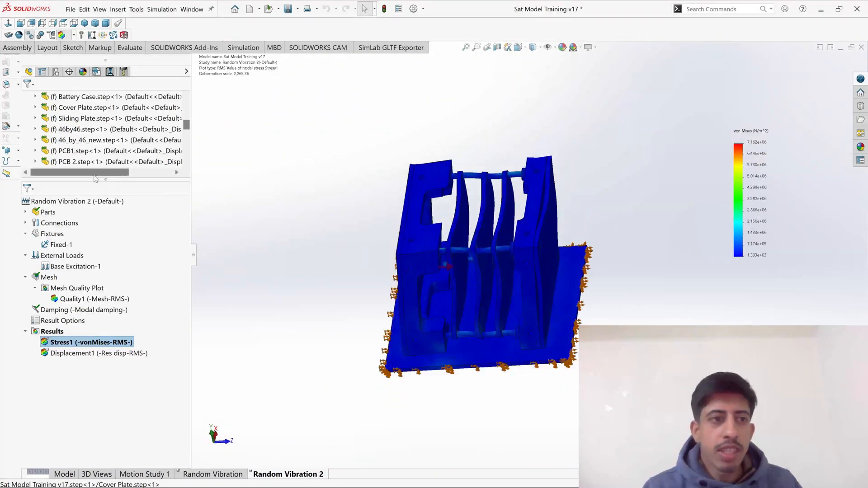
# Look through the assembly's component tree for the rods part, enlarging the visible part of the tree.
pyautogui.scroll(1, 88, 154)
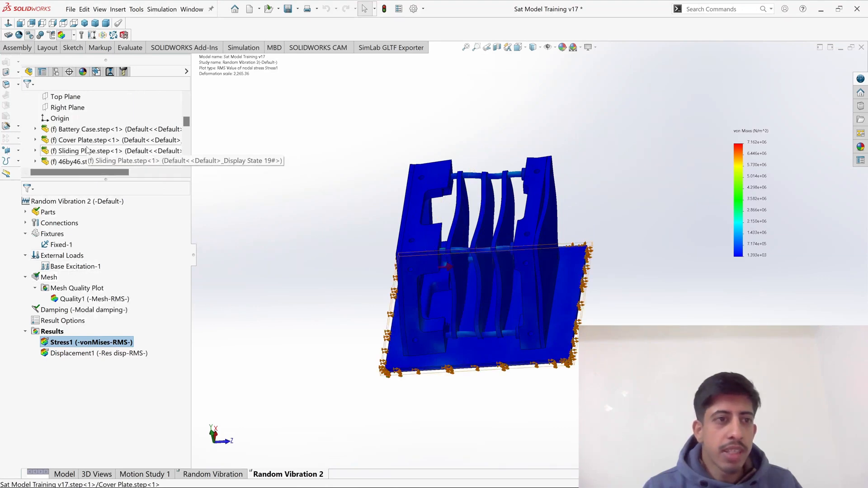
pyautogui.scroll(-1, 88, 151)
pyautogui.scroll(-2, 88, 150)
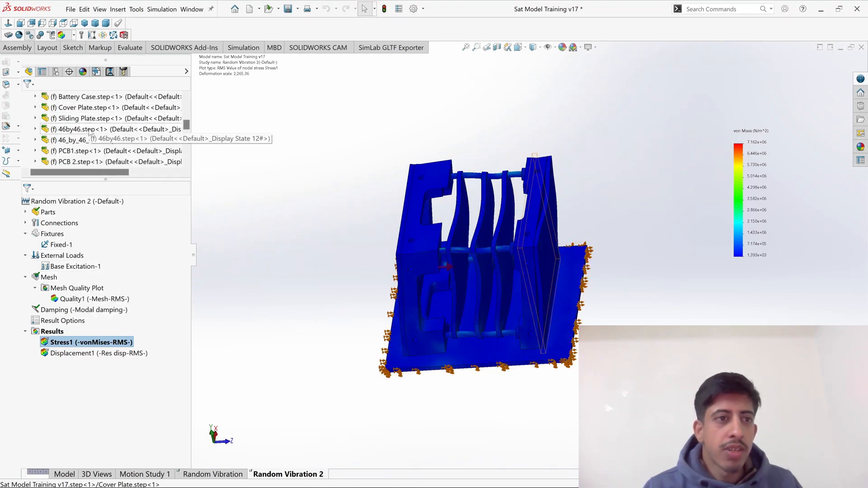
pyautogui.scroll(1, 77, 159)
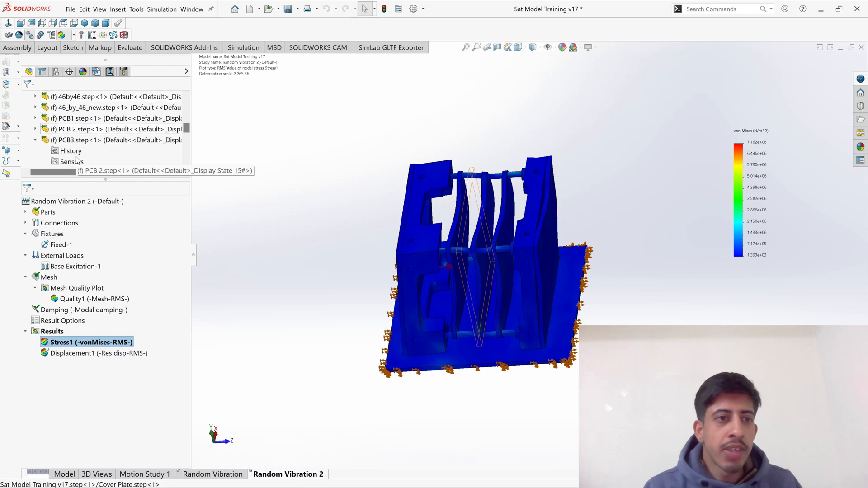
pyautogui.scroll(1, 84, 130)
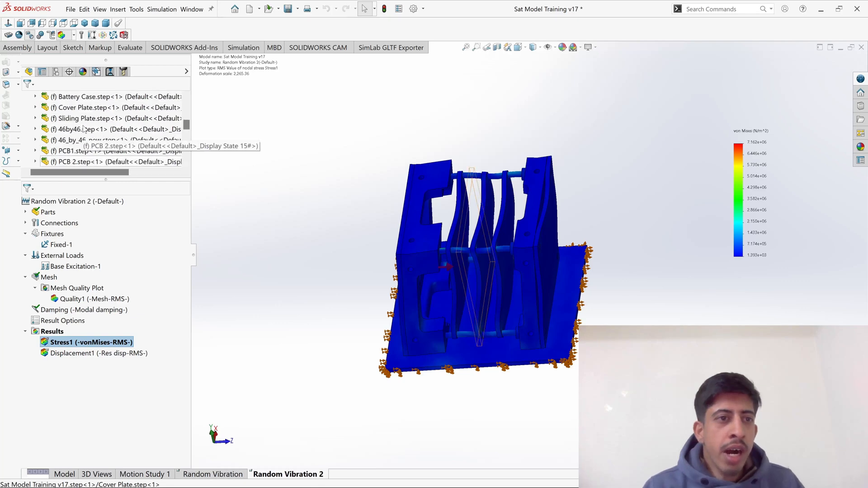
pyautogui.scroll(1, 84, 130)
pyautogui.scroll(-1, 87, 134)
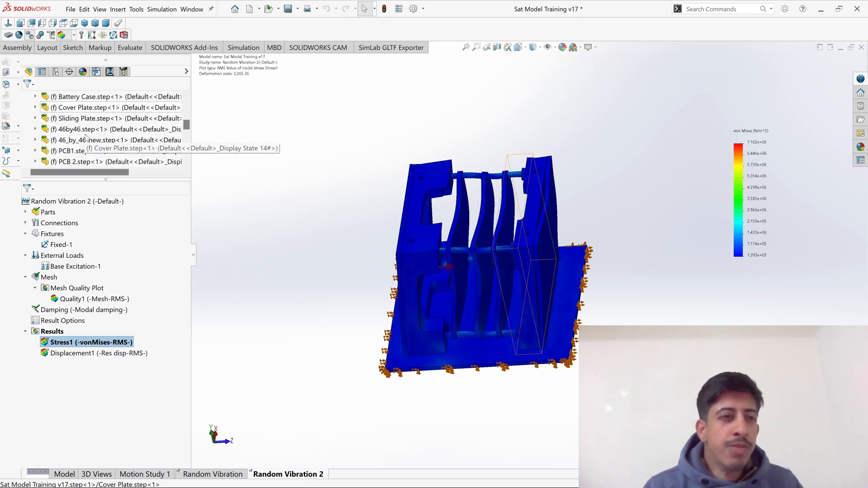
pyautogui.scroll(-1, 87, 137)
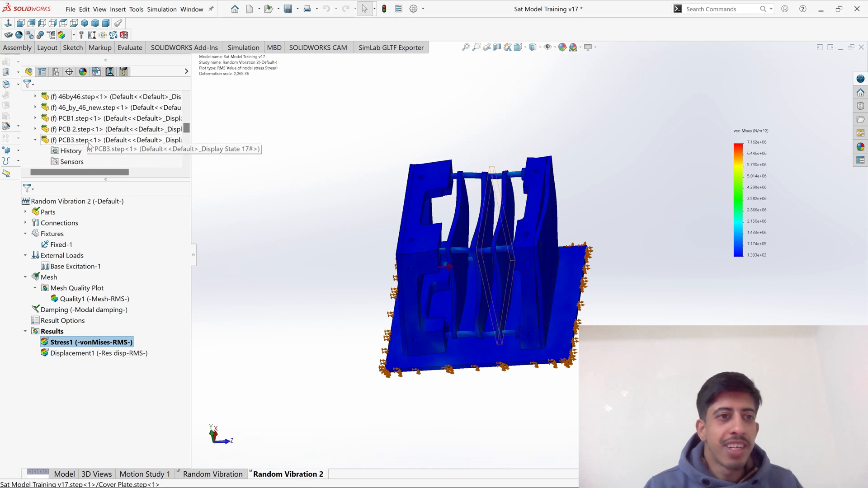
pyautogui.scroll(1, 89, 146)
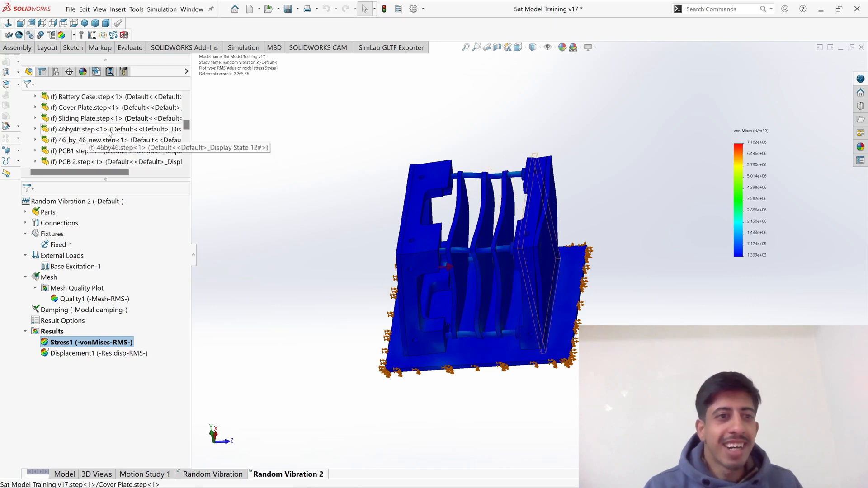
pyautogui.scroll(1, 113, 156)
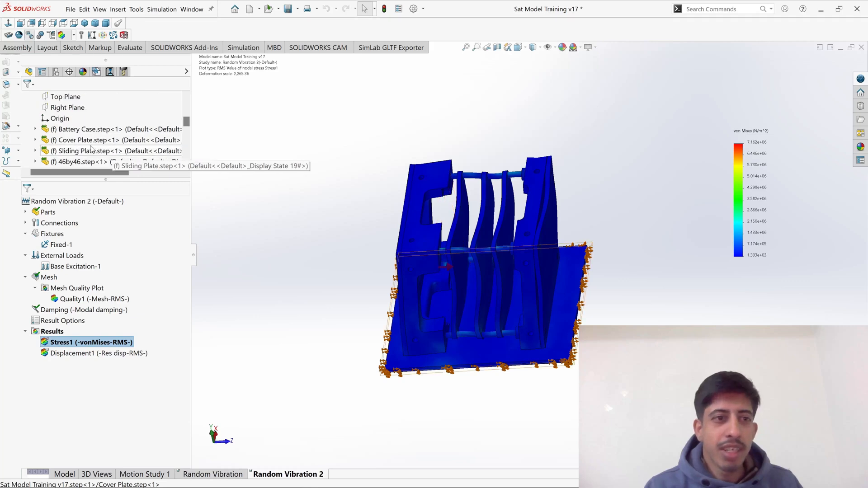
pyautogui.scroll(-1, 92, 132)
pyautogui.scroll(-3, 92, 132)
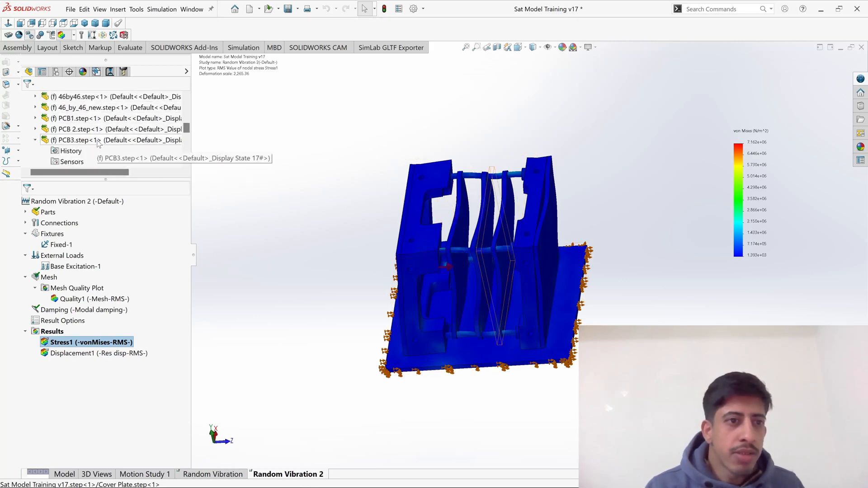
pyautogui.scroll(1, 98, 144)
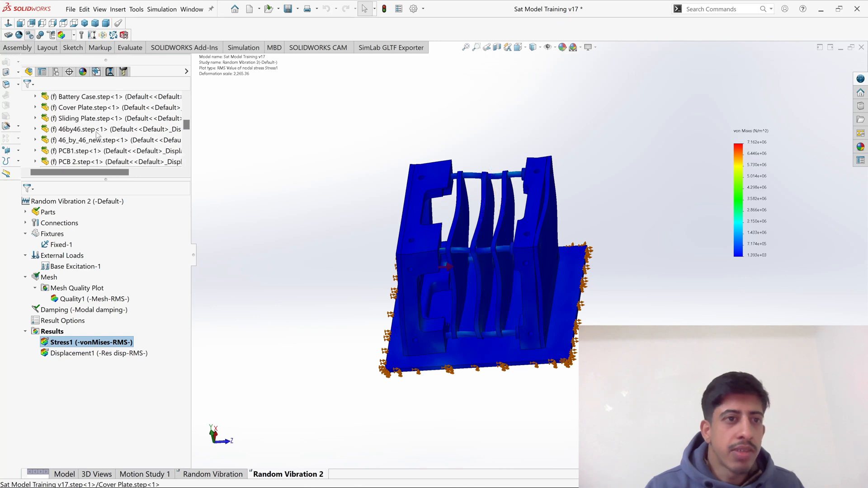
pyautogui.scroll(1, 96, 143)
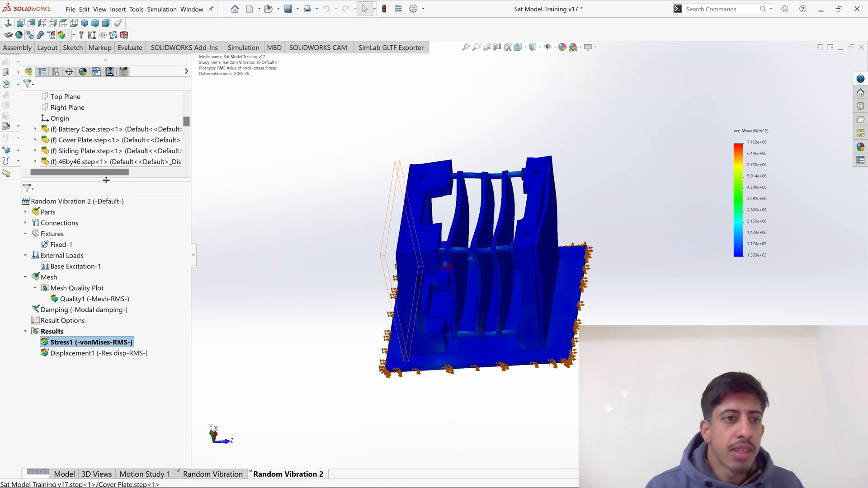
pyautogui.moveTo(106, 180); pyautogui.dragTo(106, 234)
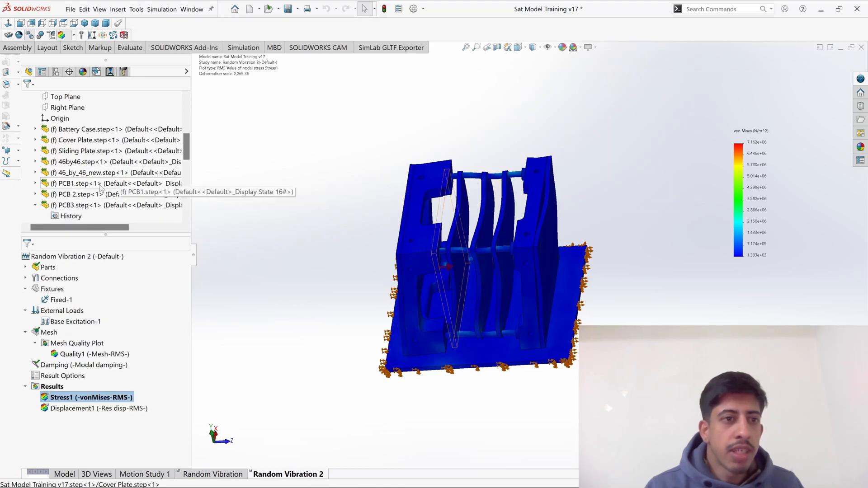
pyautogui.scroll(2, 95, 165)
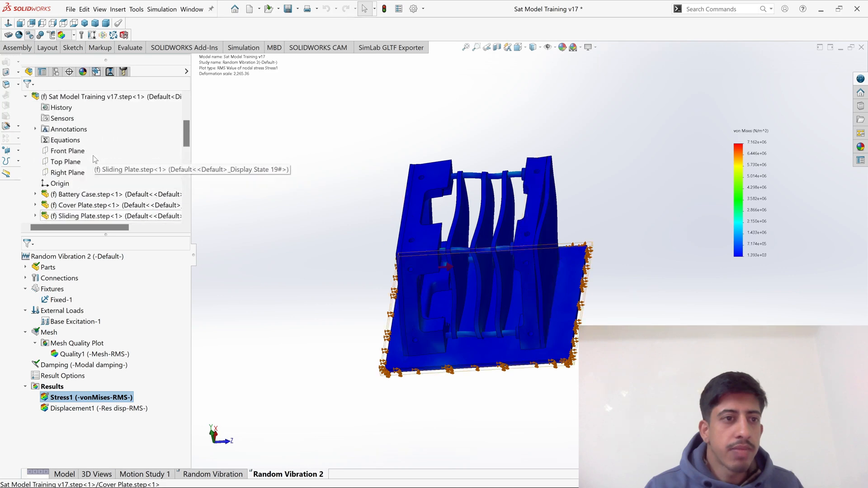
pyautogui.scroll(-2, 95, 159)
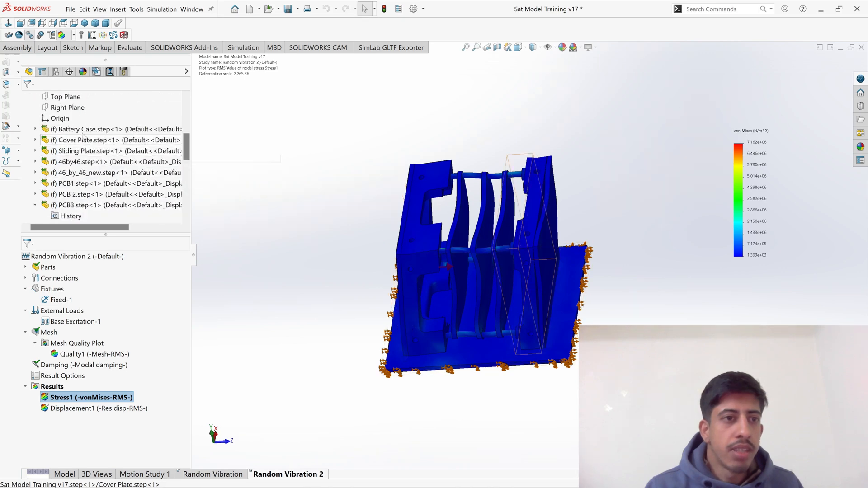
pyautogui.scroll(-1, 82, 196)
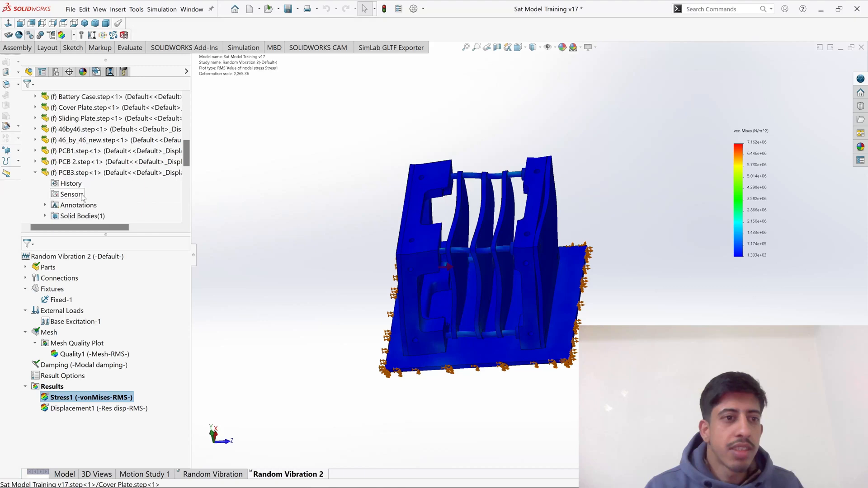
# Locate the rods part through a rod in the model and review the strength properties of its Brass material.
pyautogui.click(465, 252)
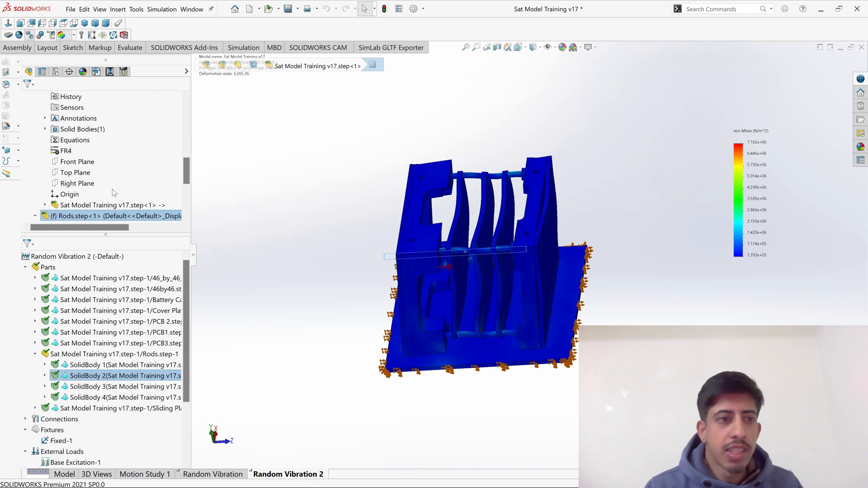
pyautogui.rightClick(96, 215)
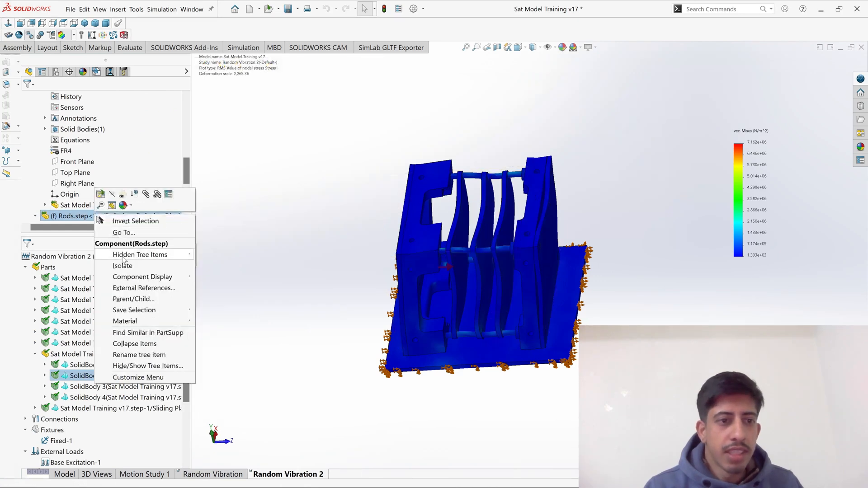
pyautogui.click(37, 216)
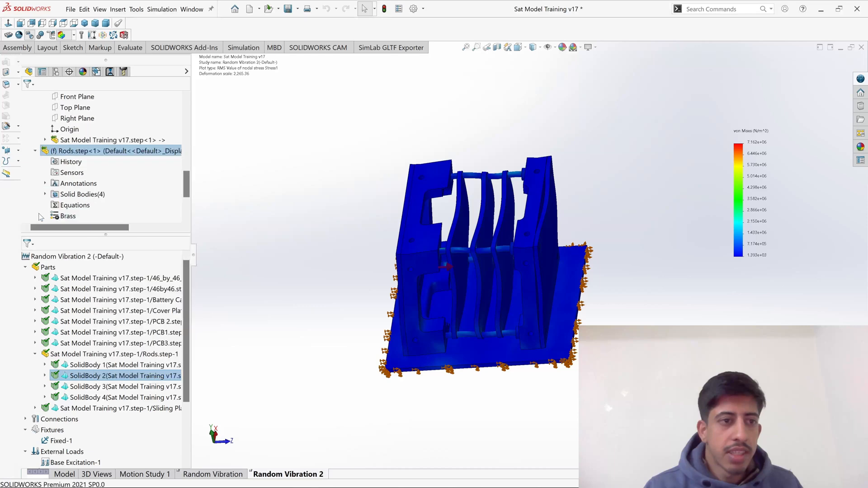
pyautogui.rightClick(67, 217)
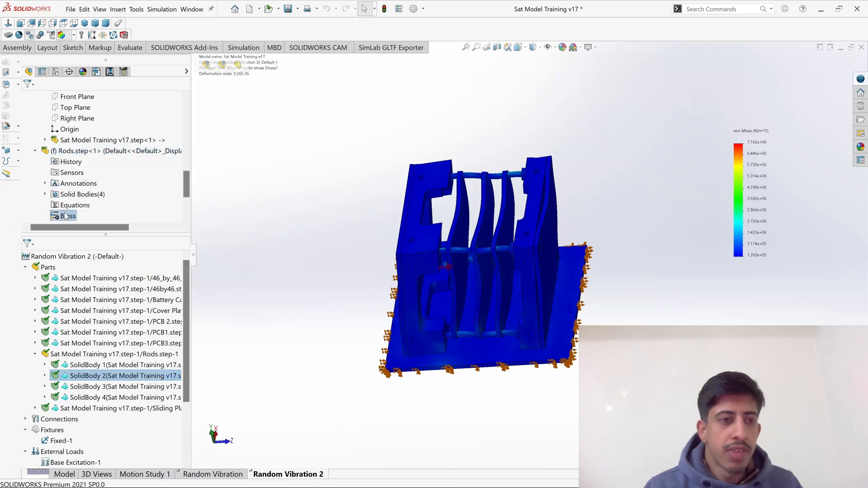
pyautogui.press('Escape')
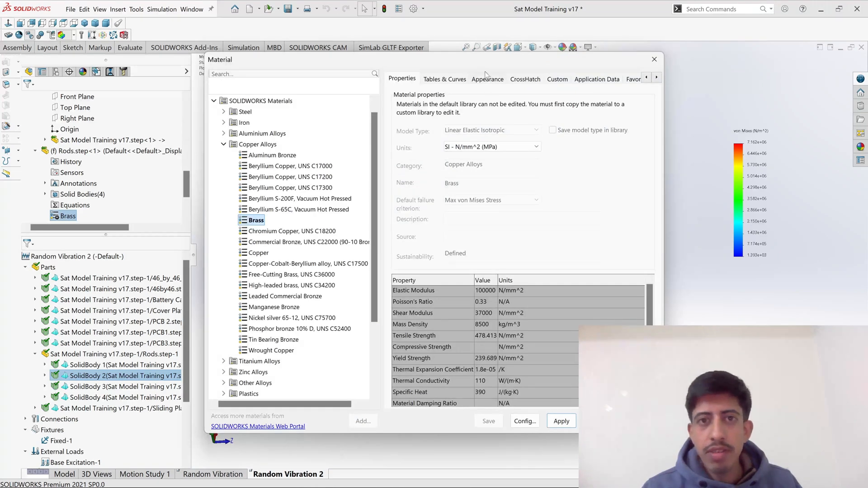
pyautogui.moveTo(417, 63); pyautogui.dragTo(342, 37)
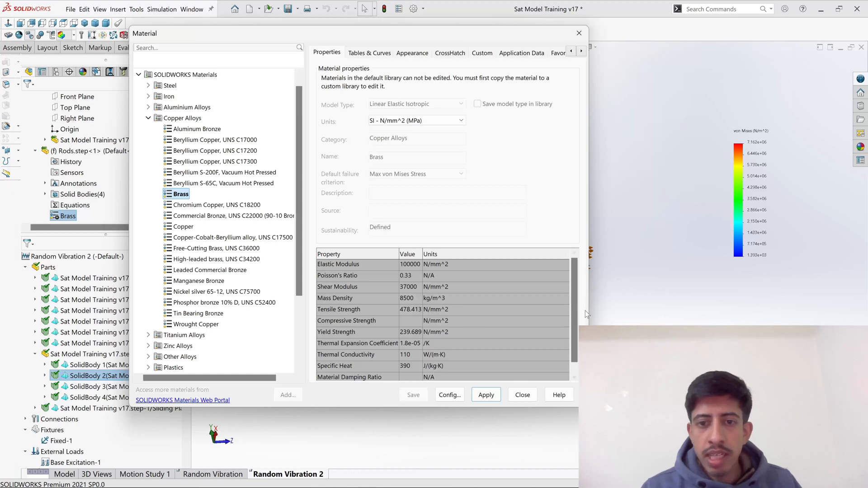
pyautogui.moveTo(576, 314); pyautogui.dragTo(577, 329)
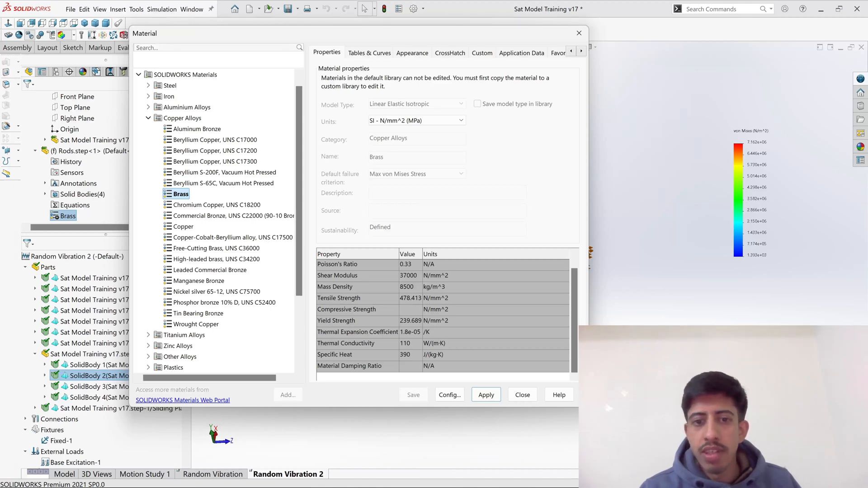
pyautogui.click(523, 395)
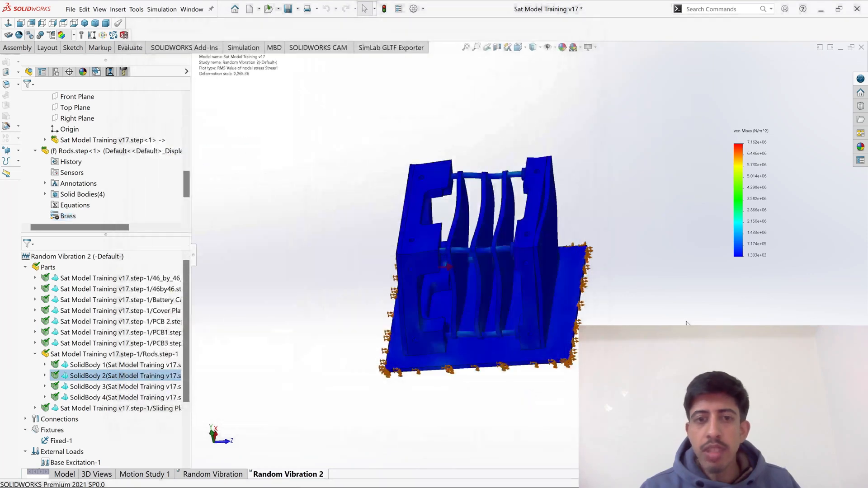
# Examine the RMS von Mises stress across the PCBs, rods and end blocks from an oblique view.
pyautogui.moveTo(614, 245); pyautogui.dragTo(598, 309, button='middle')
pyautogui.scroll(1, 599, 309)
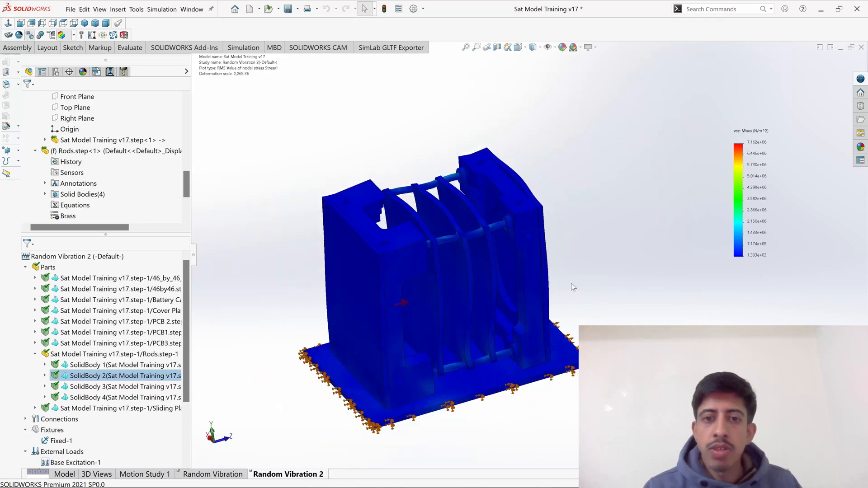
pyautogui.scroll(-2, 563, 261)
pyautogui.scroll(3, 563, 260)
pyautogui.scroll(-3, 525, 305)
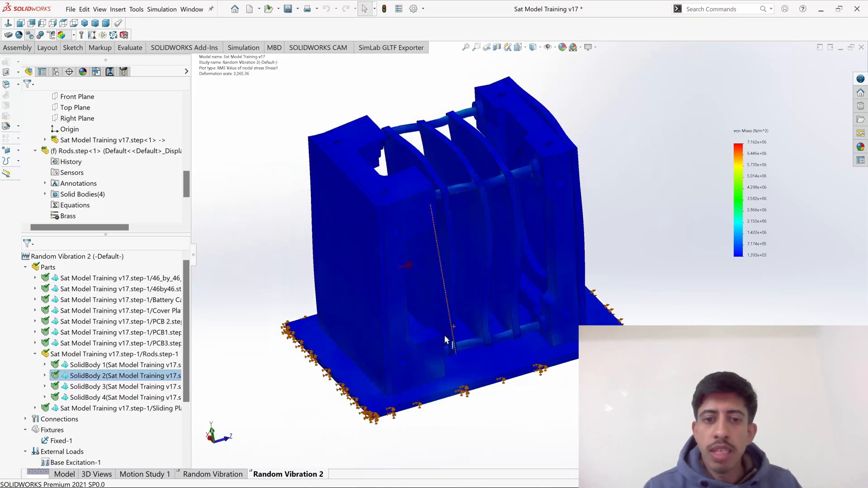
pyautogui.scroll(2, 526, 305)
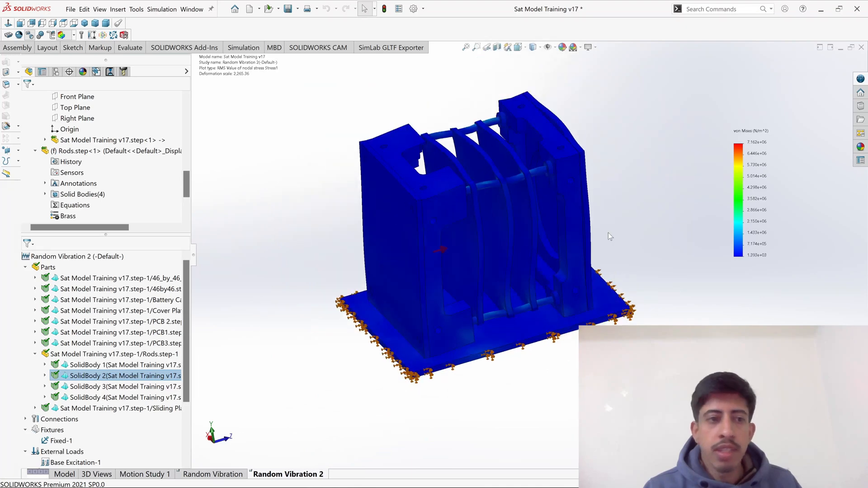
# Display the Displacement1 RMS resultant displacement plot and examine the deformed PCBs and end blocks.
pyautogui.scroll(-3, 77, 359)
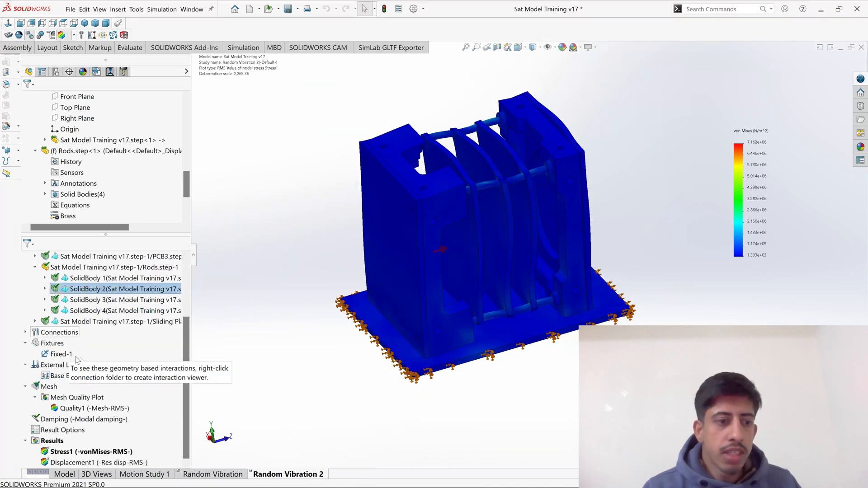
pyautogui.rightClick(78, 461)
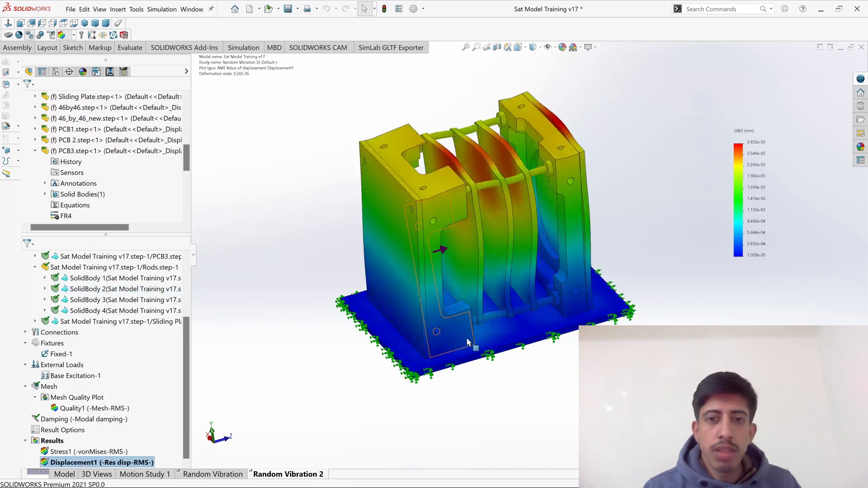
pyautogui.scroll(1, 419, 400)
pyautogui.scroll(-2, 604, 182)
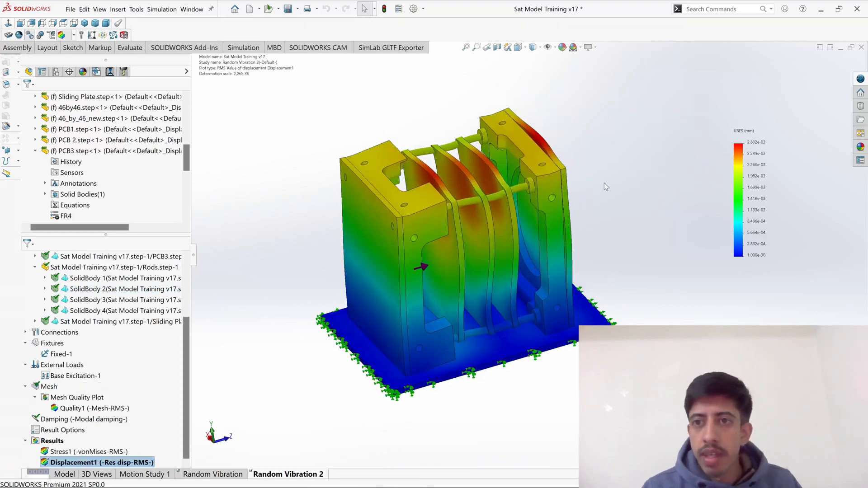
pyautogui.scroll(2, 581, 205)
pyautogui.scroll(-1, 465, 204)
pyautogui.scroll(-1, 466, 204)
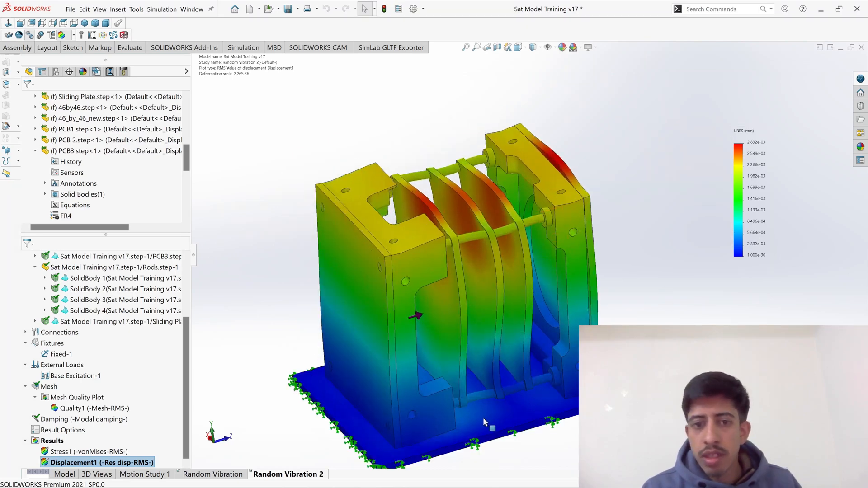
# Inspect the displacement distribution from the fixed base plate to the upper edges of the PCBs from several angles.
pyautogui.moveTo(626, 339)
pyautogui.mouseDown(button='middle')
pyautogui.moveTo(631, 298)
pyautogui.moveTo(606, 300)
pyautogui.moveTo(618, 329)
pyautogui.mouseUp(button='middle')
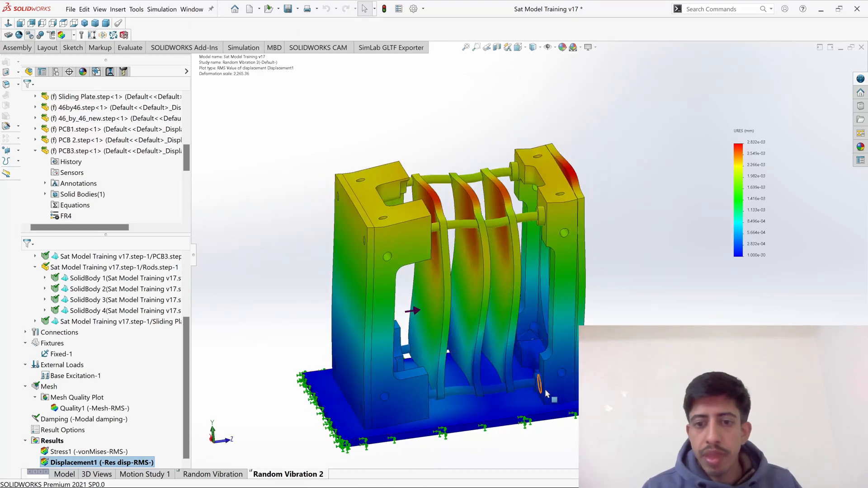
pyautogui.moveTo(545, 394); pyautogui.dragTo(520, 265, button='middle')
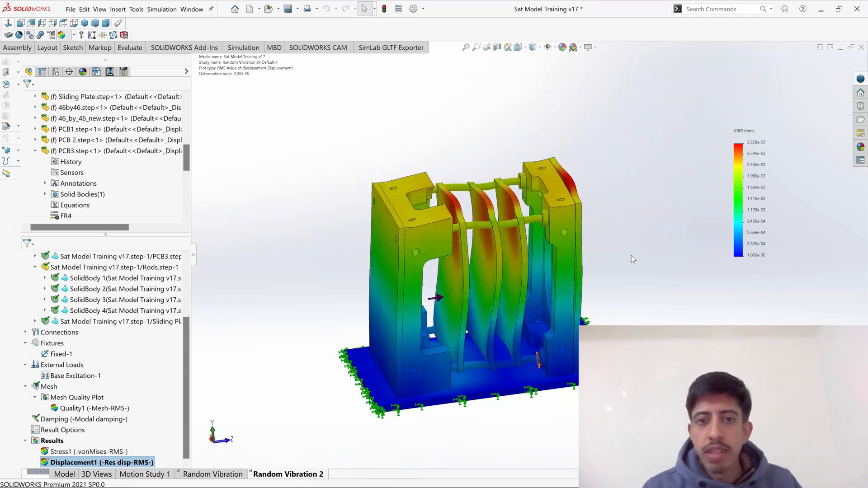
pyautogui.moveTo(642, 267); pyautogui.dragTo(552, 206, button='middle')
pyautogui.moveTo(575, 259); pyautogui.dragTo(540, 330, button='middle')
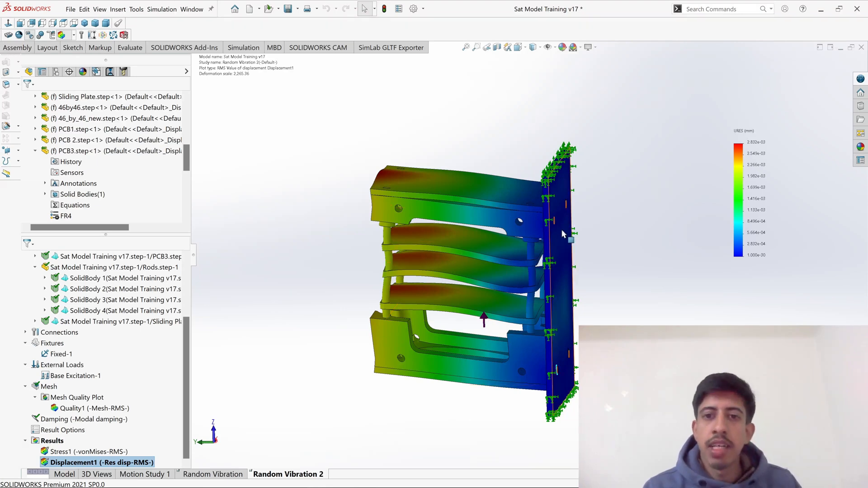
pyautogui.moveTo(592, 202); pyautogui.dragTo(628, 245, button='middle')
pyautogui.scroll(-2, 529, 247)
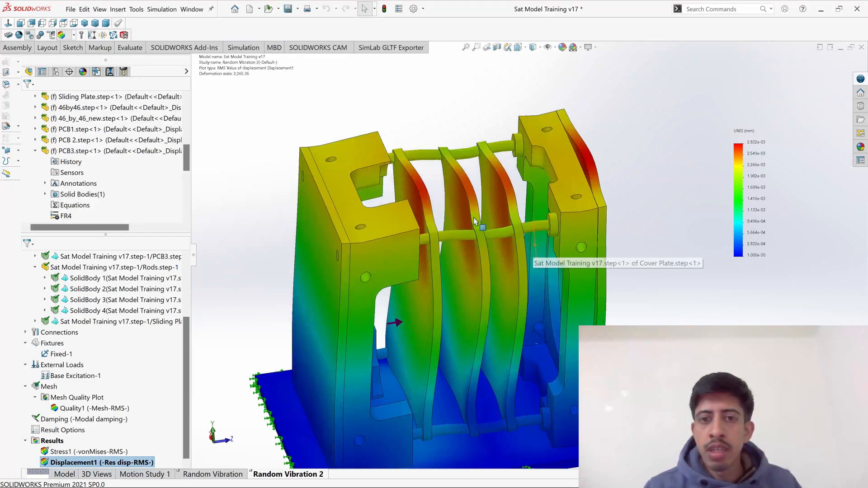
pyautogui.scroll(2, 505, 272)
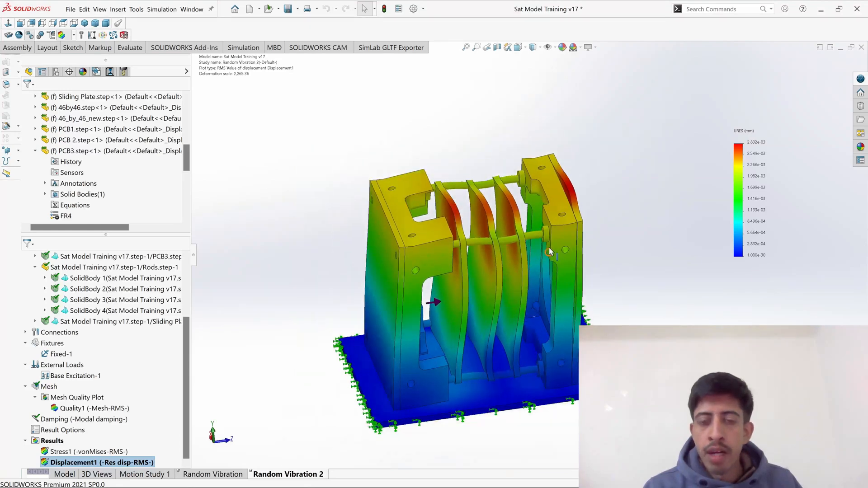
pyautogui.scroll(-2, 549, 247)
pyautogui.scroll(3, 549, 247)
pyautogui.scroll(-2, 550, 251)
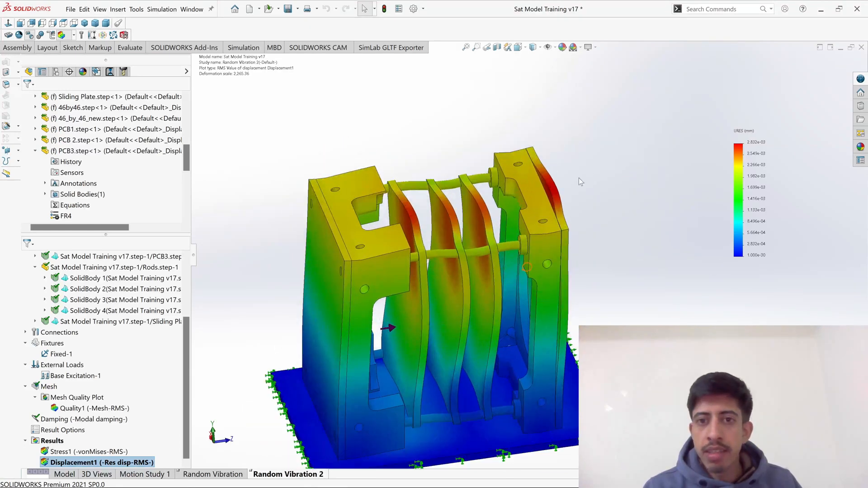
pyautogui.scroll(3, 562, 214)
pyautogui.scroll(-2, 500, 283)
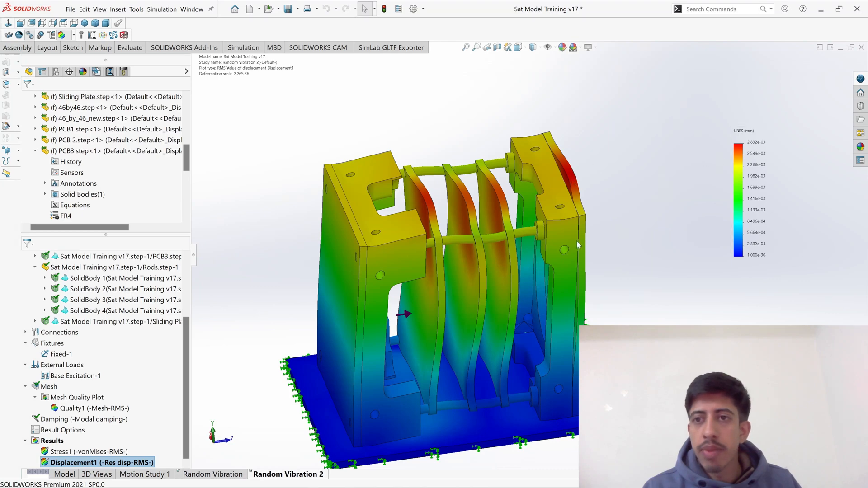
pyautogui.scroll(2, 577, 240)
pyautogui.scroll(-2, 576, 242)
pyautogui.scroll(2, 577, 242)
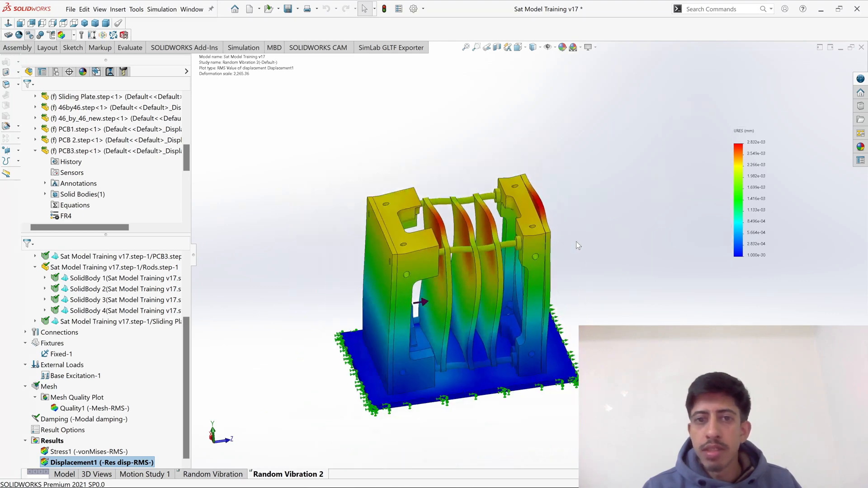
pyautogui.scroll(-2, 522, 243)
pyautogui.scroll(2, 521, 243)
pyautogui.scroll(-2, 502, 272)
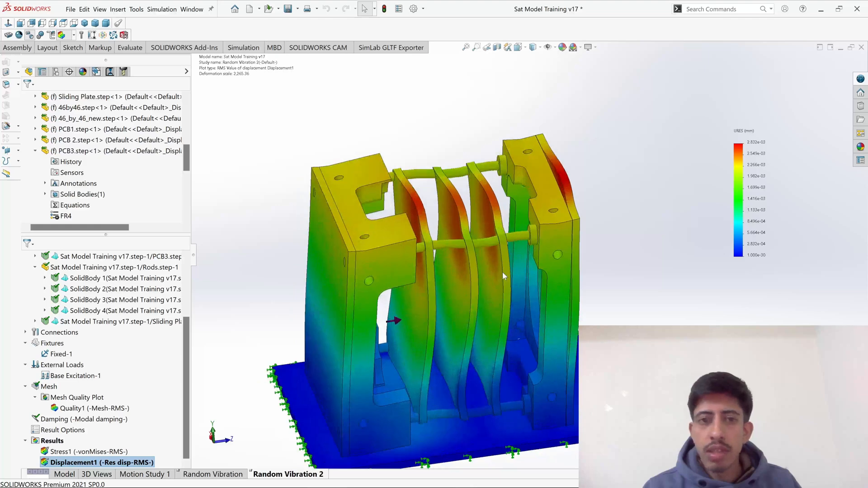
pyautogui.scroll(3, 503, 272)
# Collapse the Parts, Mesh, External Loads, Fixtures and Results folders of the Random Vibration 2 study.
pyautogui.scroll(3, 146, 348)
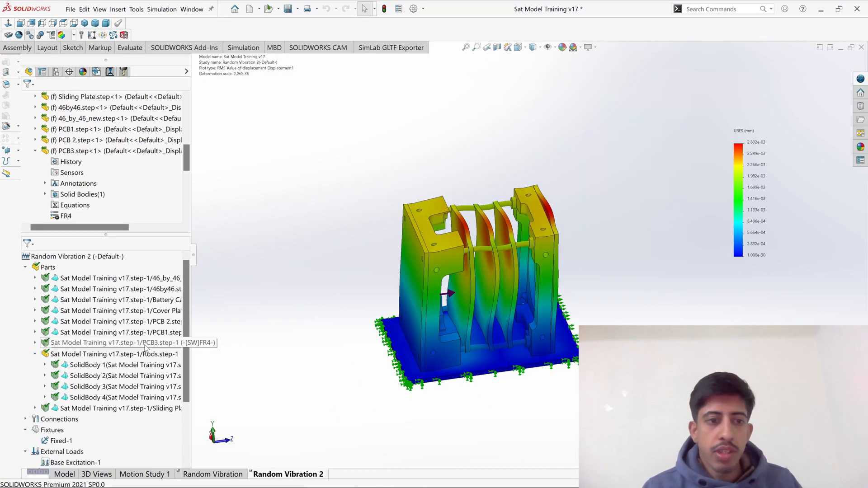
pyautogui.click(25, 267)
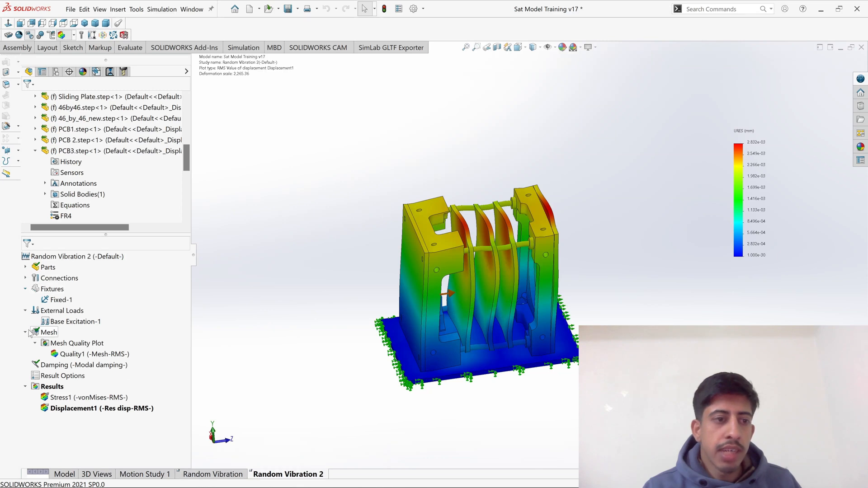
pyautogui.click(26, 332)
pyautogui.click(25, 310)
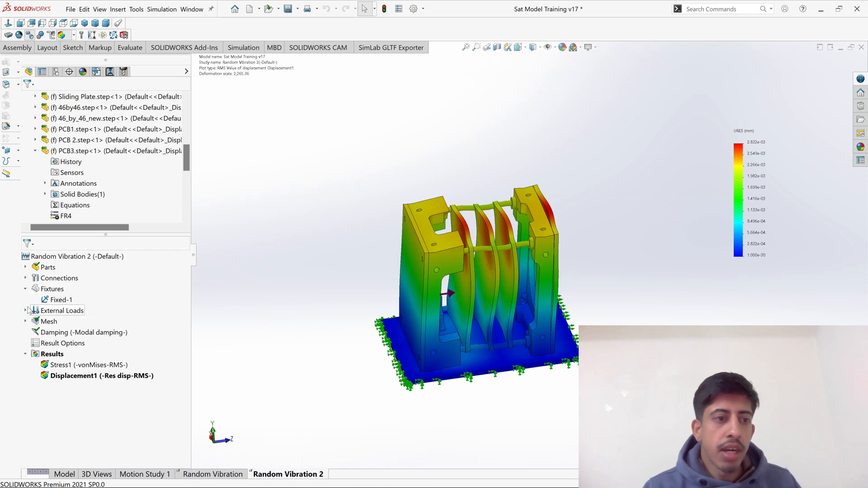
pyautogui.click(25, 289)
pyautogui.click(25, 343)
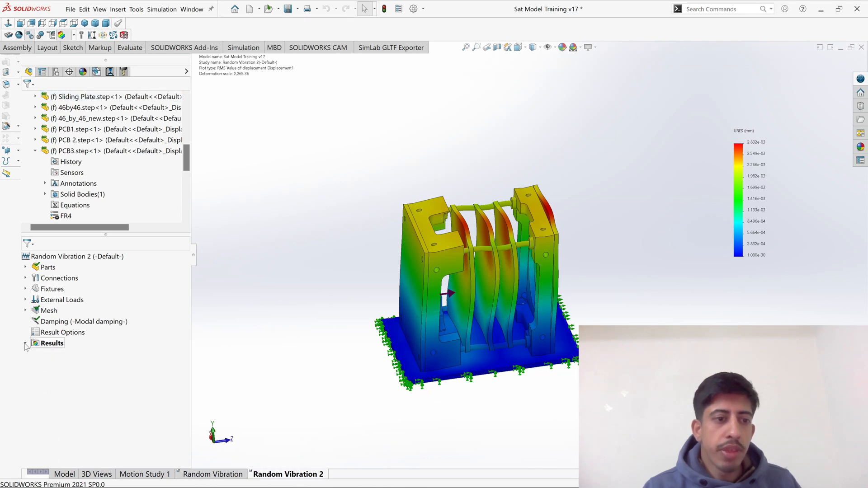